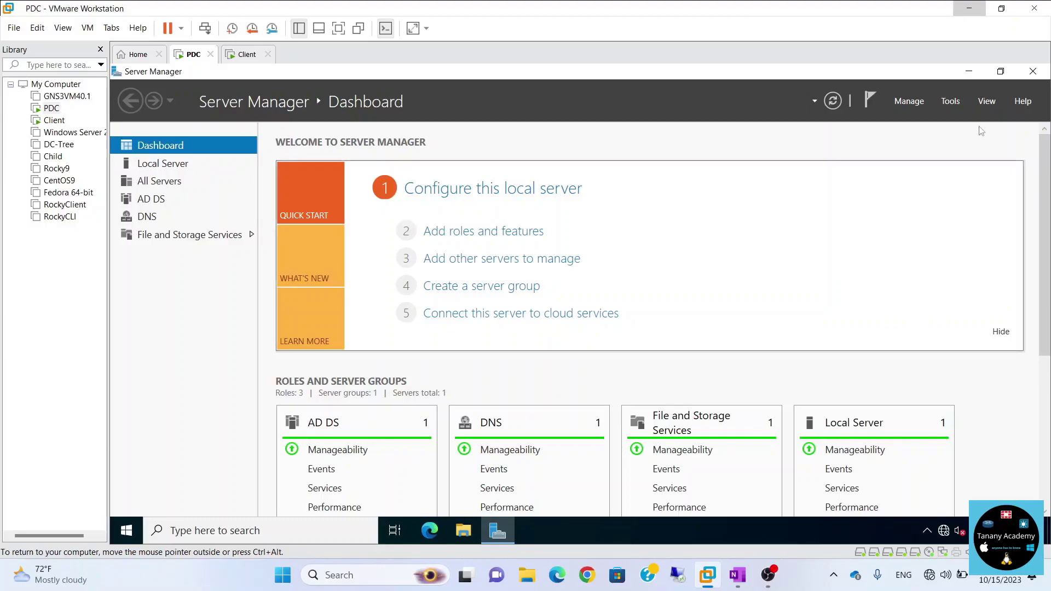
Launch Group Policy Management and select tacademy.local's Default Domain Policy, dismissing the link notice.
left_click(951, 101)
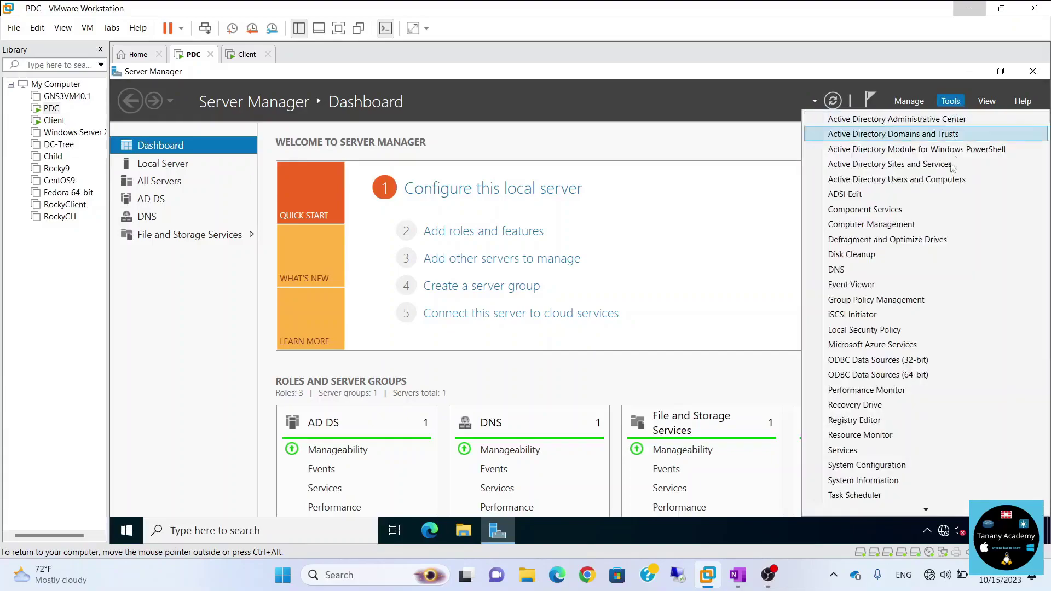
left_click(904, 300)
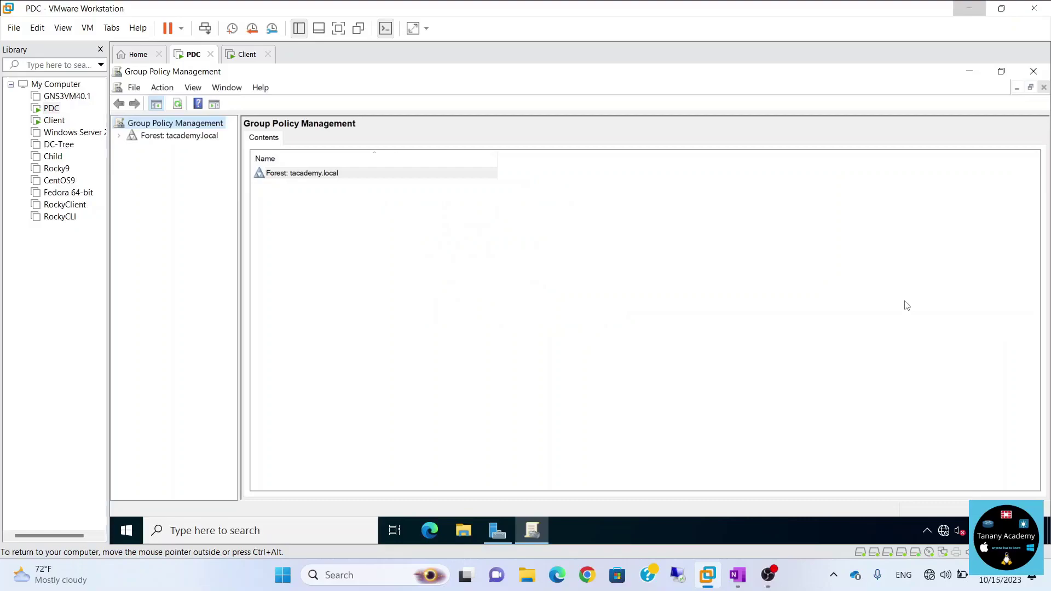
left_click(120, 135)
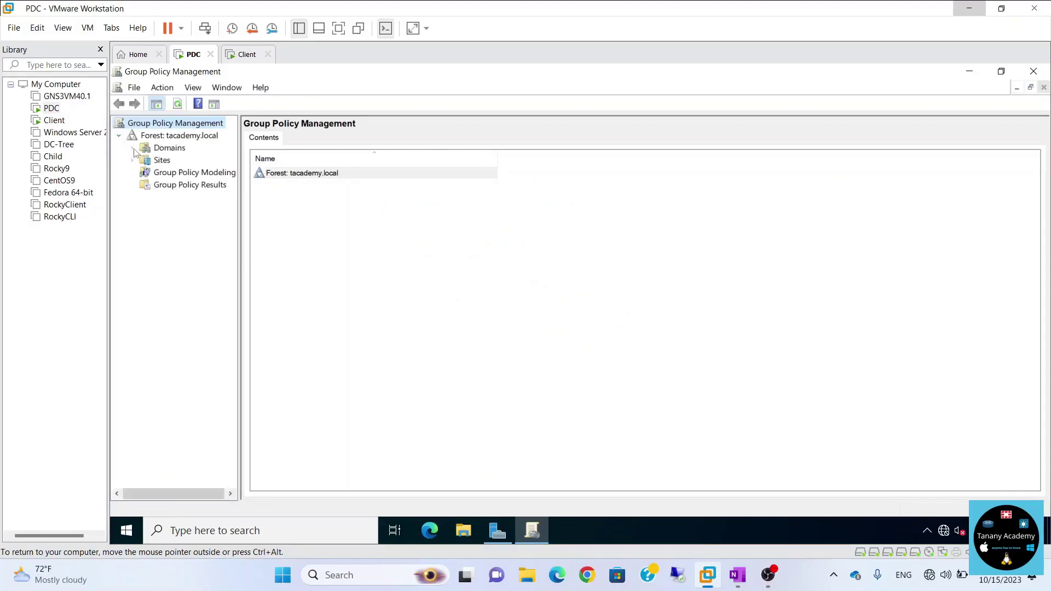
left_click(132, 148)
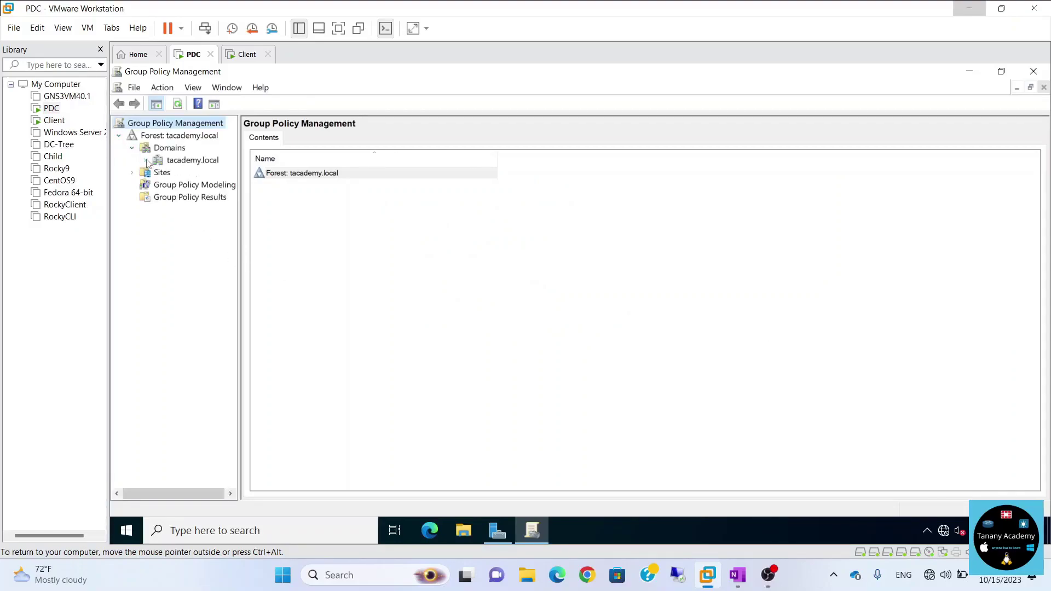
left_click(145, 161)
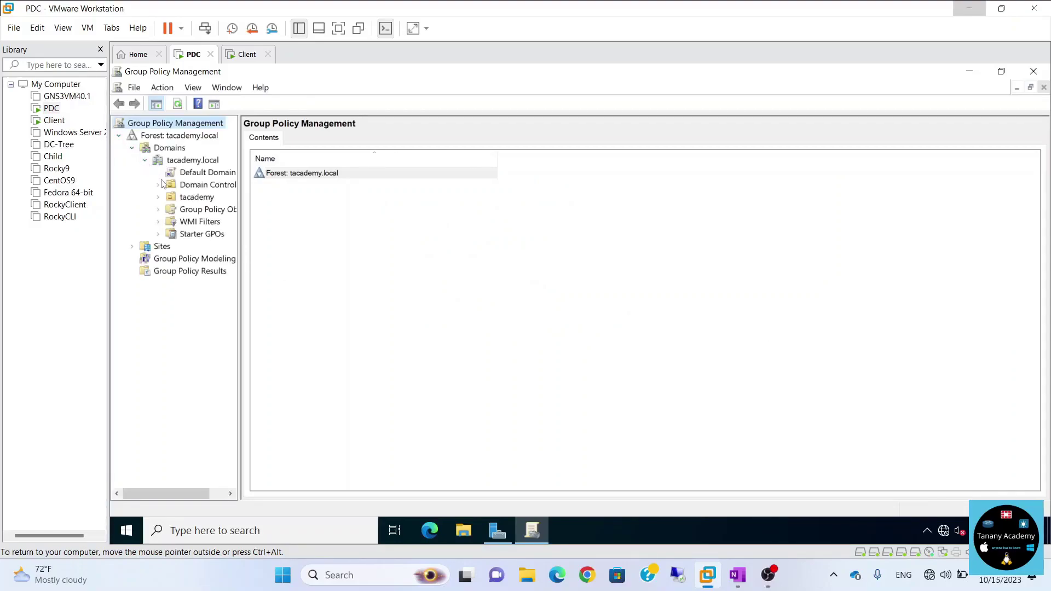
left_click(201, 174)
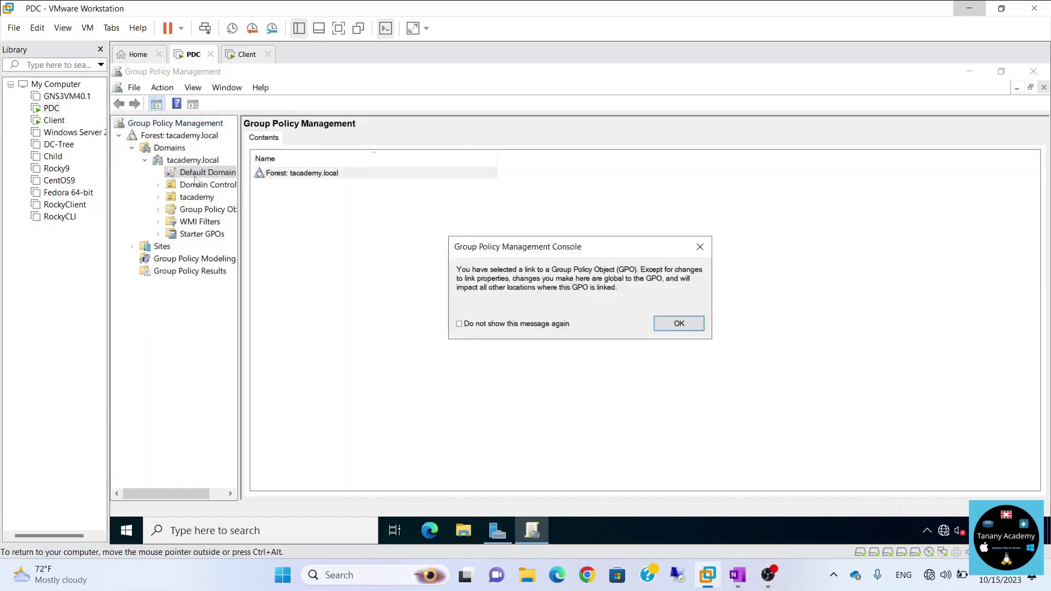
left_click(679, 322)
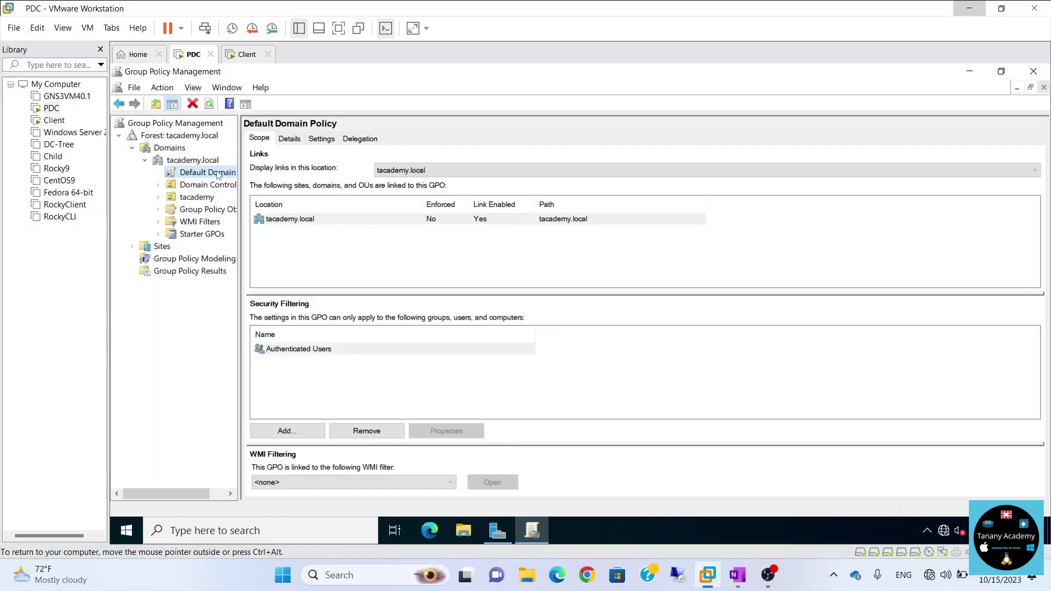
Edit the Default Domain Policy and expand Computer Configuration > Administrative Templates > System.
right_click(218, 172)
left_click(247, 180)
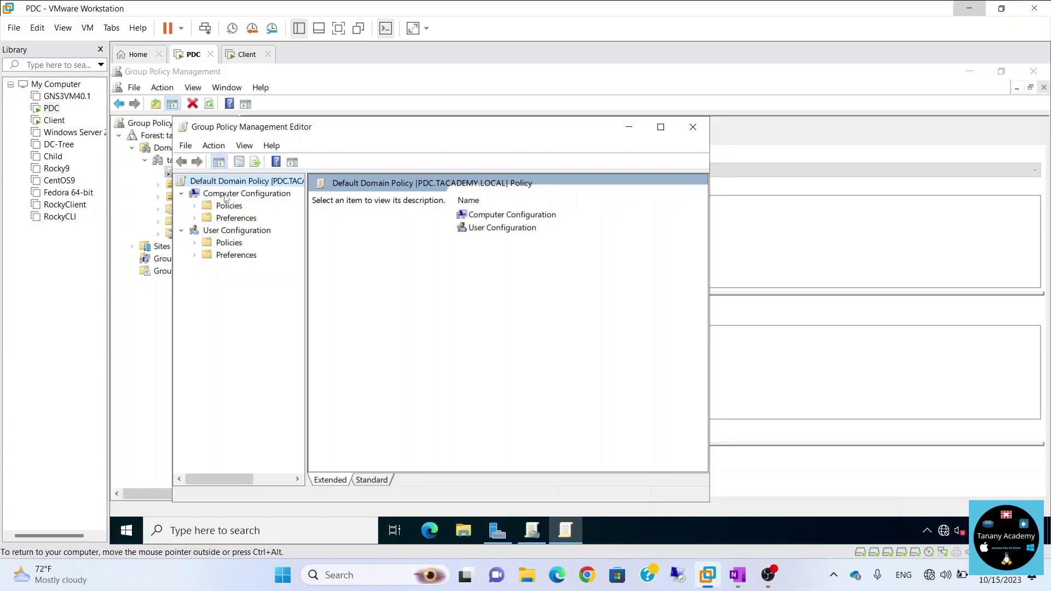
left_click(195, 206)
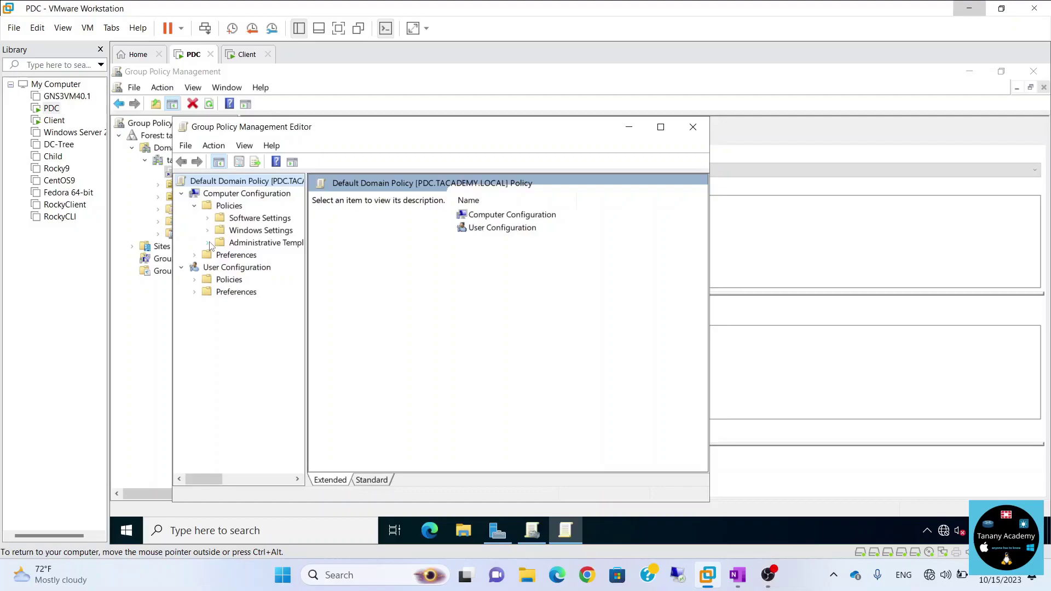
left_click(208, 243)
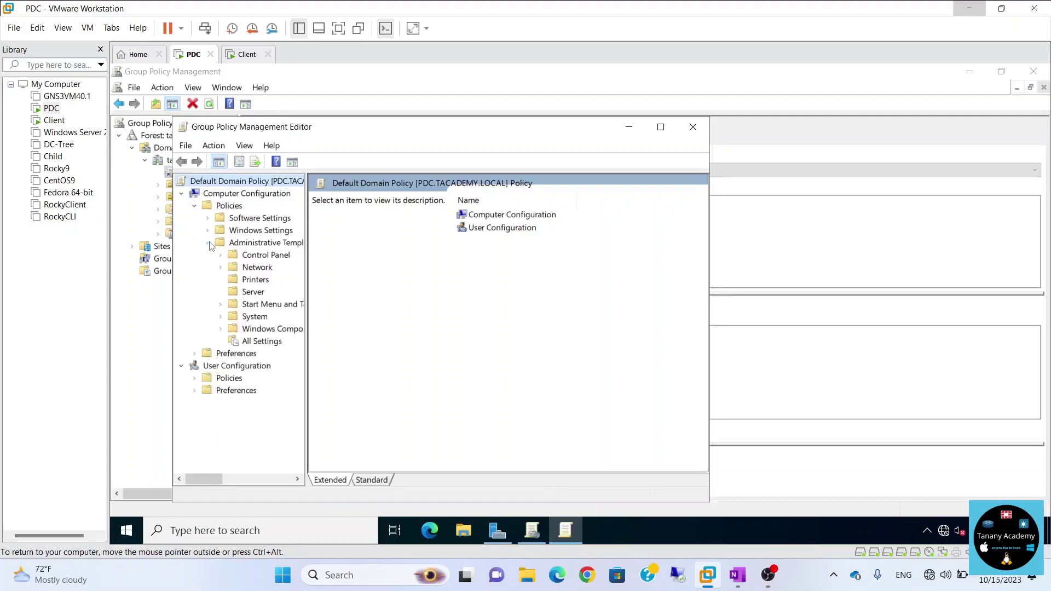
left_click(221, 316)
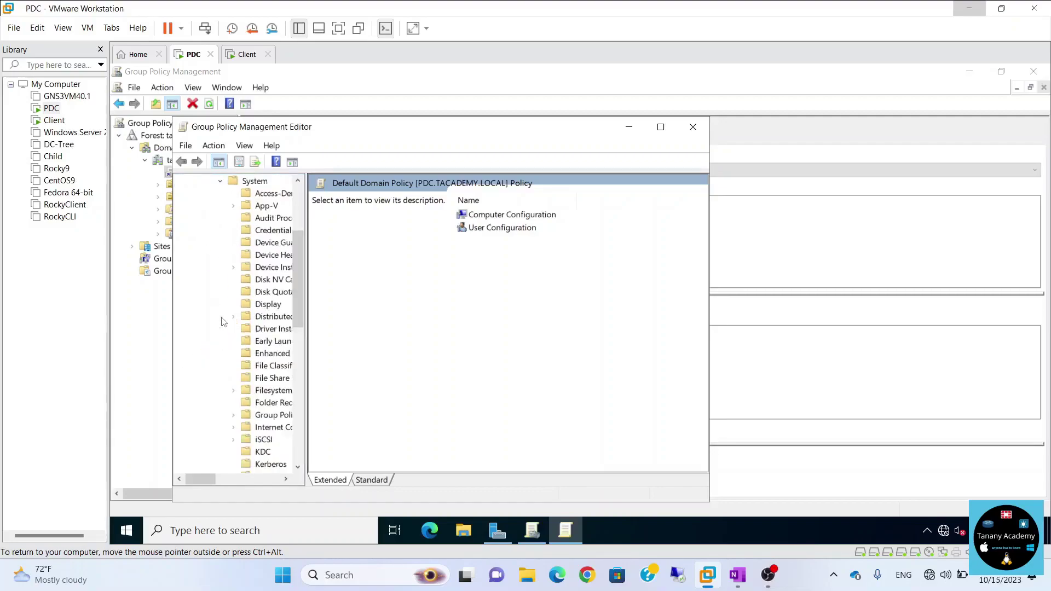
scroll(275, 376, "down", 1)
Open the 'Set Group Policy refresh interval for computers' setting from the Group Policy folder.
left_click(272, 378)
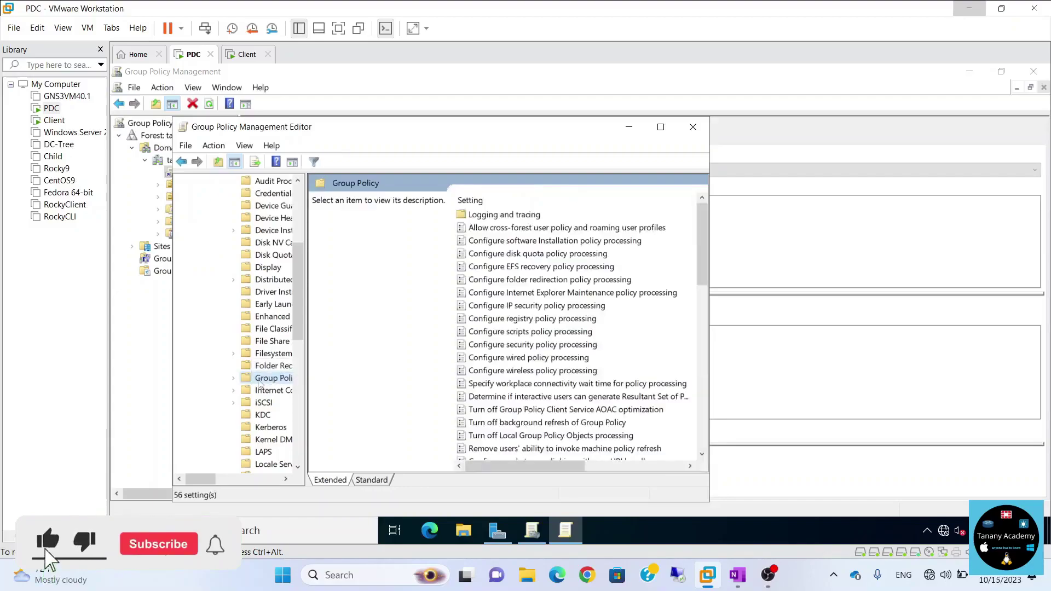
left_click_drag(204, 482, 197, 481)
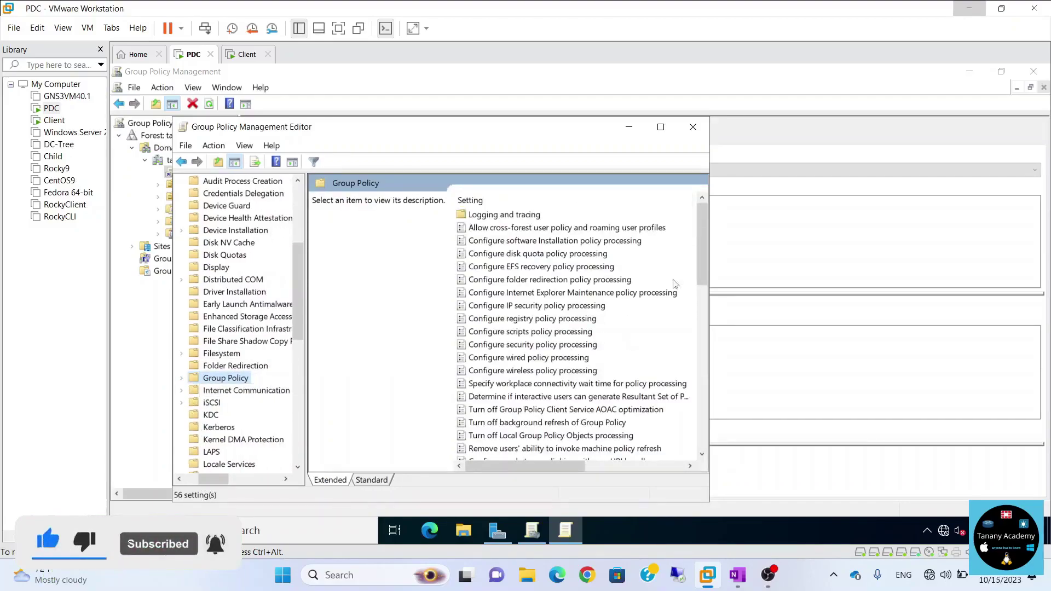
left_click_drag(698, 243, 692, 306)
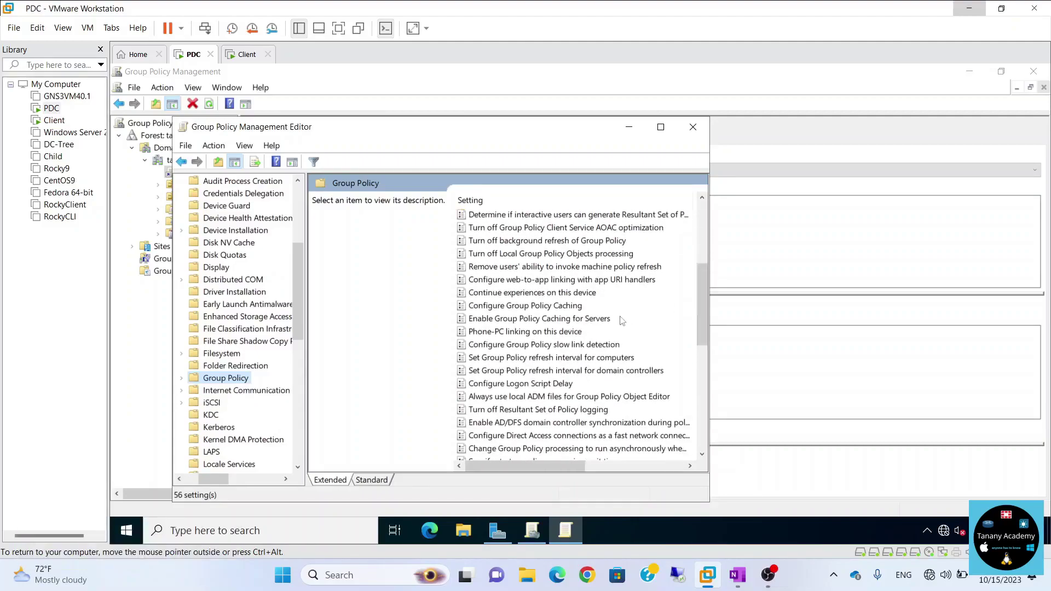
left_click(569, 360)
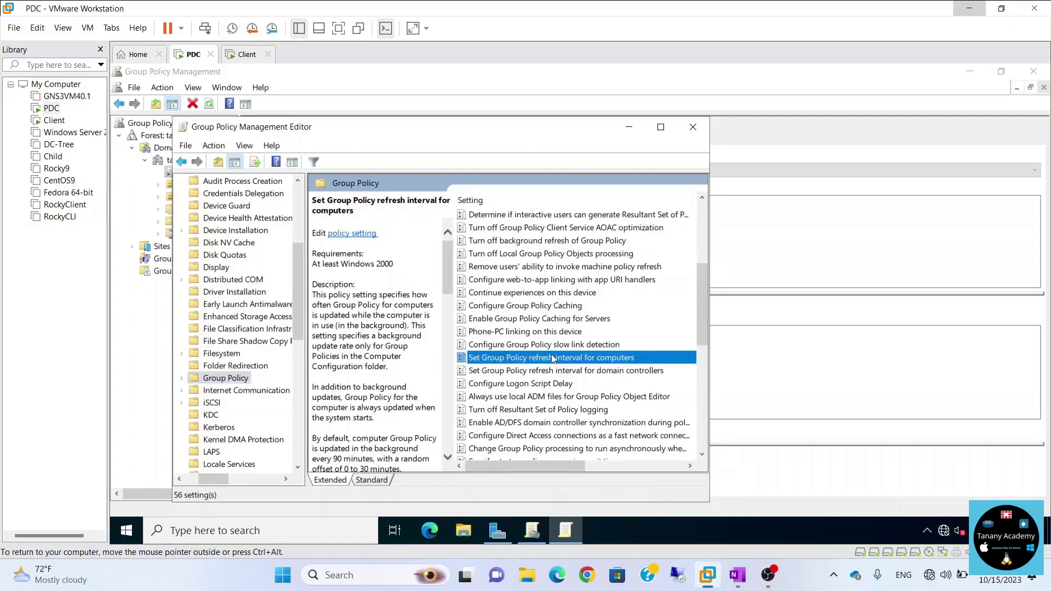
double_click(553, 359)
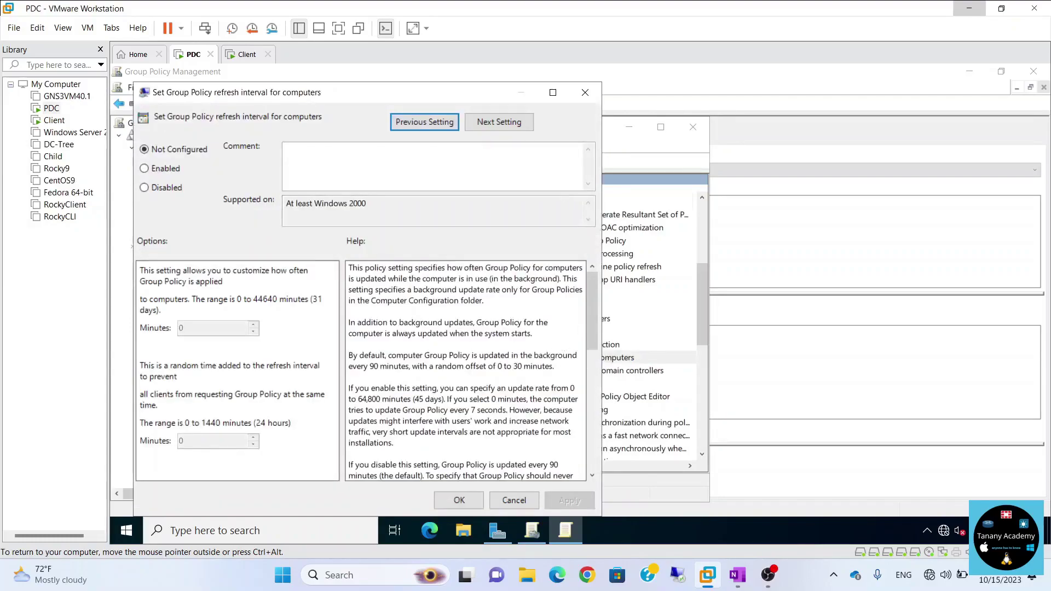
Maximize the policy editor and reopen the refresh interval for computers setting.
key("Escape")
left_click(657, 127)
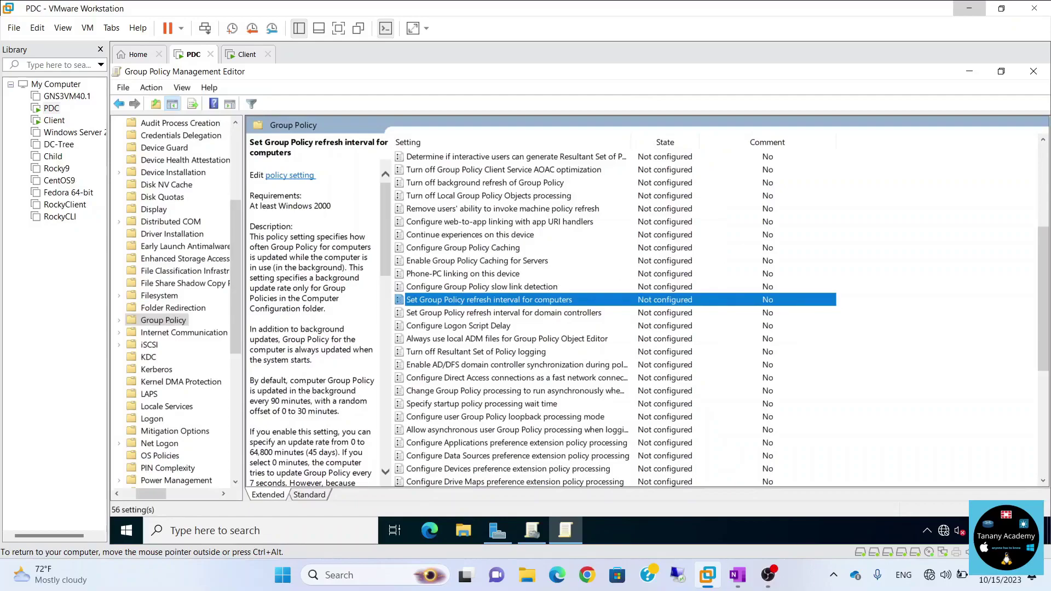
key("Return")
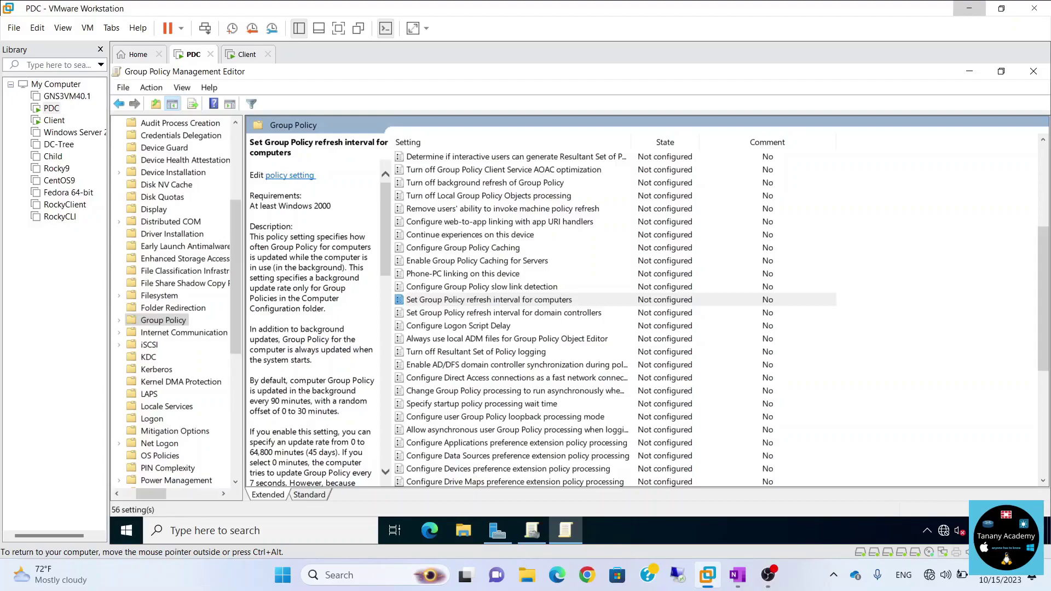
left_click(453, 302)
double_click(454, 302)
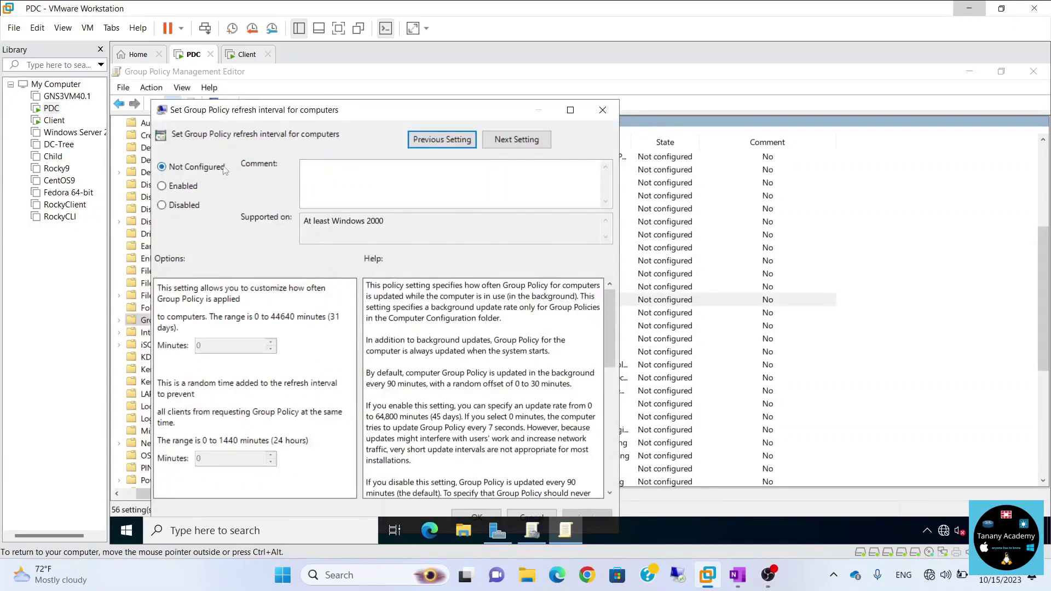
Enable it to review the 90-minute interval and 30-minute offset, then close without saving.
left_click(162, 187)
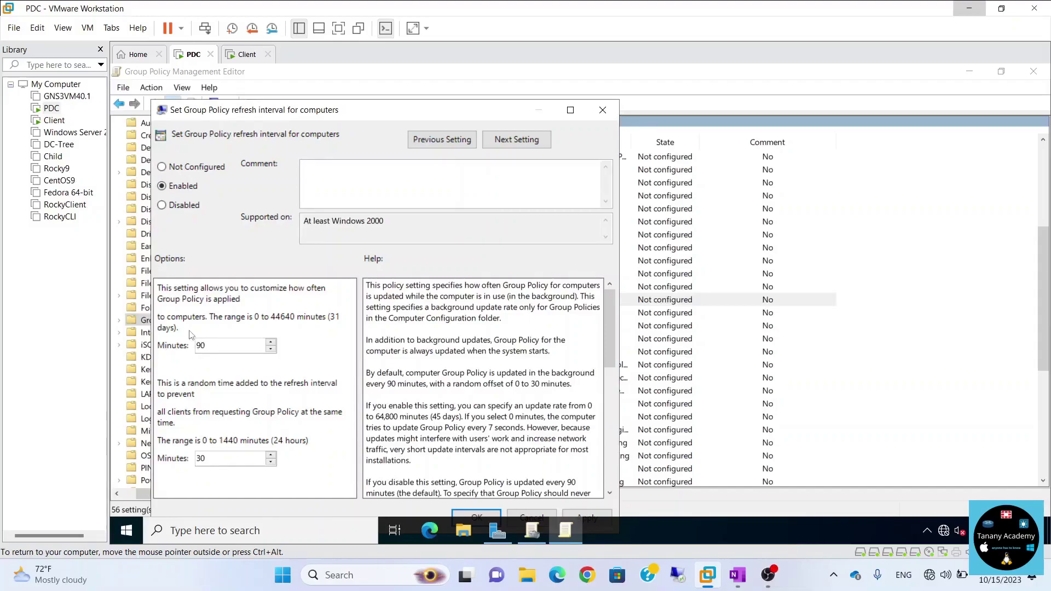
double_click(201, 345)
key("Tab")
key("Tab")
key("shift+Tab")
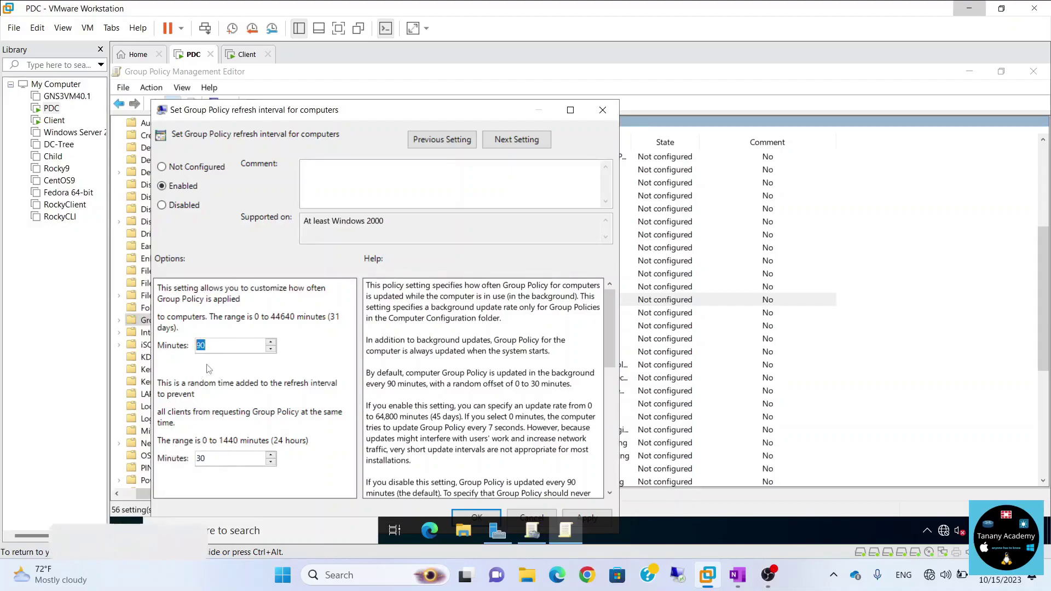
key("Tab")
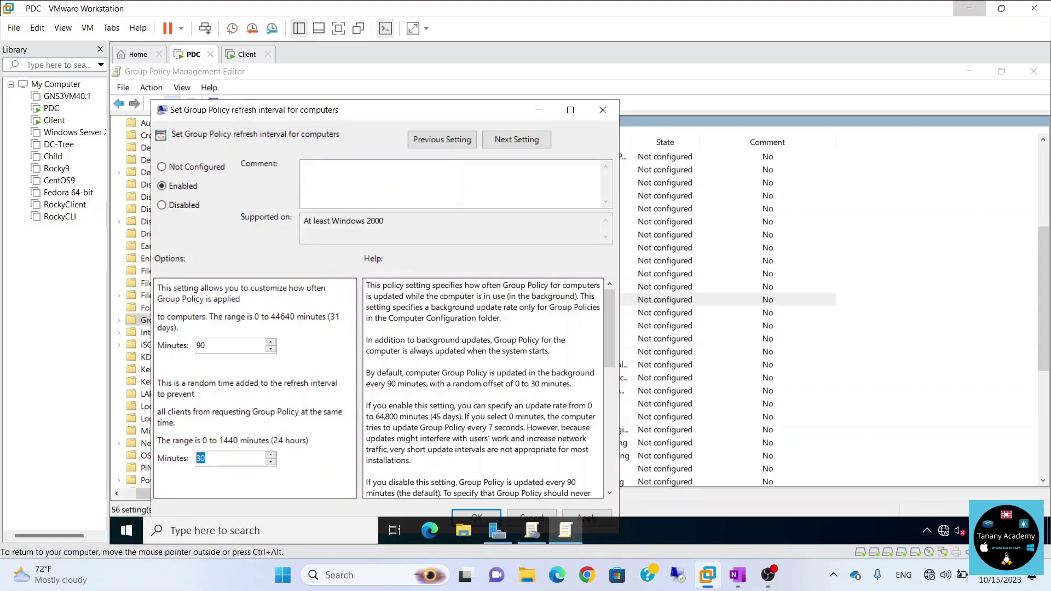
double_click(200, 345)
left_click(602, 109)
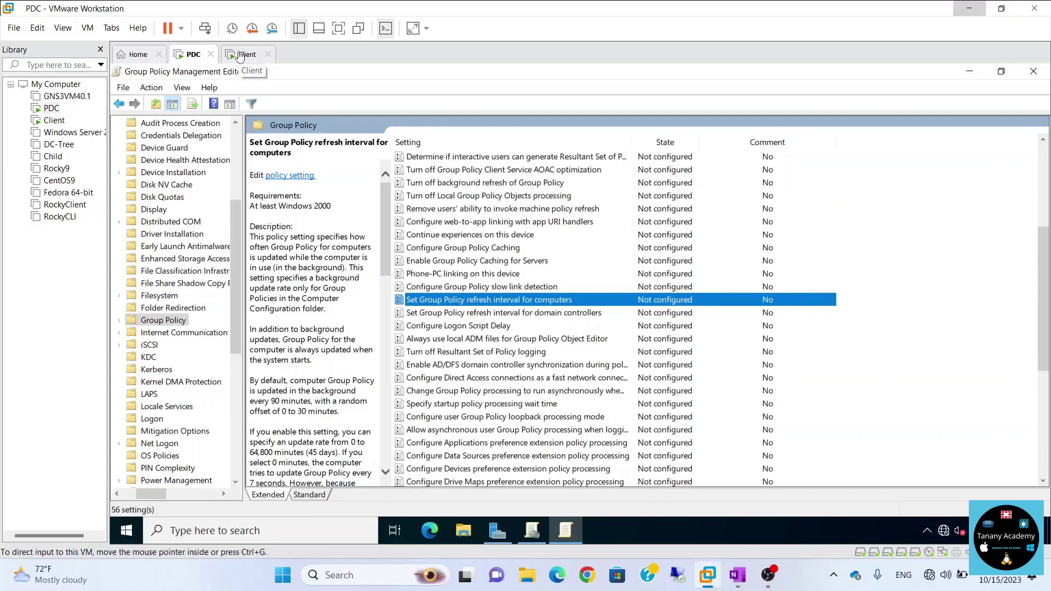
In Group Policy Management, expand the tacademy OU to show IT and its Computers OU.
left_click(537, 526)
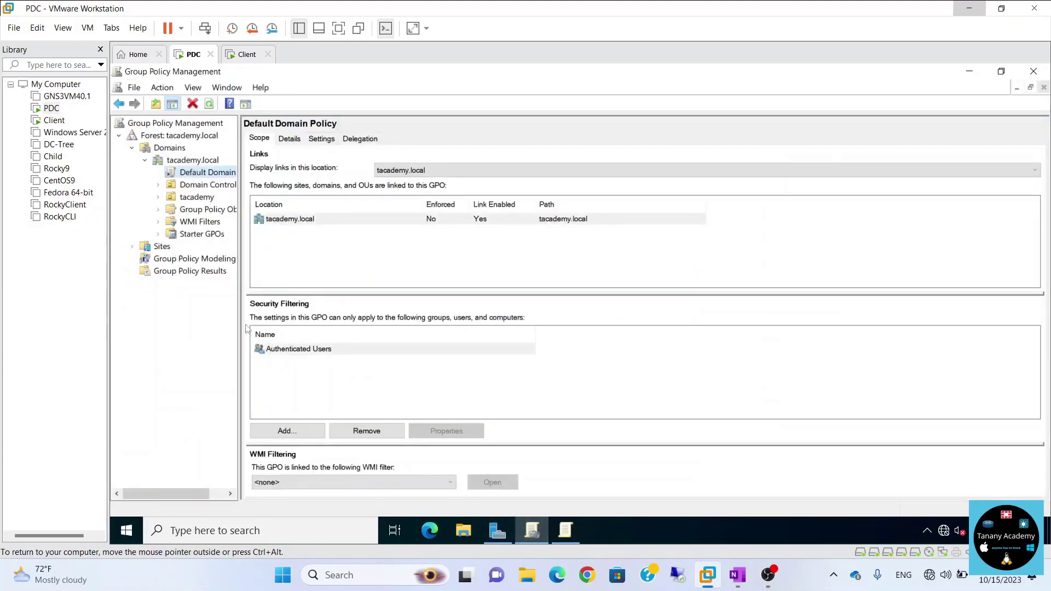
left_click(157, 197)
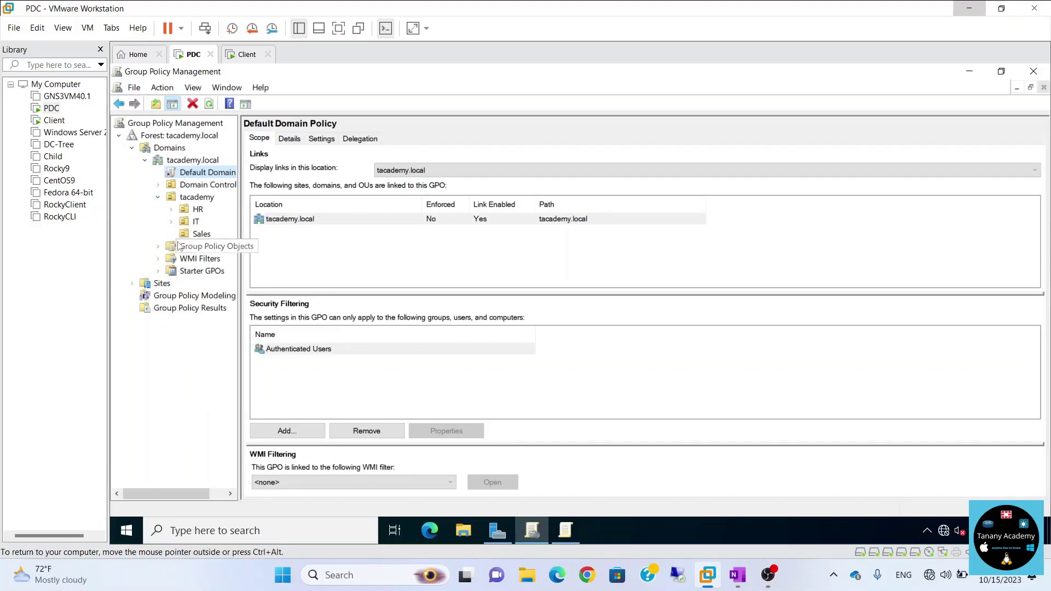
left_click(171, 221)
left_click(186, 223)
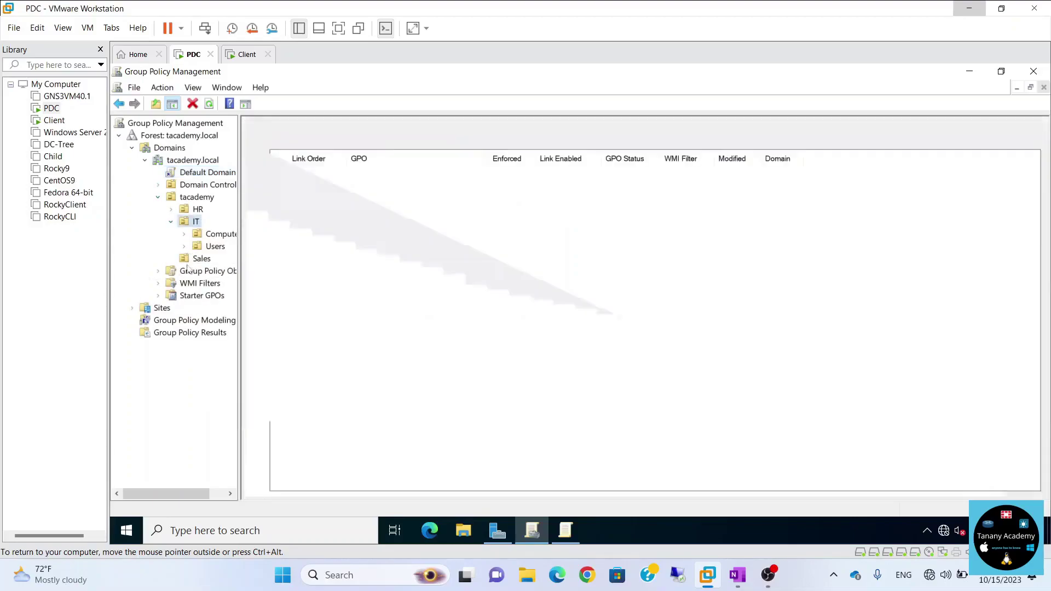
left_click_drag(242, 253, 338, 248)
left_click(199, 236)
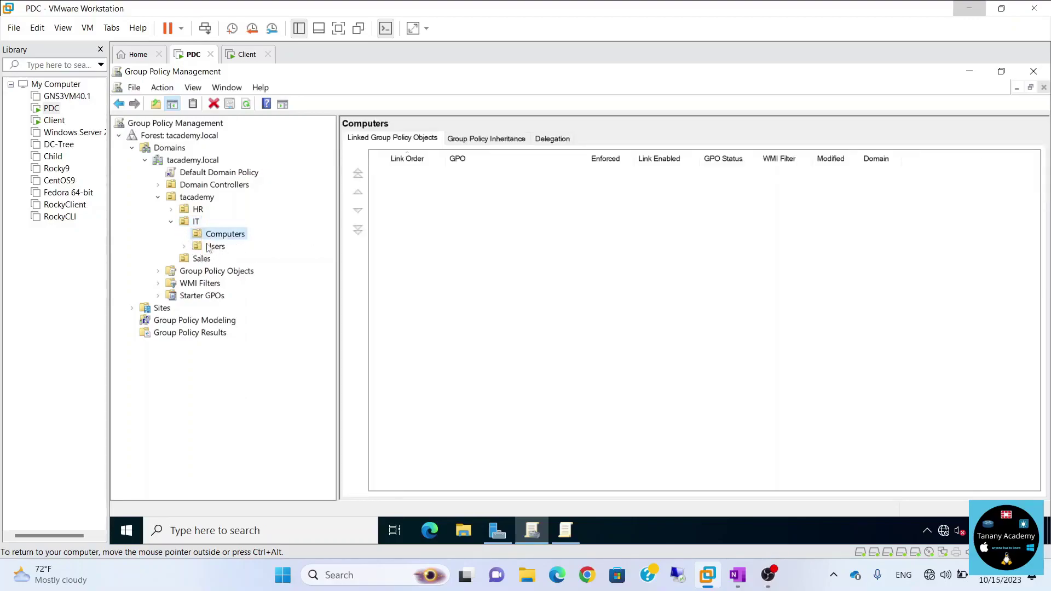
Force a Group Policy update on the IT OU and acknowledge the no-computers warning.
right_click(187, 227)
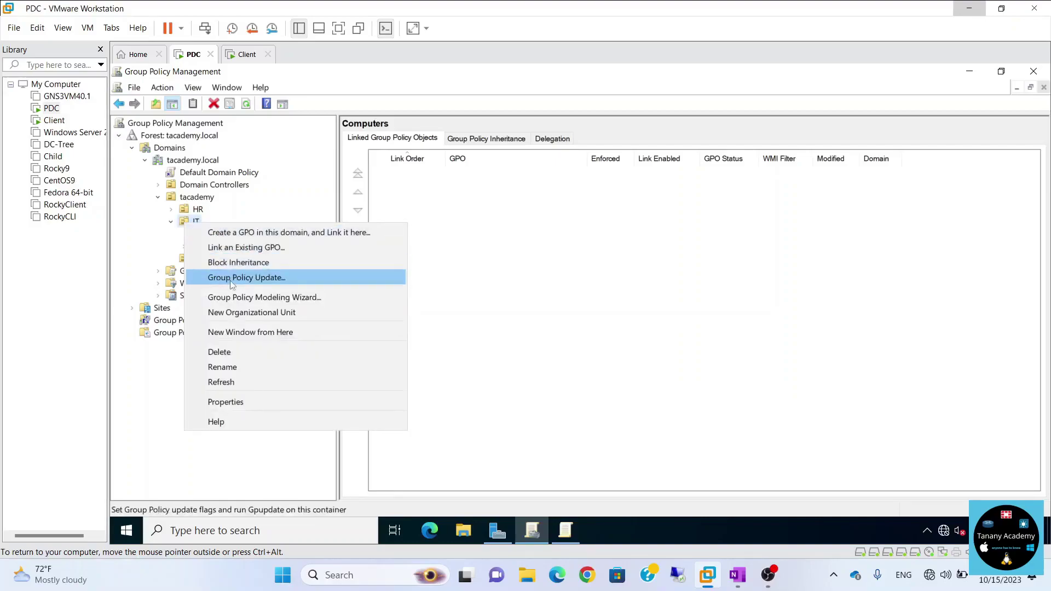
left_click(294, 281)
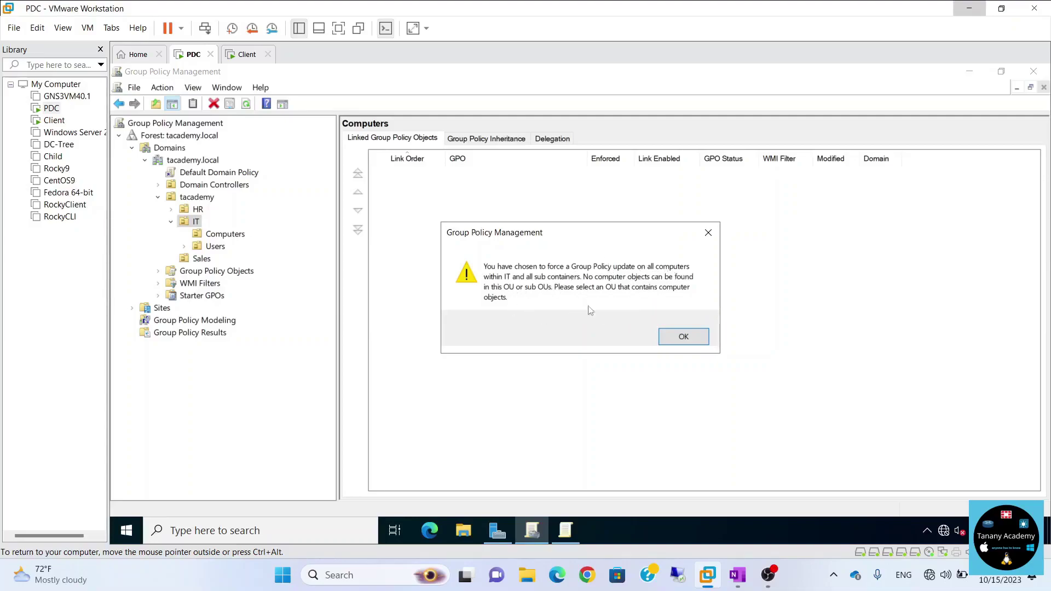
left_click(684, 338)
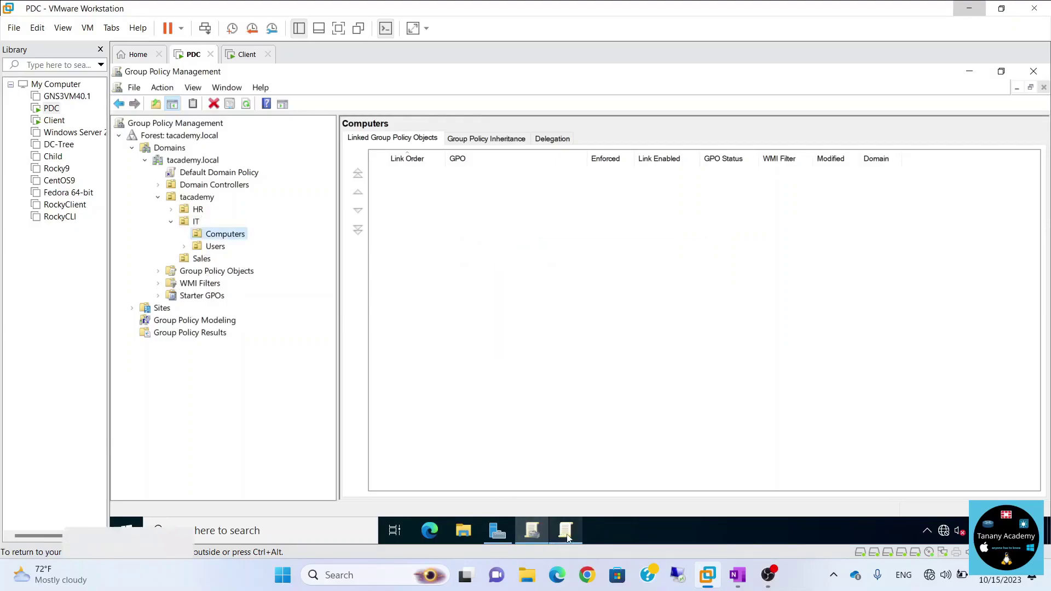
Open Active Directory Users and Computers from Server Manager Tools.
left_click(491, 541)
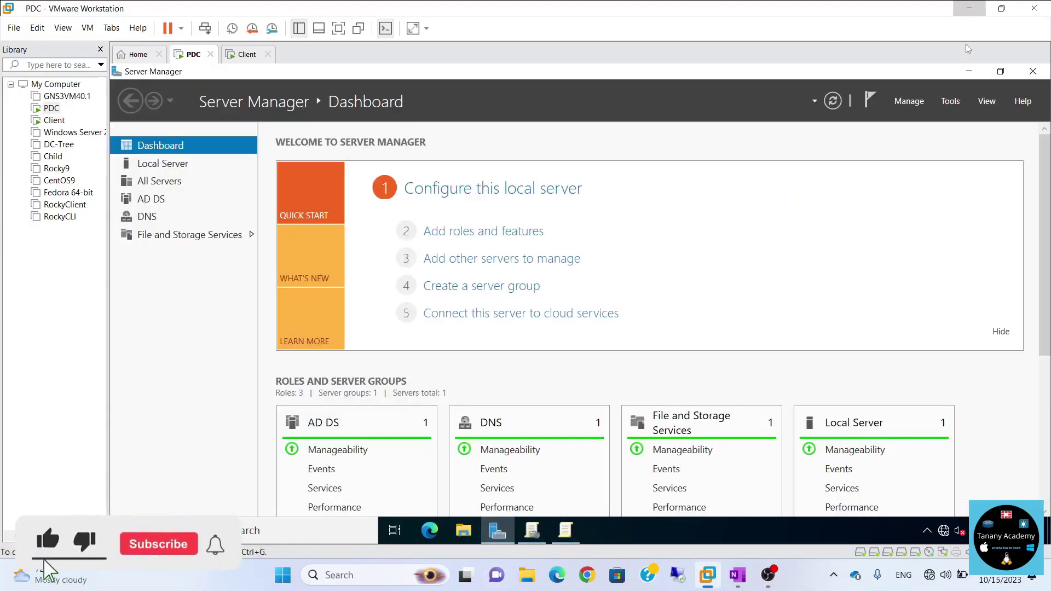
left_click(950, 100)
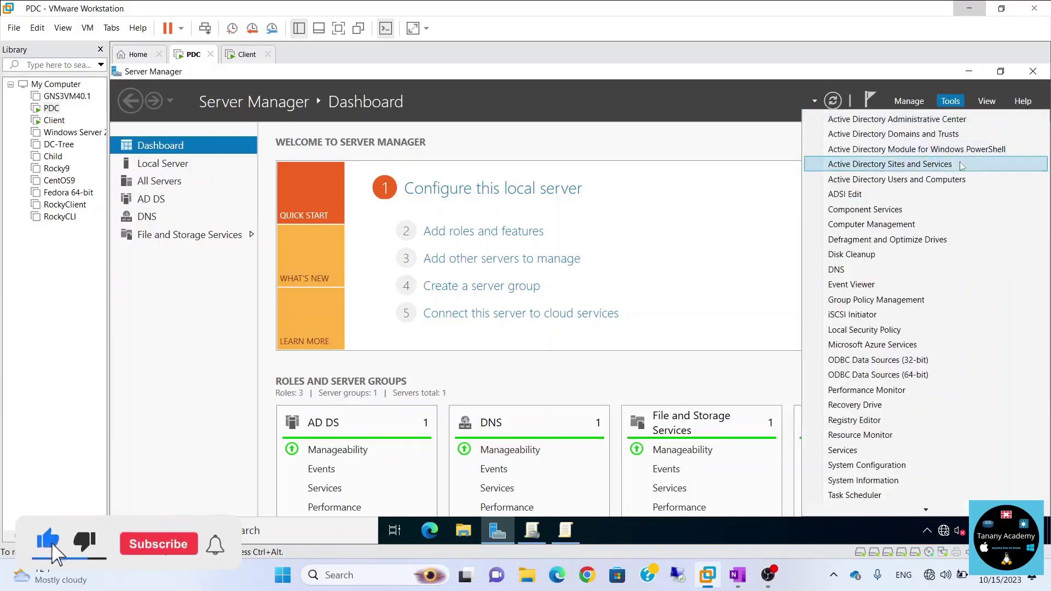
left_click(898, 166)
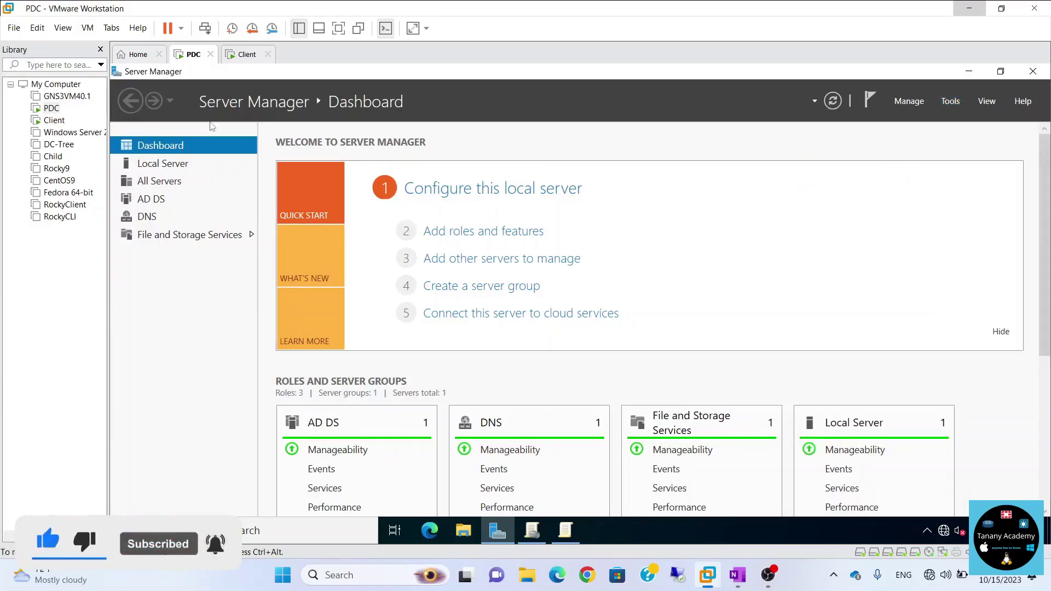
left_click(1021, 77)
left_click(951, 101)
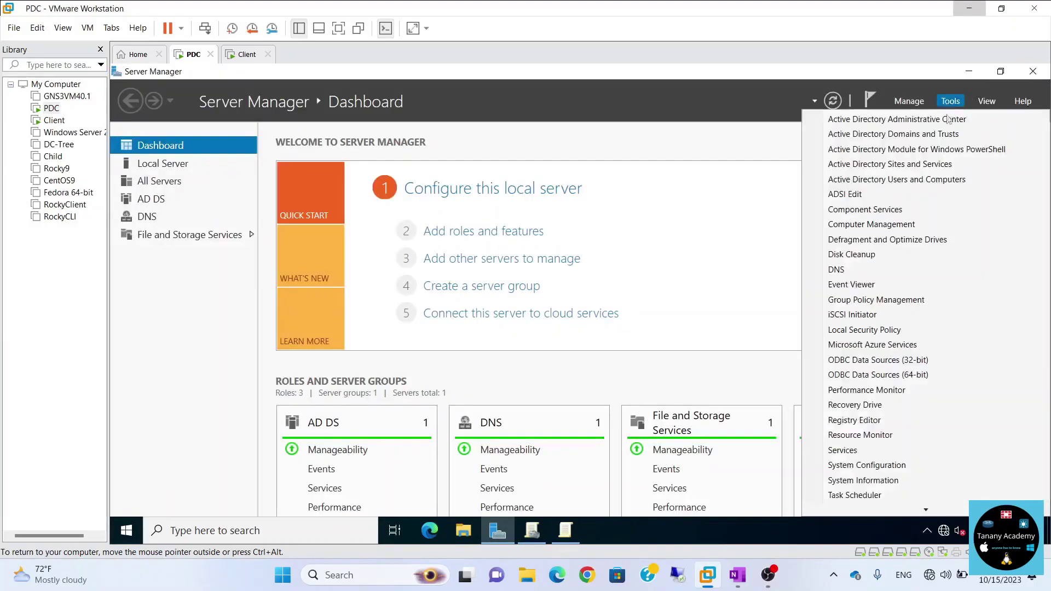
left_click(919, 163)
left_click(949, 104)
left_click(926, 180)
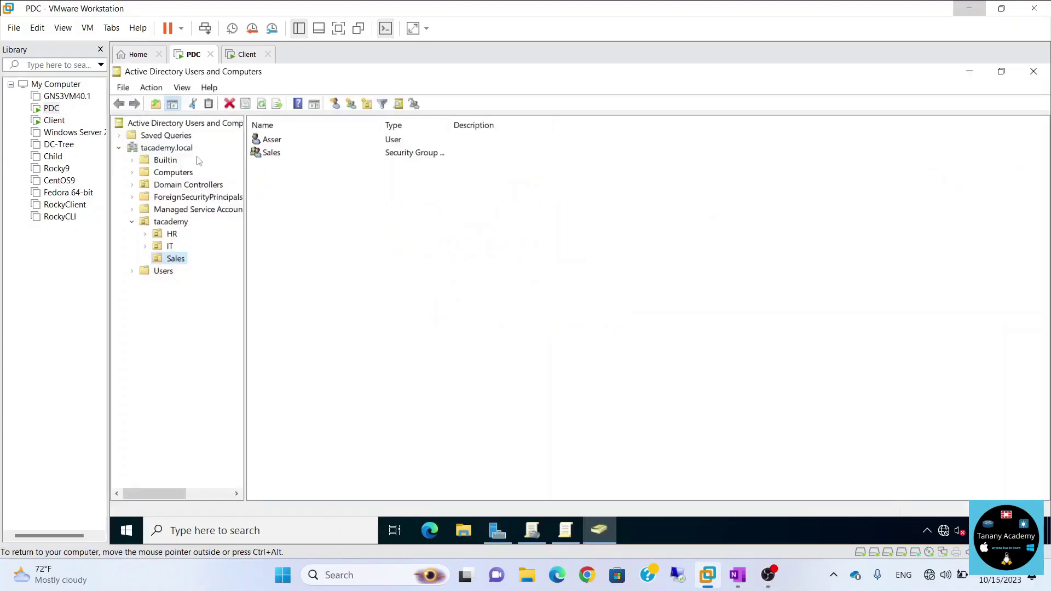
Move the CLIENT1 computer from the HR OU into IT's Computers OU.
left_click(146, 246)
left_click(181, 261)
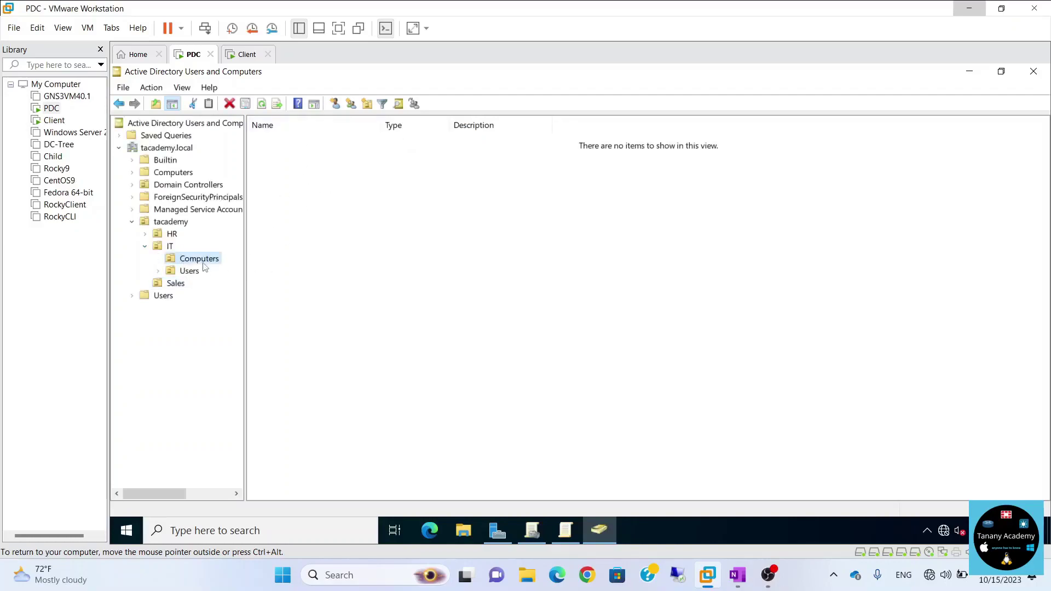
left_click(173, 236)
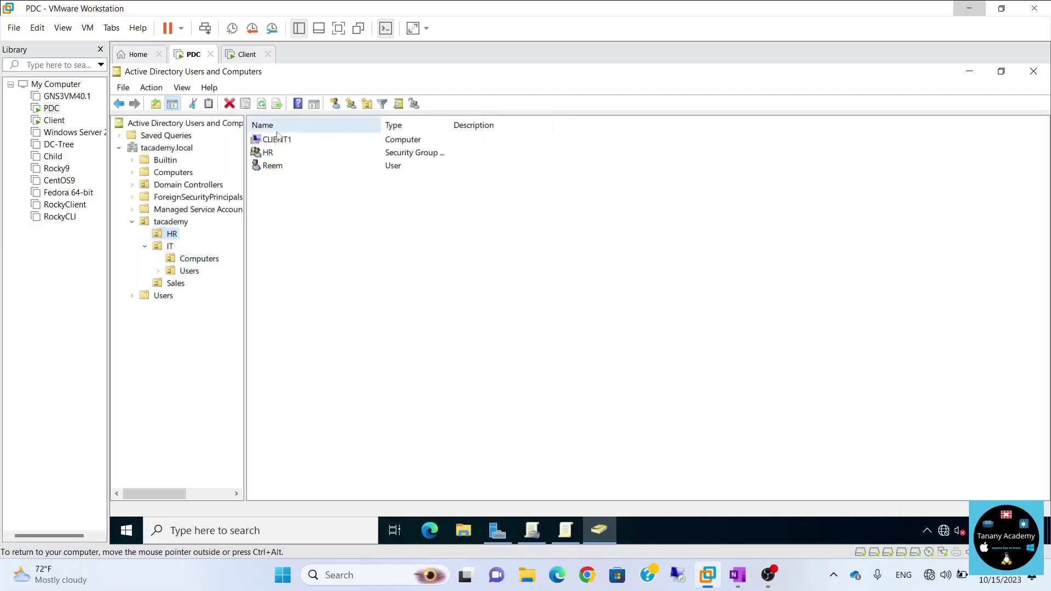
left_click_drag(276, 142, 197, 264)
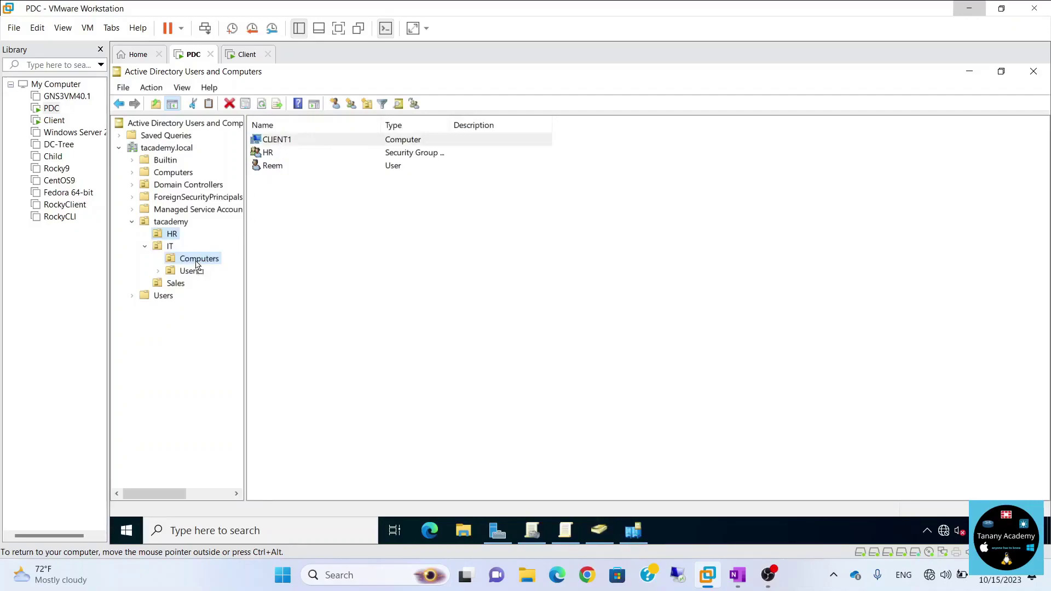
left_click(534, 338)
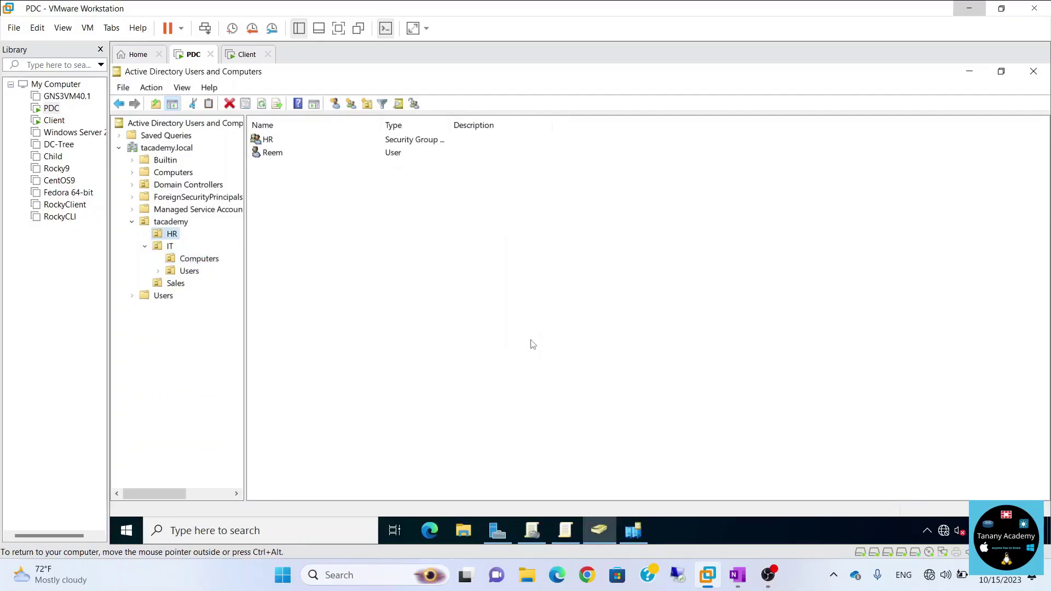
left_click(578, 540)
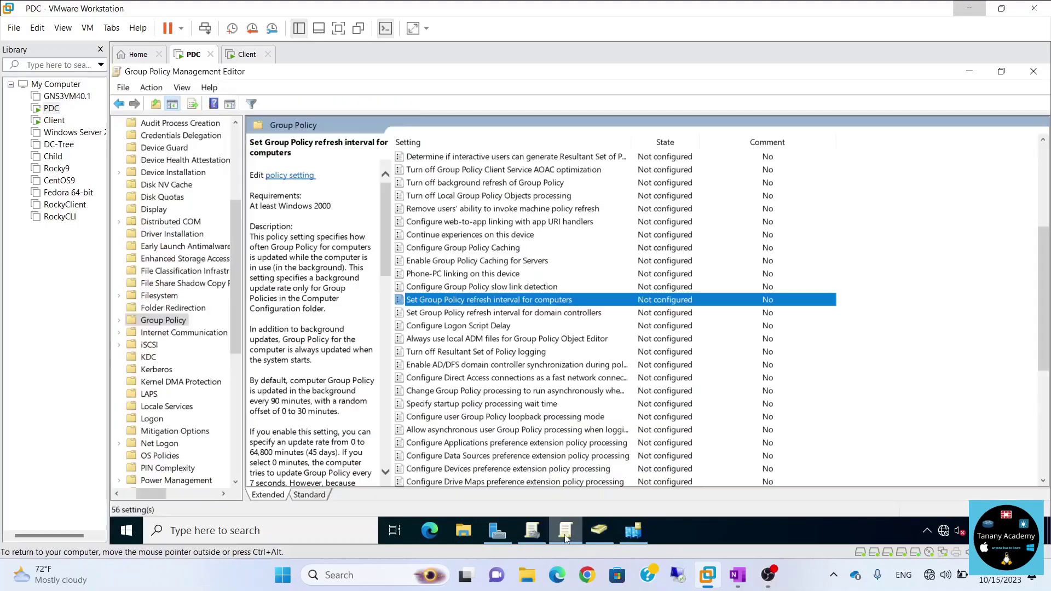
Force a Group Policy update on the IT OU and confirm it for the one computer.
left_click(1033, 71)
left_click(533, 530)
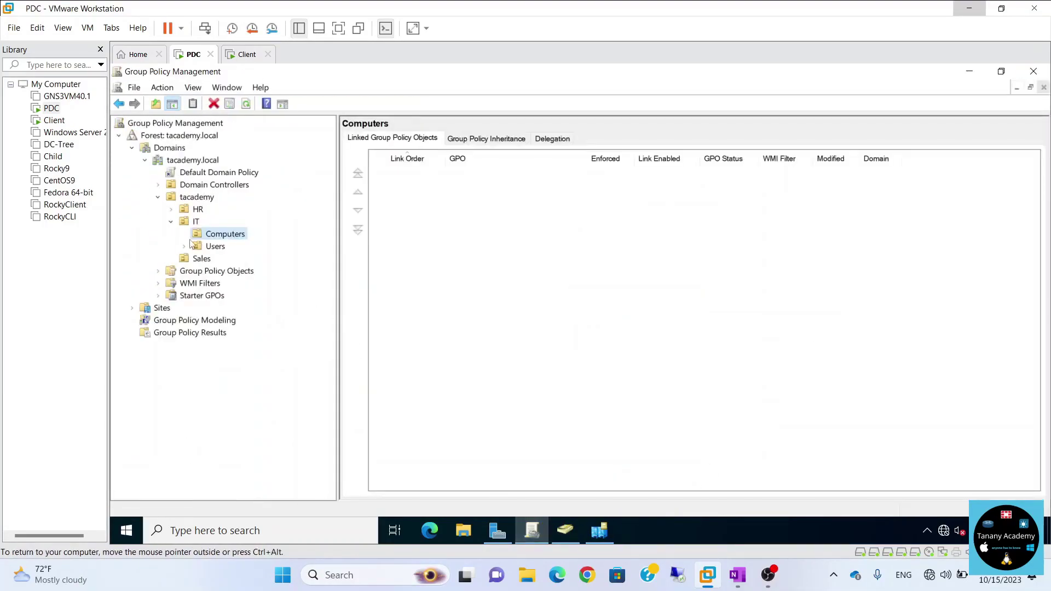
right_click(181, 222)
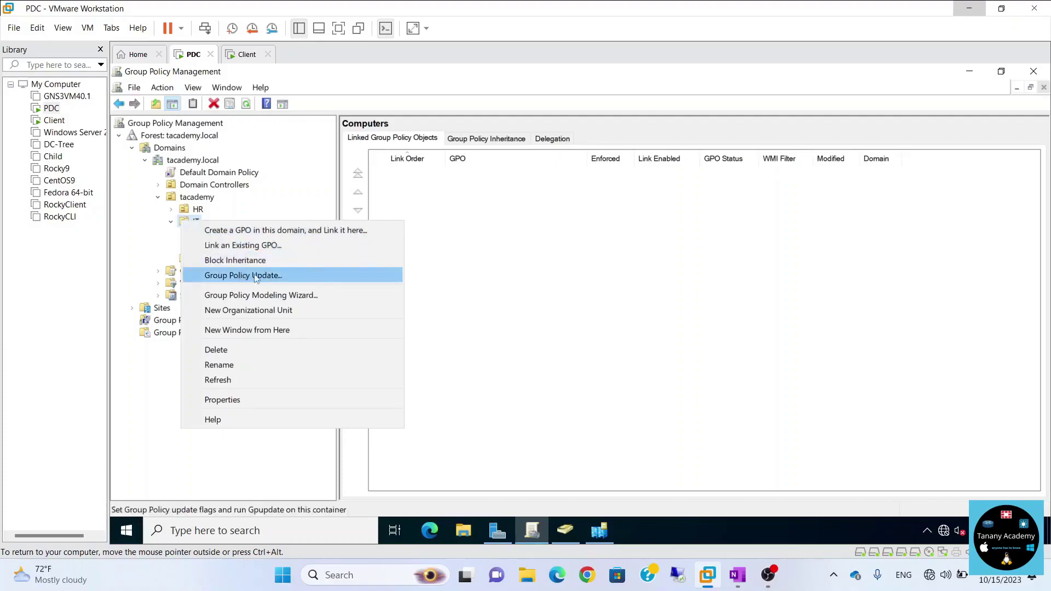
left_click(288, 277)
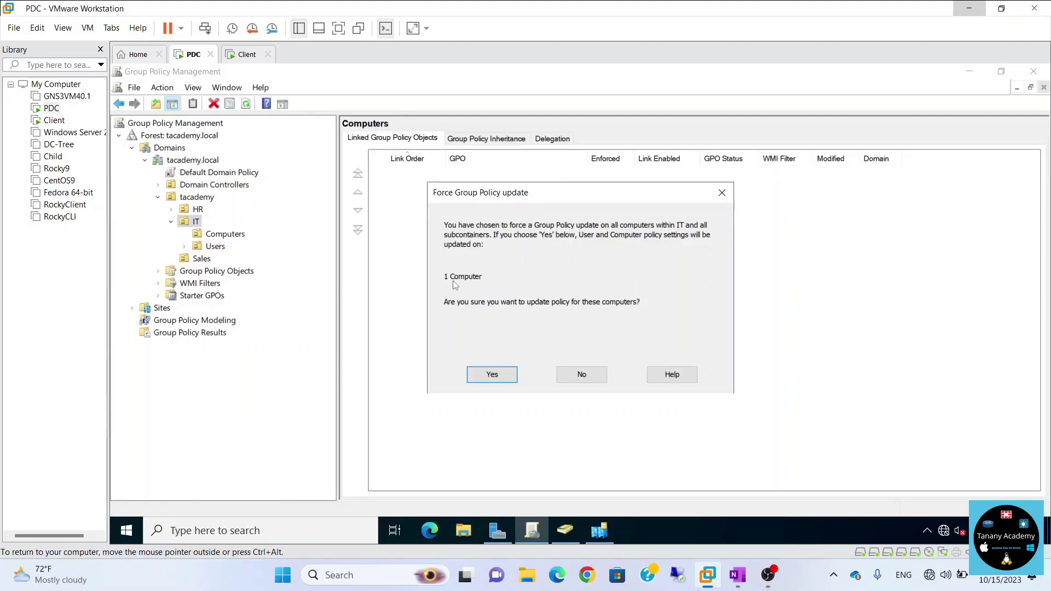
left_click(492, 375)
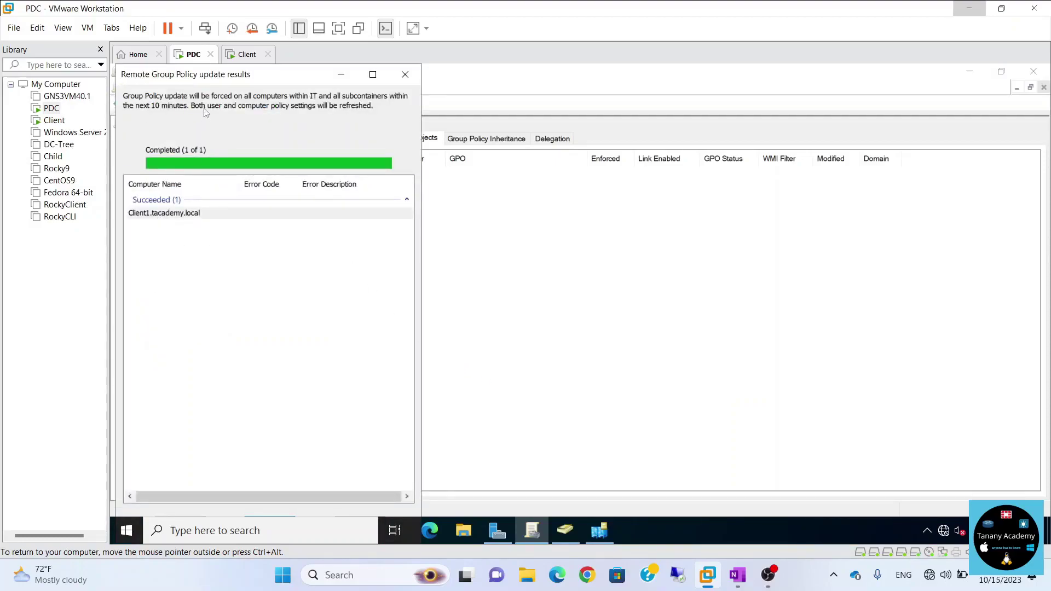
Check the update on the Client VM, then close the Remote Group Policy update results.
left_click(247, 54)
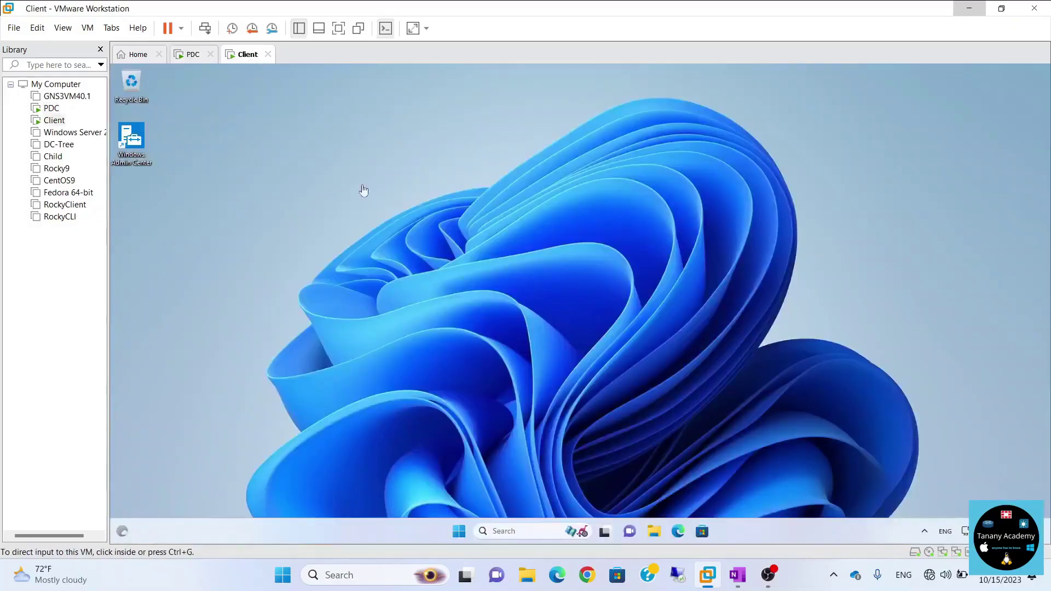
left_click(568, 257)
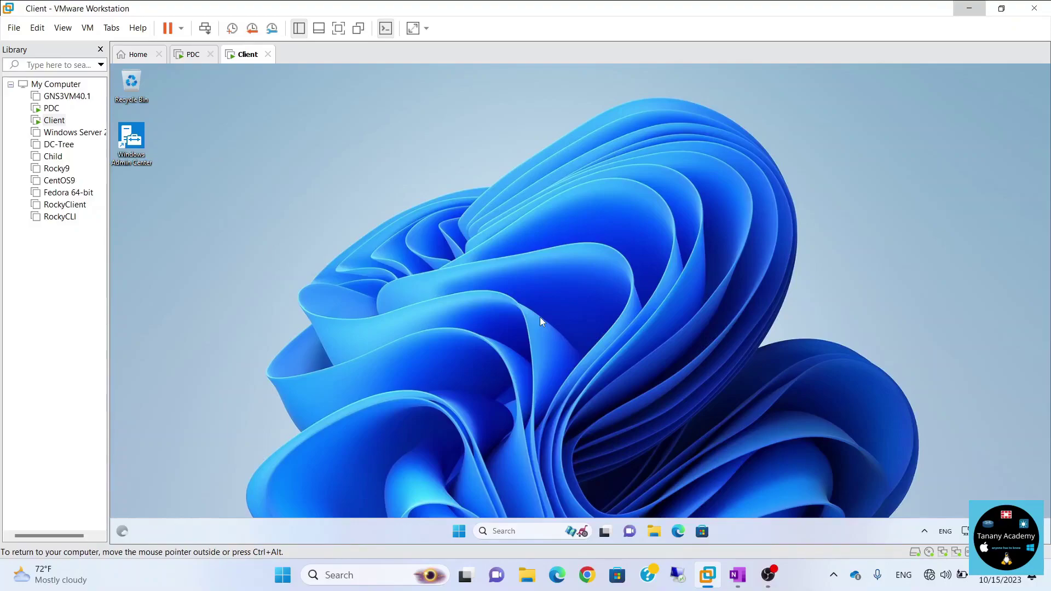
left_click(187, 55)
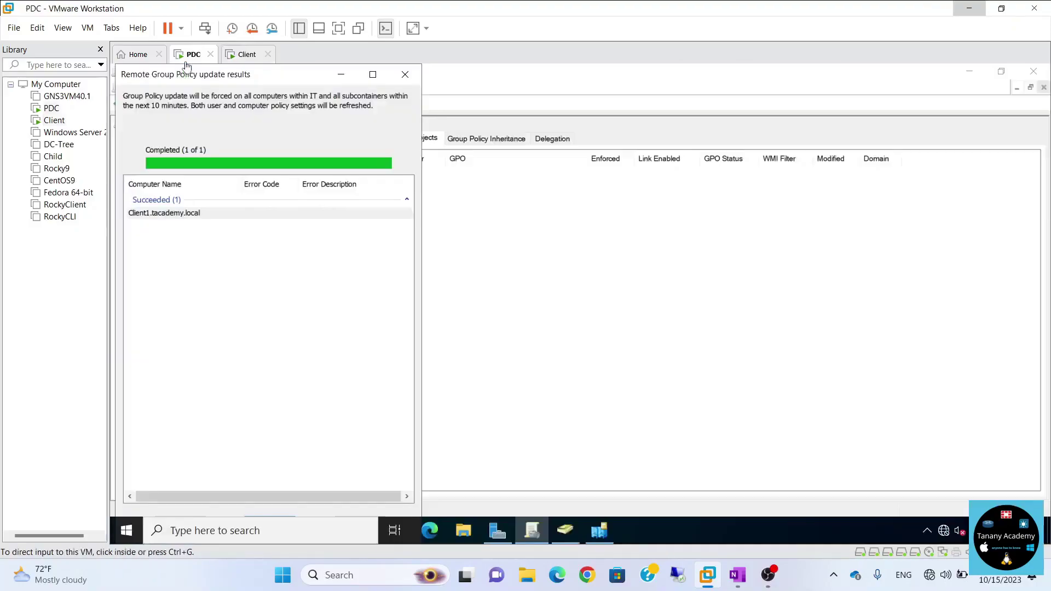
double_click(302, 75)
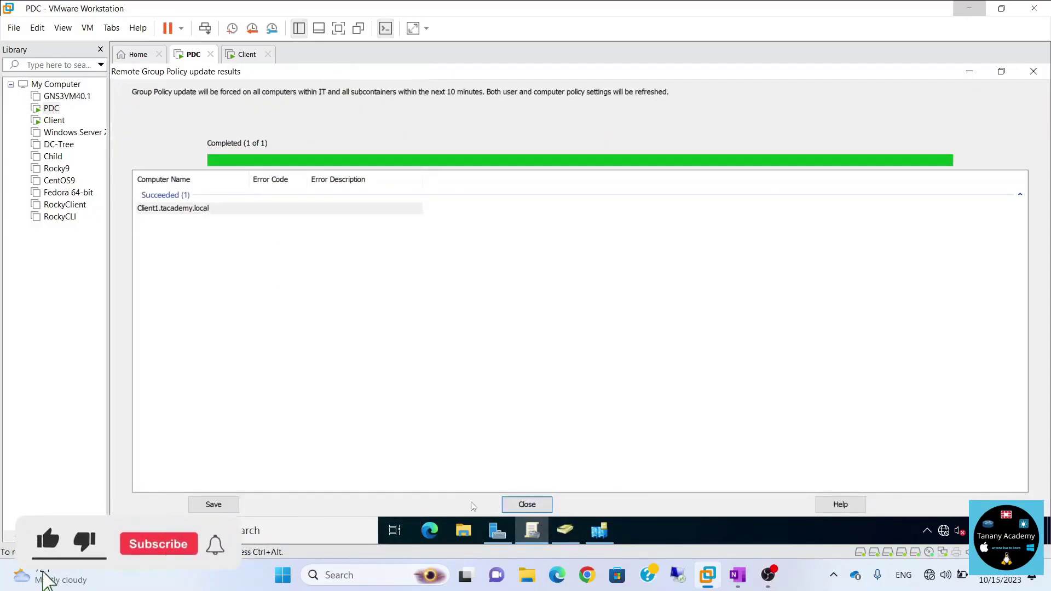
left_click(527, 504)
left_click(447, 348)
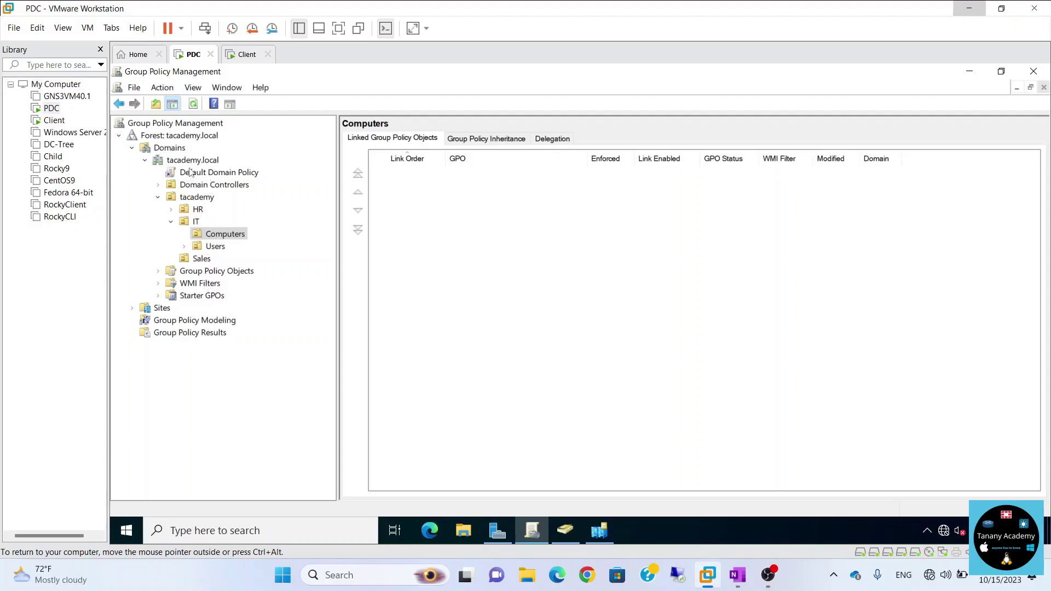
Create a new GPO named Background under tacademy.local's Group Policy Objects, with no starter GPO.
left_click(176, 274)
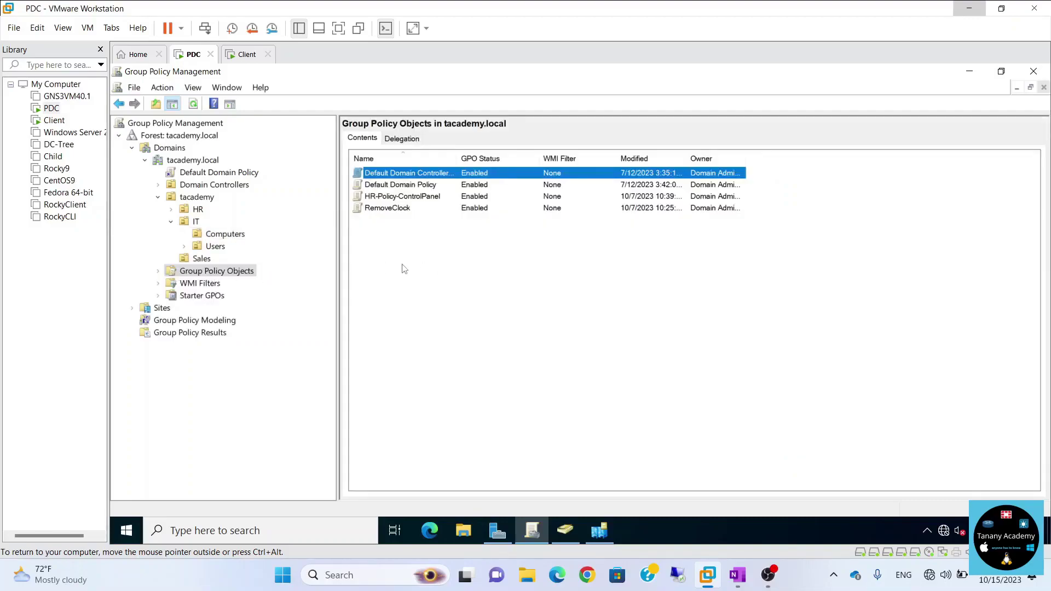
right_click(413, 265)
left_click(212, 278)
right_click(212, 274)
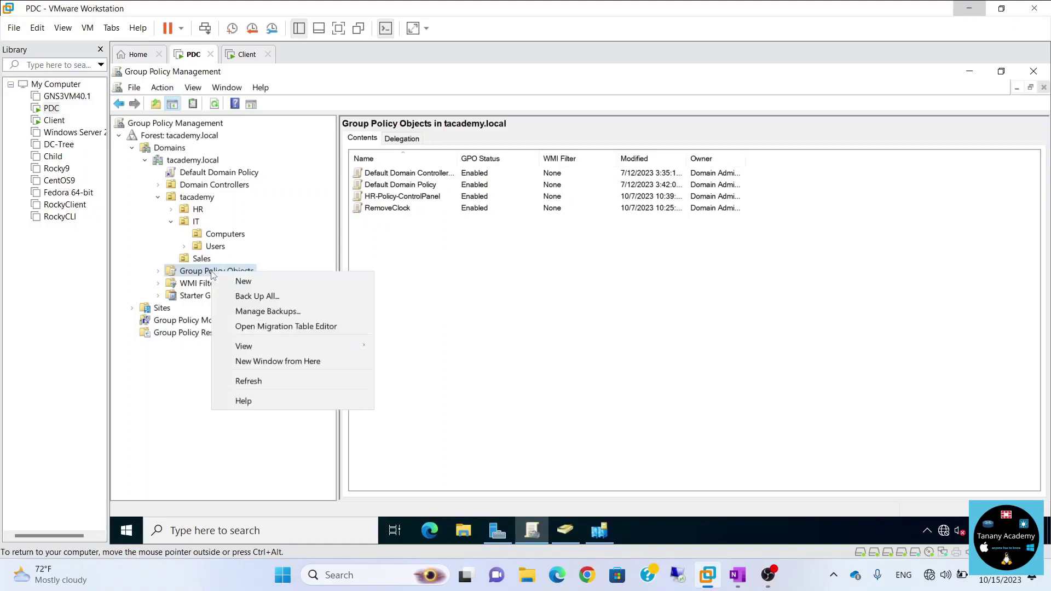
left_click(243, 280)
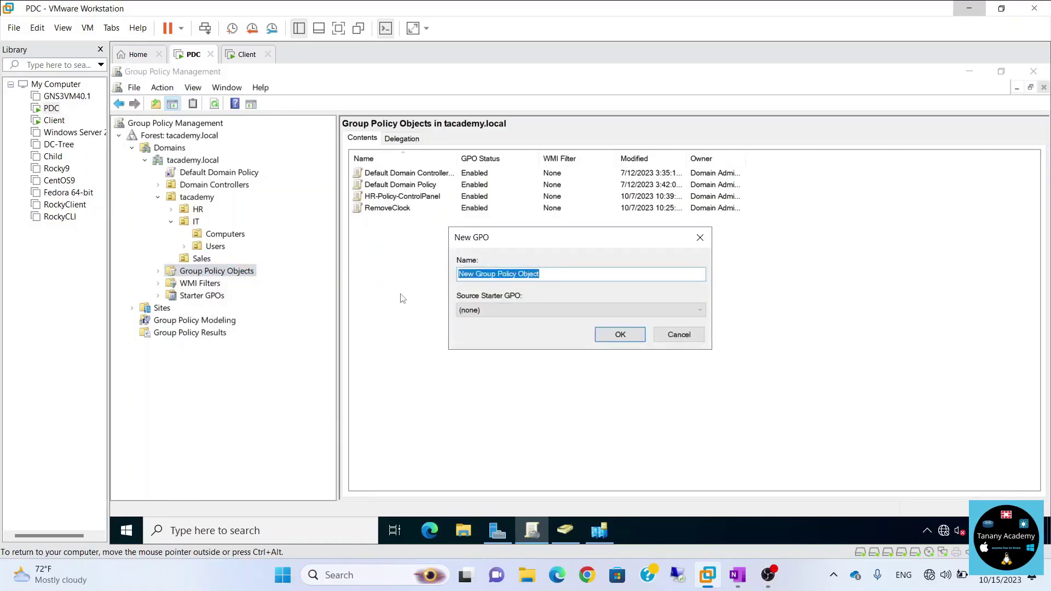
type("Background")
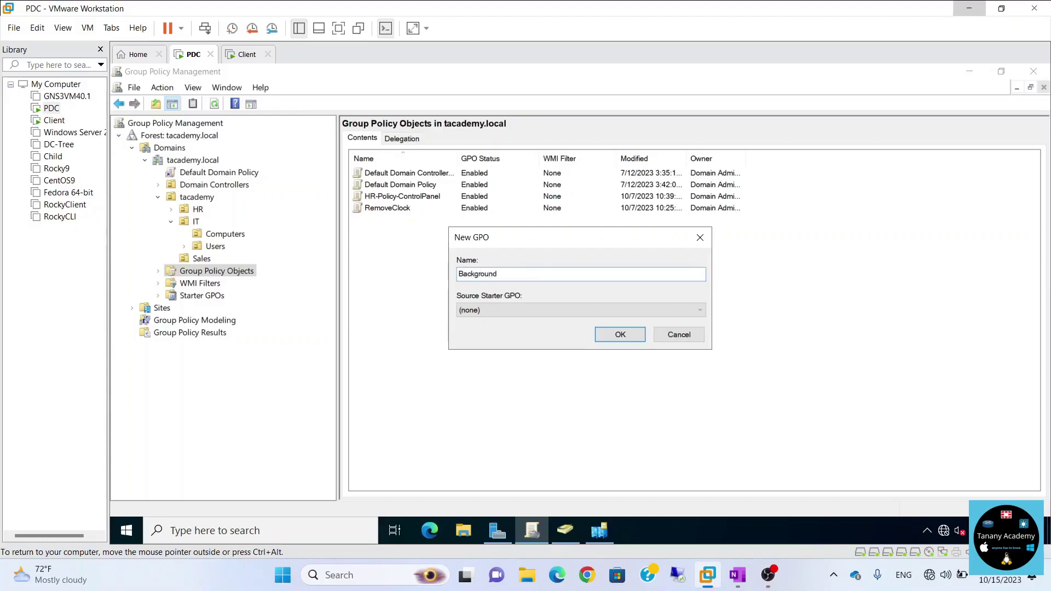
left_click(489, 311)
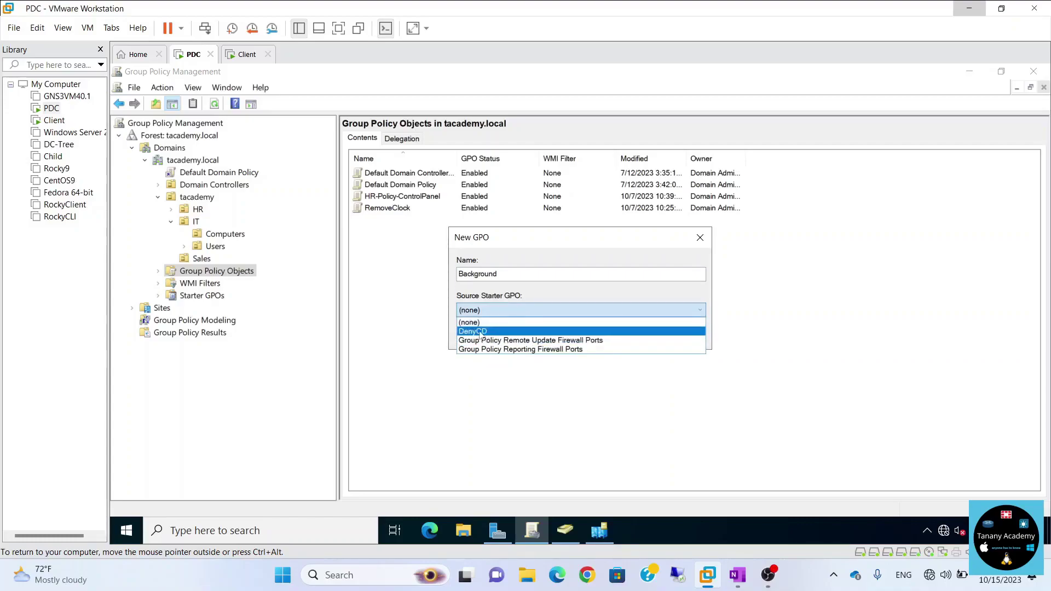
left_click(478, 298)
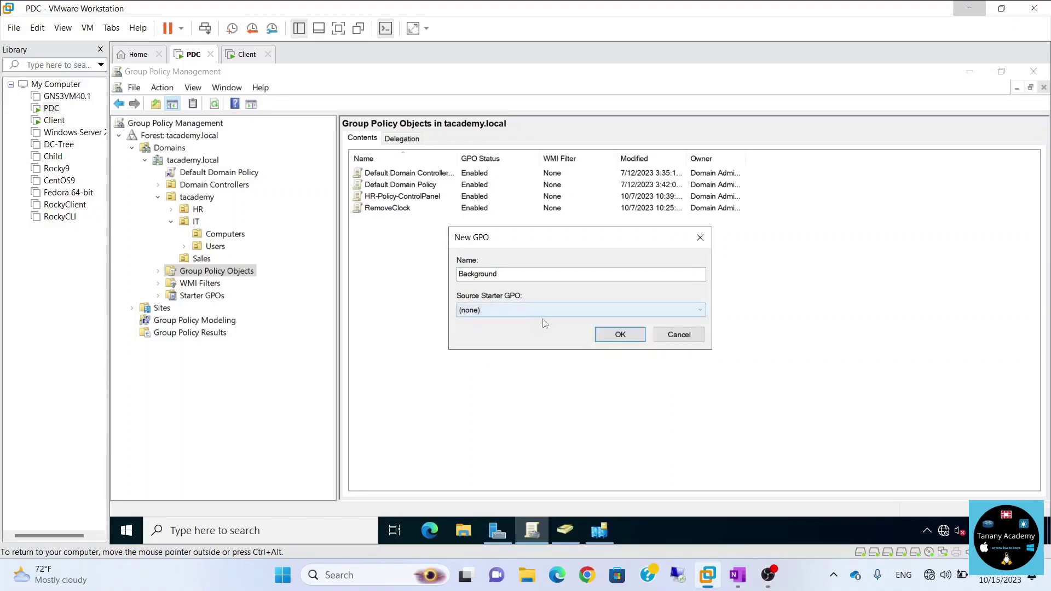
left_click(628, 342)
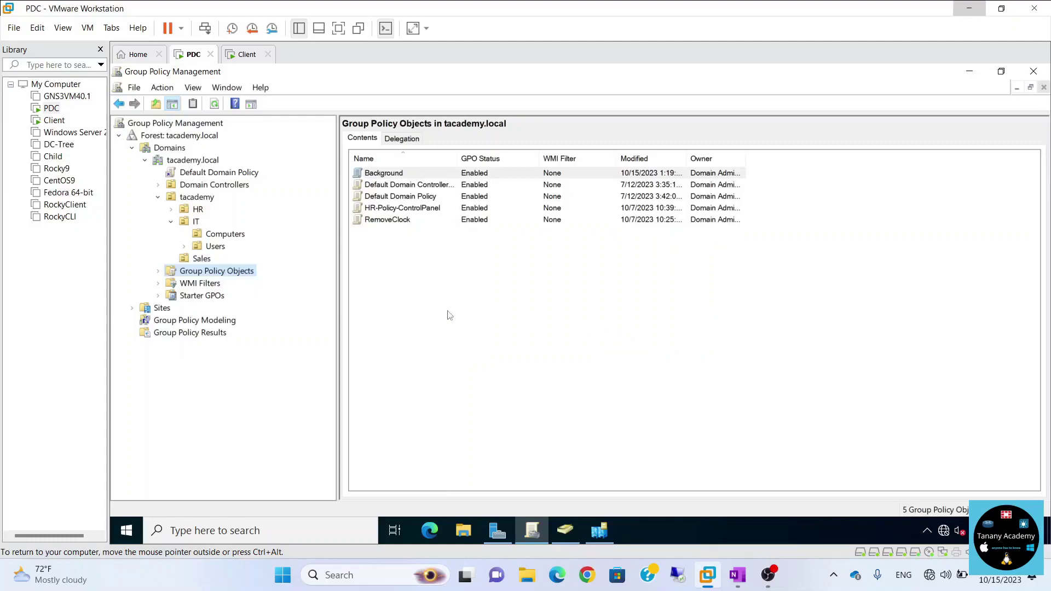
right_click(379, 174)
Edit the Background GPO in a maximized editor and expand User Configuration's Administrative Templates.
left_click(394, 185)
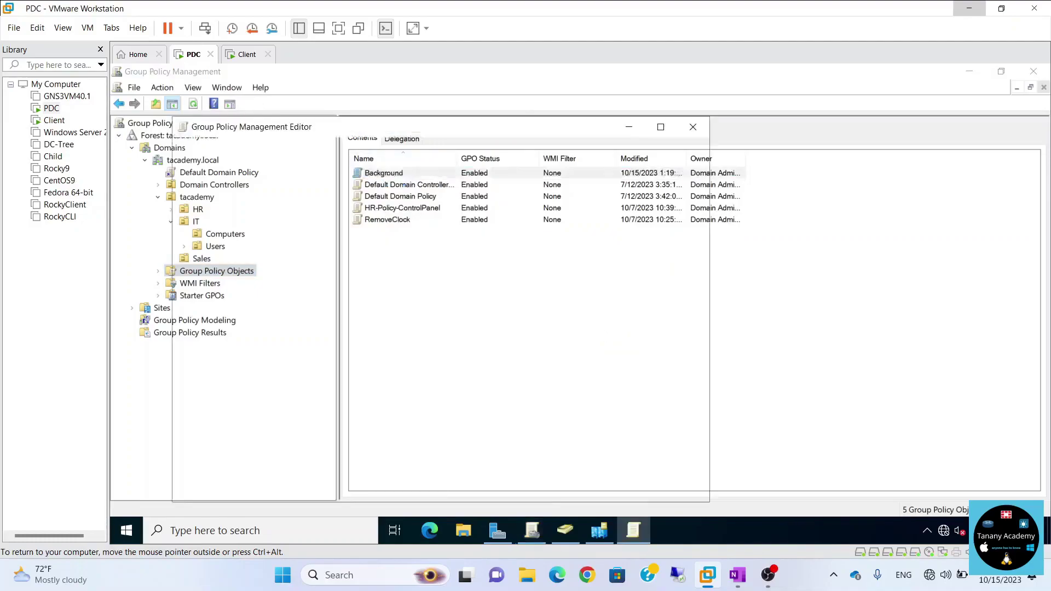
left_click(661, 127)
left_click_drag(243, 340, 322, 340)
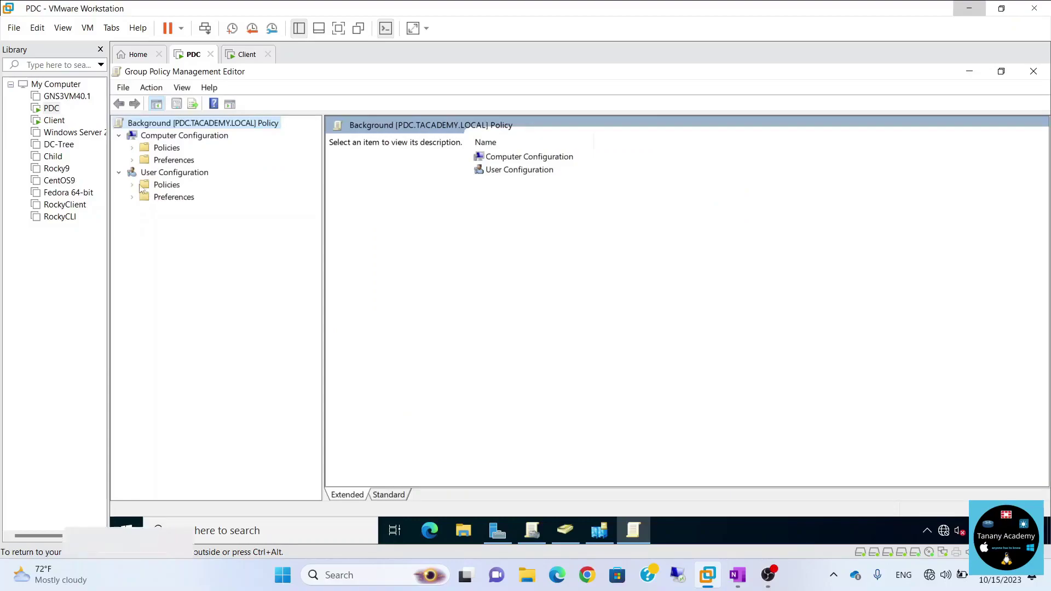
left_click(132, 160)
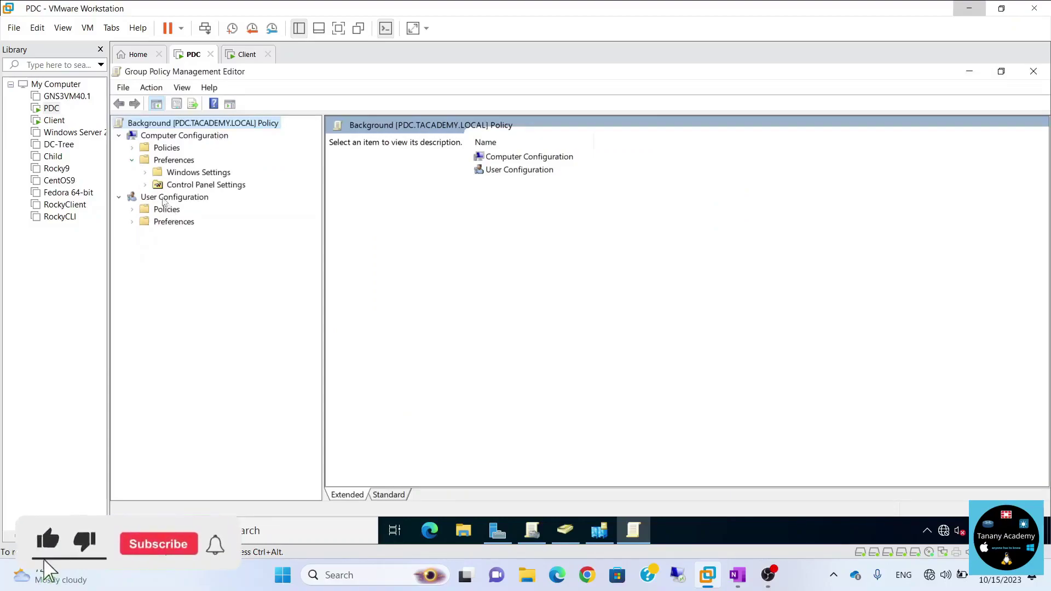
left_click(133, 209)
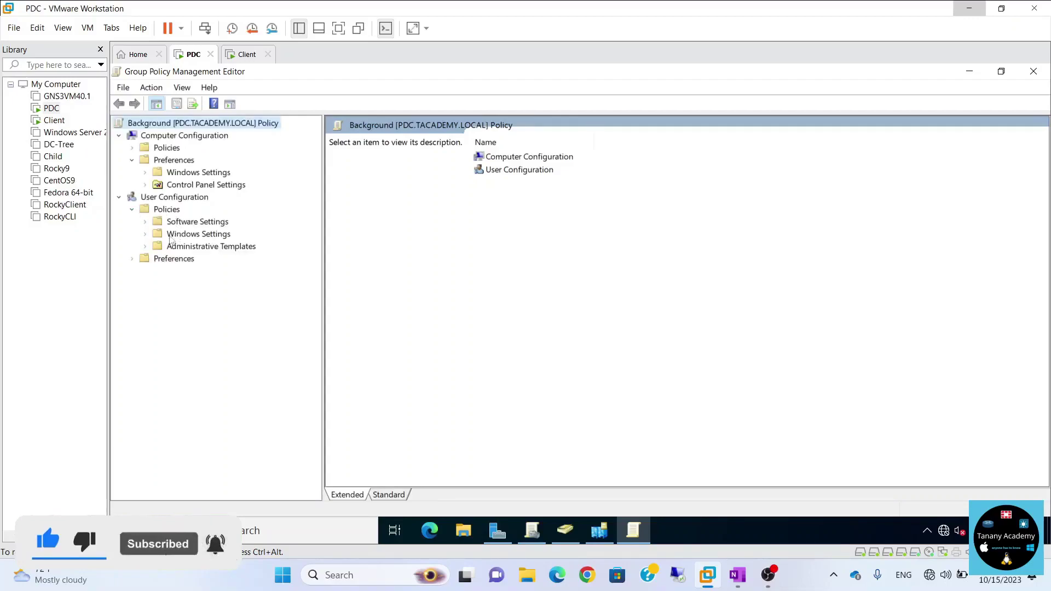
left_click(147, 247)
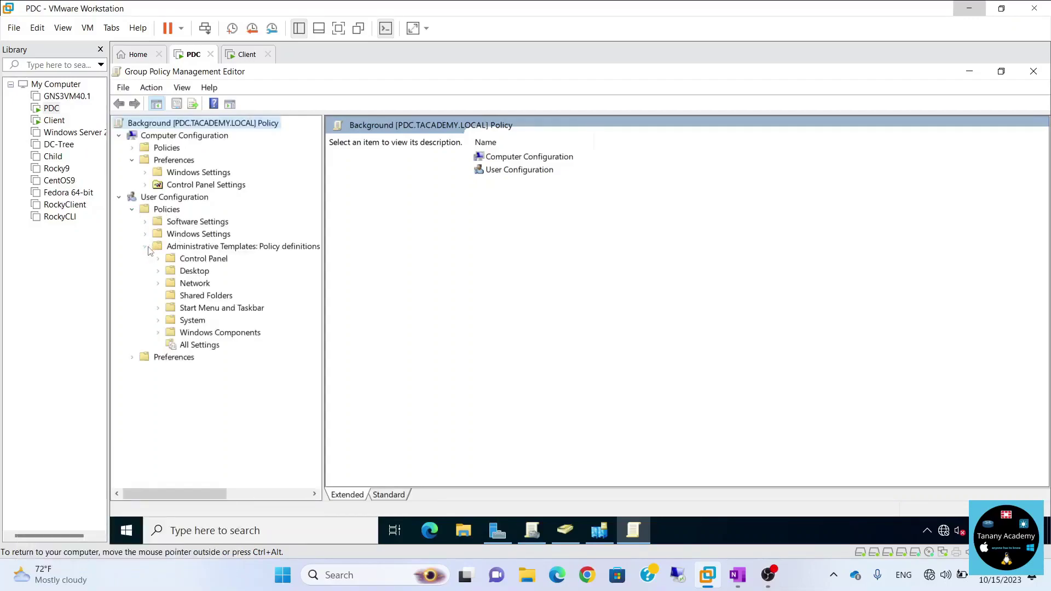
Browse the Desktop category and Desktop Wallpaper, then list All Settings (1791).
left_click(159, 272)
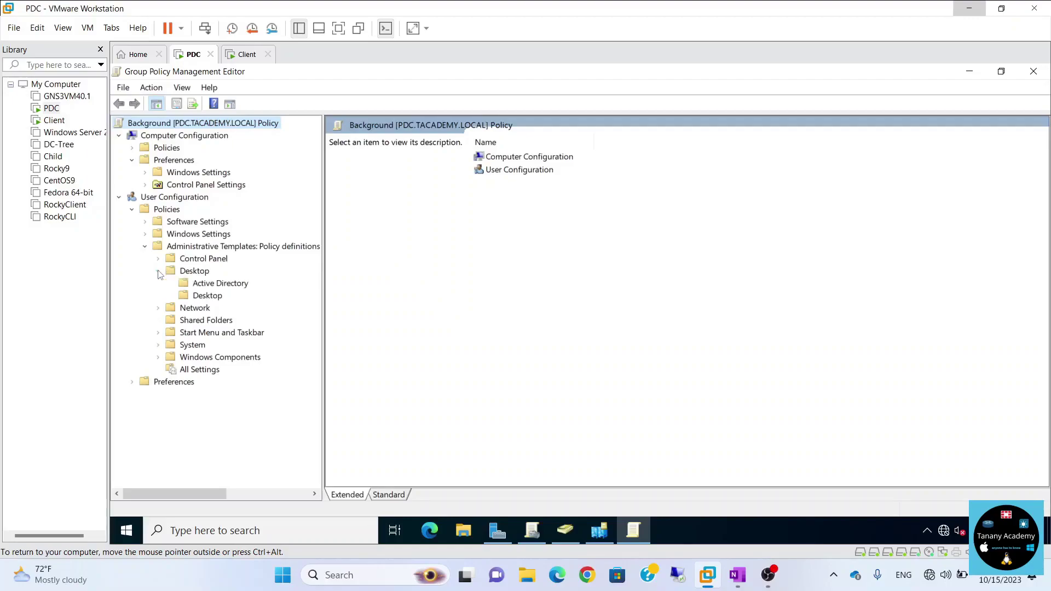
left_click(178, 272)
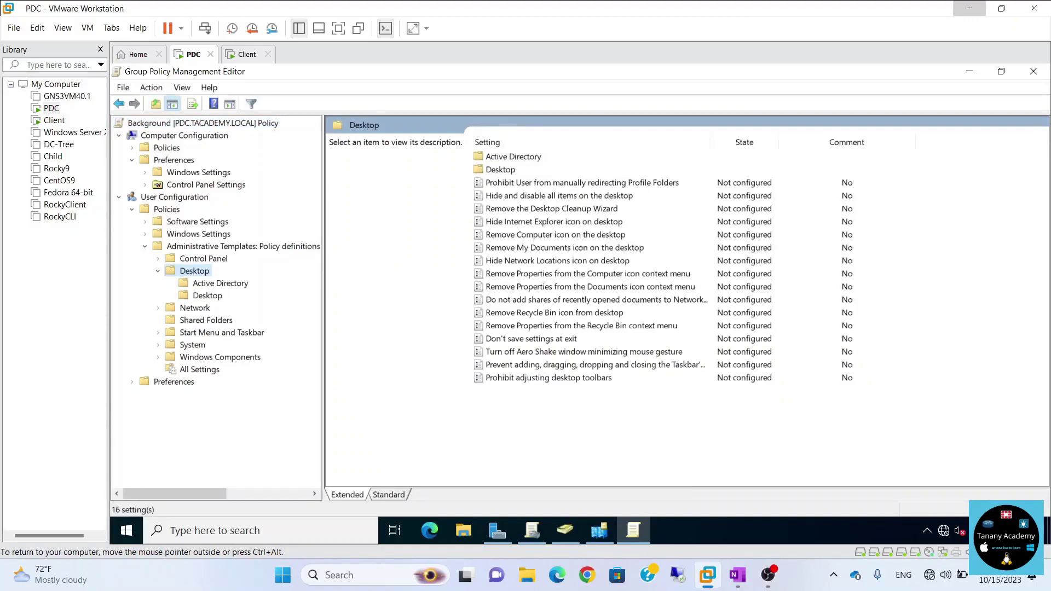
left_click(213, 298)
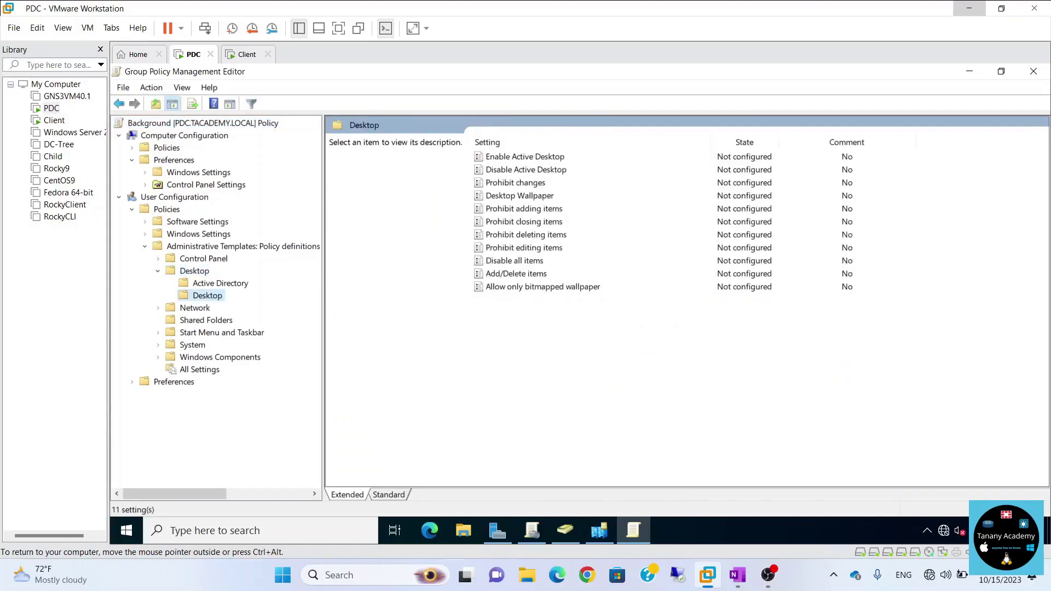
left_click(534, 197)
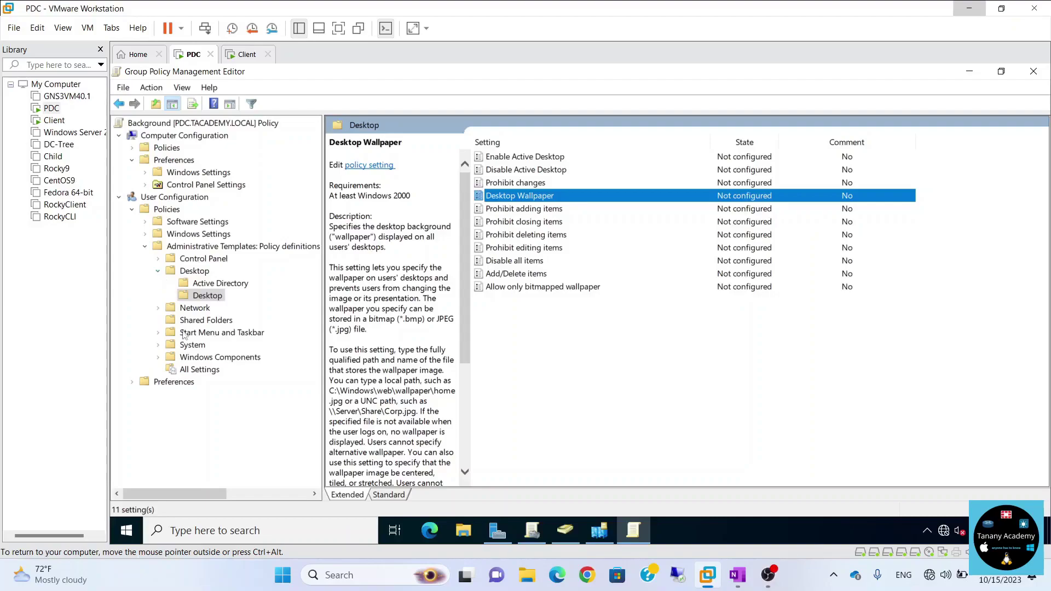
left_click(201, 371)
Filter All Settings by a wallpaper keyword, leaving five wallpaper-related policies.
right_click(203, 374)
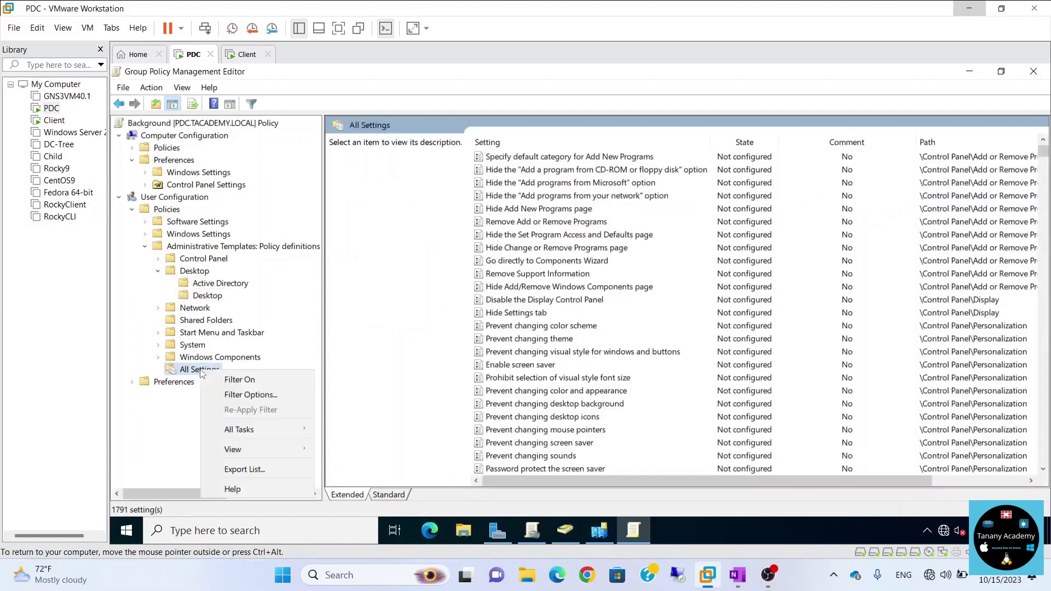
left_click(244, 394)
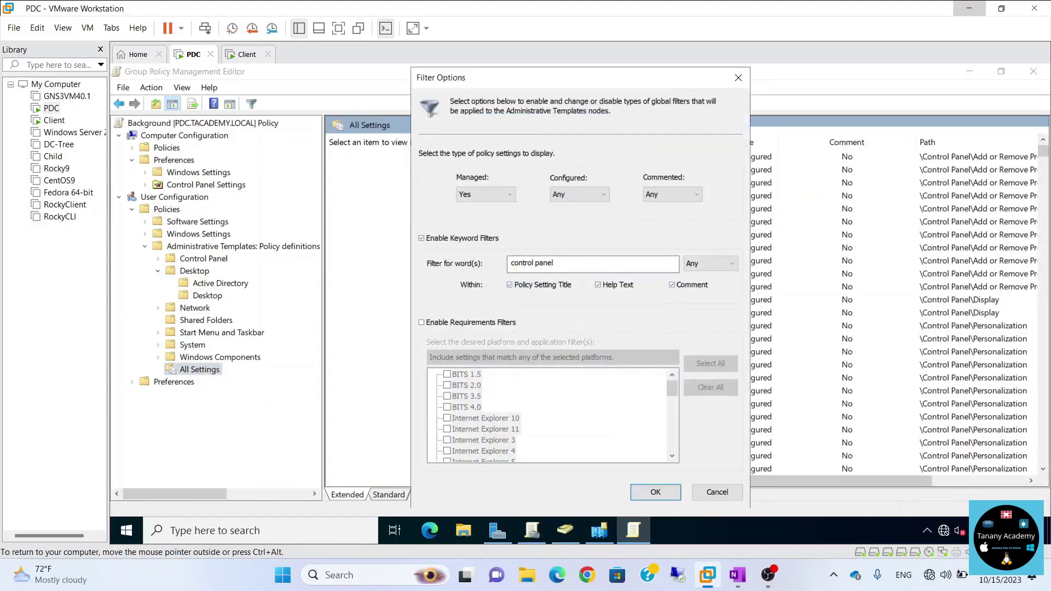
type("wallpaper")
left_click(648, 495)
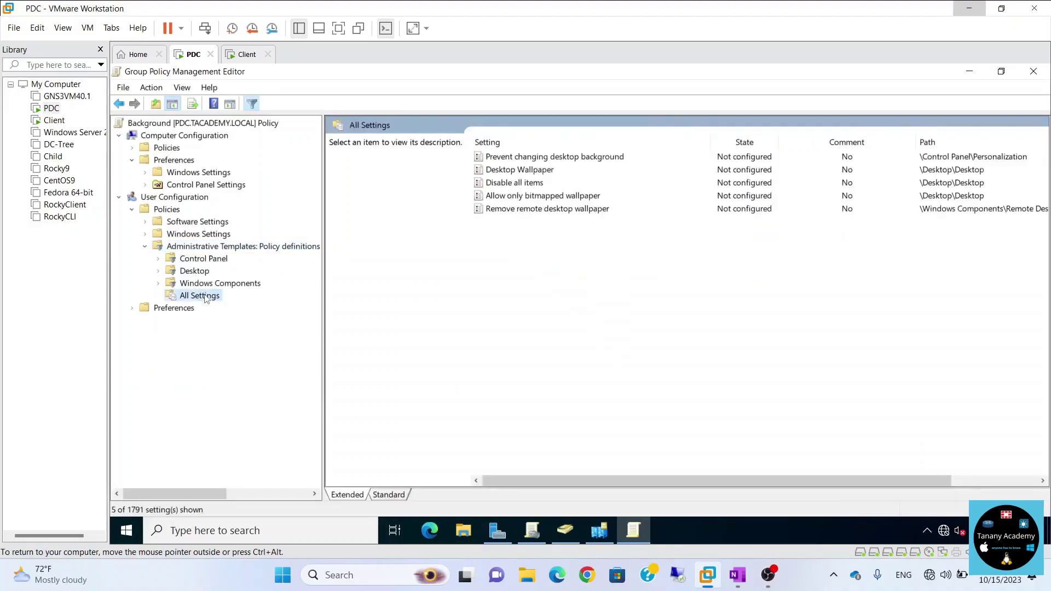
Review the Desktop Wallpaper and Prevent changing desktop background descriptions.
left_click(531, 173)
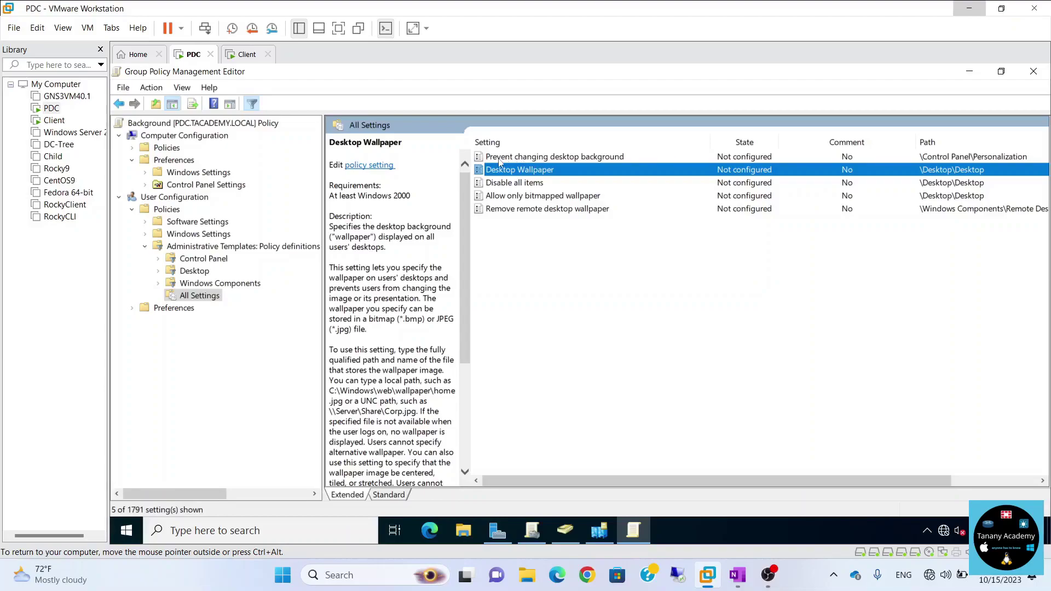
left_click(543, 159)
left_click(536, 161)
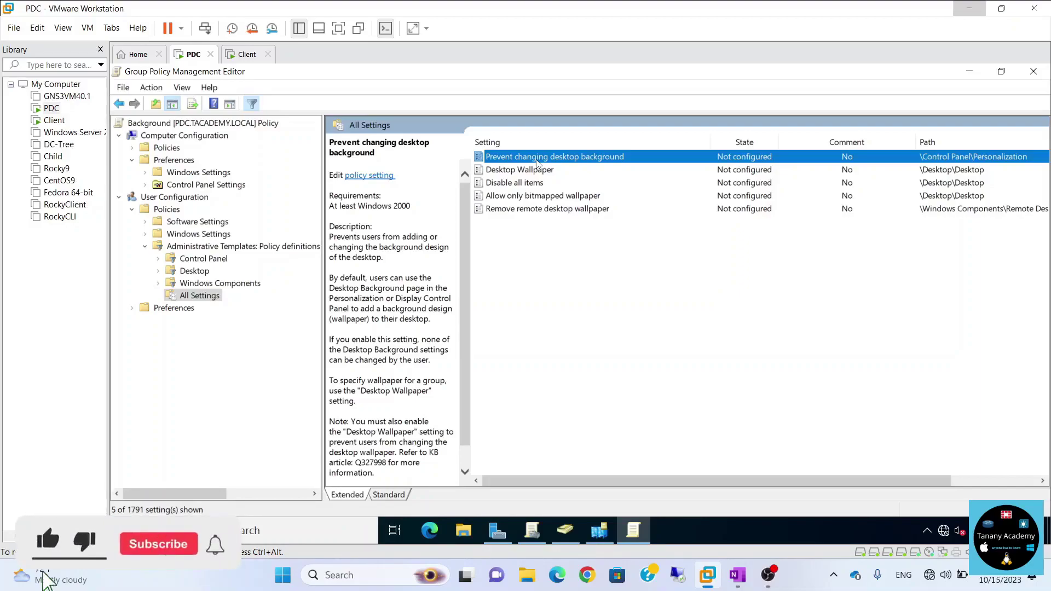
left_click(531, 171)
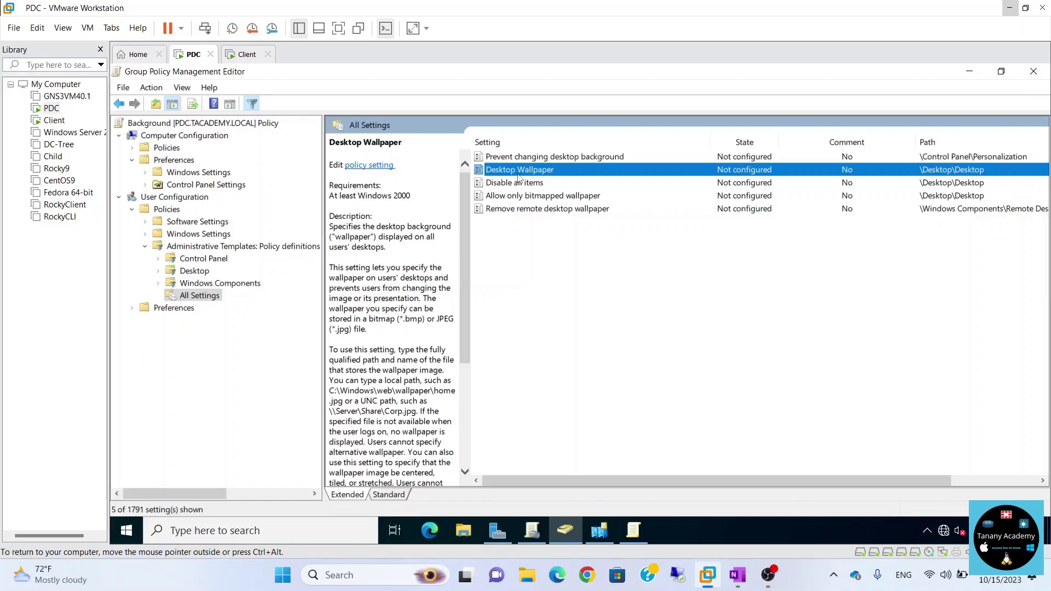
left_click(463, 530)
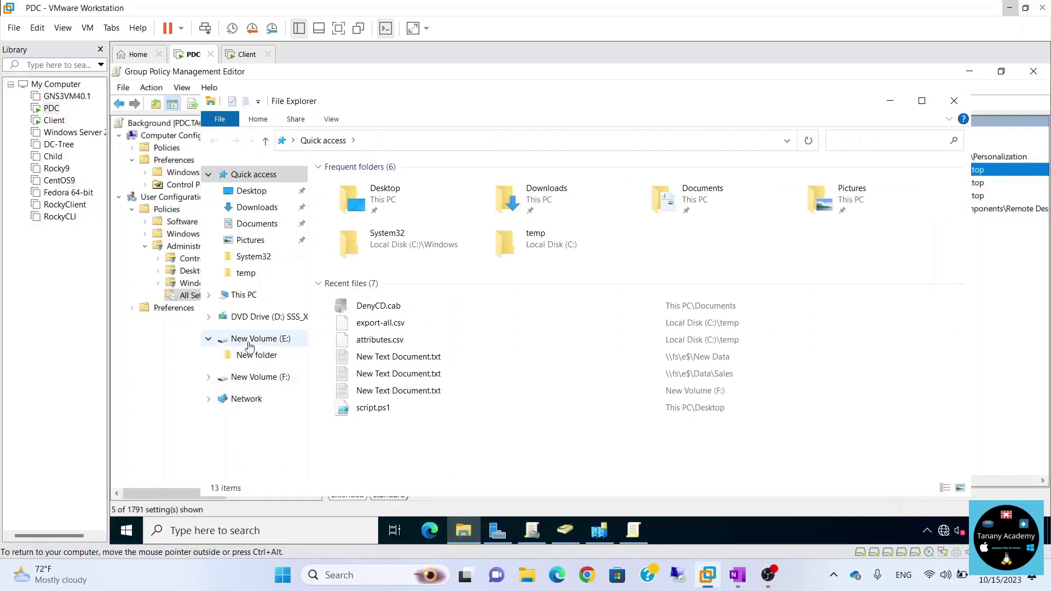
Create a new folder named img on New Volume (E:).
left_click(266, 345)
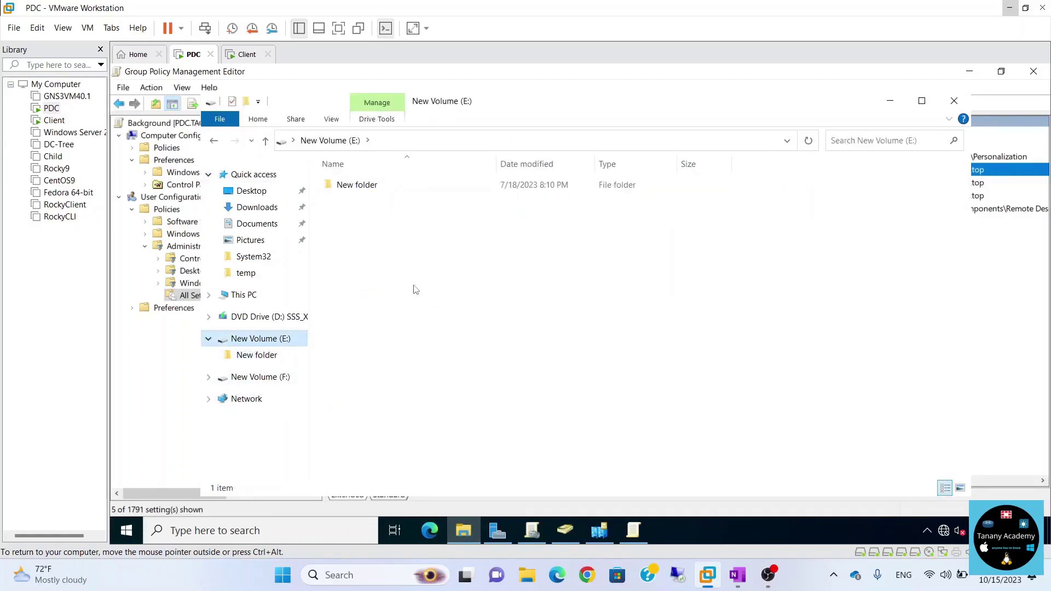
right_click(374, 239)
mouse_move(445, 413)
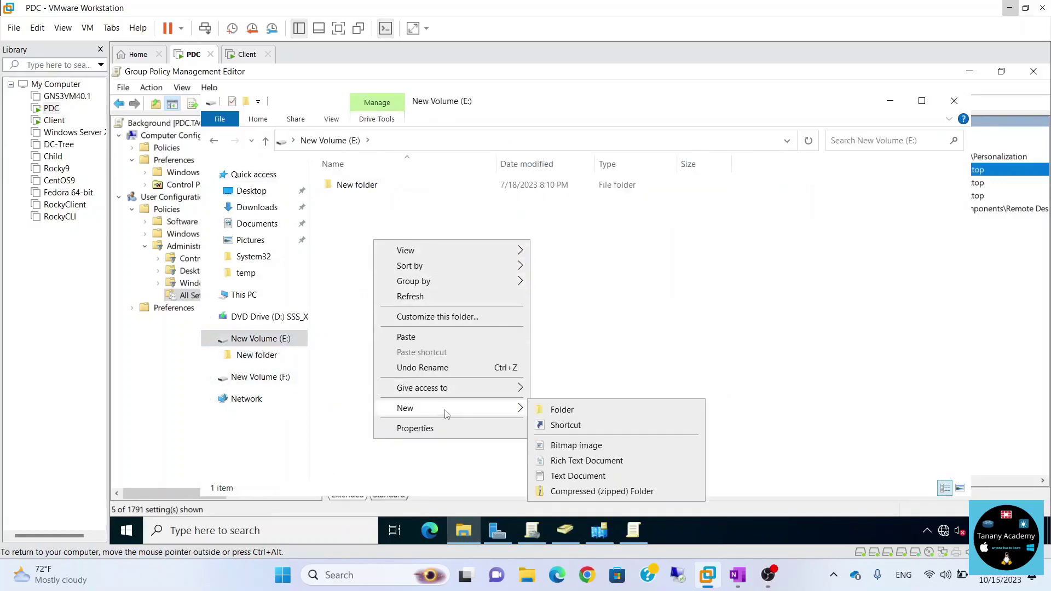
left_click(564, 410)
type("img")
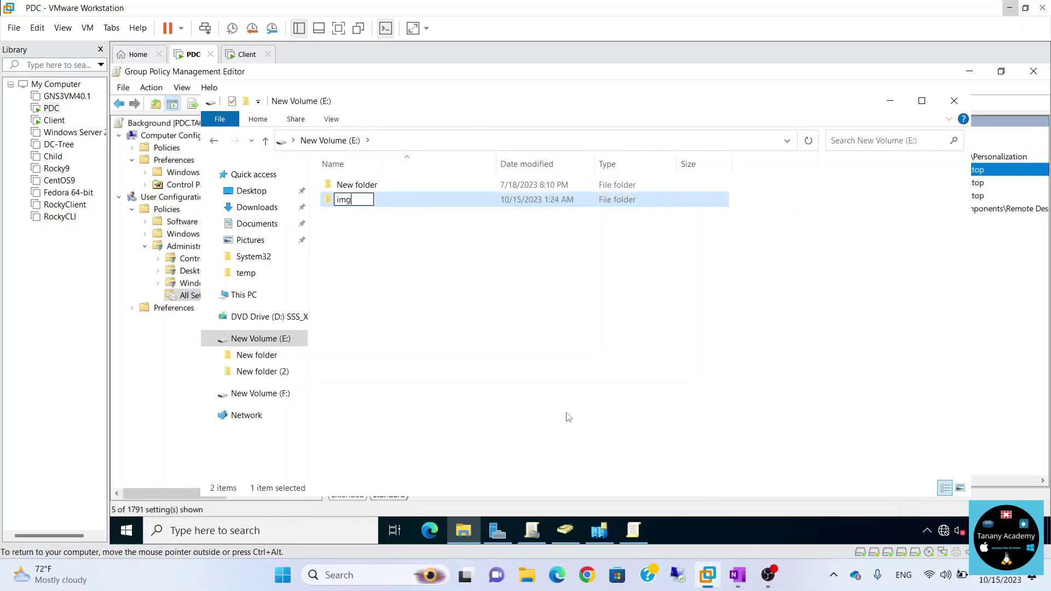
key("Return")
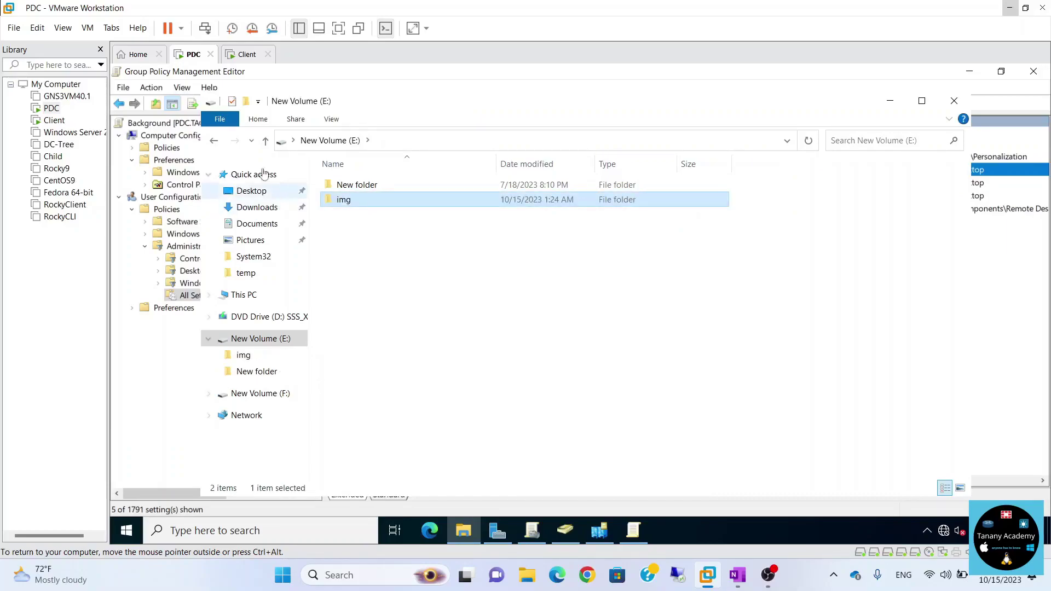
Share the img folder with Everyone's default read-only share permission.
right_click(343, 200)
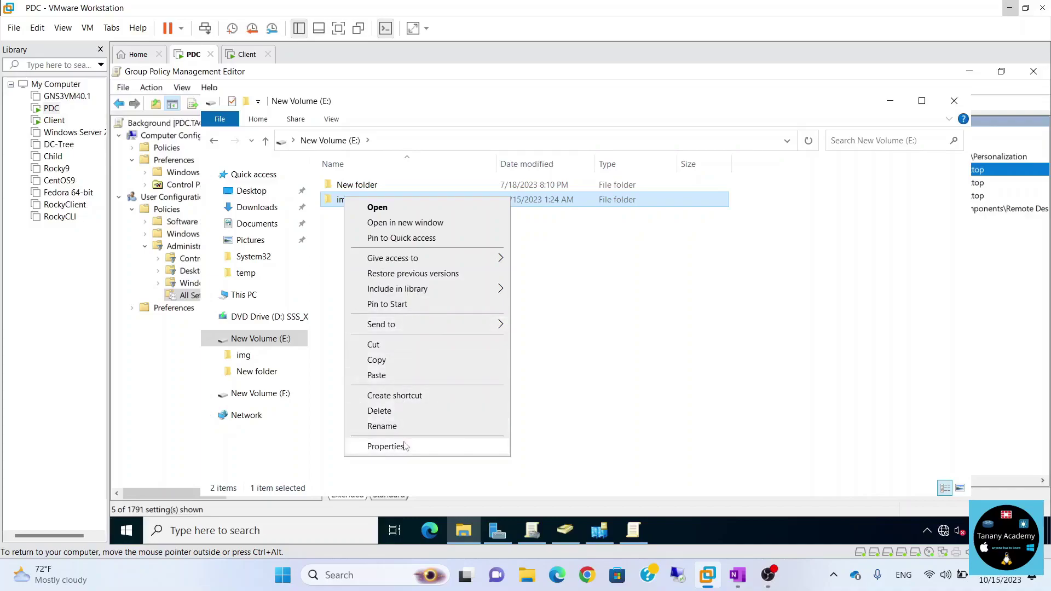
left_click(386, 446)
left_click(413, 219)
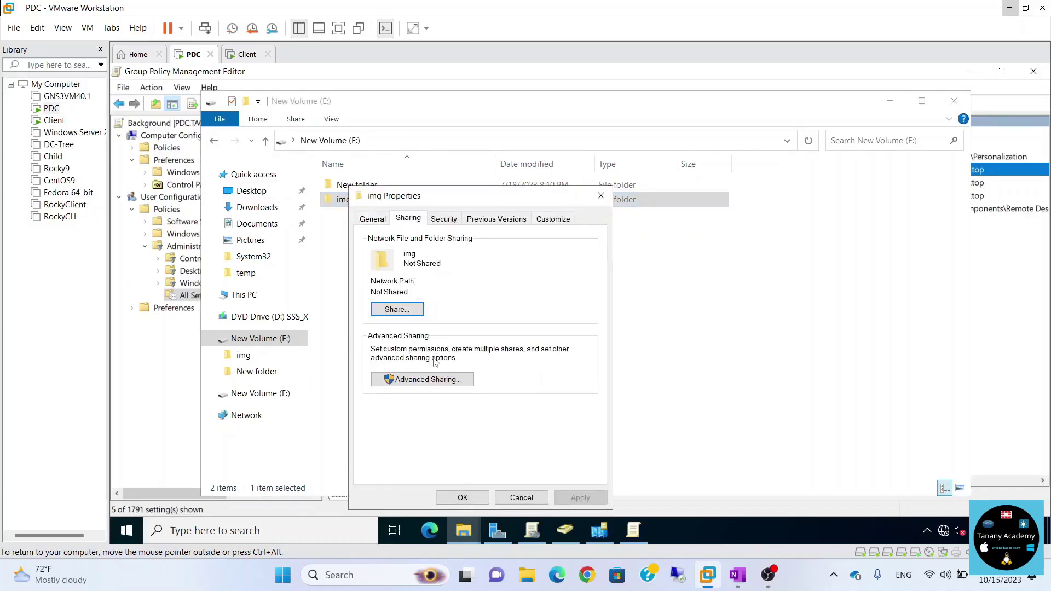
left_click(435, 380)
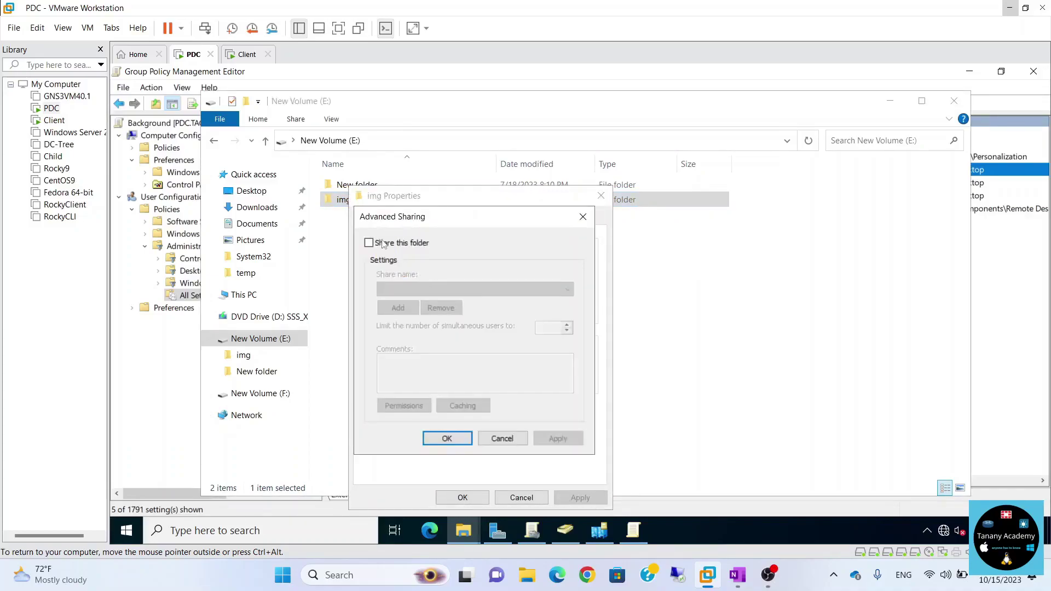
left_click(383, 243)
left_click(408, 407)
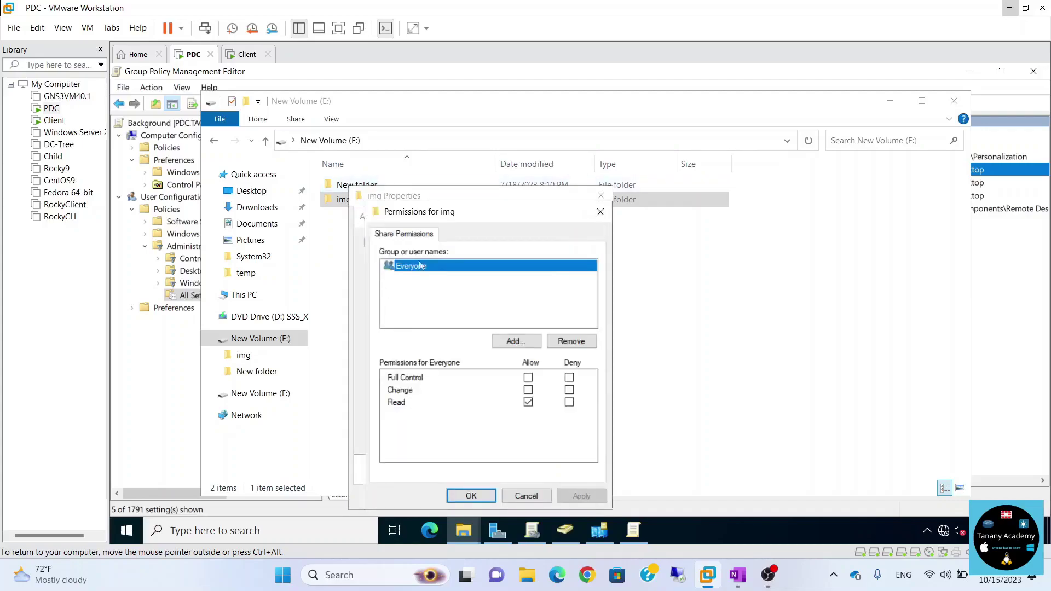
left_click(472, 496)
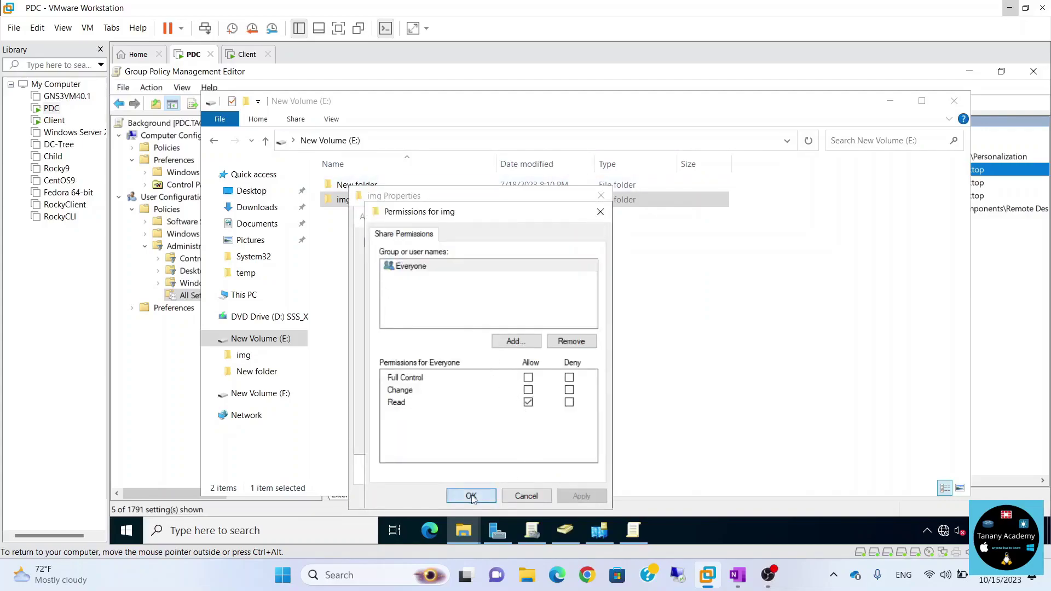
left_click(447, 438)
Add Domain Users with read permissions to the img folder's security settings.
left_click(443, 219)
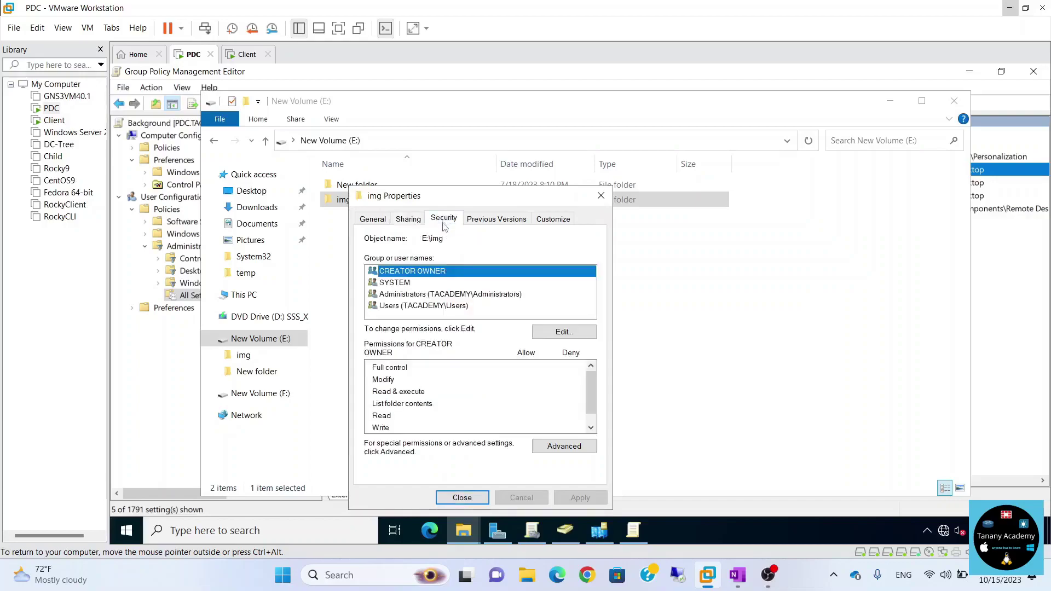
left_click(570, 333)
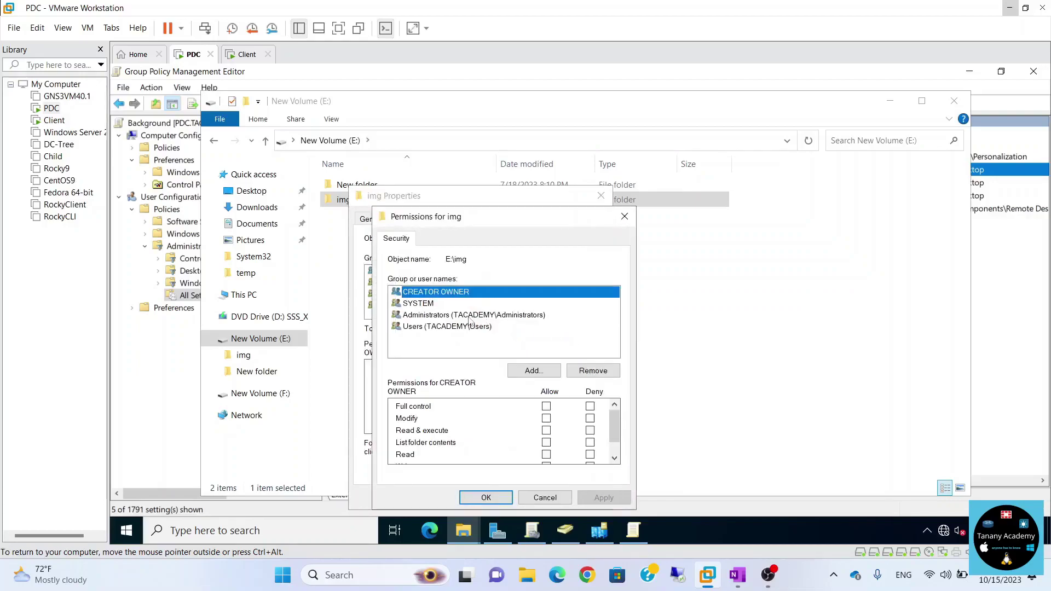
left_click(534, 371)
type("do")
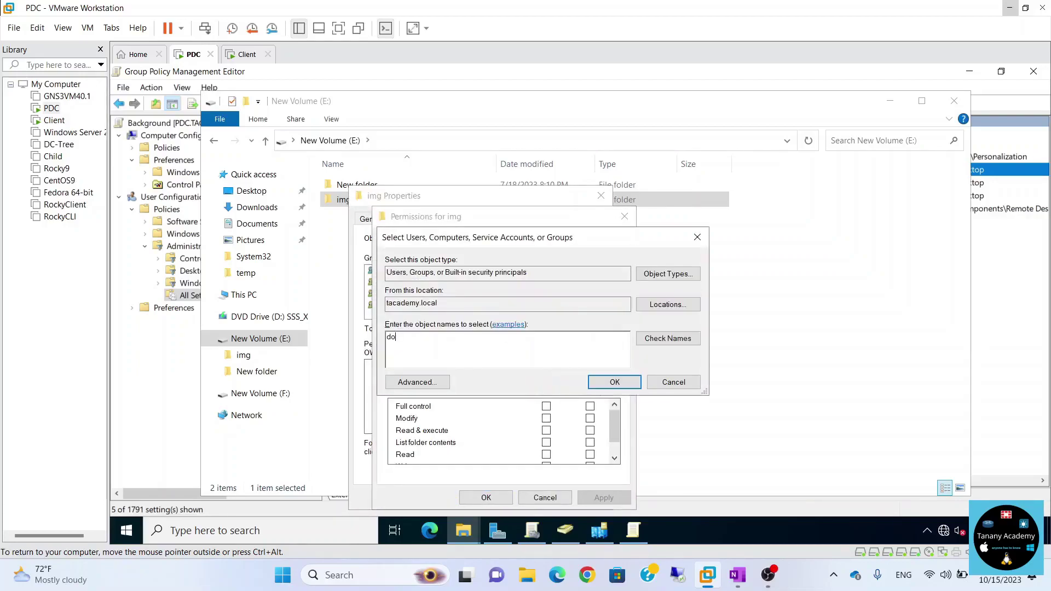
type("main user")
left_click(685, 342)
left_click(613, 378)
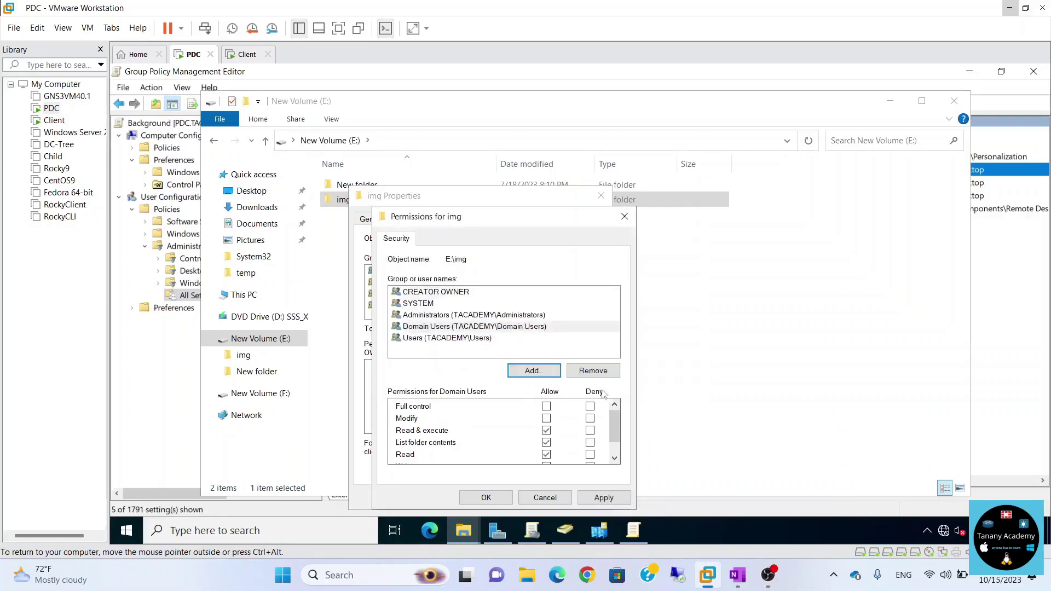
left_click(486, 498)
Close the img properties and the New Volume (E:) window.
left_click(466, 501)
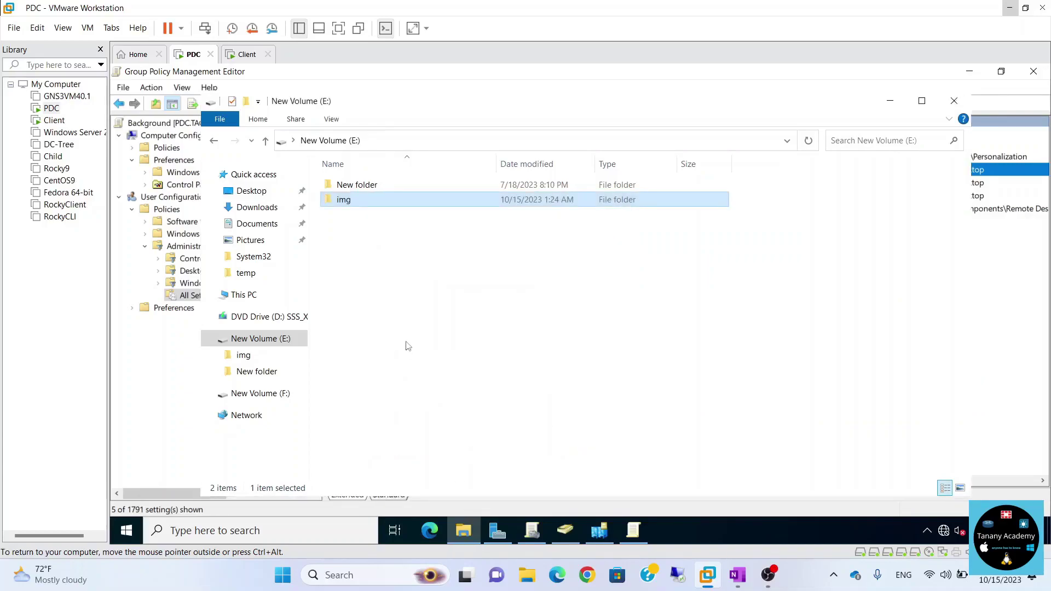
left_click(383, 284)
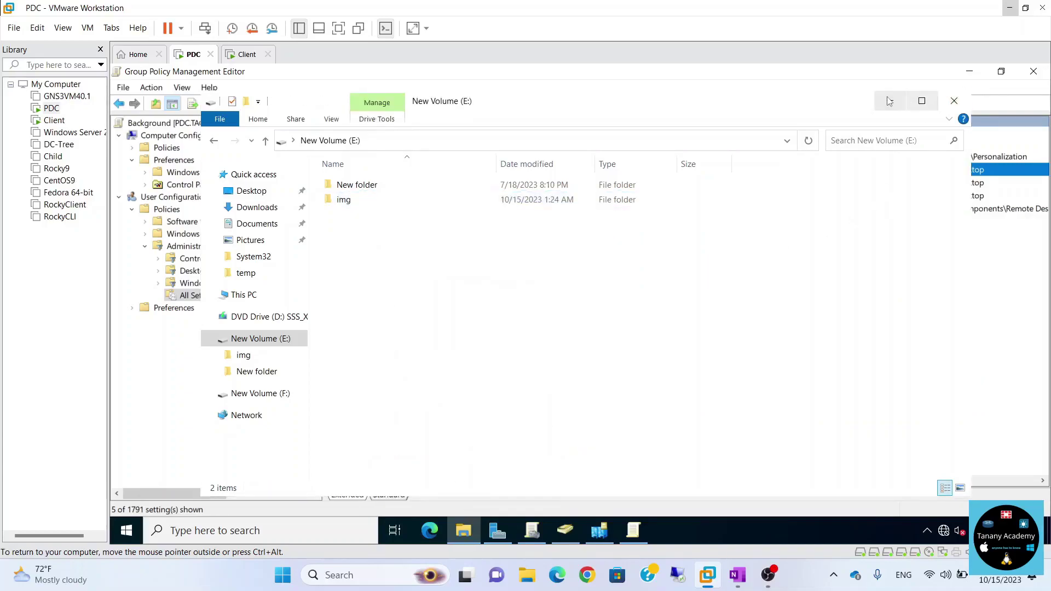
left_click(954, 101)
left_click(969, 72)
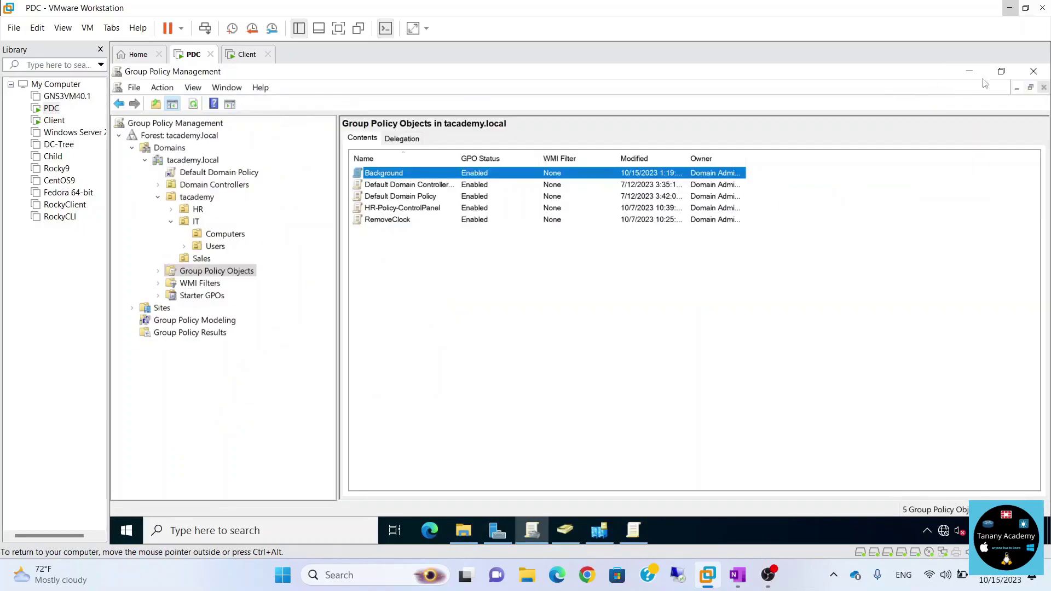
Minimize Group Policy Management, ADUC and Sites and Services, then open 1.jpg from the desktop in Paint.
left_click(969, 72)
left_click(969, 72)
left_click(968, 72)
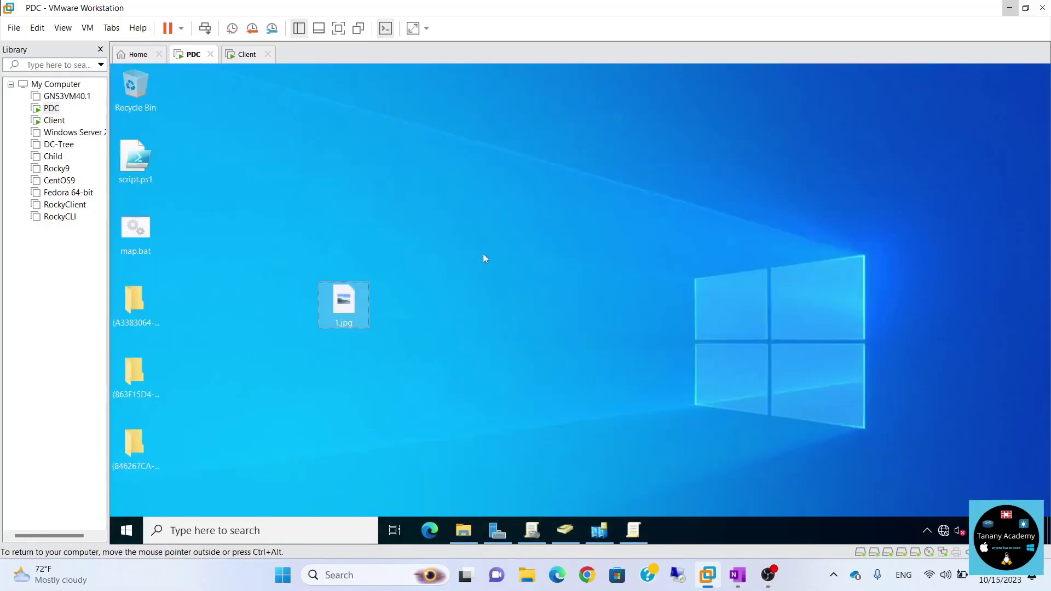
double_click(362, 323)
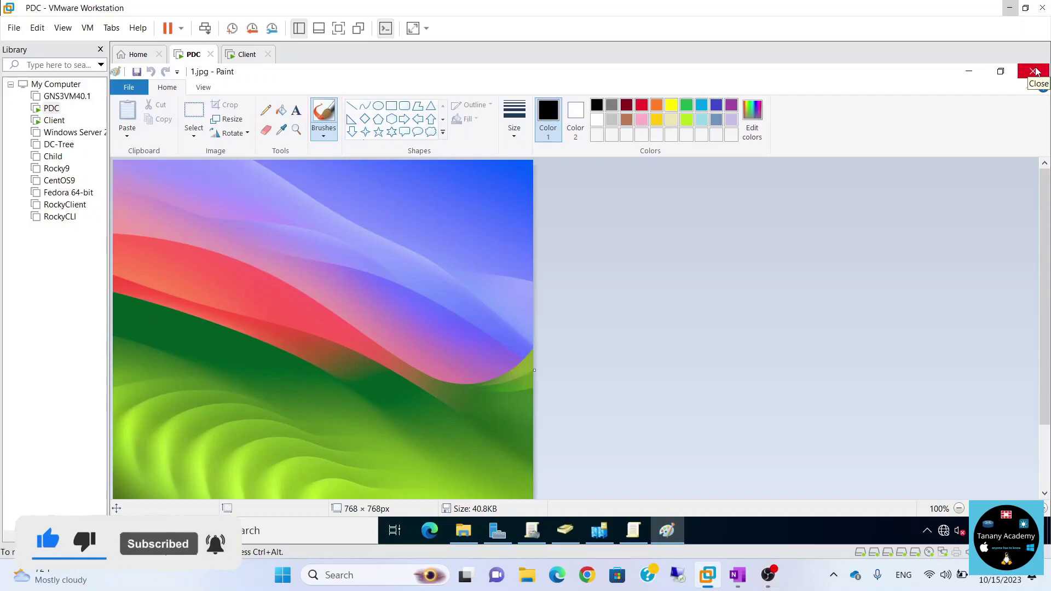
Close Paint and copy the 1.jpg file from the desktop.
left_click(1033, 71)
left_click(339, 304)
right_click(345, 307)
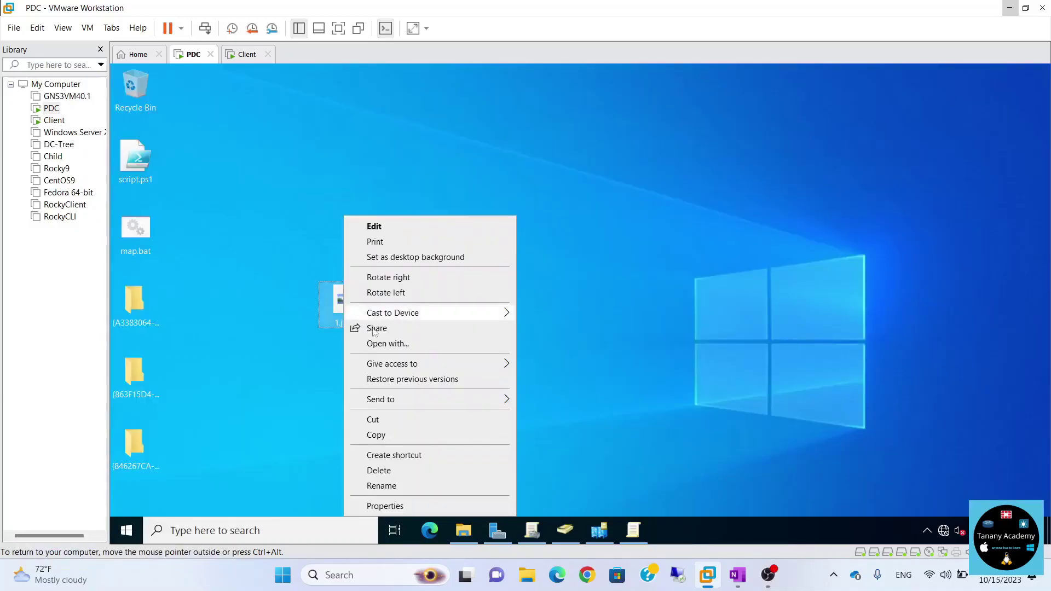
left_click(382, 435)
Paste 1.jpg into the img folder on New Volume (E:) and close Explorer.
left_click(463, 530)
left_click(375, 201)
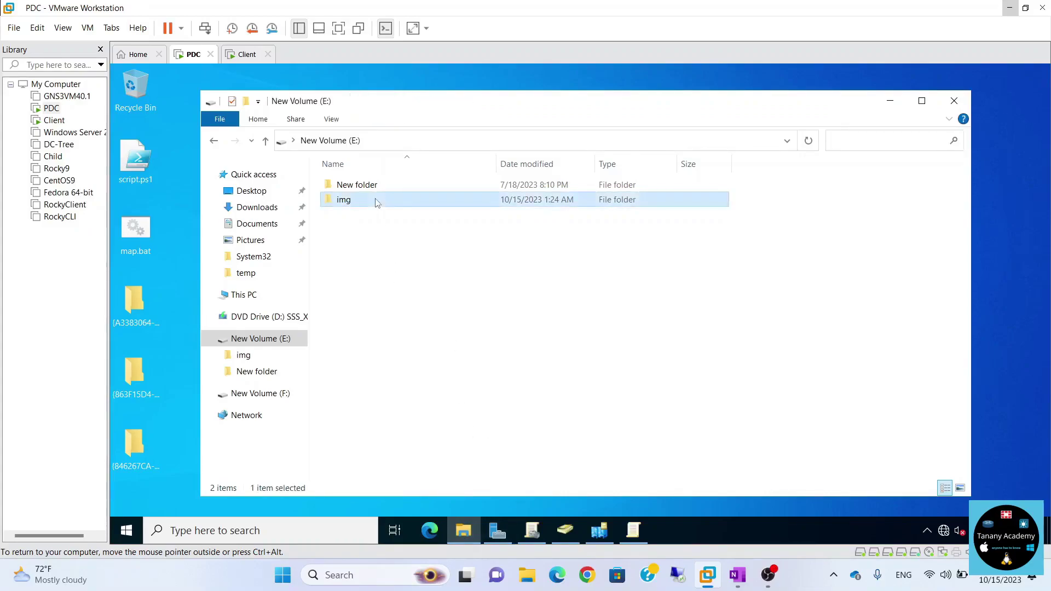
double_click(376, 202)
right_click(382, 258)
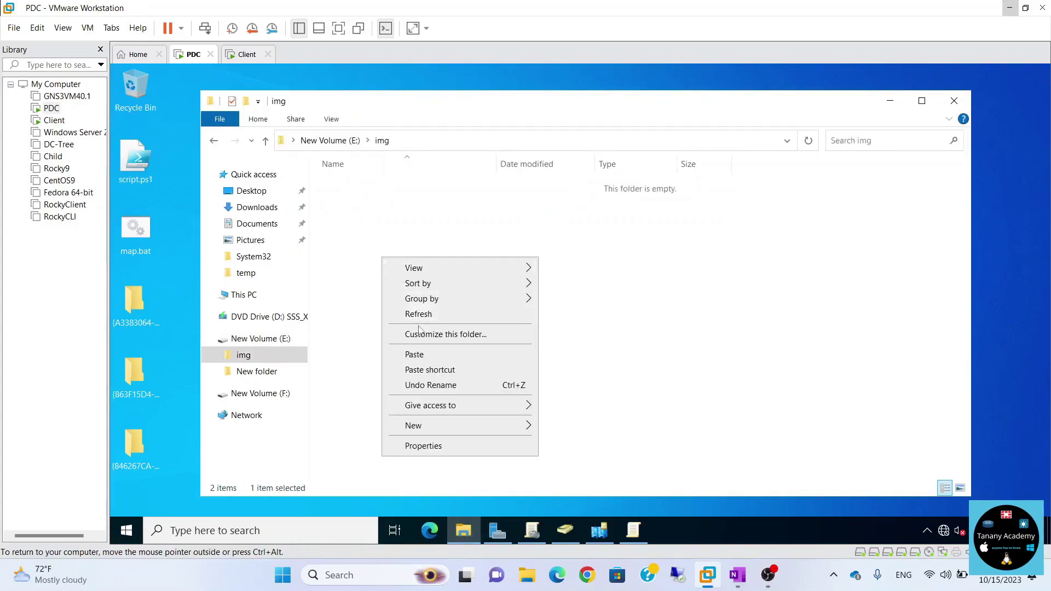
left_click(415, 353)
left_click(954, 102)
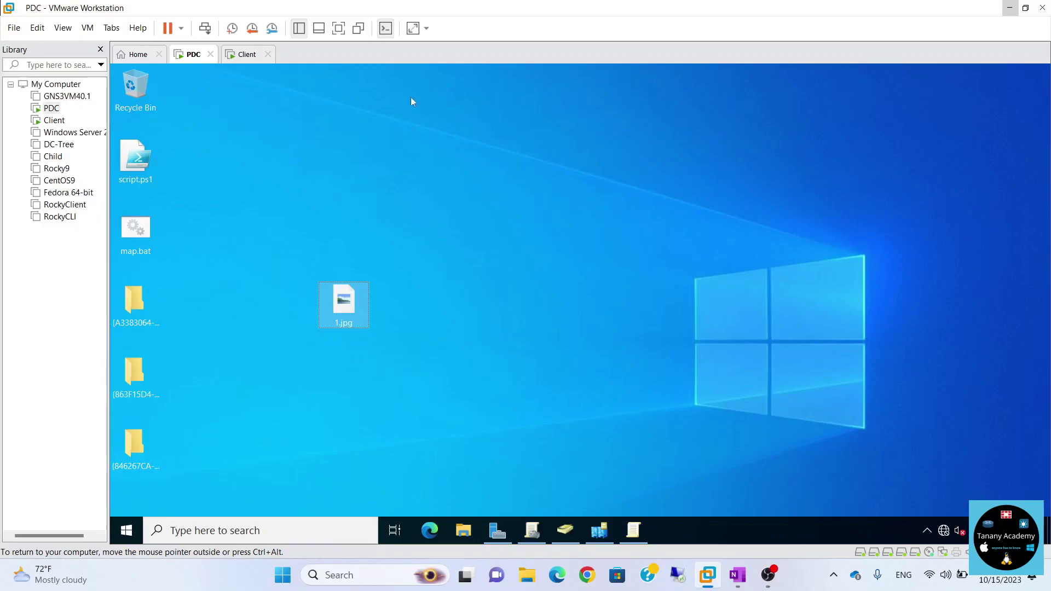
On the Client VM, open \\pdc\img\1.jpg through Run to confirm the share works, then close the viewer.
left_click(246, 55)
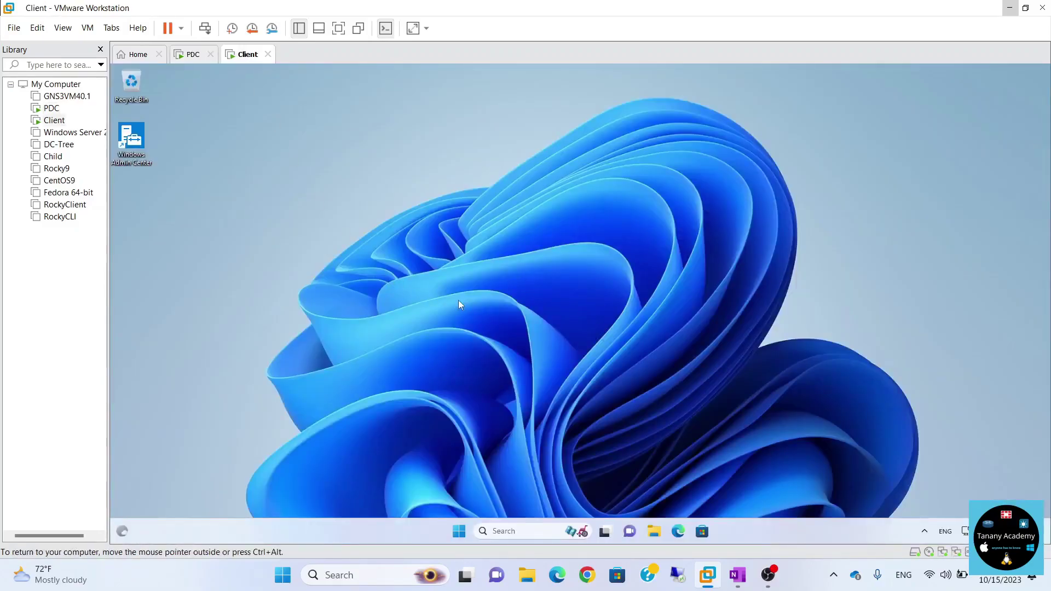
key("super+r")
type("\\\\")
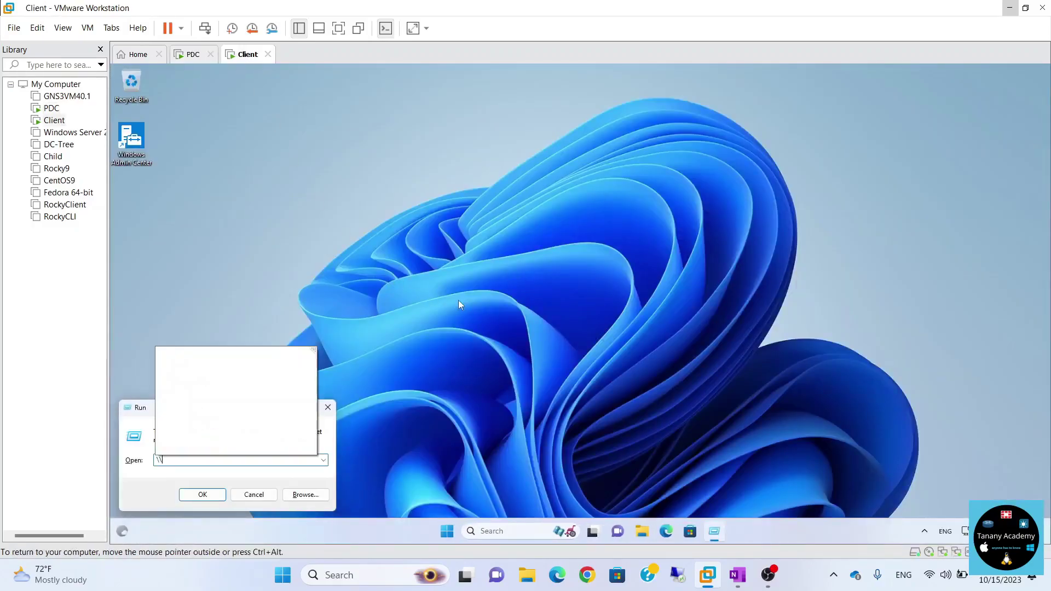
type("pdc\\")
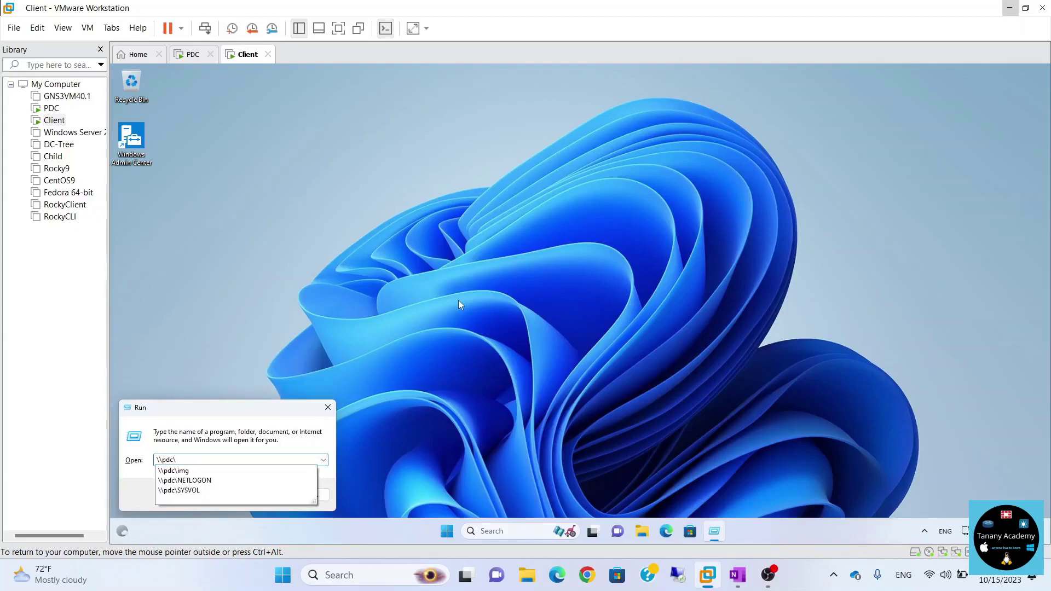
key("Down")
type("\\")
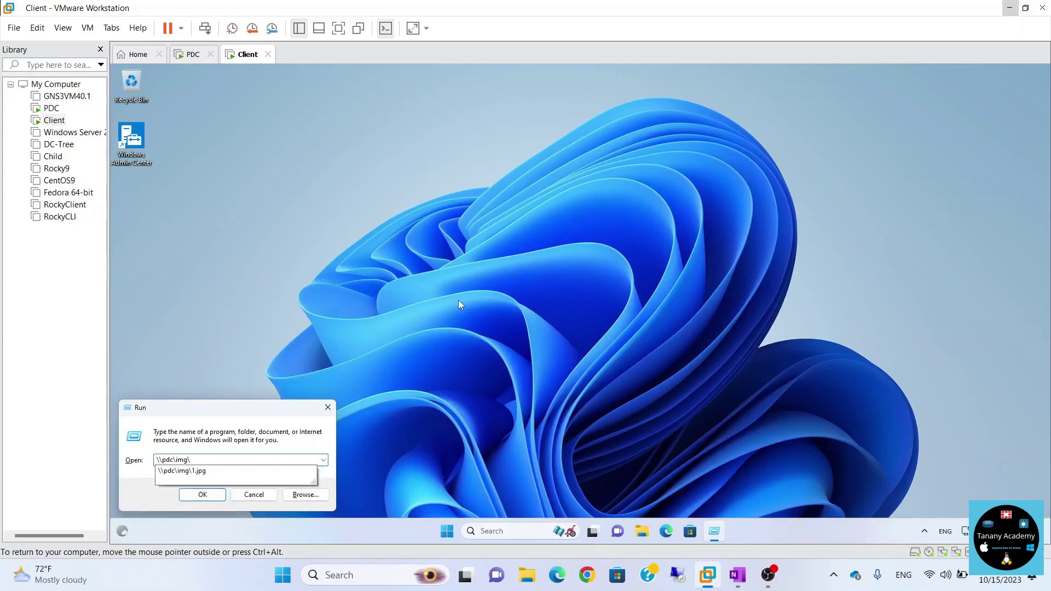
key("Down")
key("Return")
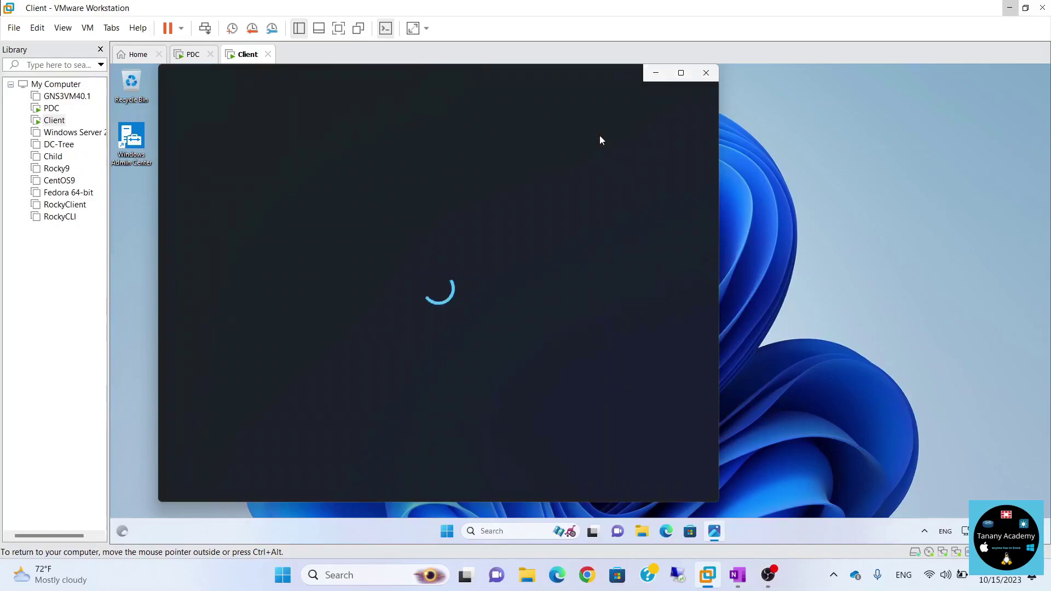
left_click(702, 75)
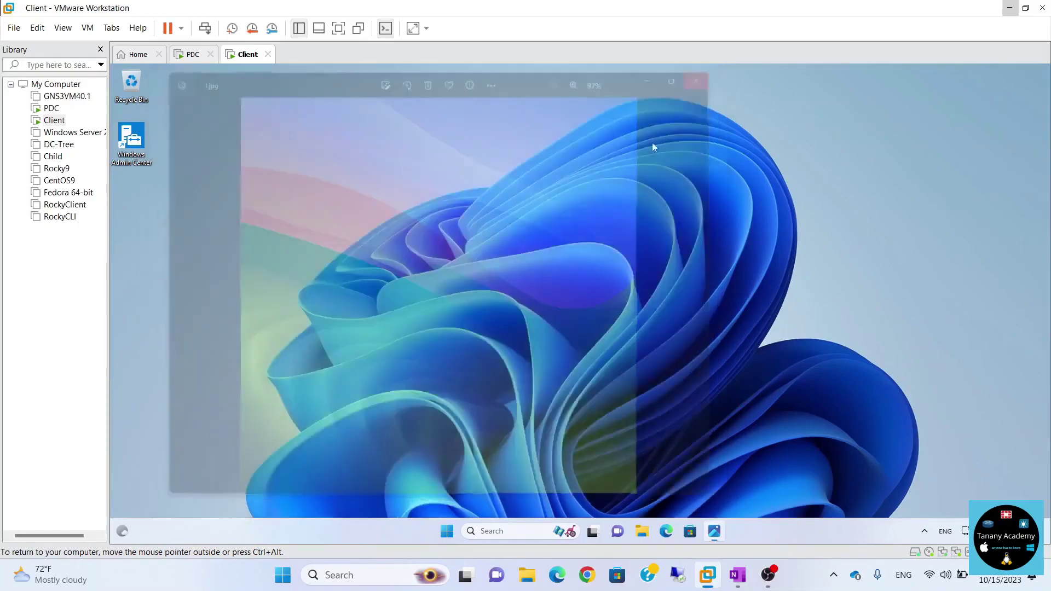
Copy the \\pdc\img\1.jpg path from the Run box, cancel it, and return to the PDC VM.
key("super+r")
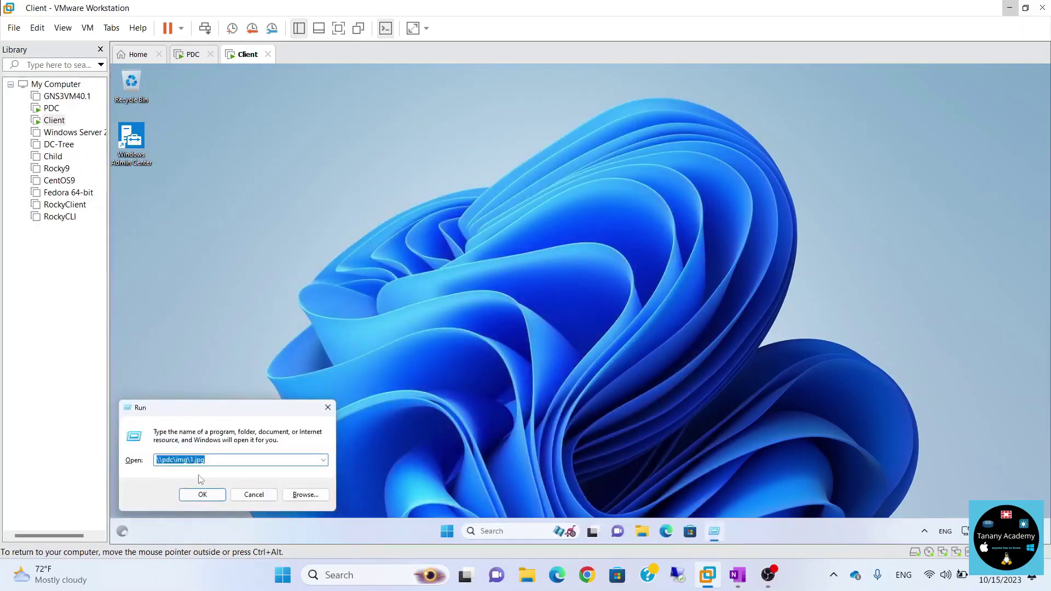
right_click(193, 461)
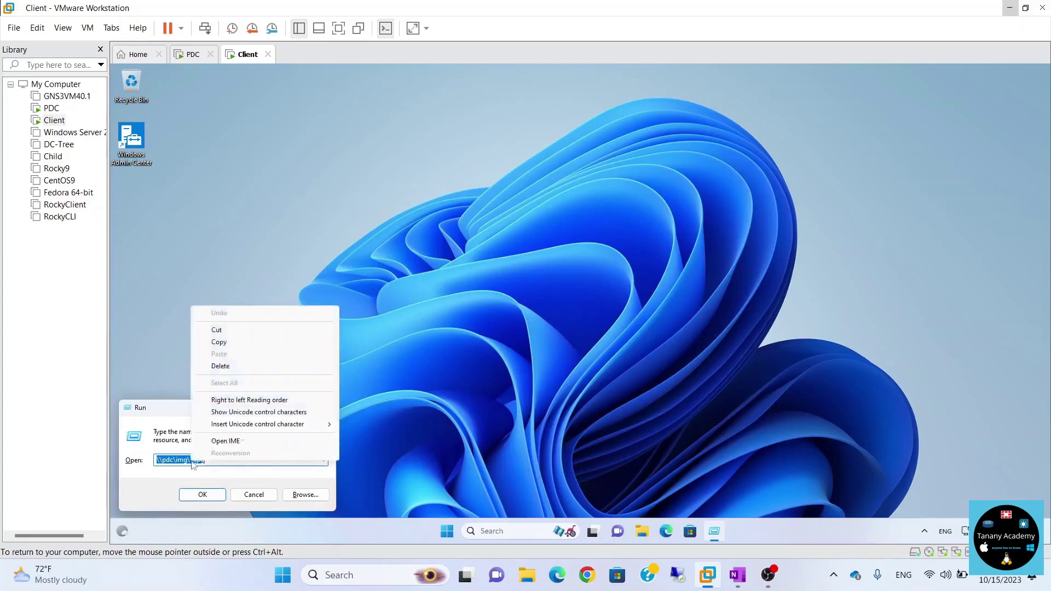
left_click(242, 347)
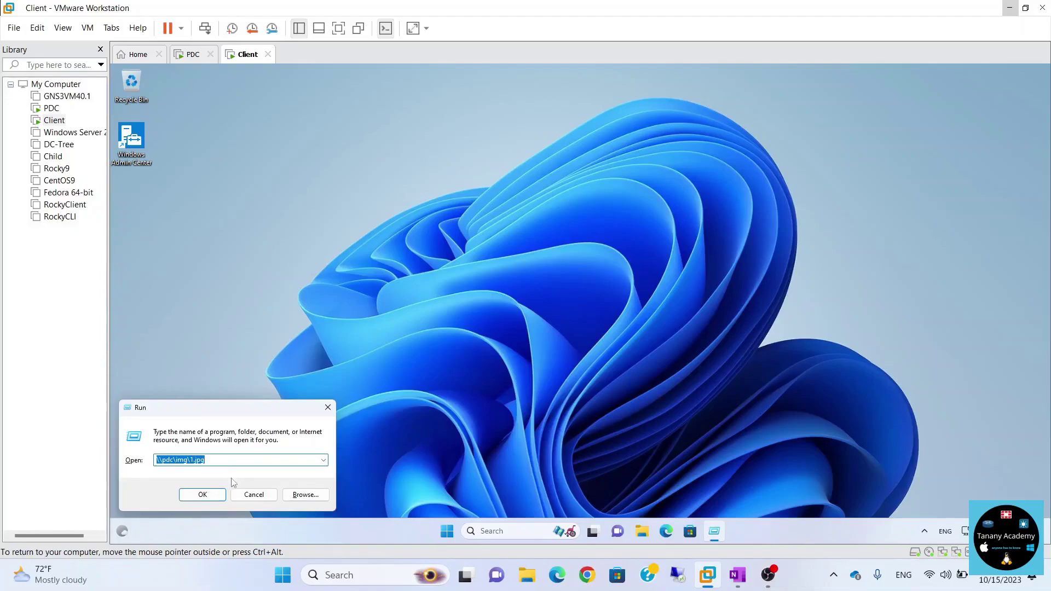
left_click(254, 494)
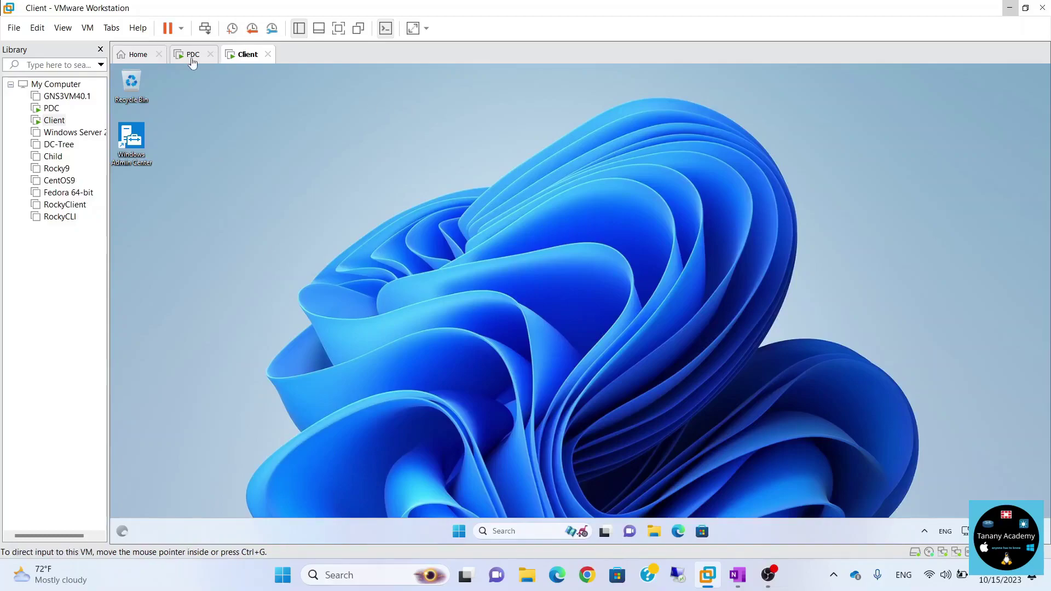
left_click(192, 55)
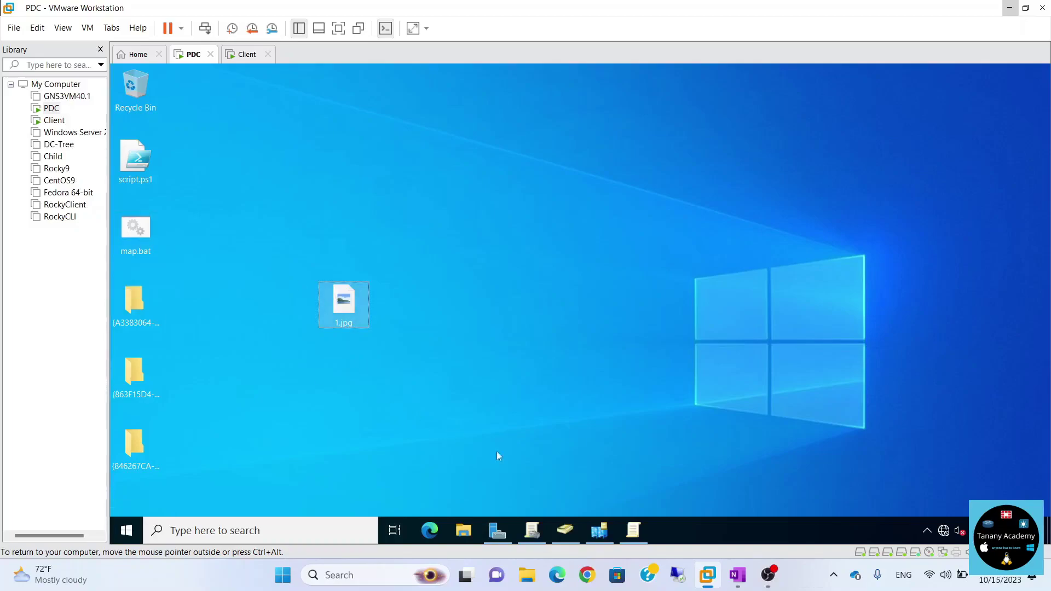
Enable Desktop Wallpaper in the Background GPO with wallpaper \\pdc\img\1.jpg and Fill style.
left_click(635, 529)
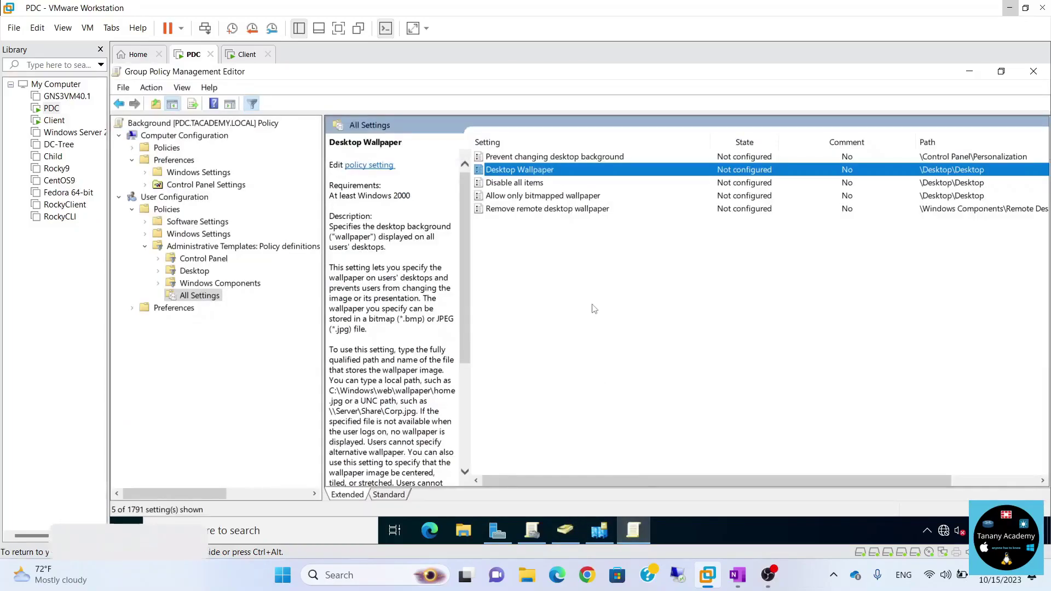
double_click(522, 170)
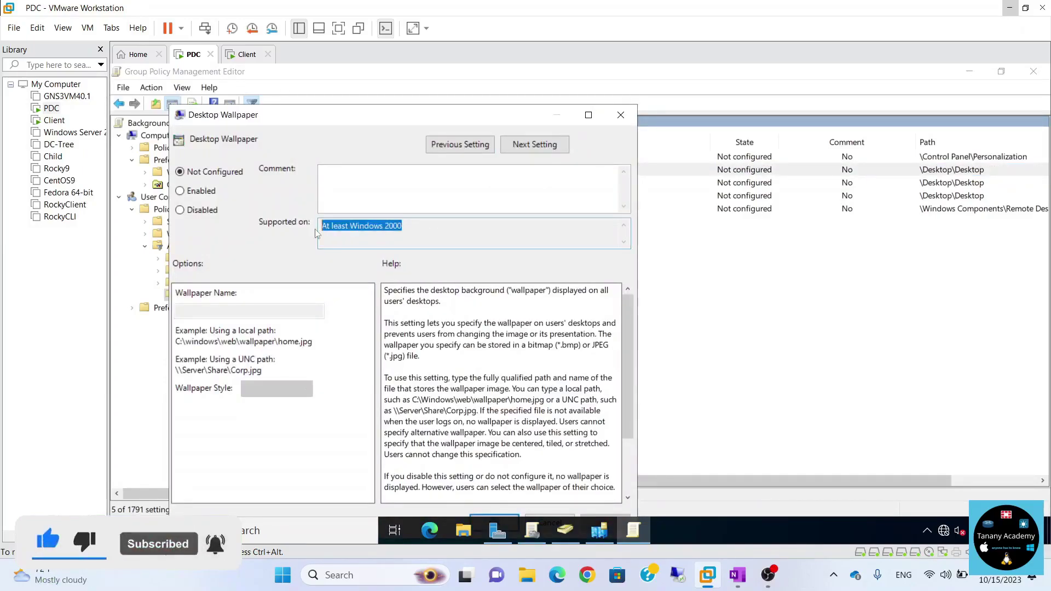
left_click(193, 193)
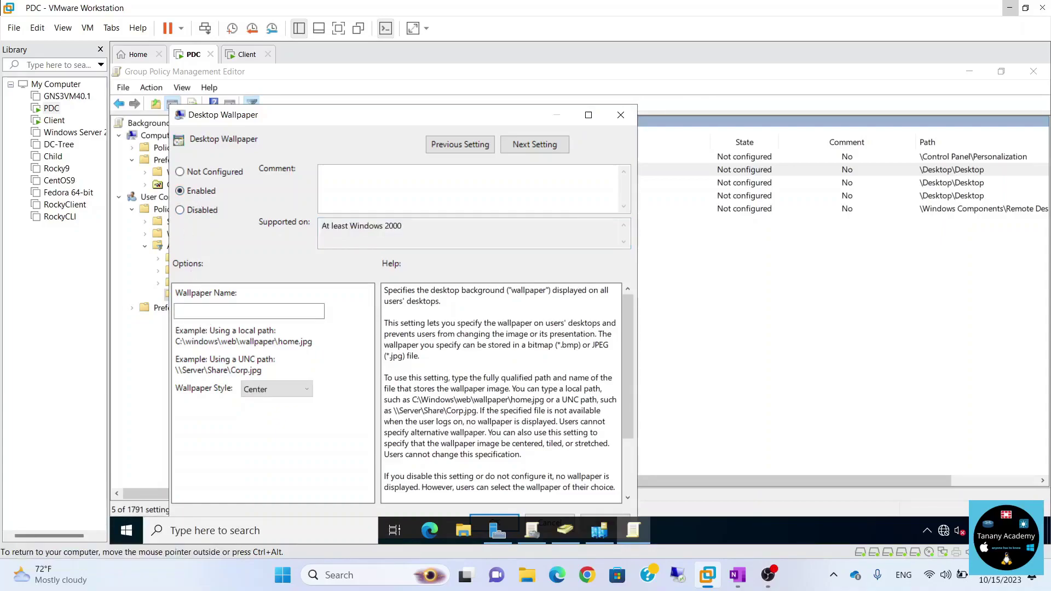
left_click(216, 310)
key("ctrl+v")
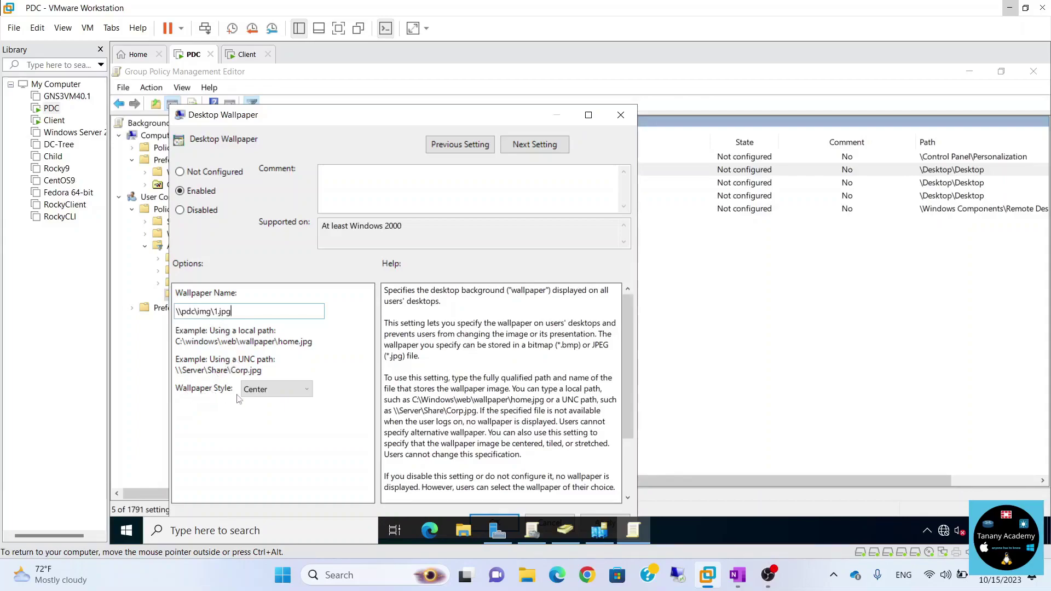
left_click(268, 390)
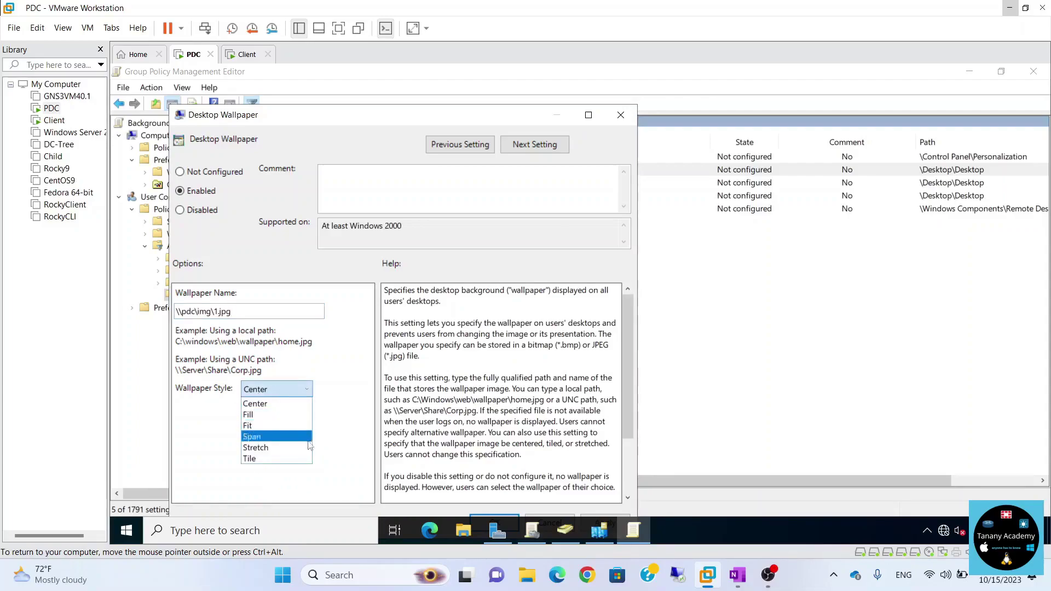
left_click(251, 414)
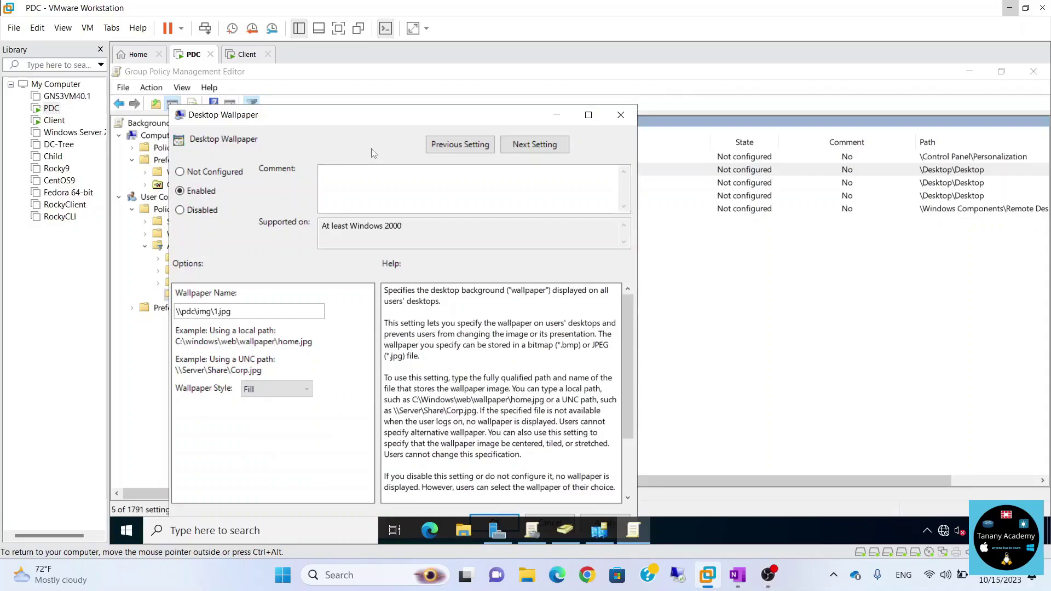
left_click_drag(370, 122, 390, 106)
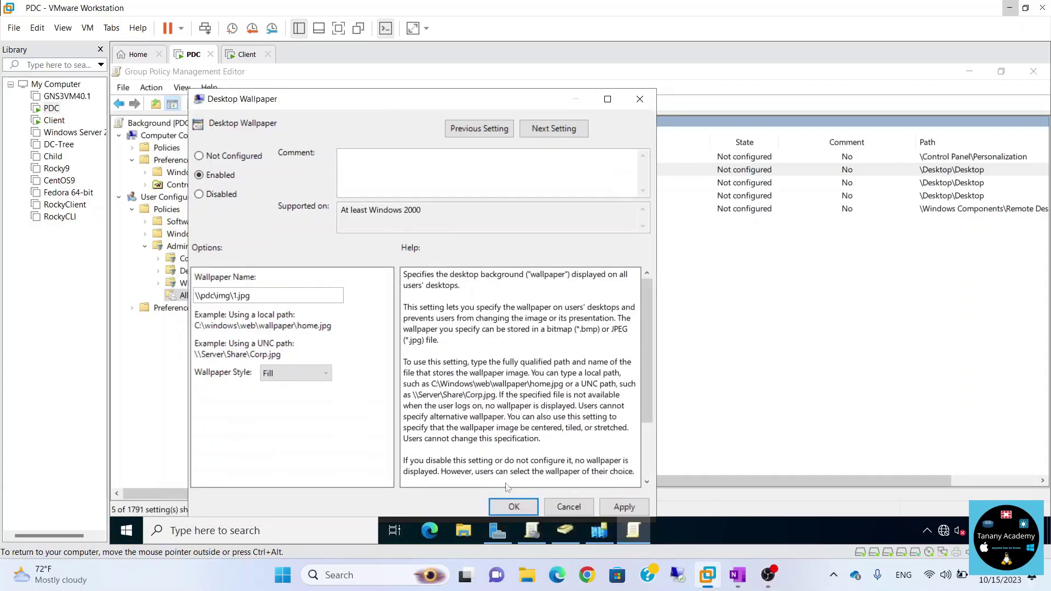
left_click(513, 506)
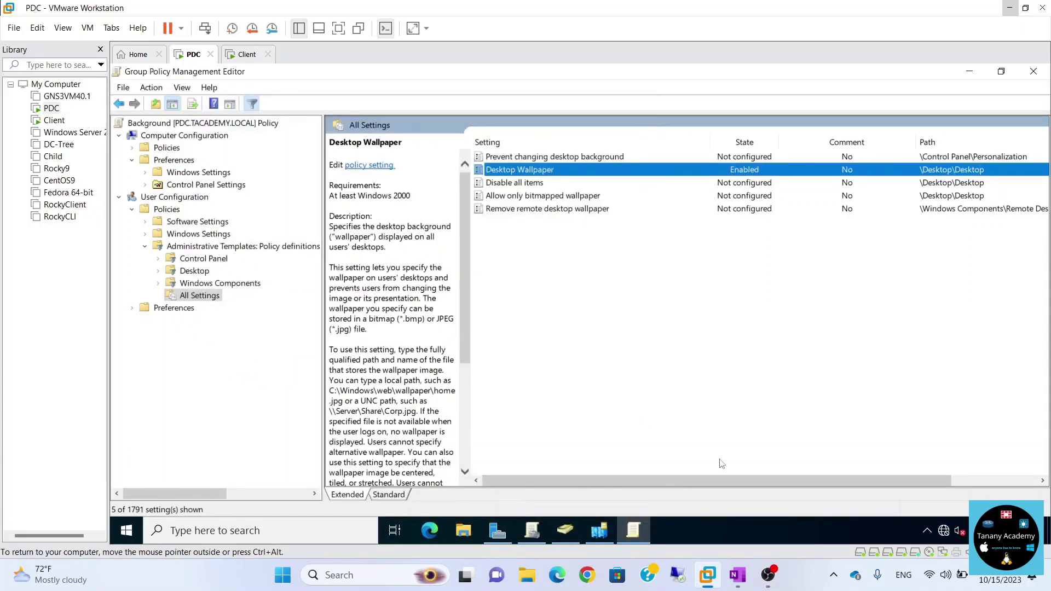
left_click_drag(738, 482, 825, 482)
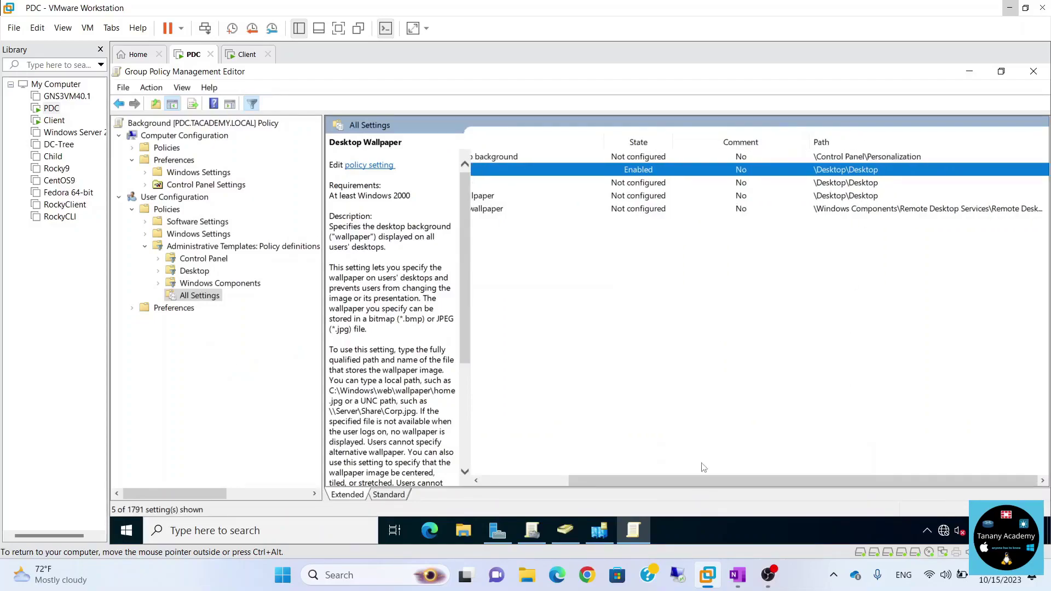
left_click_drag(707, 478, 619, 477)
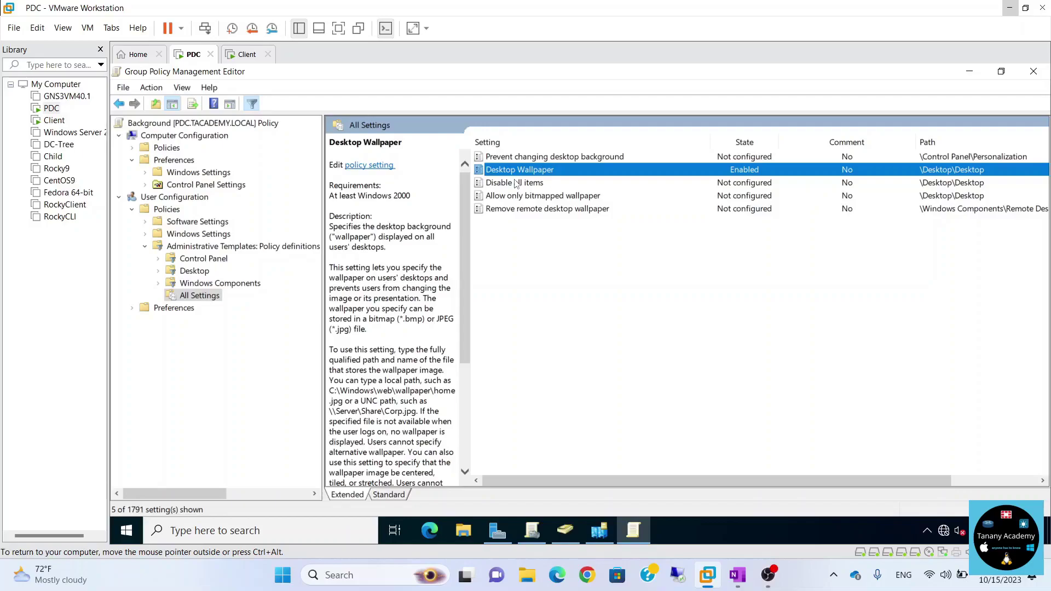
Set Prevent changing desktop background to Enabled and close the Group Policy Management Editor.
right_click(527, 159)
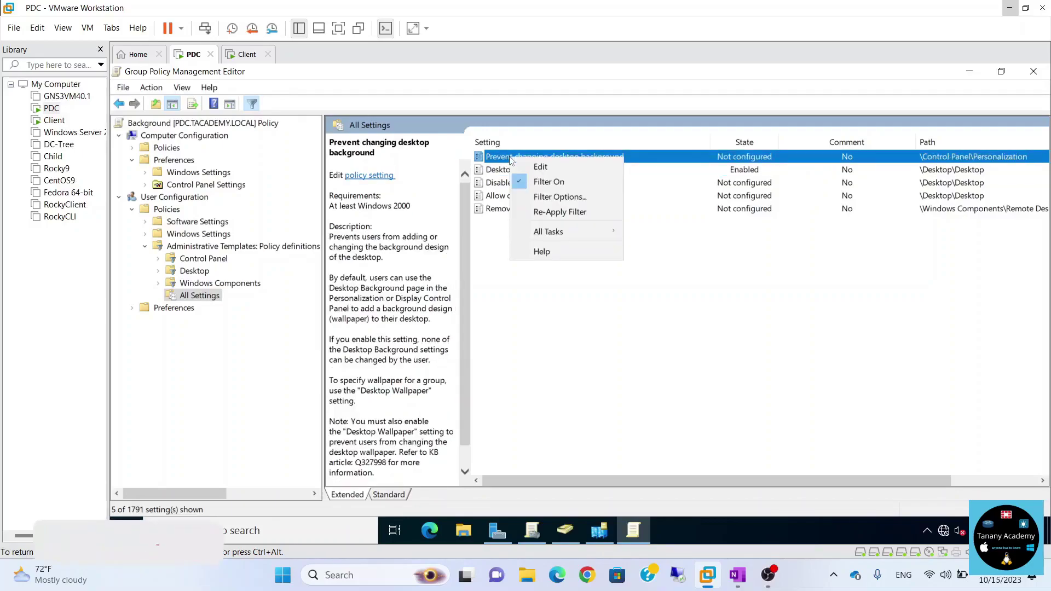
key("Escape")
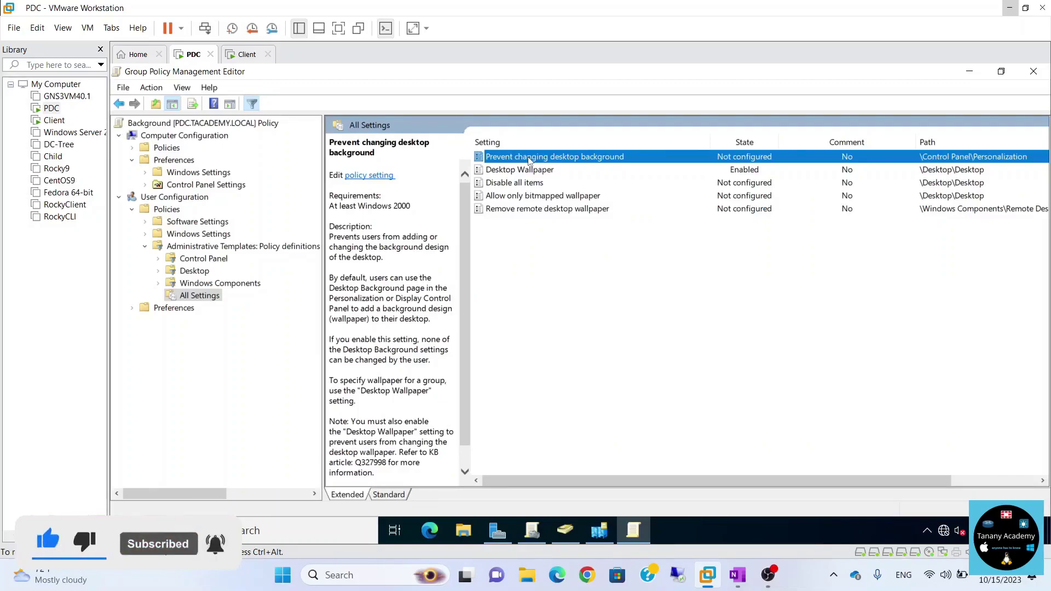
double_click(530, 159)
left_click(221, 193)
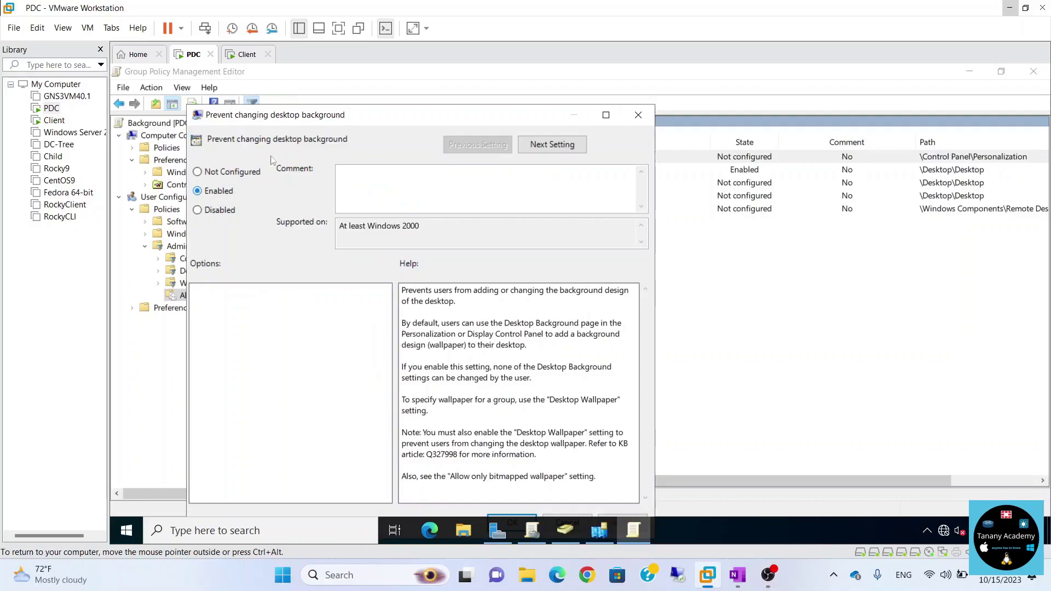
left_click_drag(312, 120, 331, 99)
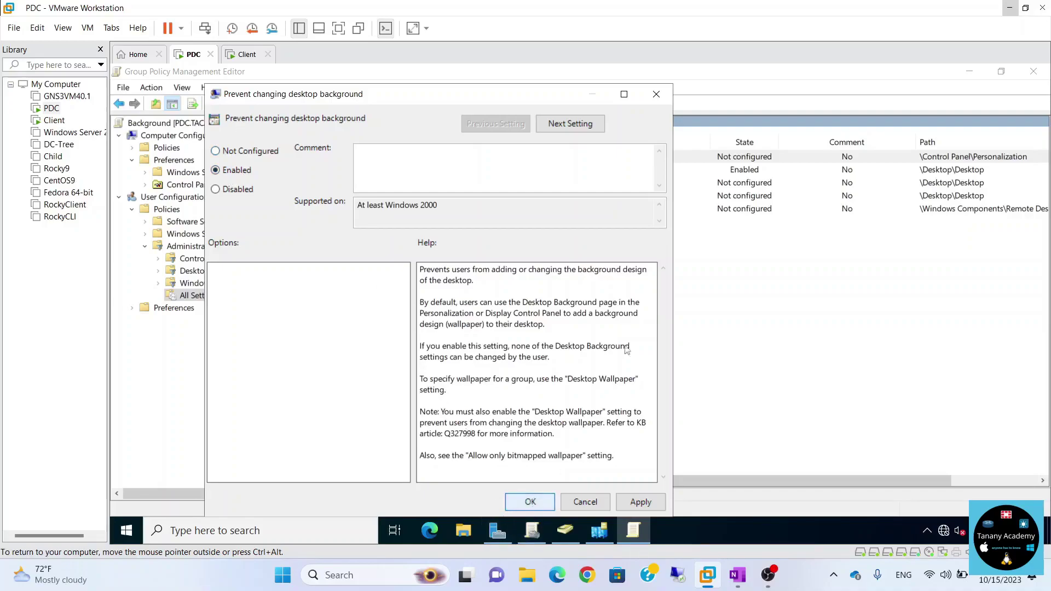
key("Return")
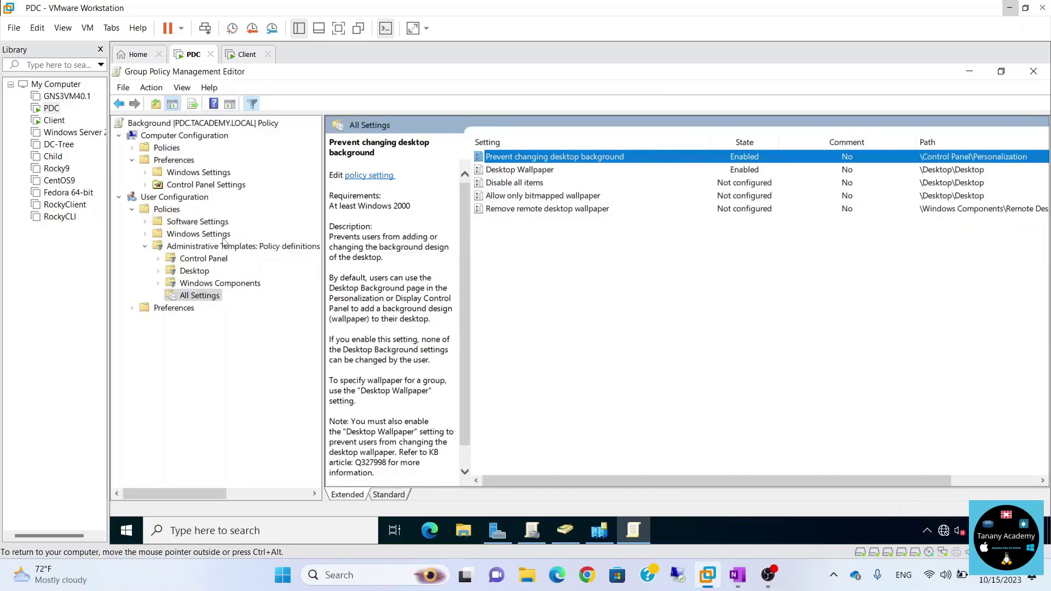
left_click(1034, 71)
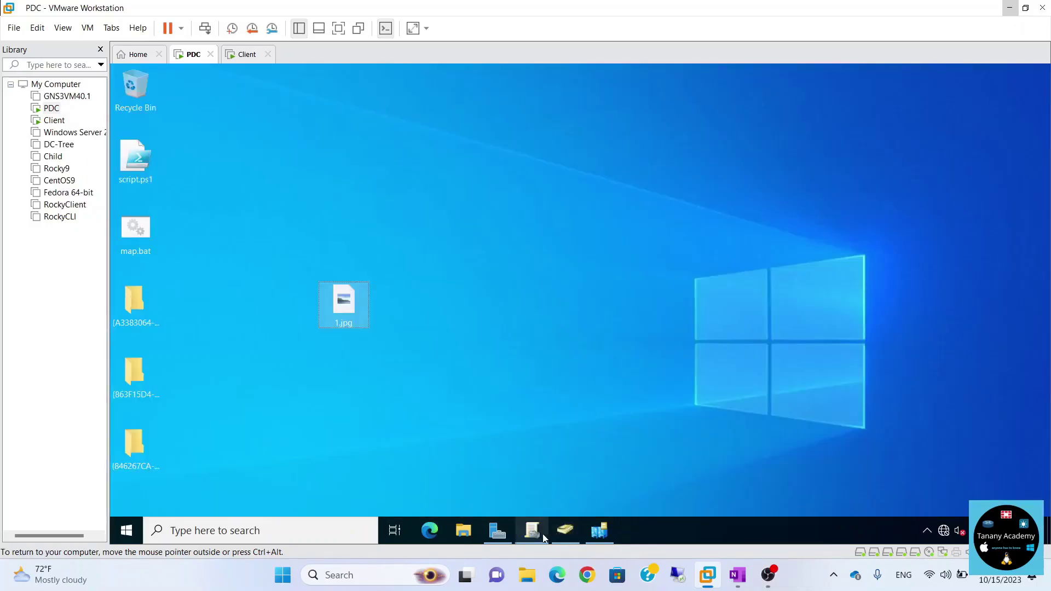
Link the existing Background GPO to tacademy.local, then switch to the Client VM.
left_click(542, 535)
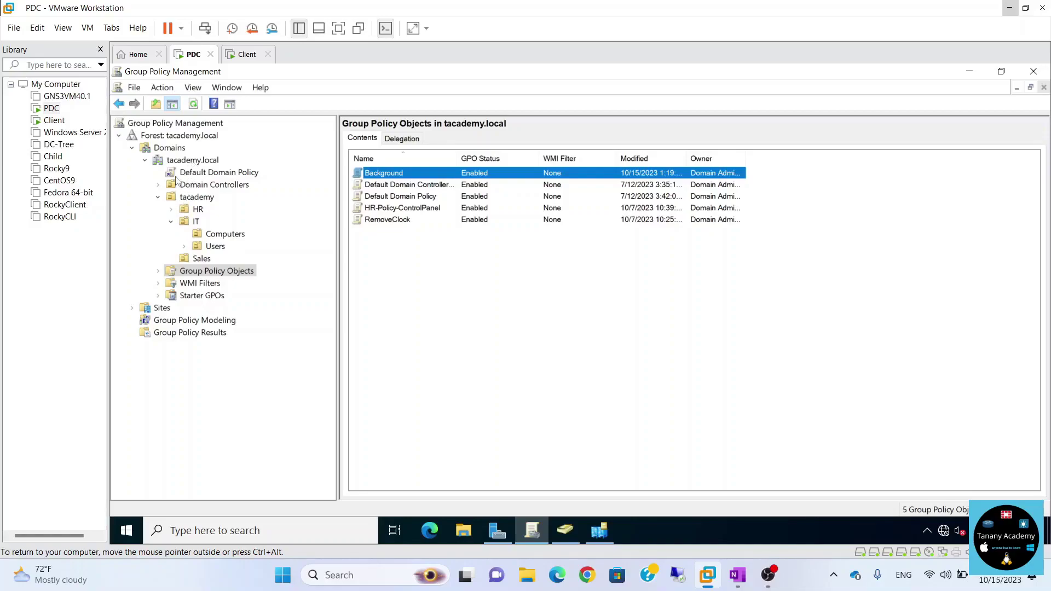
right_click(191, 162)
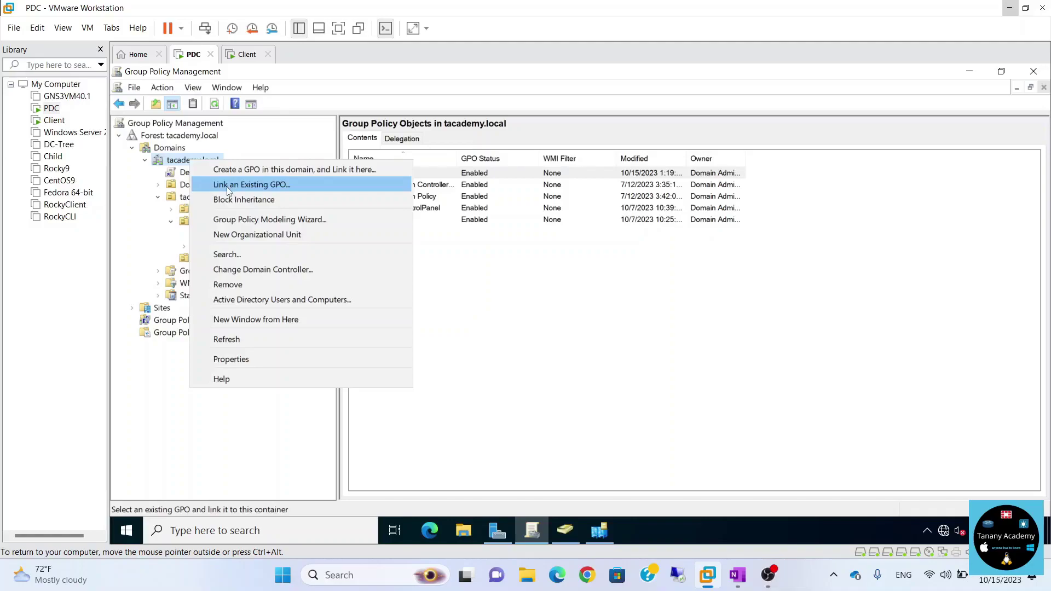
left_click(279, 187)
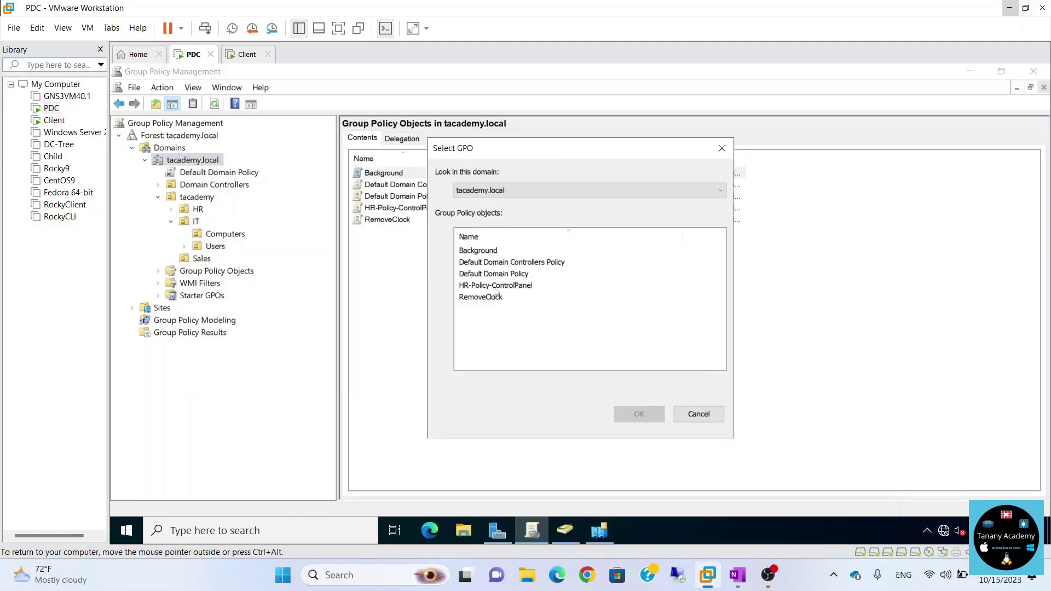
left_click(479, 251)
left_click(619, 412)
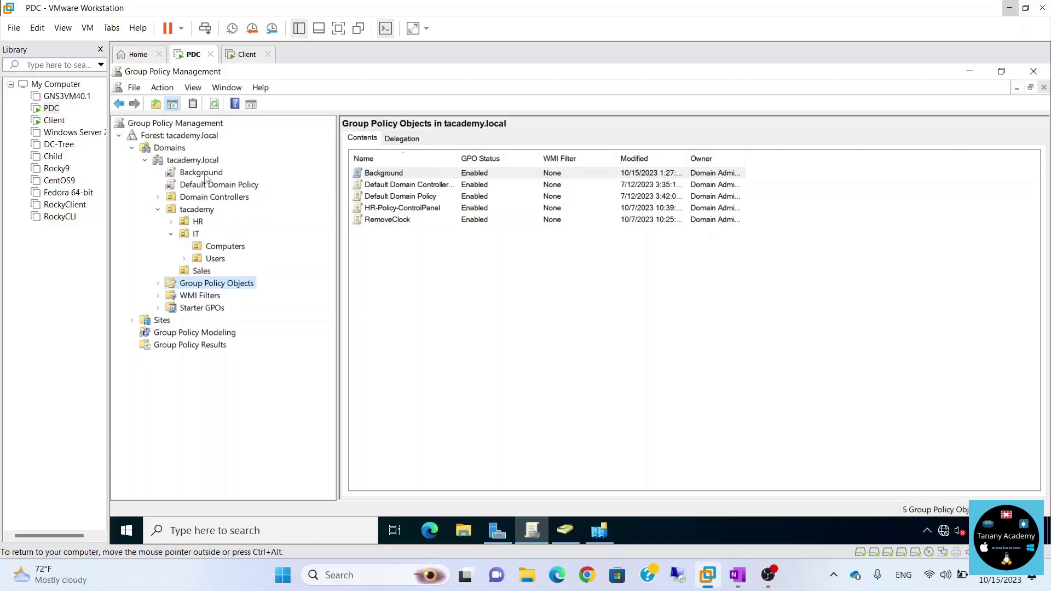
left_click(246, 54)
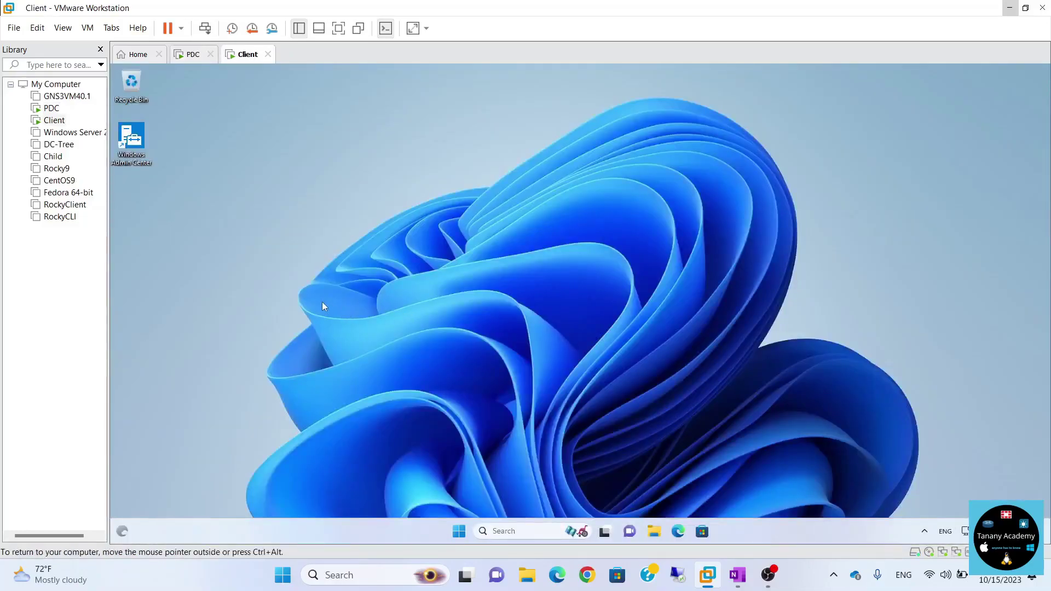
Launch cmd from Run and execute gpupdate /force on the client.
key("super+r")
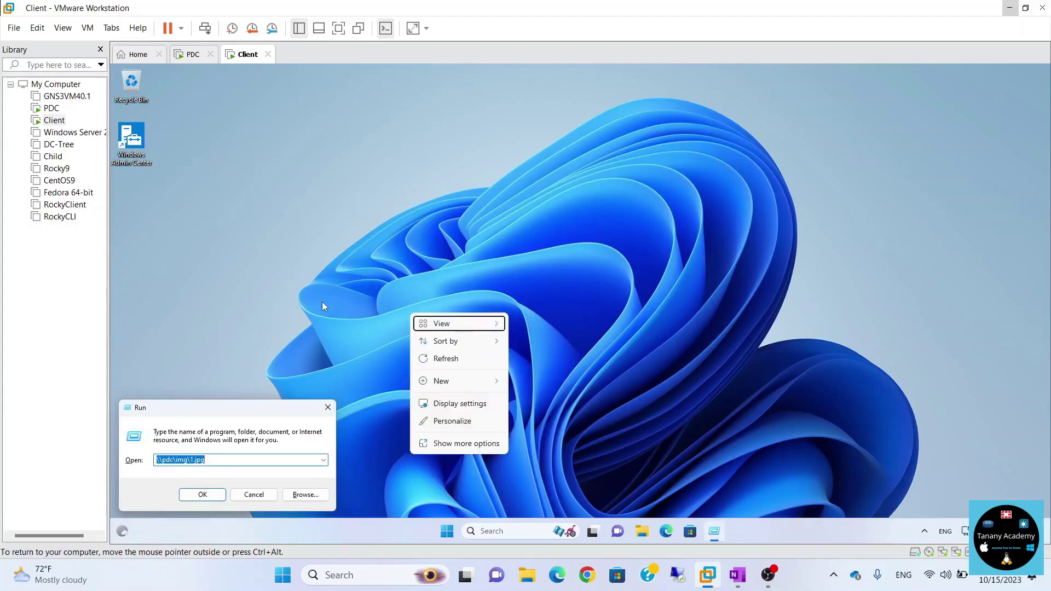
type("cmd")
key("Return")
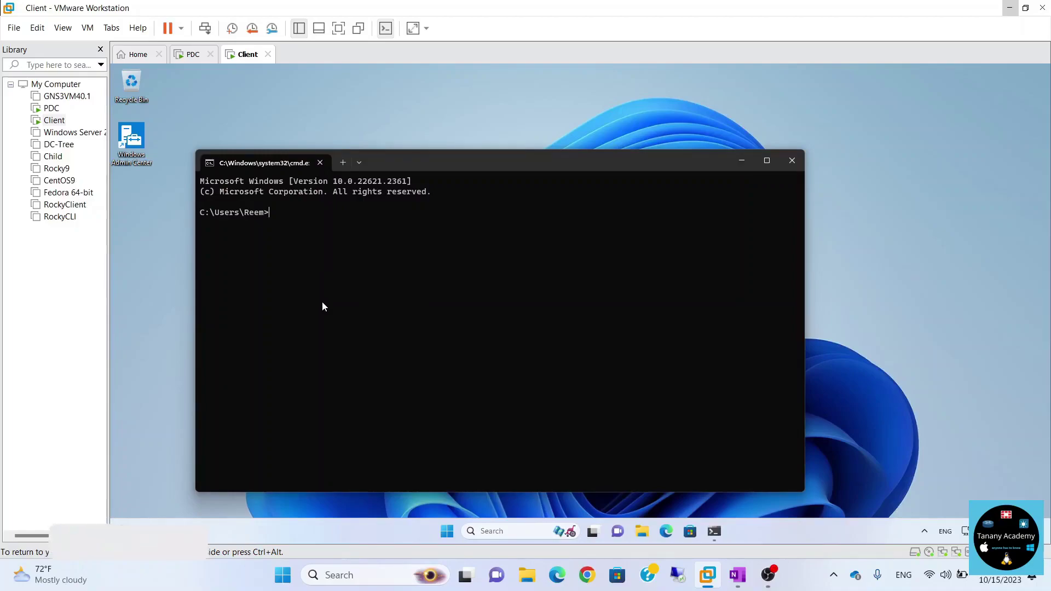
type("gpupdate")
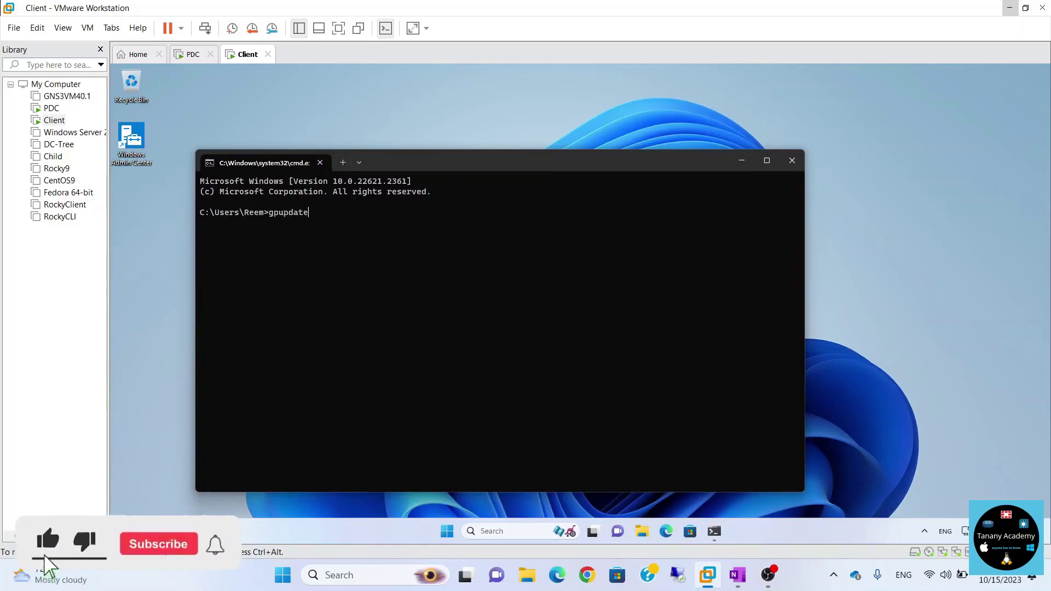
type(" /force")
key("Return")
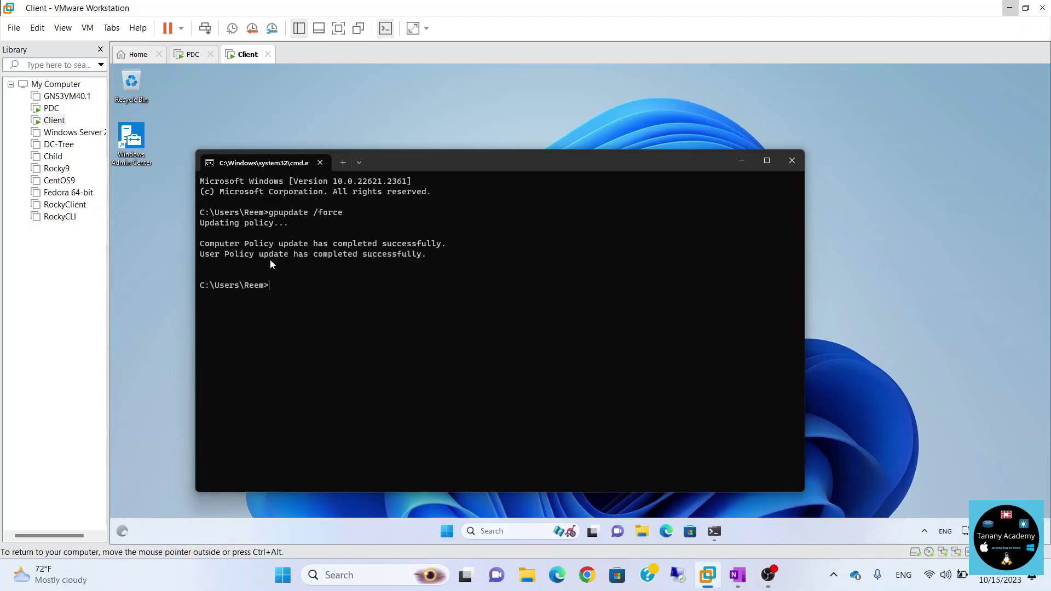
Refresh the desktop, close Command Prompt, and sign out of the client account.
right_click(878, 193)
left_click(892, 237)
left_click(792, 169)
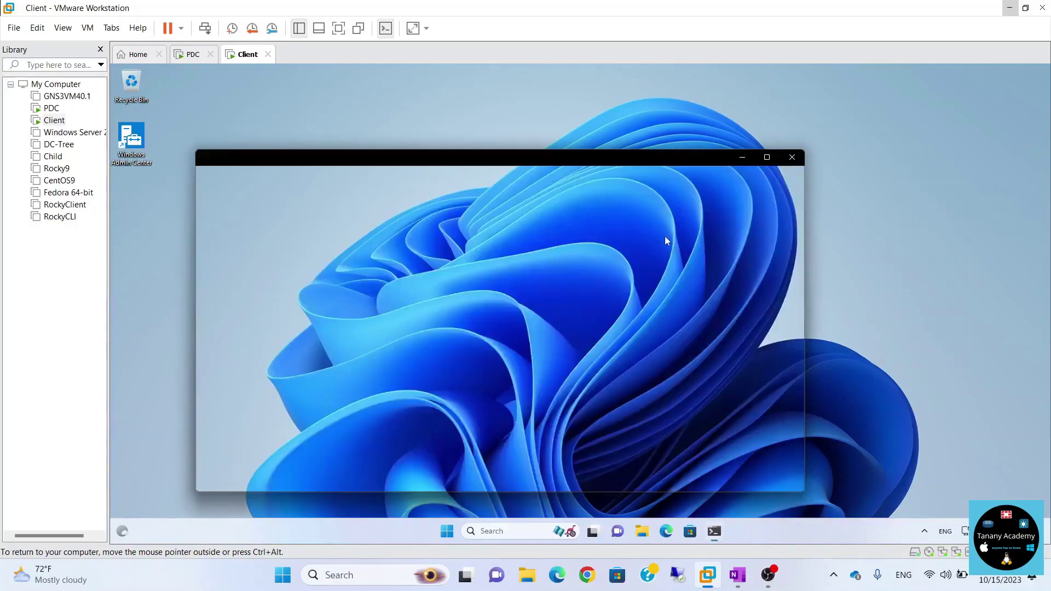
left_click(458, 531)
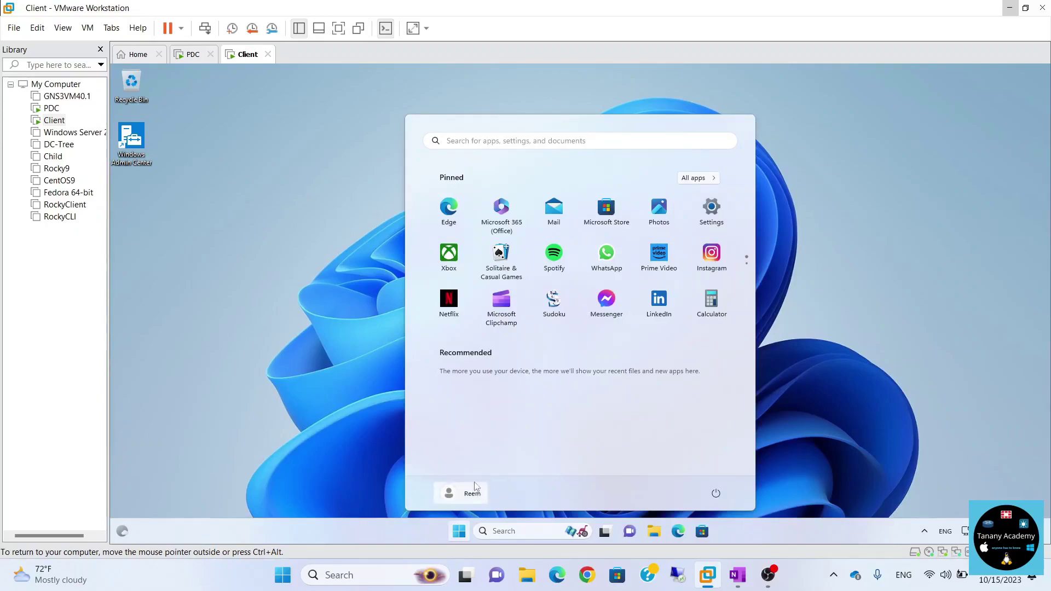
left_click(474, 492)
left_click(459, 453)
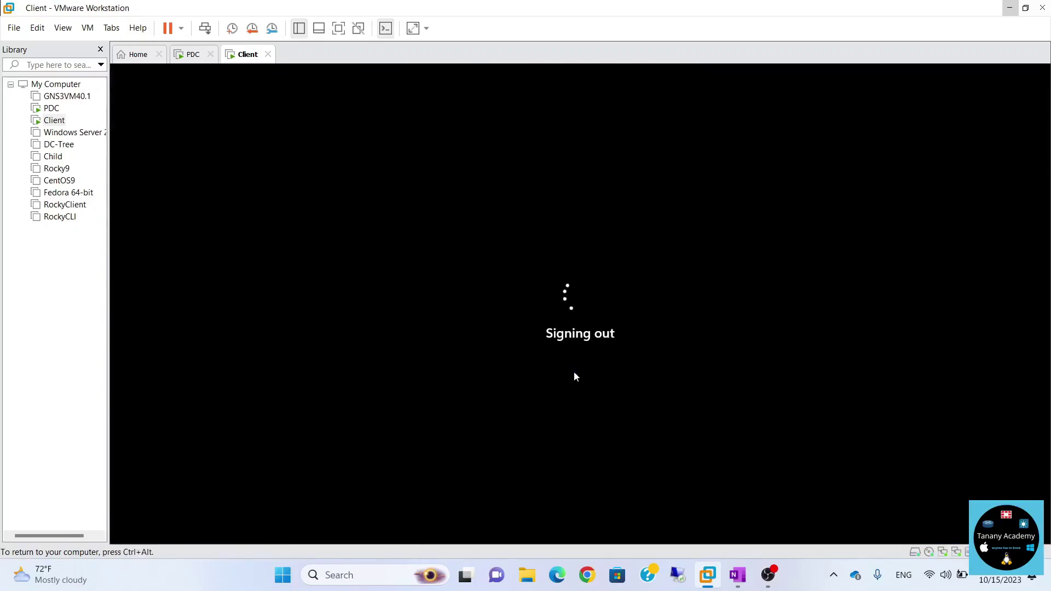
Sign back in by entering the account password.
key("space")
type("****")
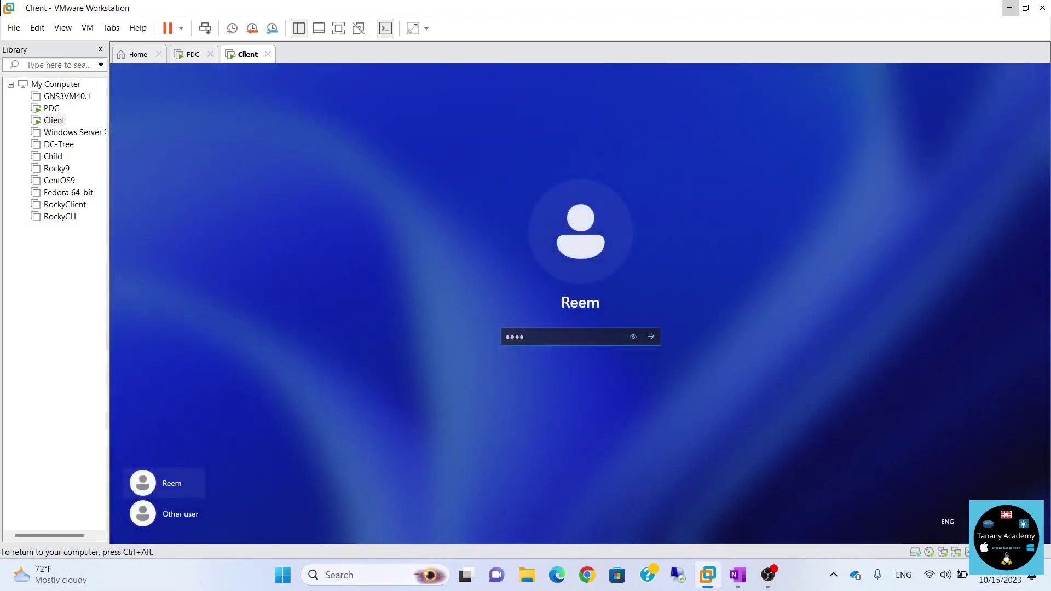
key("Return")
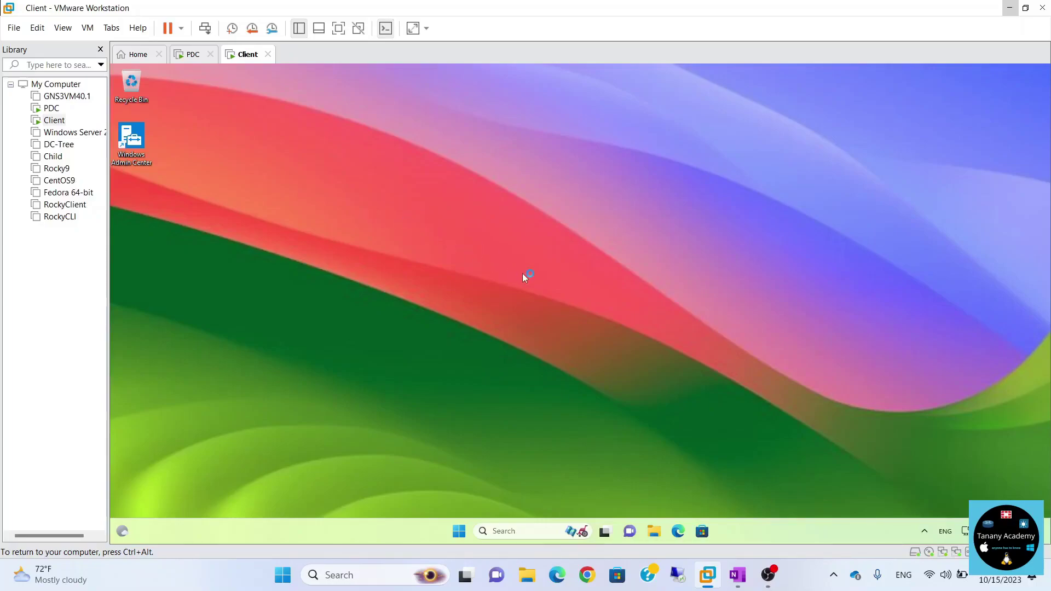
right_click(590, 257)
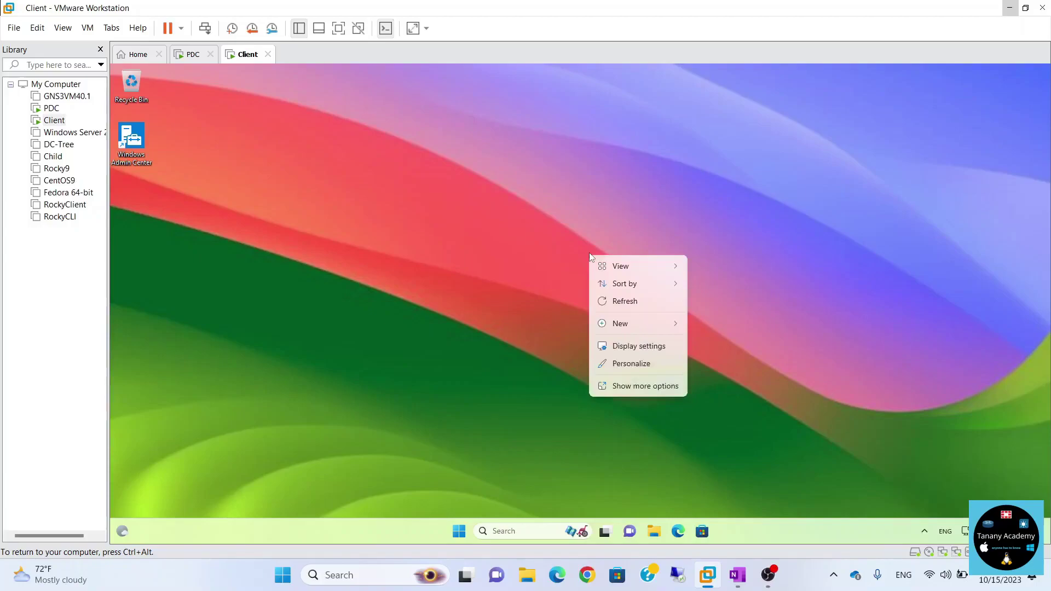
left_click(627, 364)
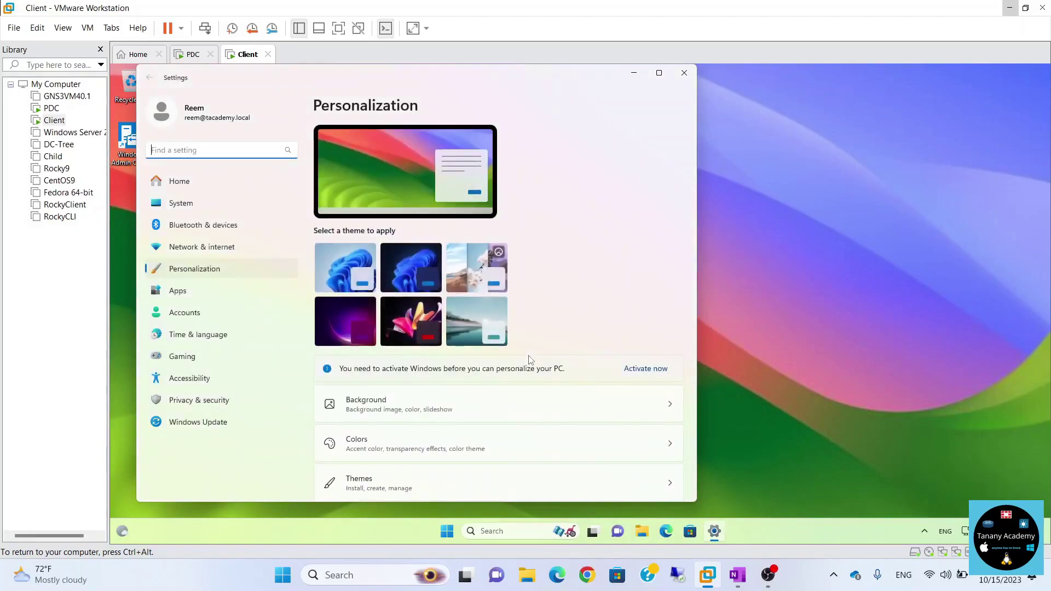
left_click(349, 277)
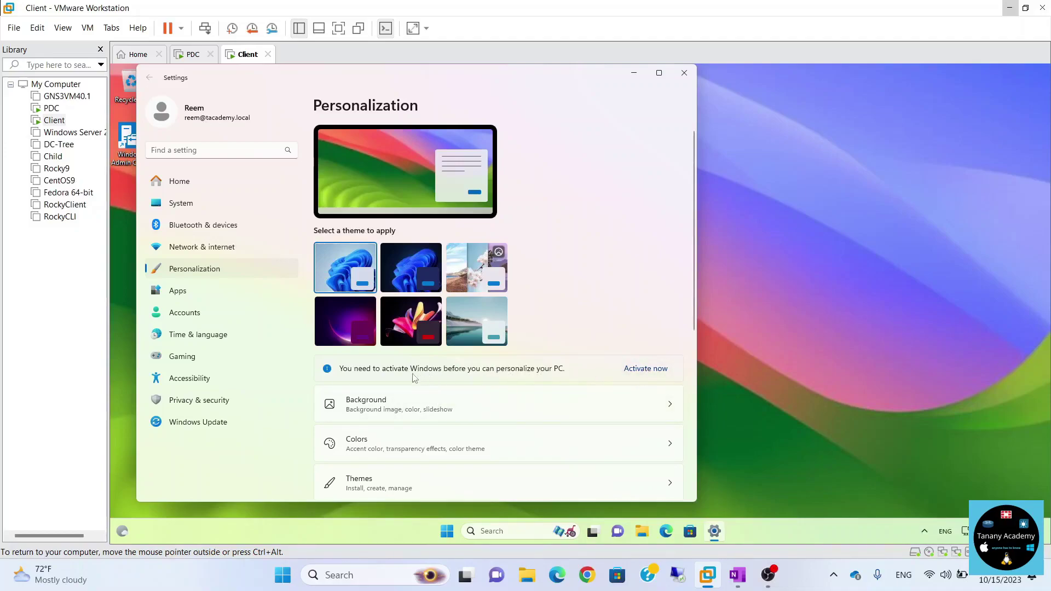
scroll(501, 291, "down", 1)
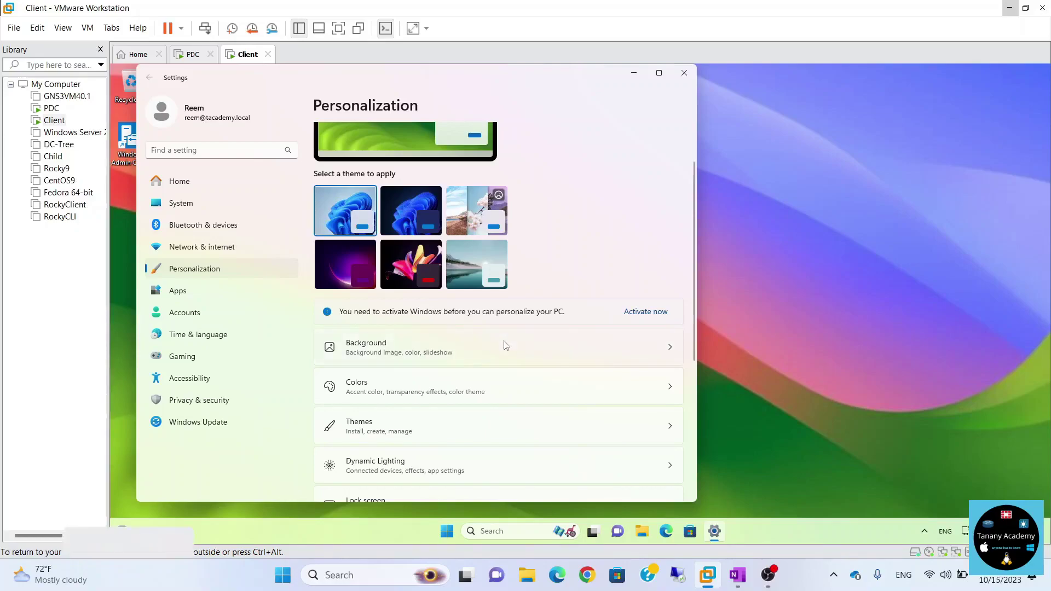
left_click(502, 345)
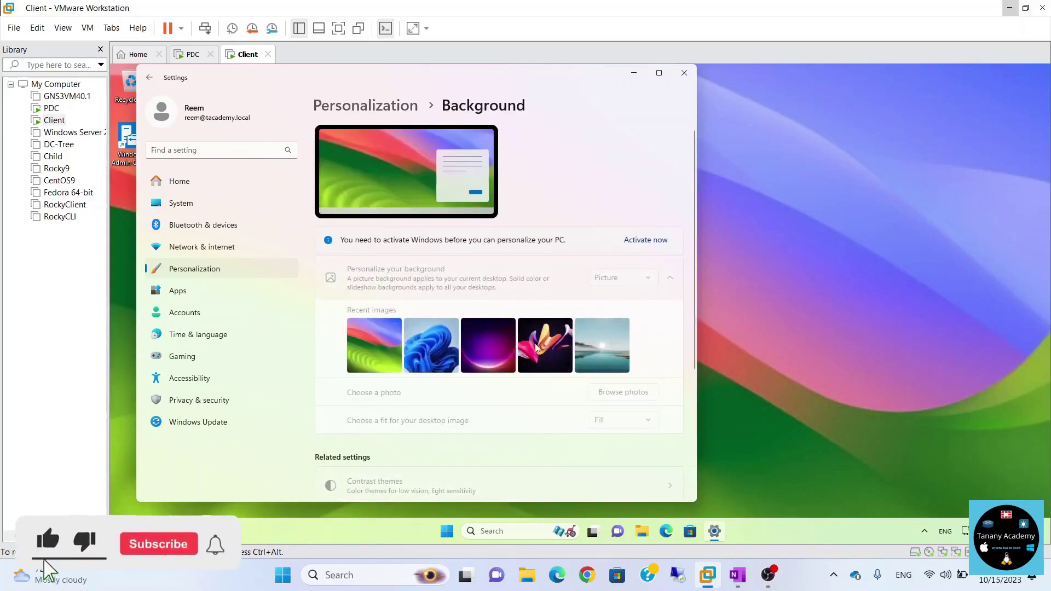
left_click(684, 73)
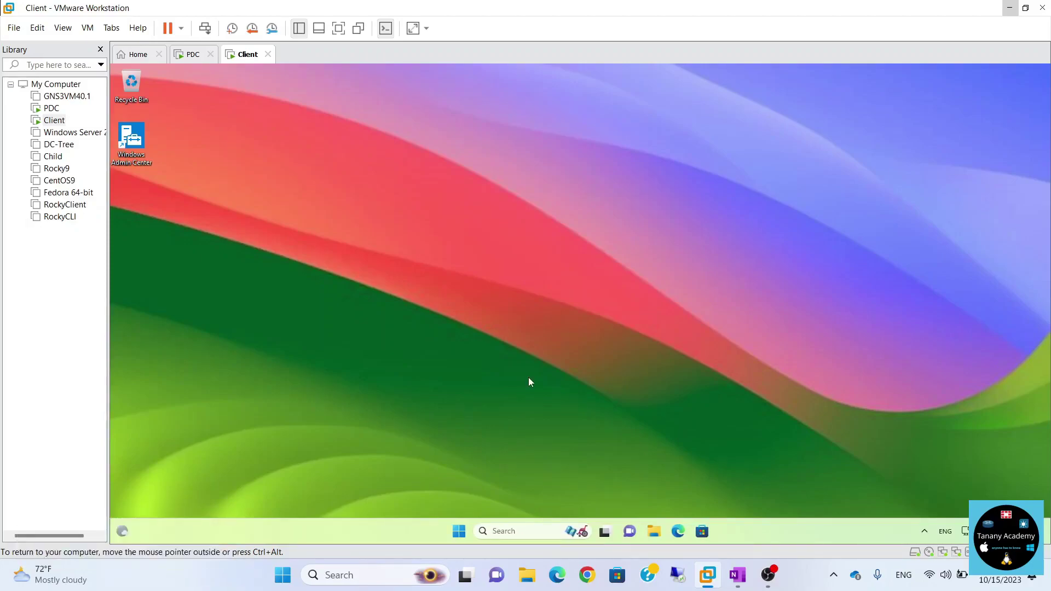
Launch Microsoft Edge and complete its first-run setup without signing in.
left_click(678, 531)
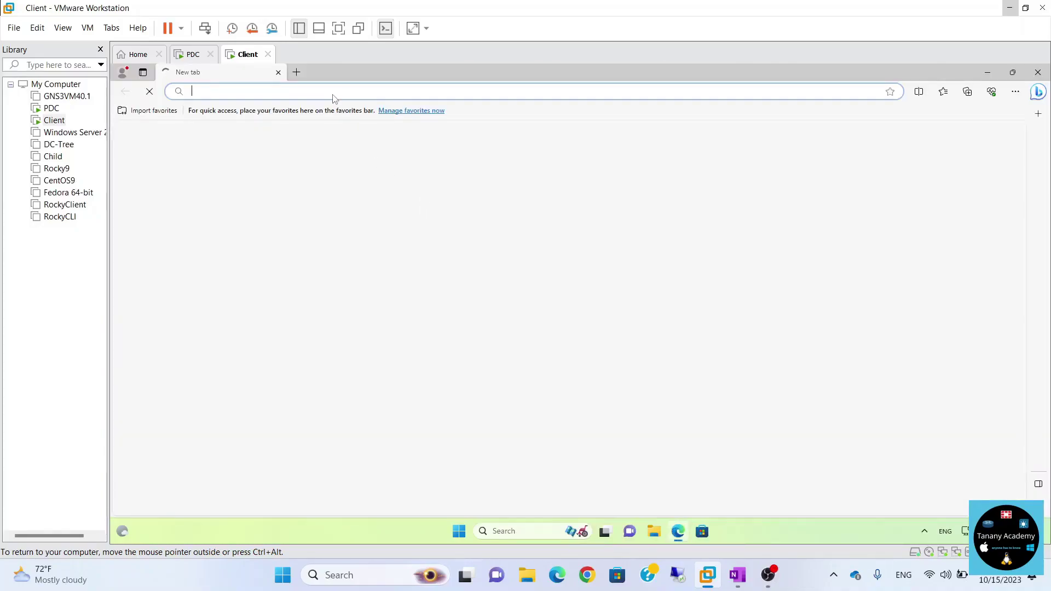
type("windows 10")
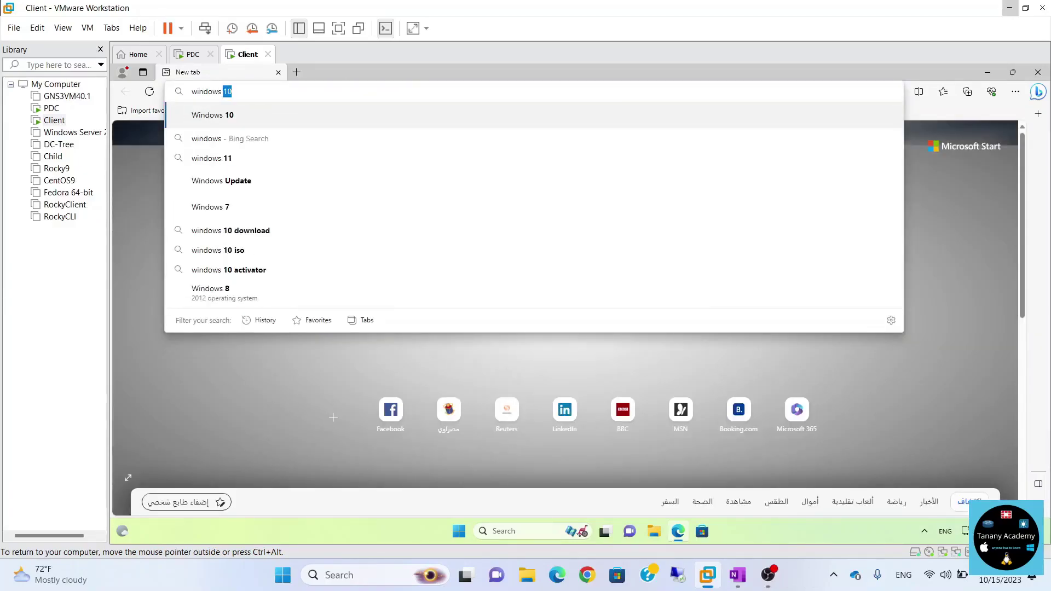
key("Return")
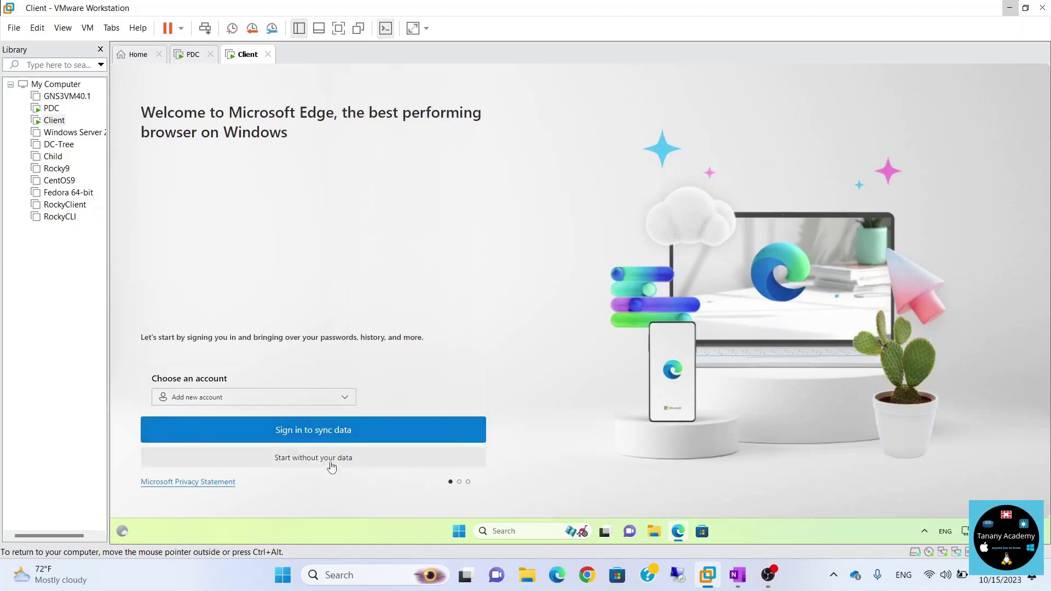
left_click(331, 467)
left_click(211, 461)
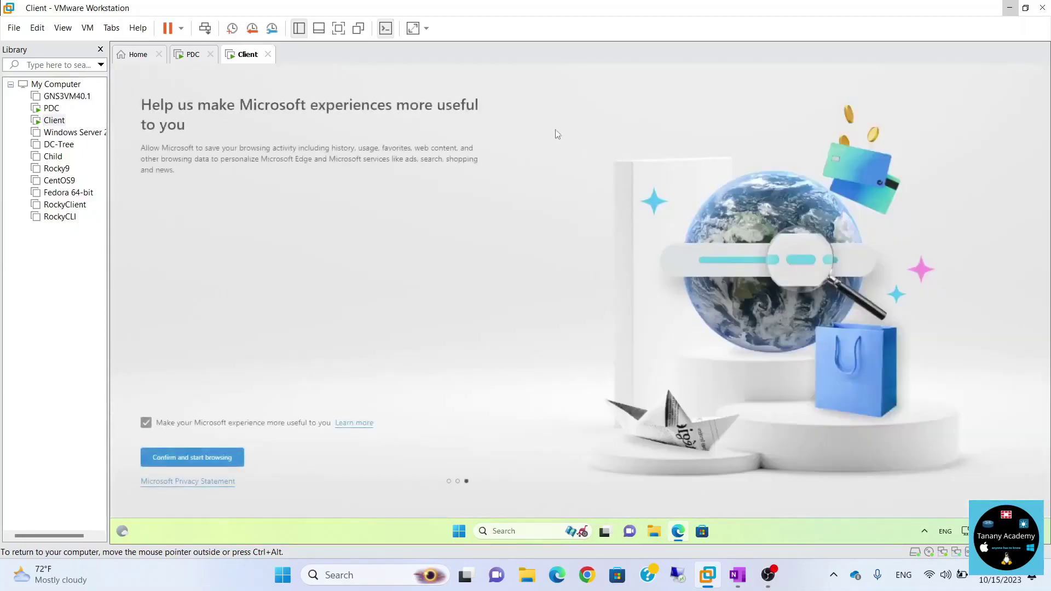
left_click(214, 458)
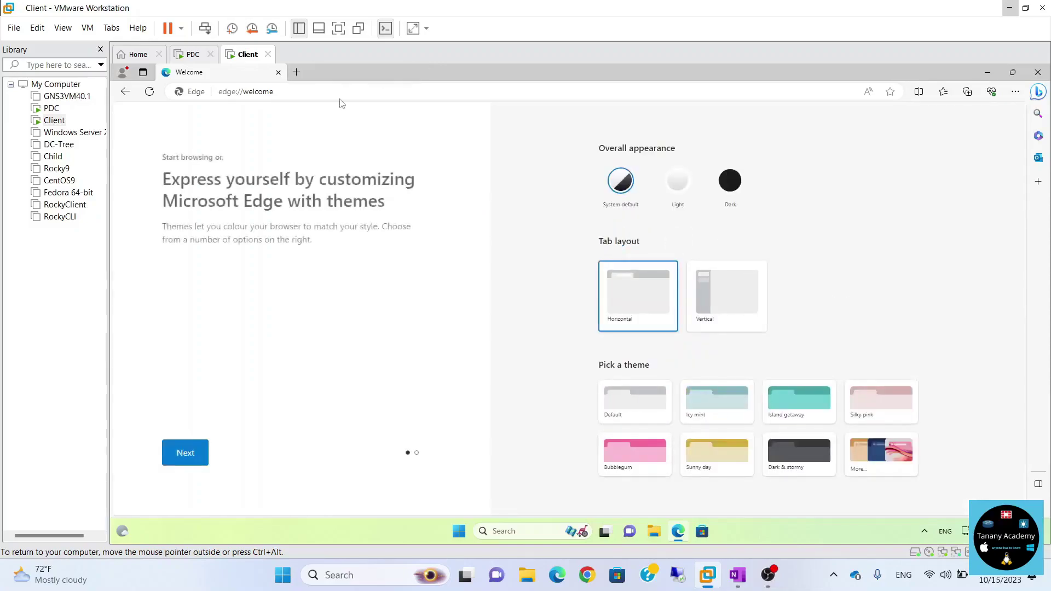
Go to google.com and search for 'ubuntu background'.
left_click(246, 92)
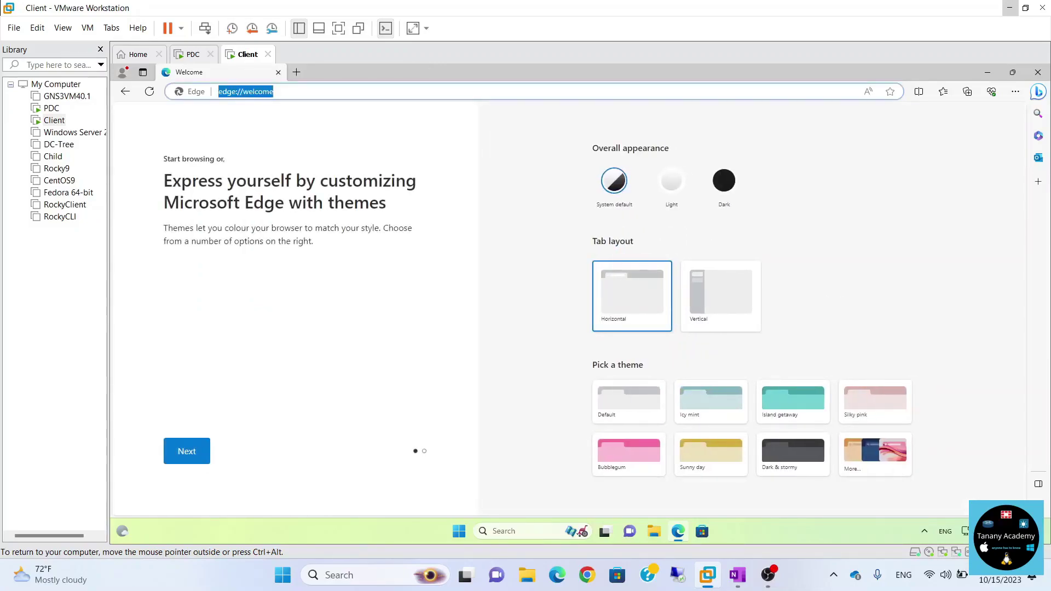
type("google.com")
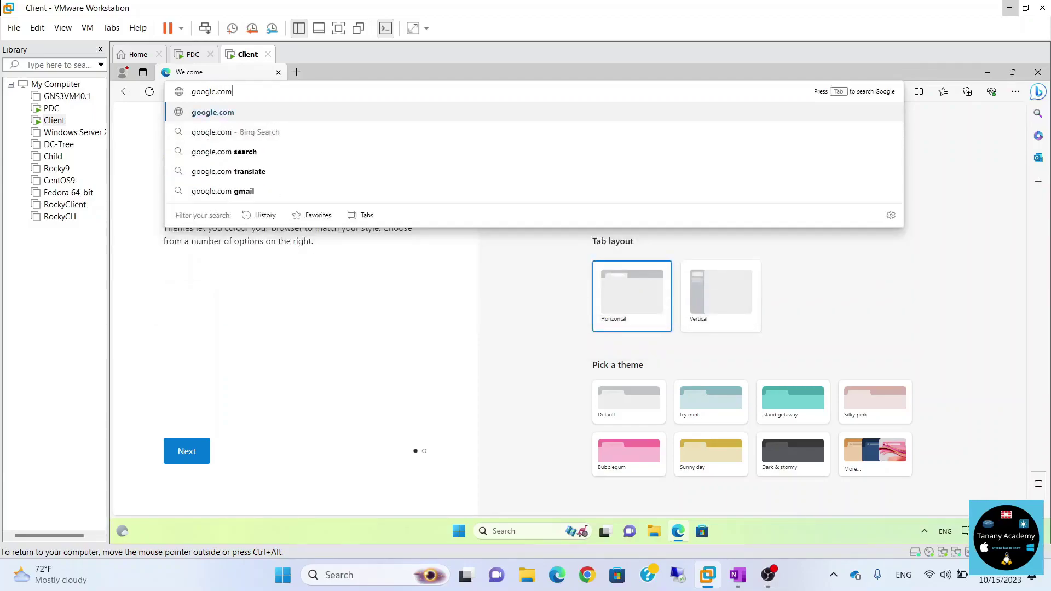
key("Return")
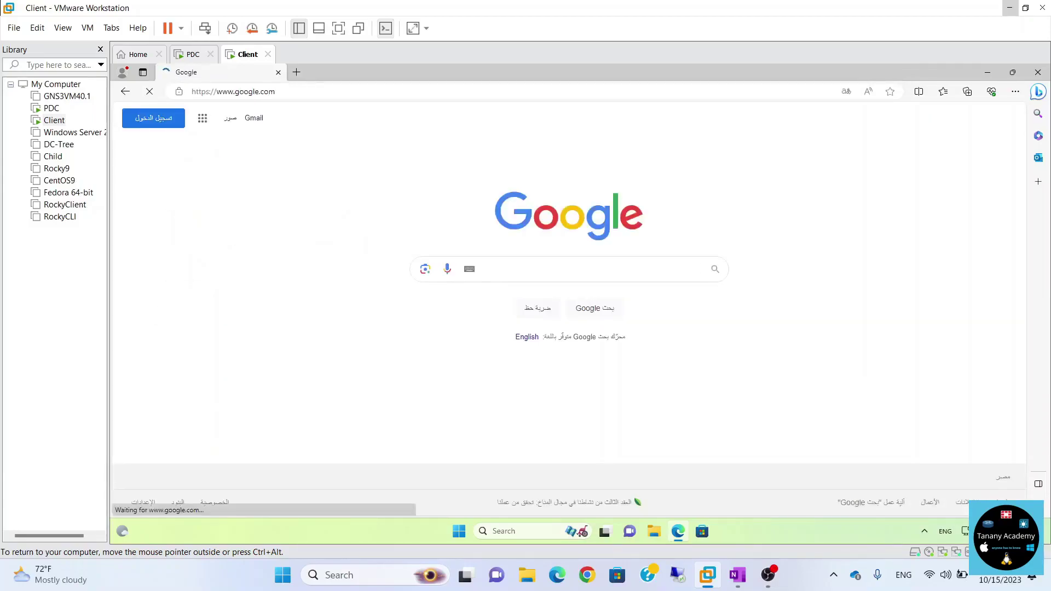
key("ctrl+alt")
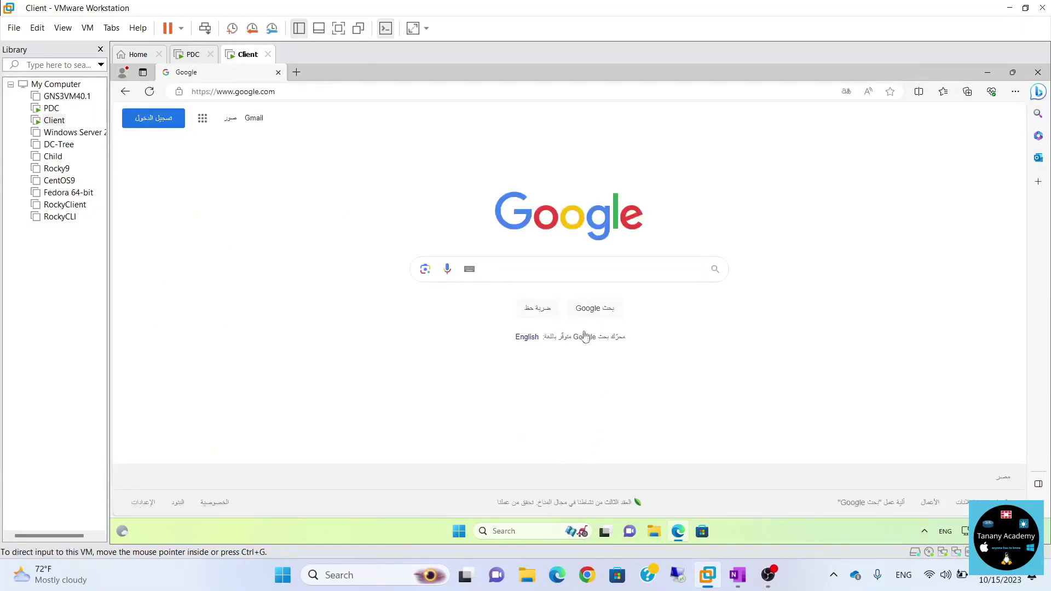
left_click(596, 274)
type("windows")
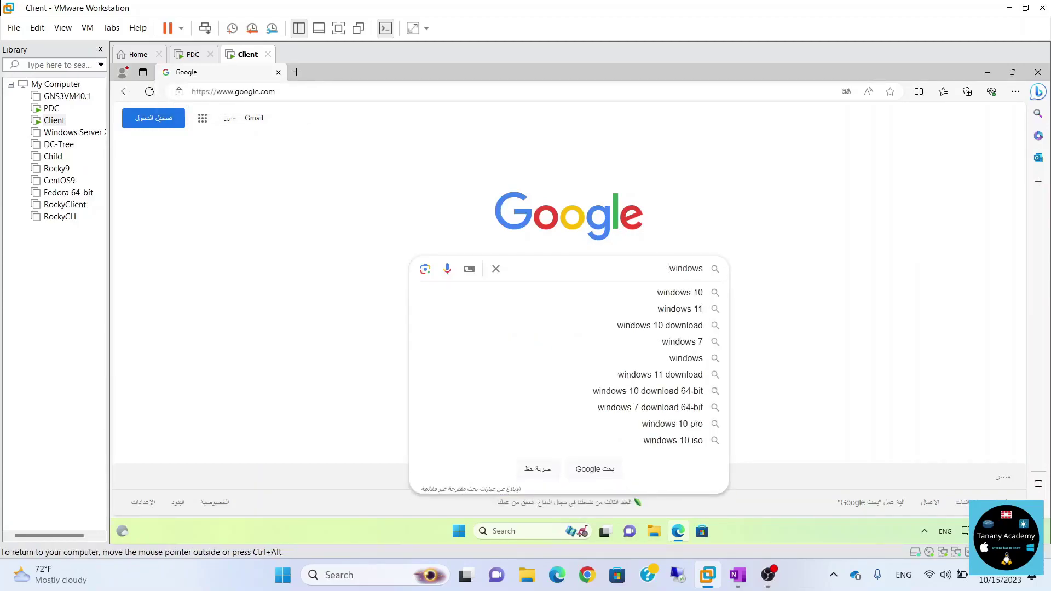
key("BackSpace")
key("BackSpace")
key("BackSpace")
key("BackSpace")
key("BackSpace")
key("BackSpace")
key("BackSpace")
type("ubun")
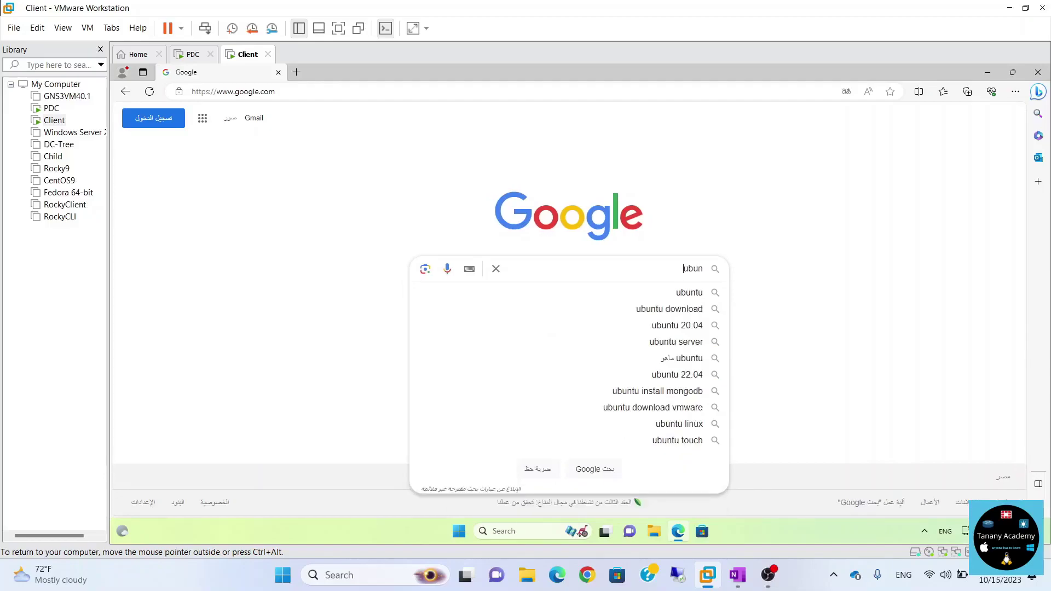
type("tu back")
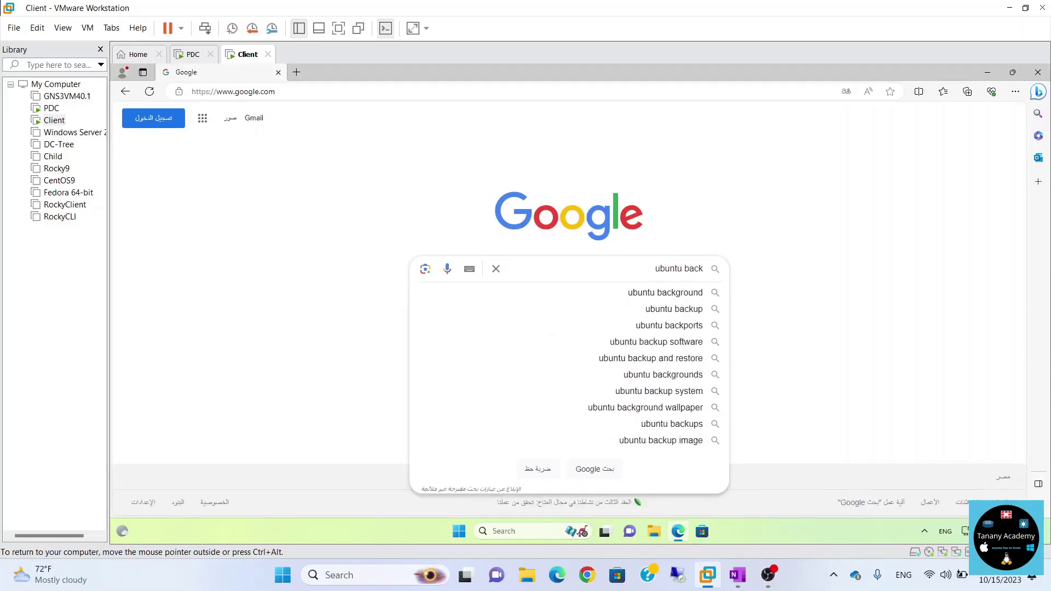
key("Down")
key("Return")
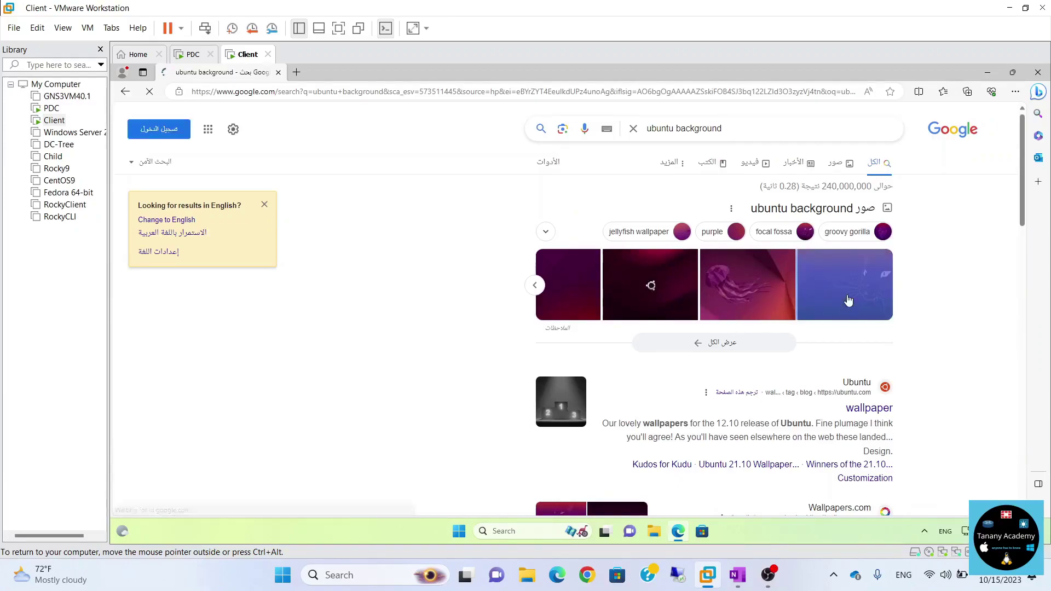
Open the Ubuntu wallpaper result's source page, Focal Fossa - Mascot & Wallpapers, in a new tab.
left_click(826, 311)
right_click(263, 225)
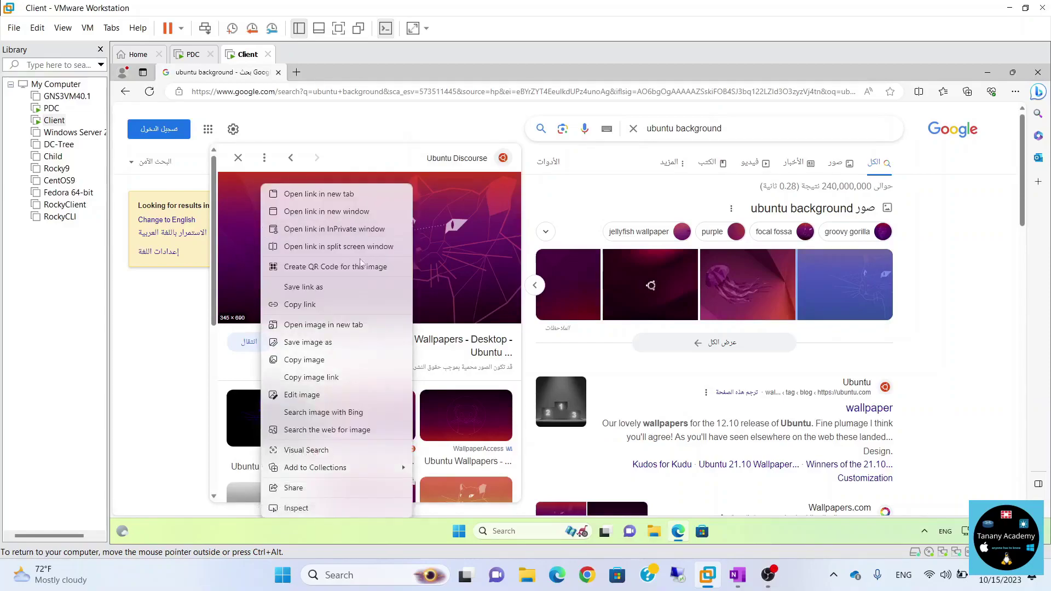
left_click(455, 248)
left_click(455, 248)
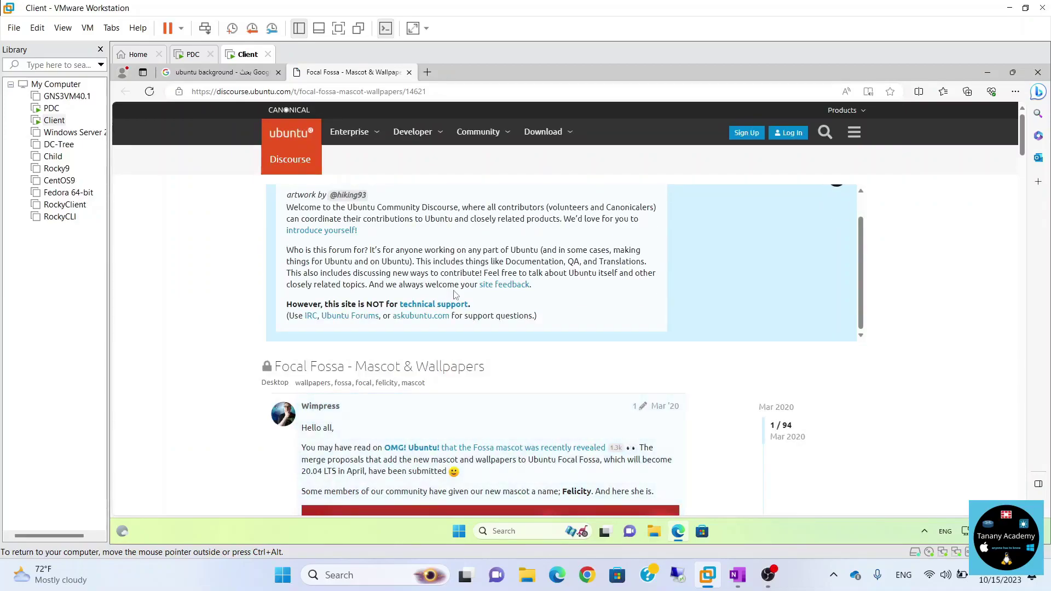
scroll(178, 405, "down", 5)
Save the wallpaper image to the Desktop and minimize the browser.
right_click(420, 325)
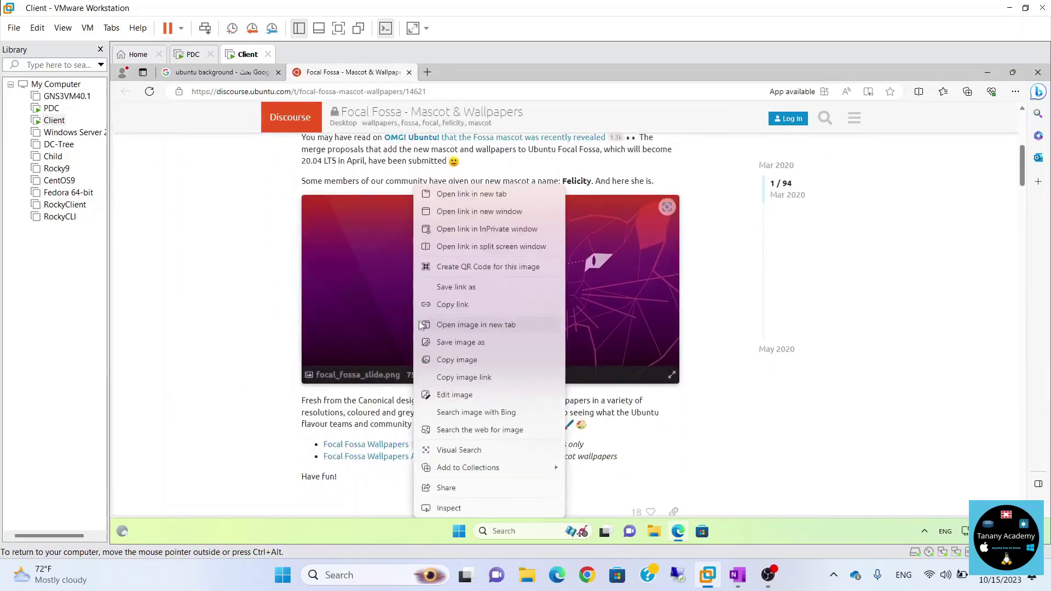
left_click(460, 343)
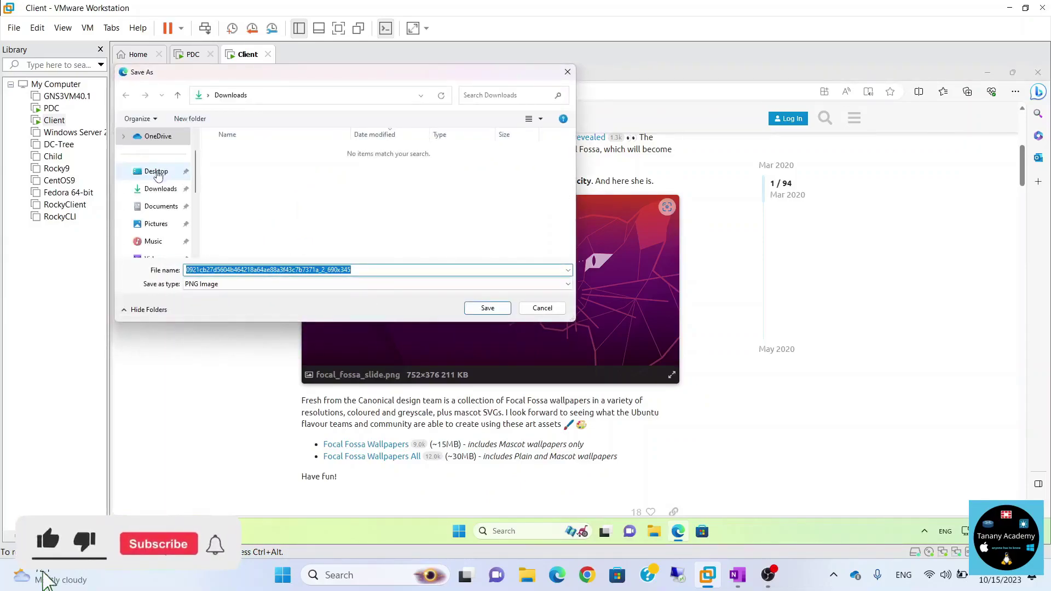
left_click(158, 172)
left_click(496, 307)
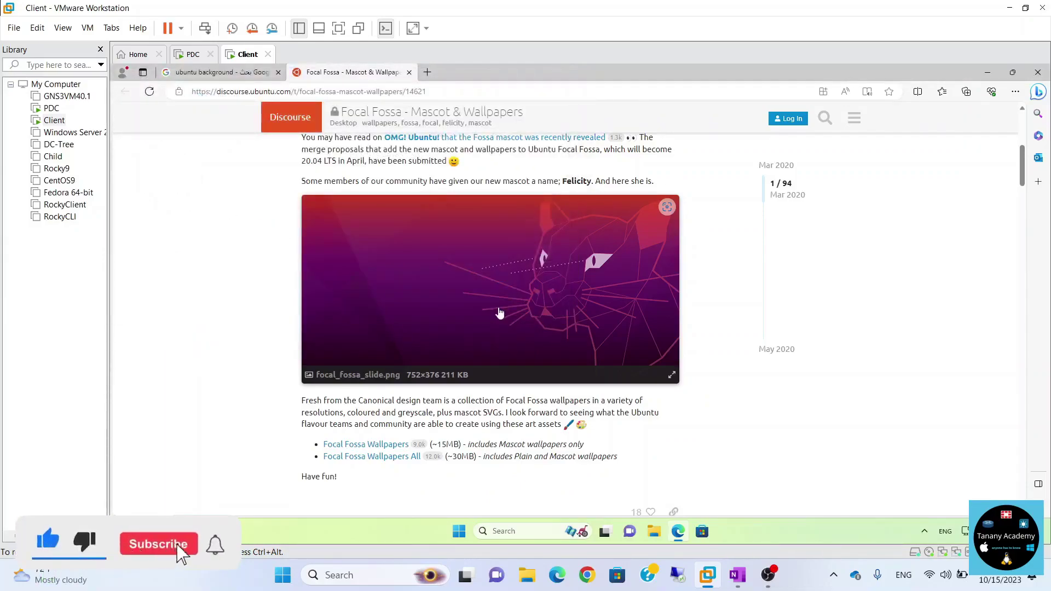
key("super+d")
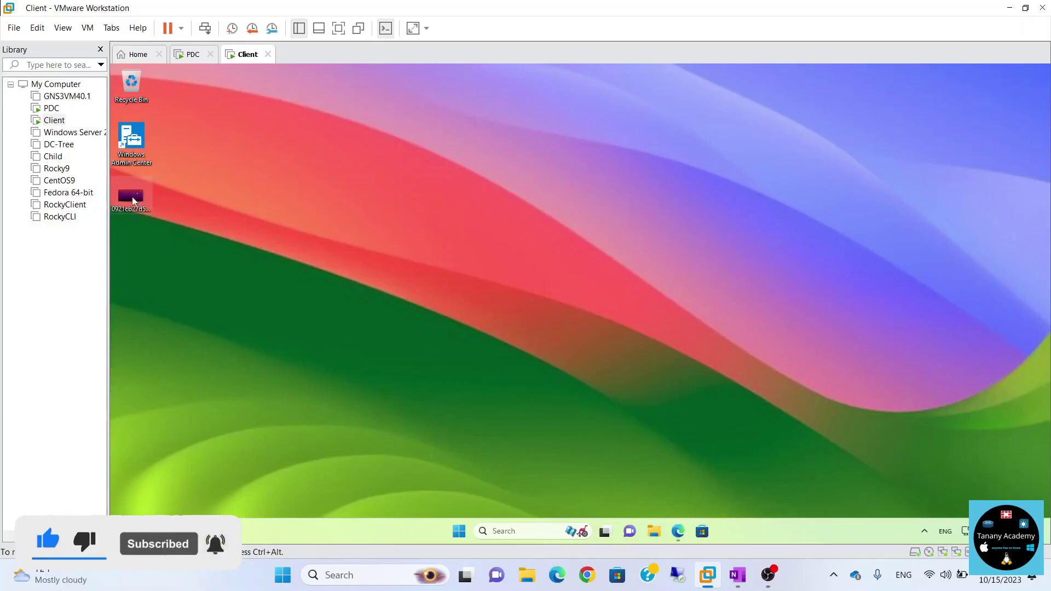
left_click(135, 199)
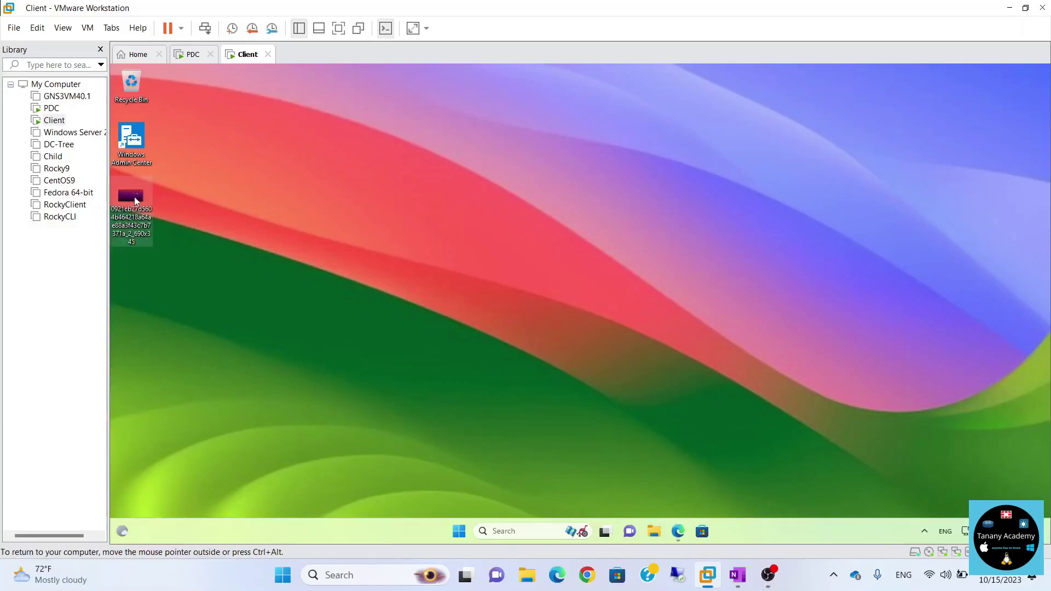
right_click(134, 200)
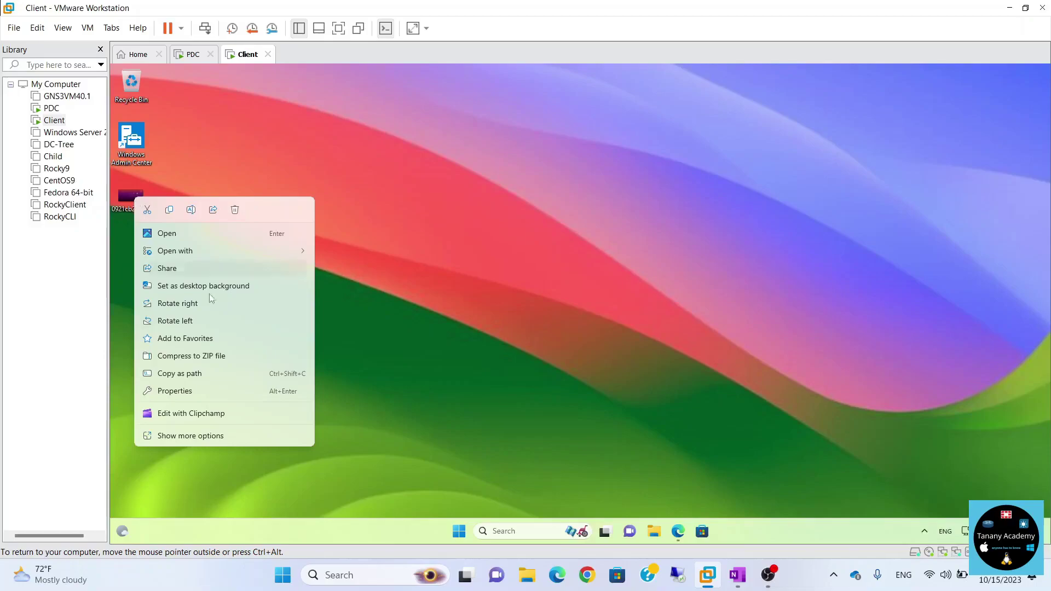
left_click(224, 286)
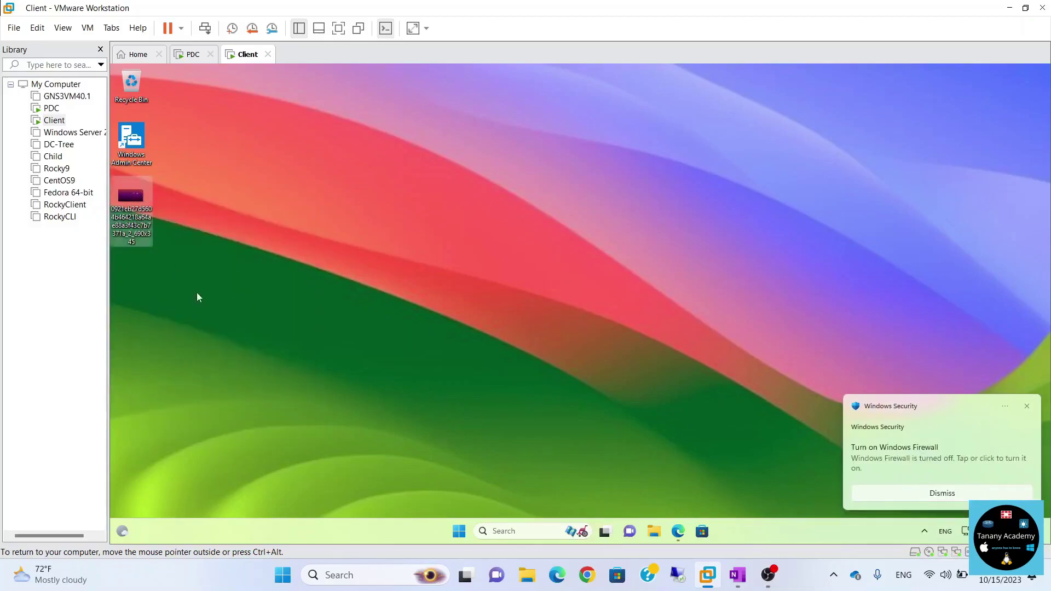
double_click(154, 229)
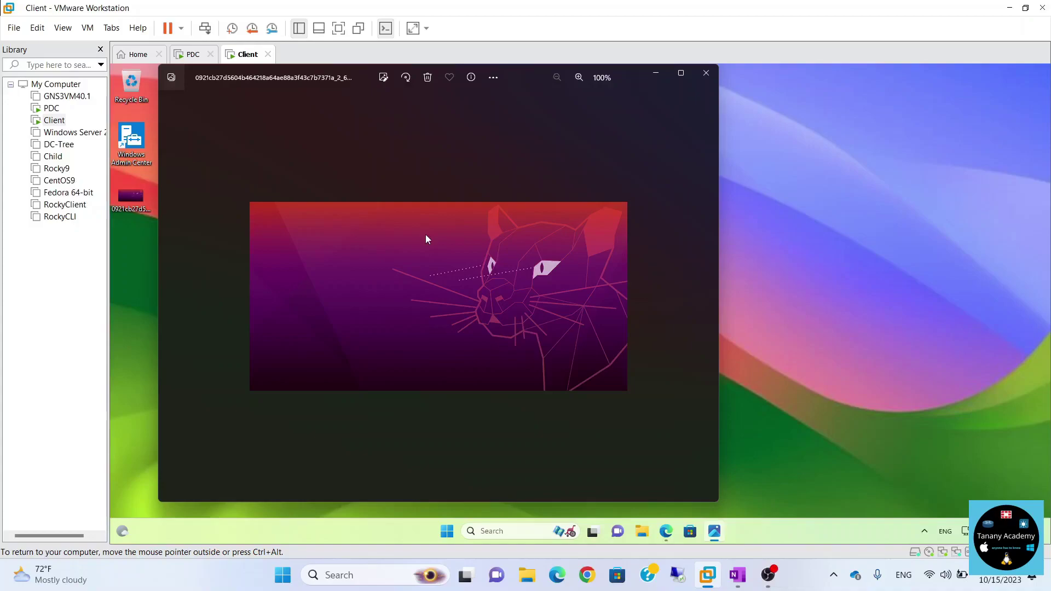
right_click(426, 236)
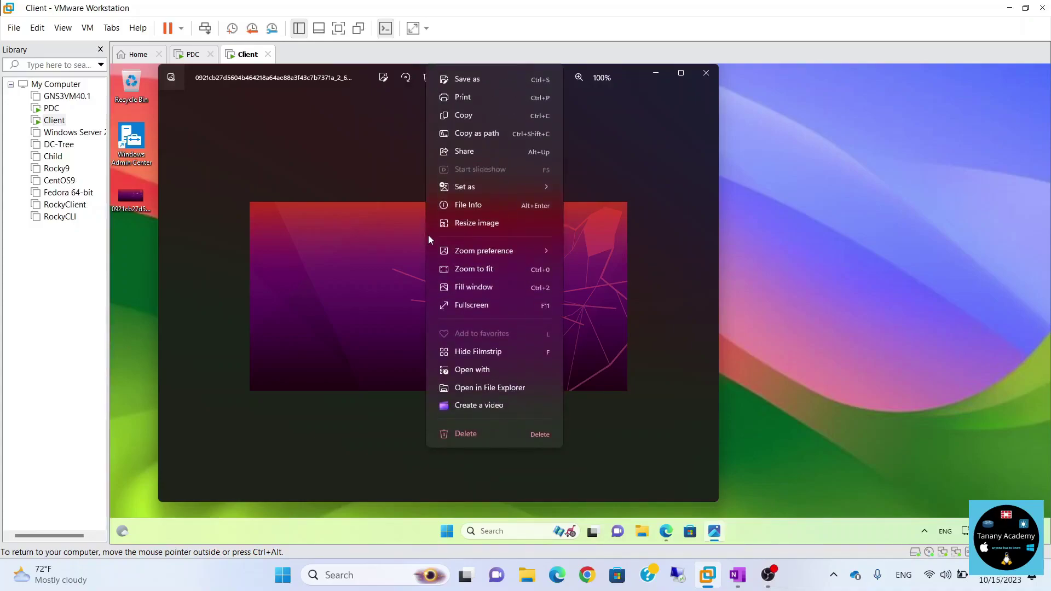
left_click(348, 247)
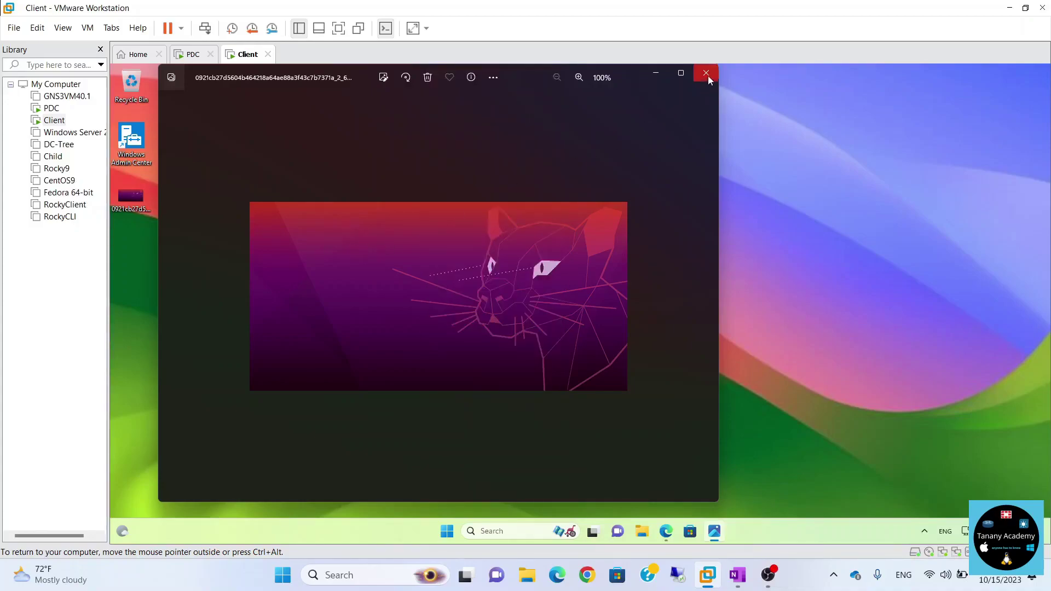
left_click(131, 198)
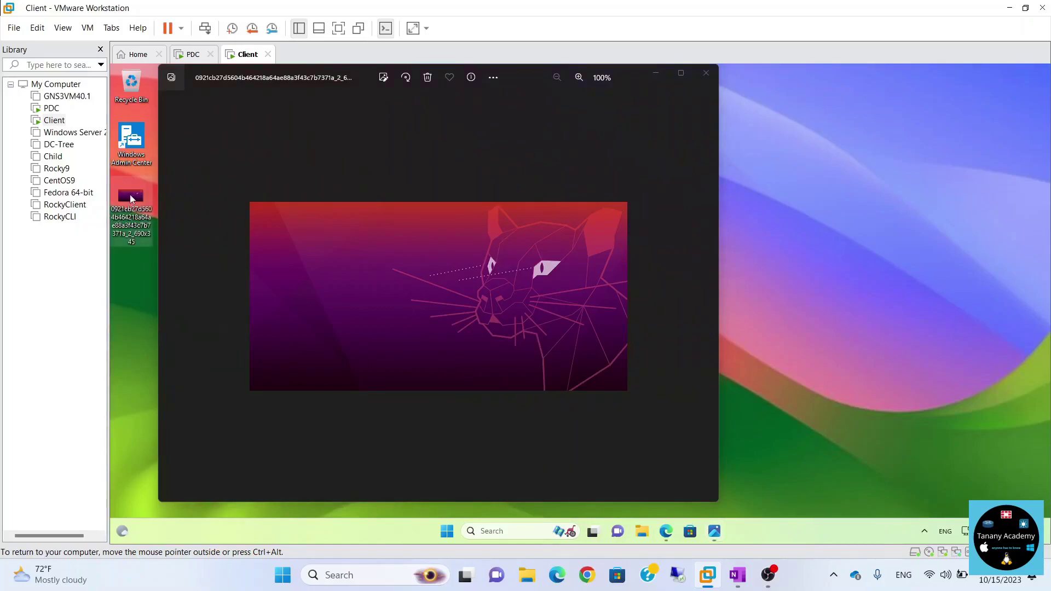
right_click(131, 198)
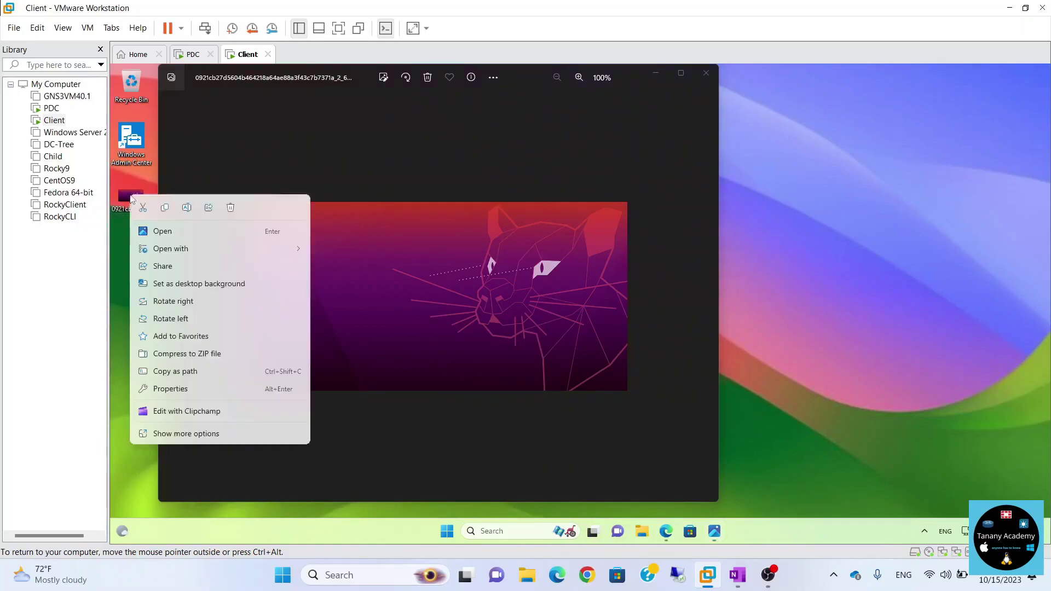
left_click(174, 287)
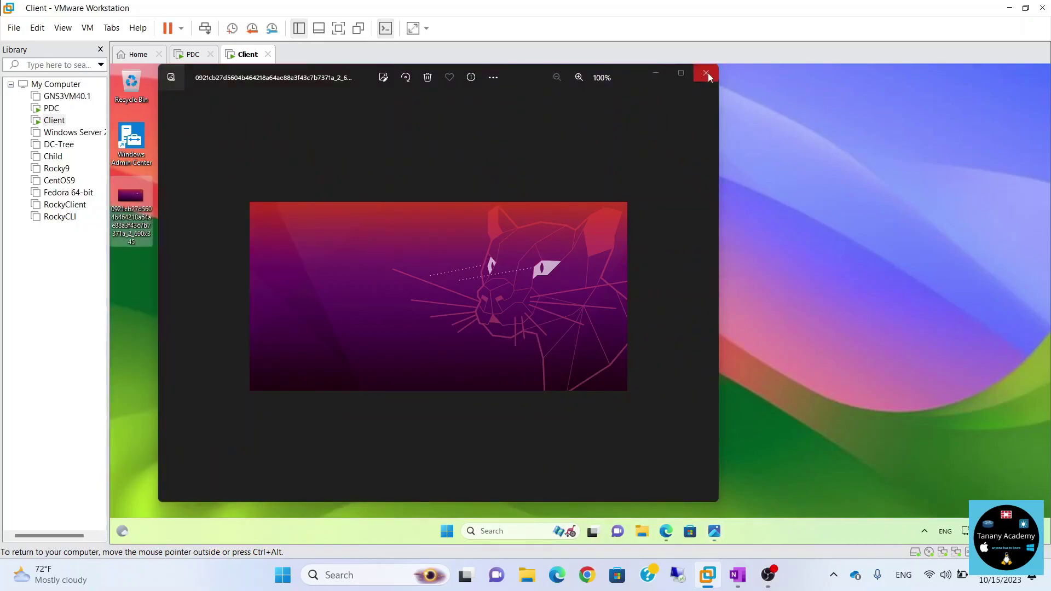
left_click(707, 73)
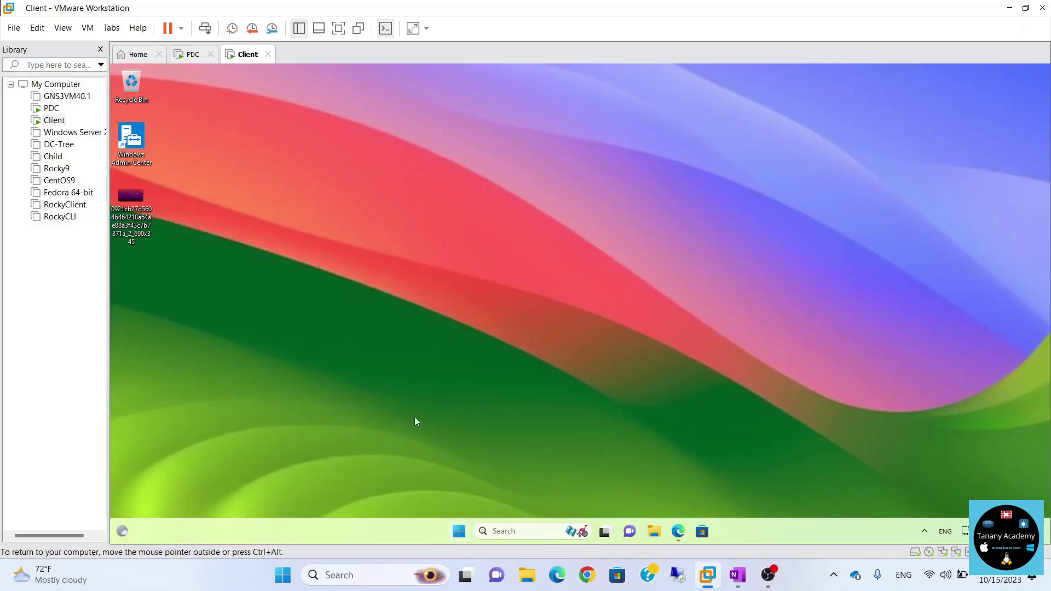
Sign the current user out of Windows 11 from the Start menu.
left_click(459, 531)
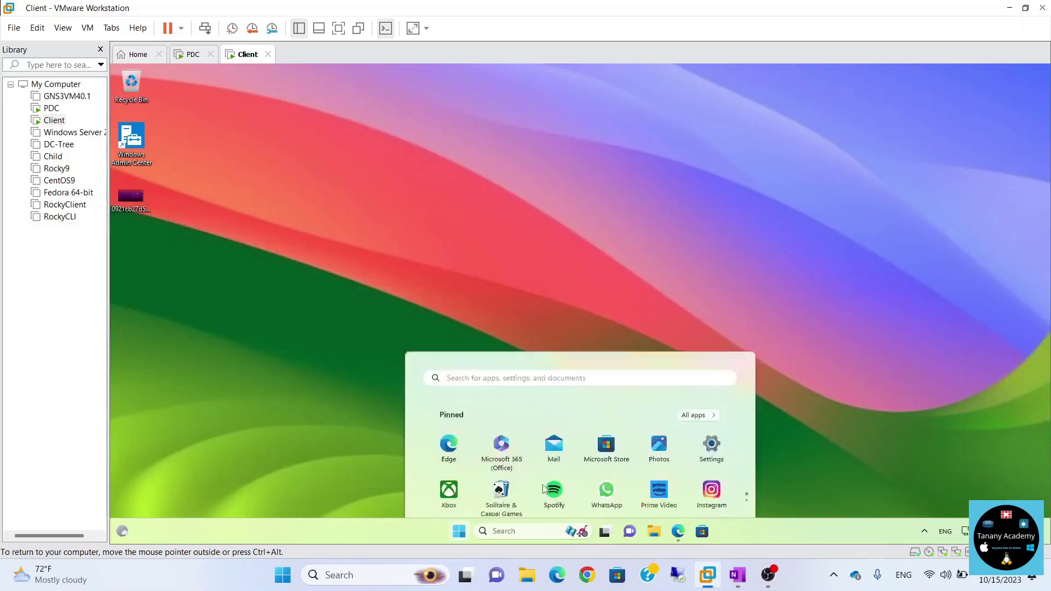
left_click(470, 493)
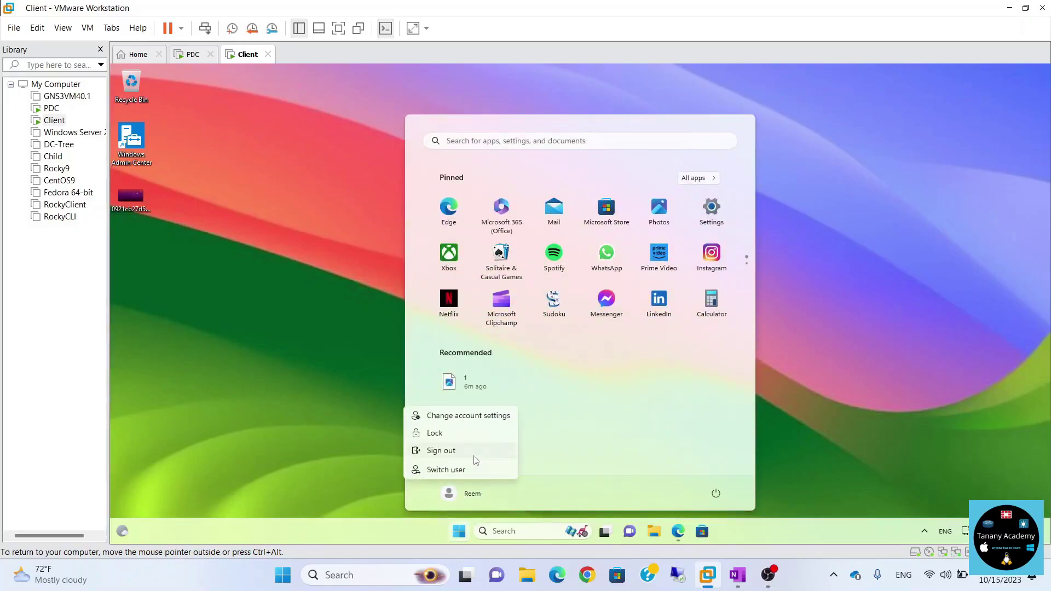
left_click(471, 454)
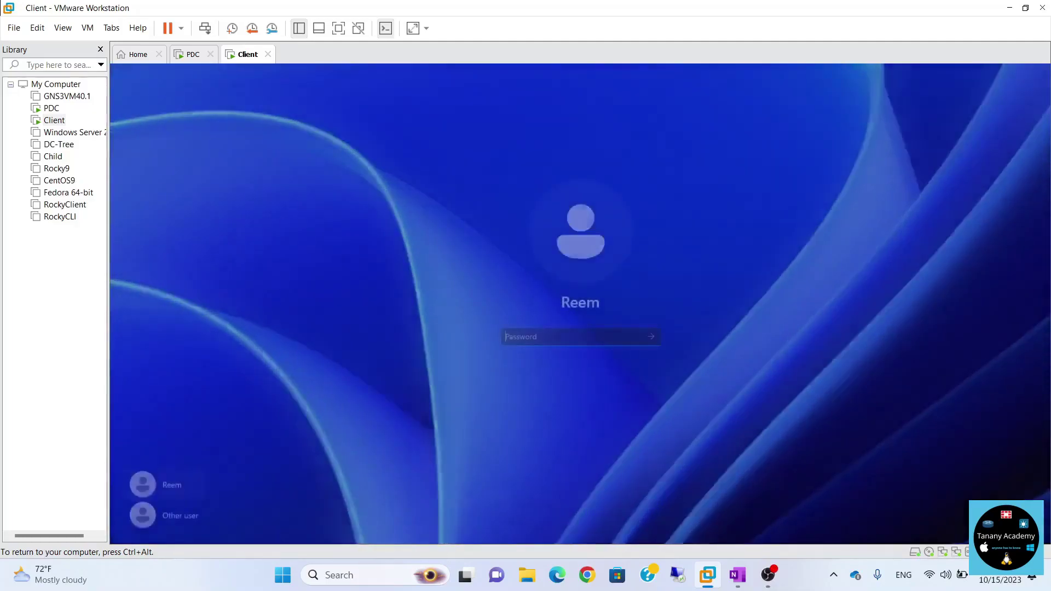
Sign in as the second domain user with their password, then switch to the PDC VM.
left_click(165, 514)
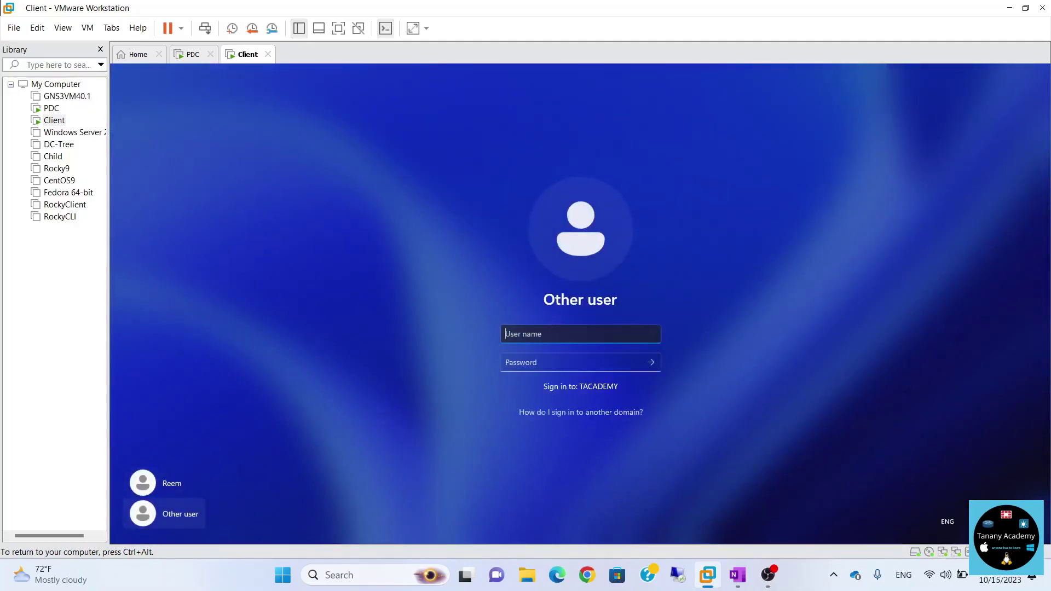
type("asser")
key("Tab")
type("P@ssw0rd")
key("Return")
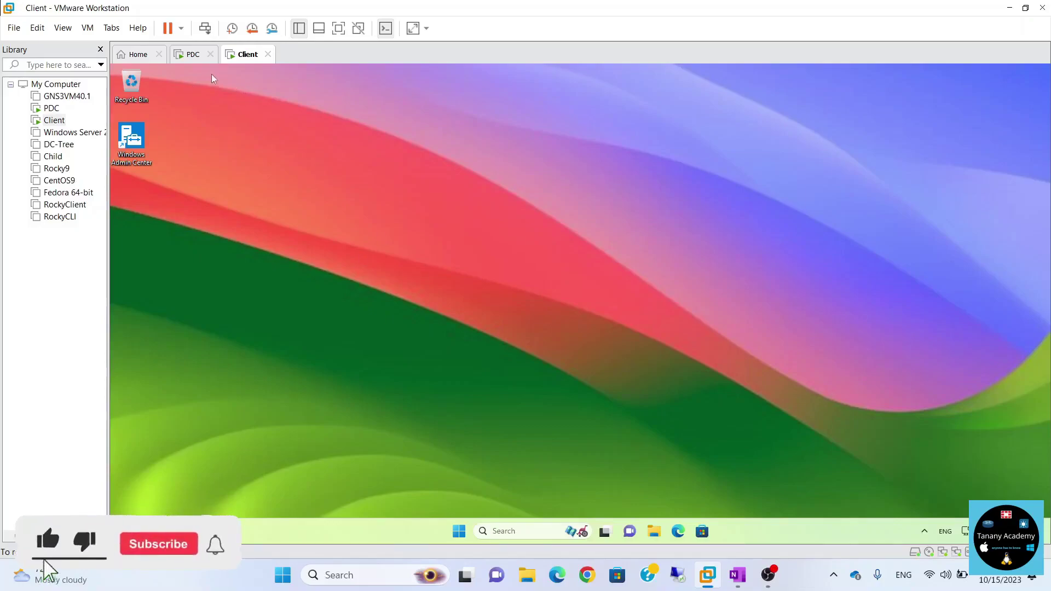
left_click(192, 55)
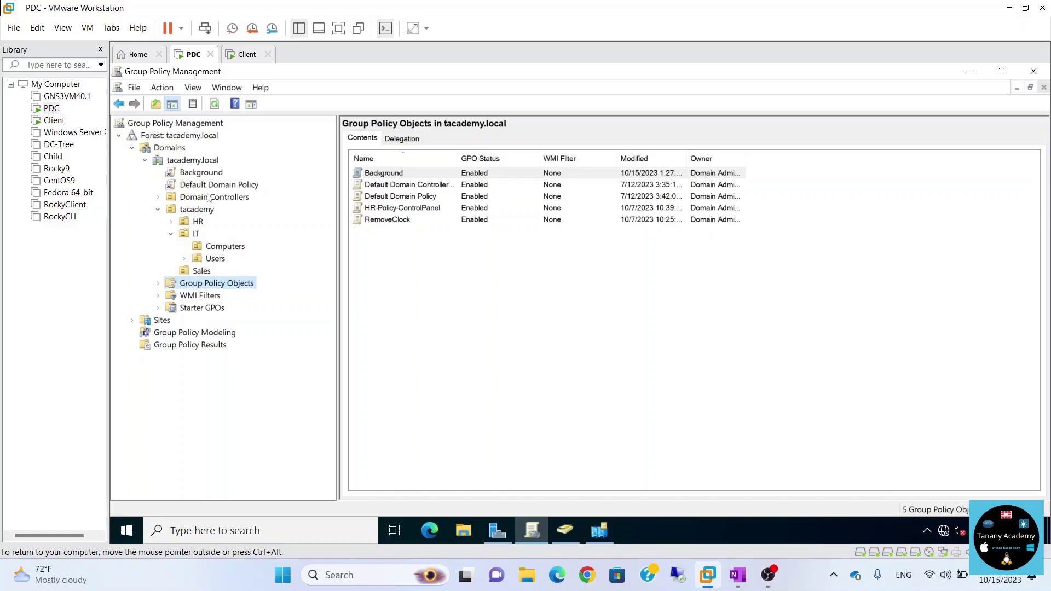
Open the Background GPO's Delegation tab and its advanced security settings.
left_click(205, 175)
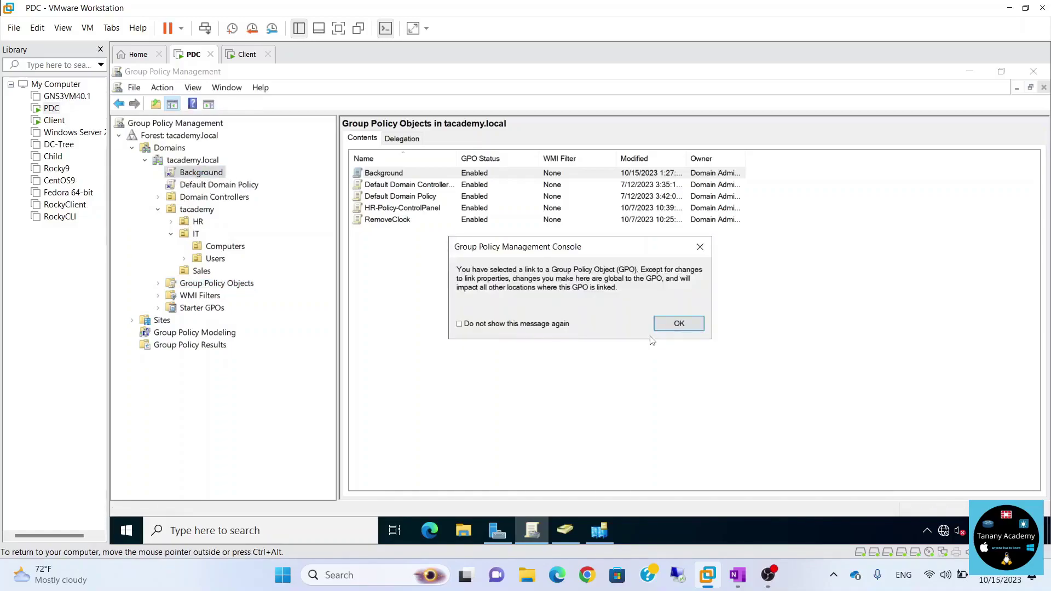
left_click(679, 324)
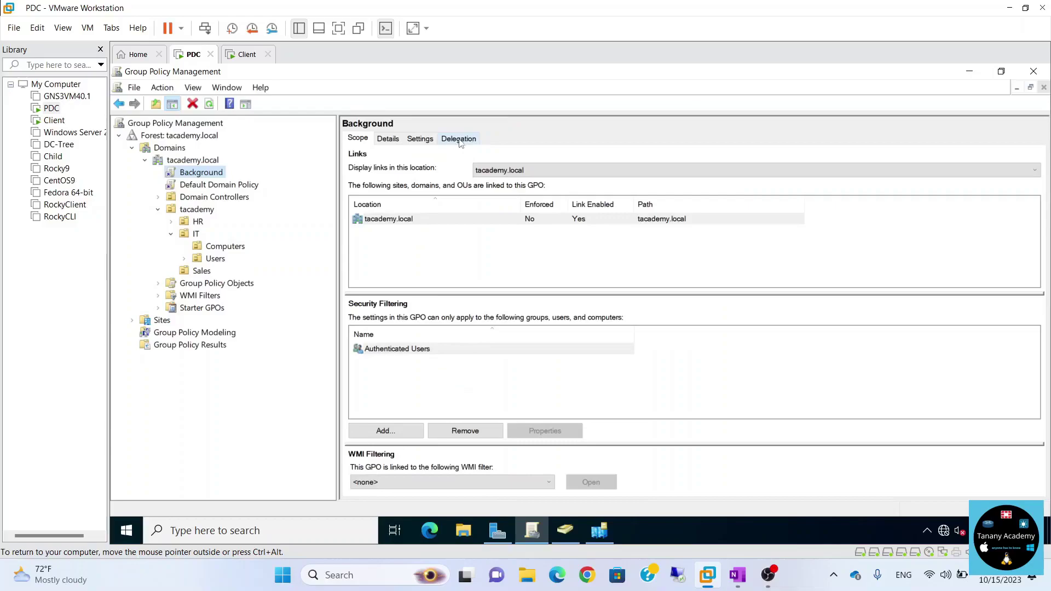
left_click(459, 139)
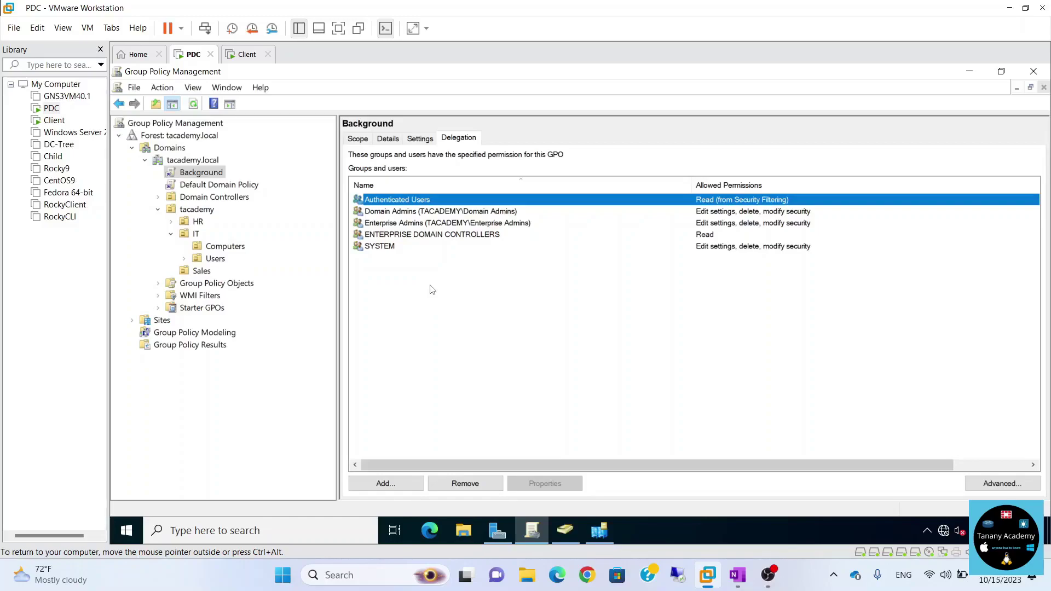
left_click(995, 486)
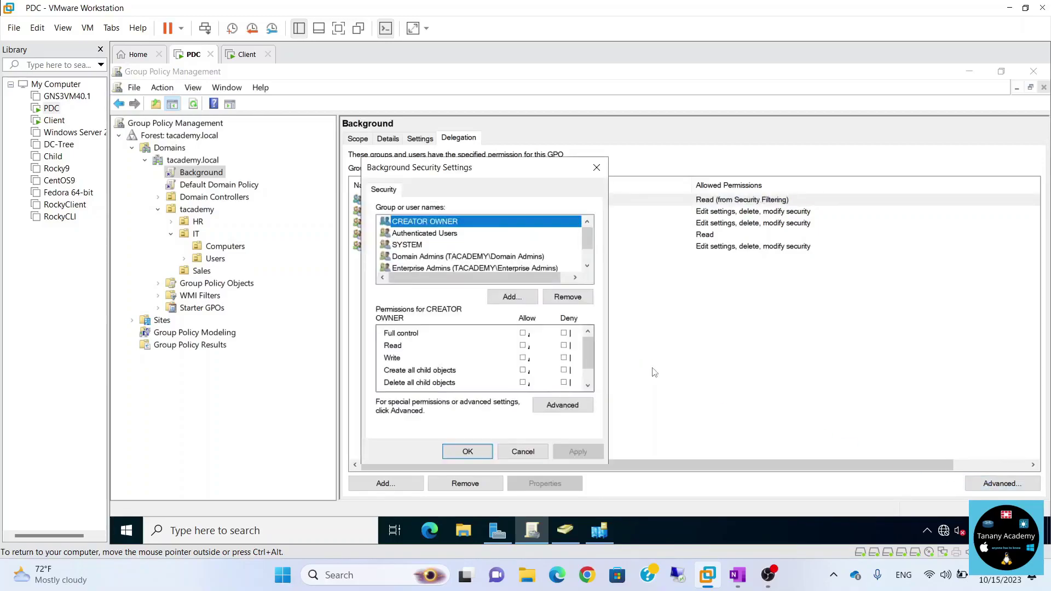
Add the domain user, set Deny on Apply group policy, and confirm the warning.
left_click(512, 297)
type("asser")
left_click(602, 339)
left_click(552, 383)
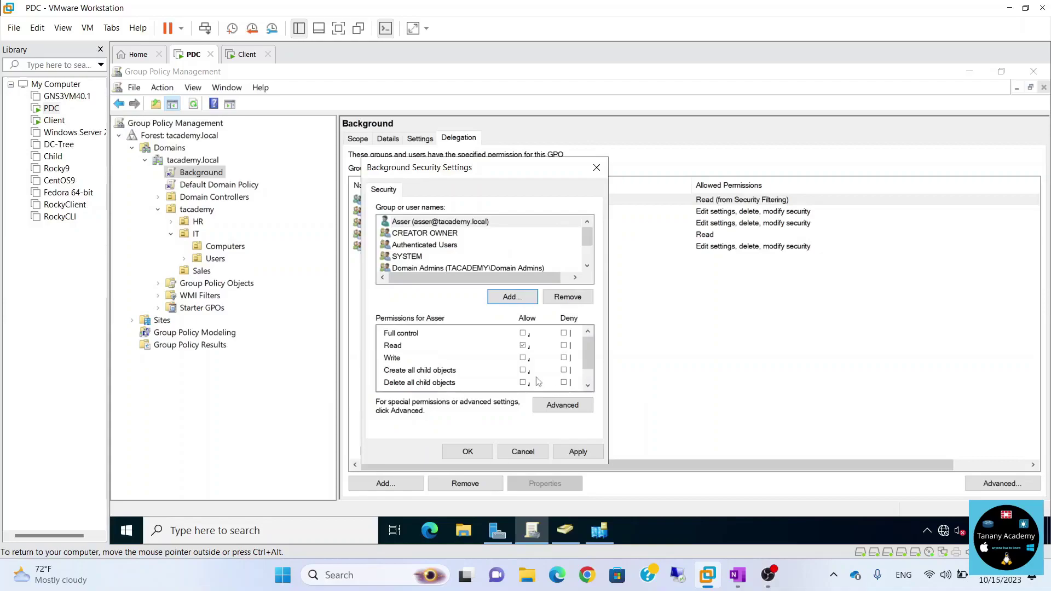
scroll(593, 353, "down", 1)
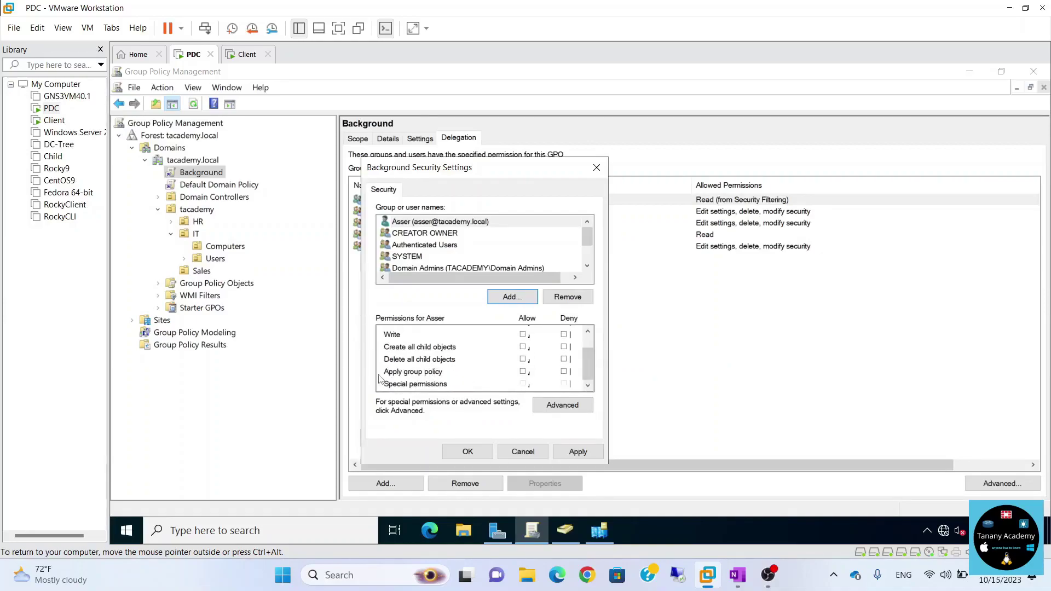
left_click(564, 372)
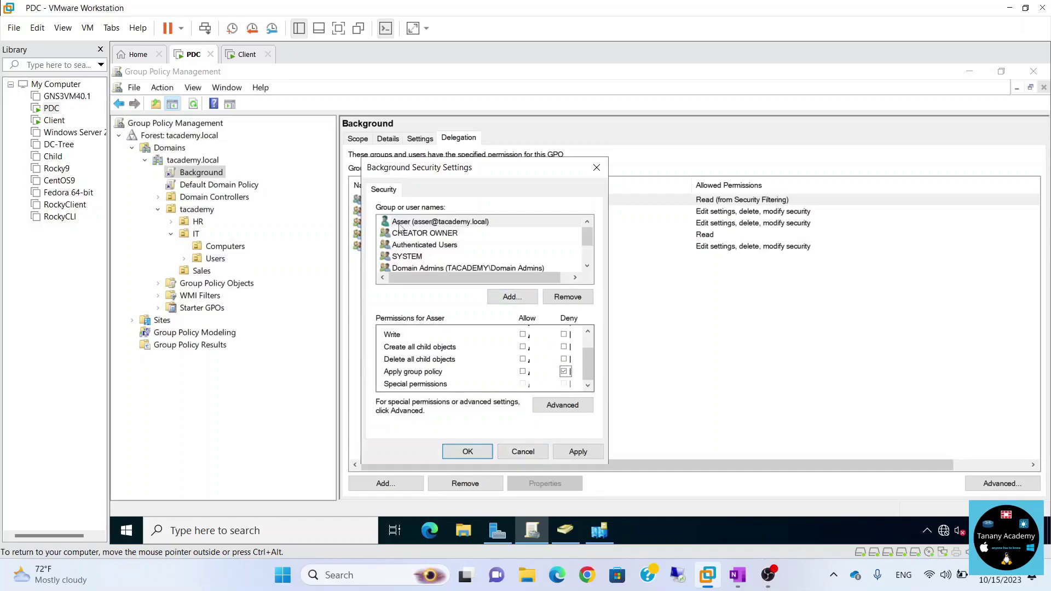
left_click(472, 450)
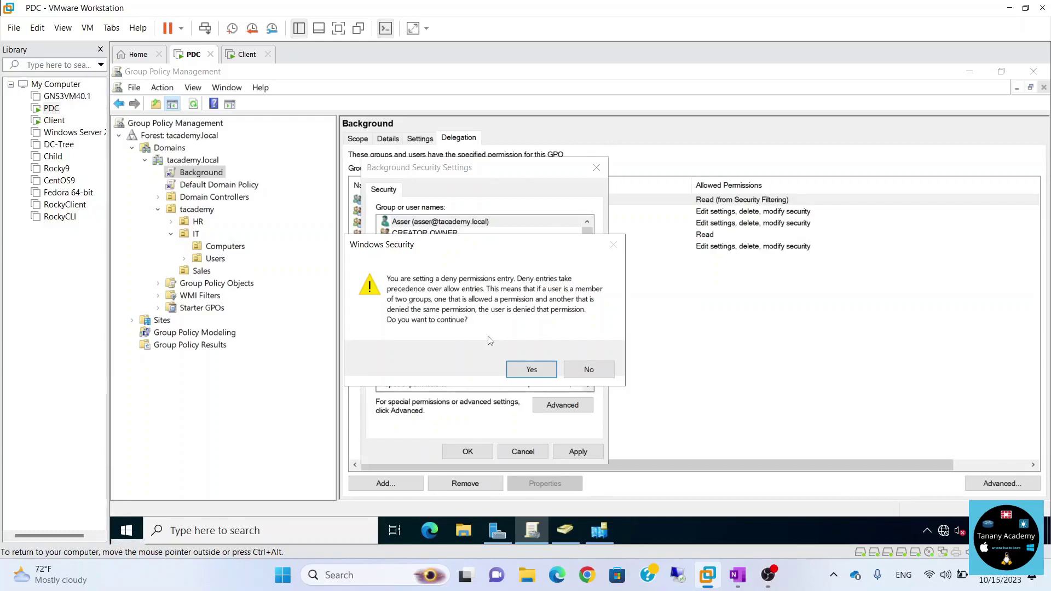
left_click(531, 370)
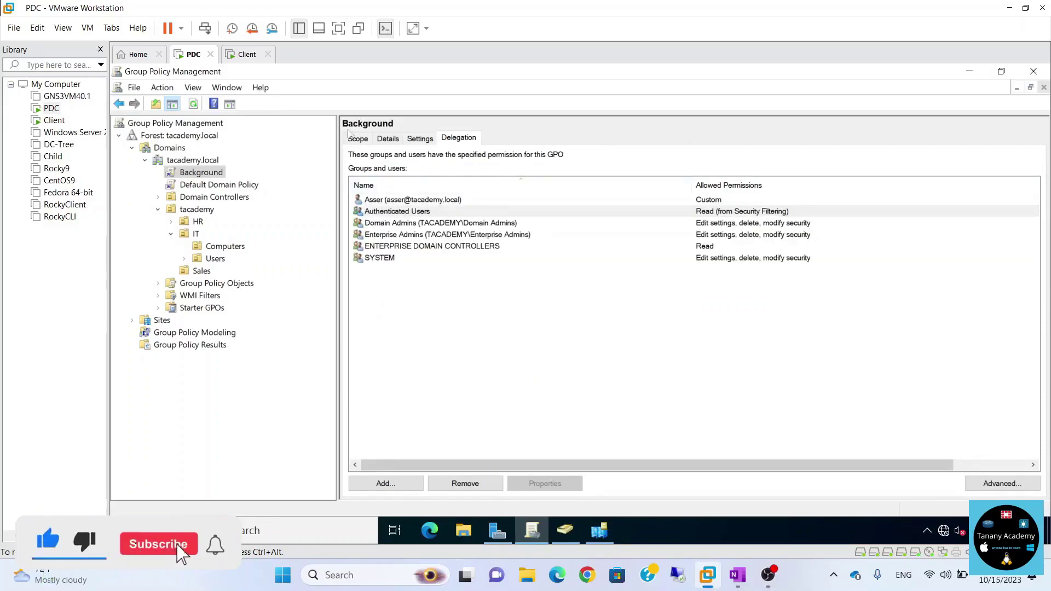
On the Client VM, sign the exempted user out and back in with his password.
left_click(243, 54)
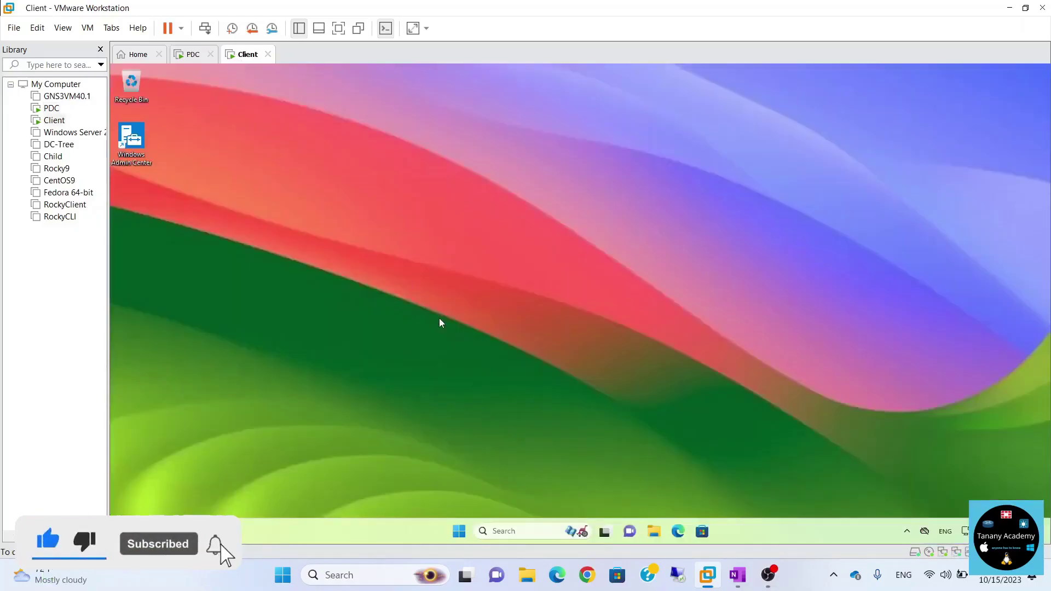
left_click(459, 531)
left_click(459, 495)
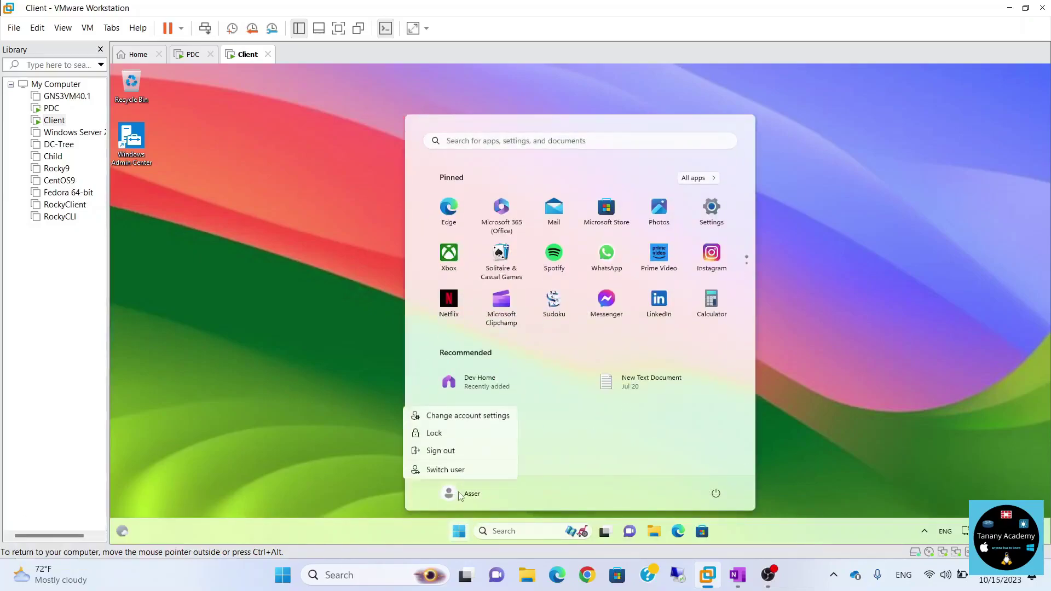
left_click(451, 452)
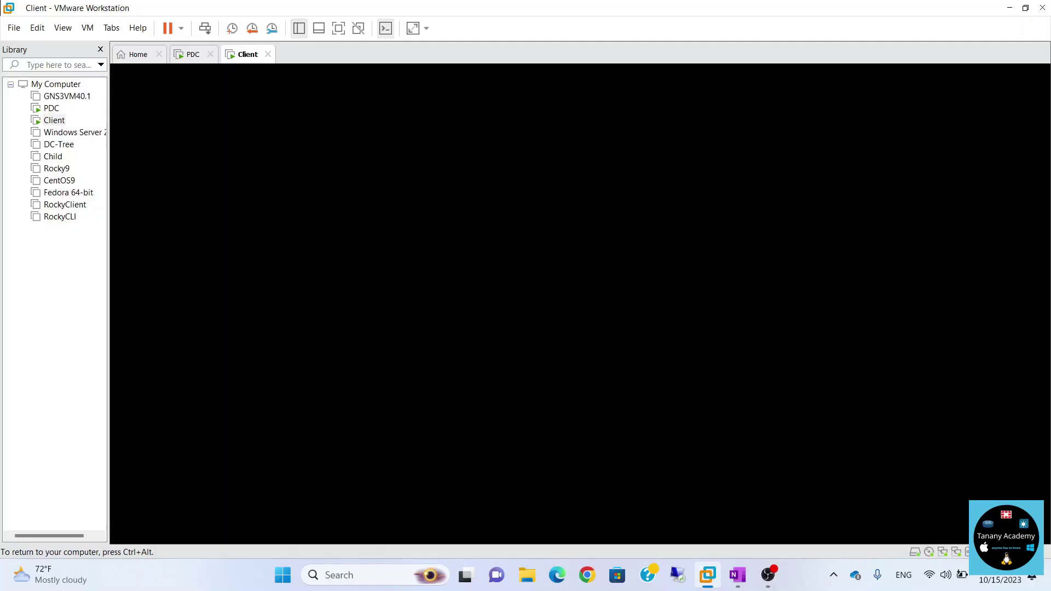
key("space")
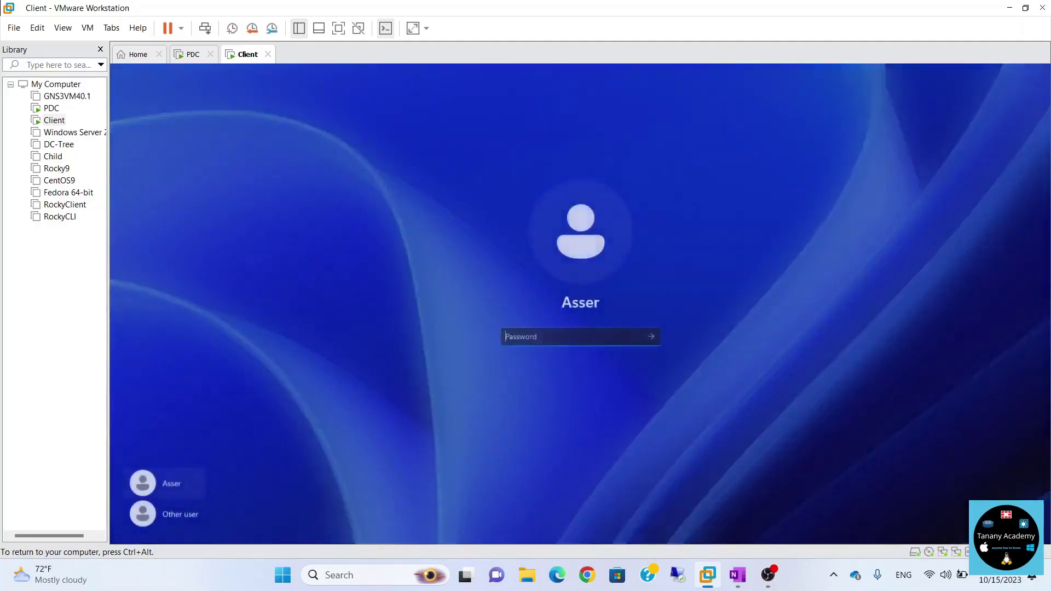
type("•••")
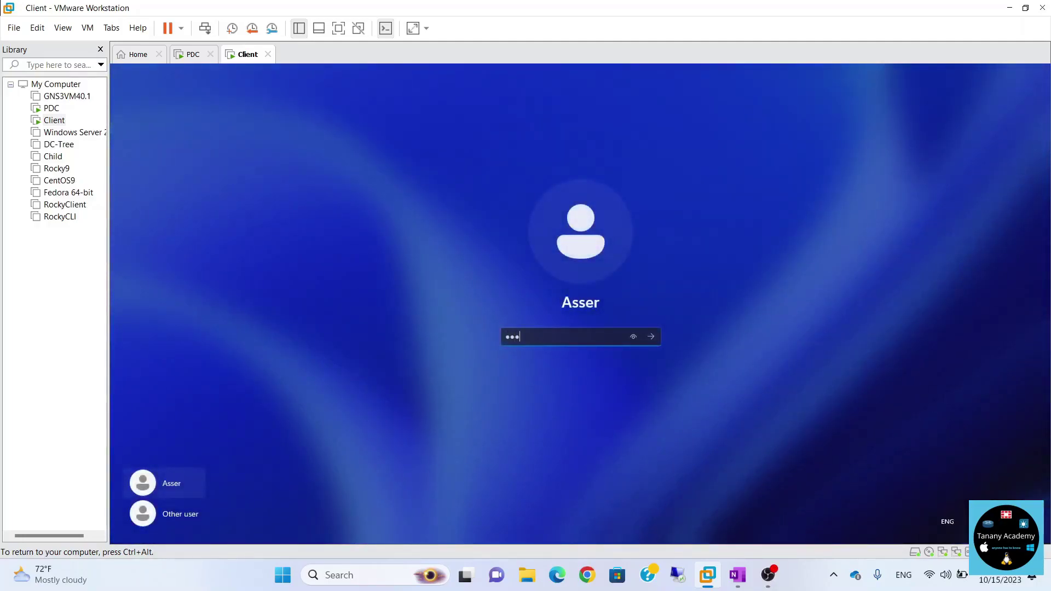
type("•")
key("Return")
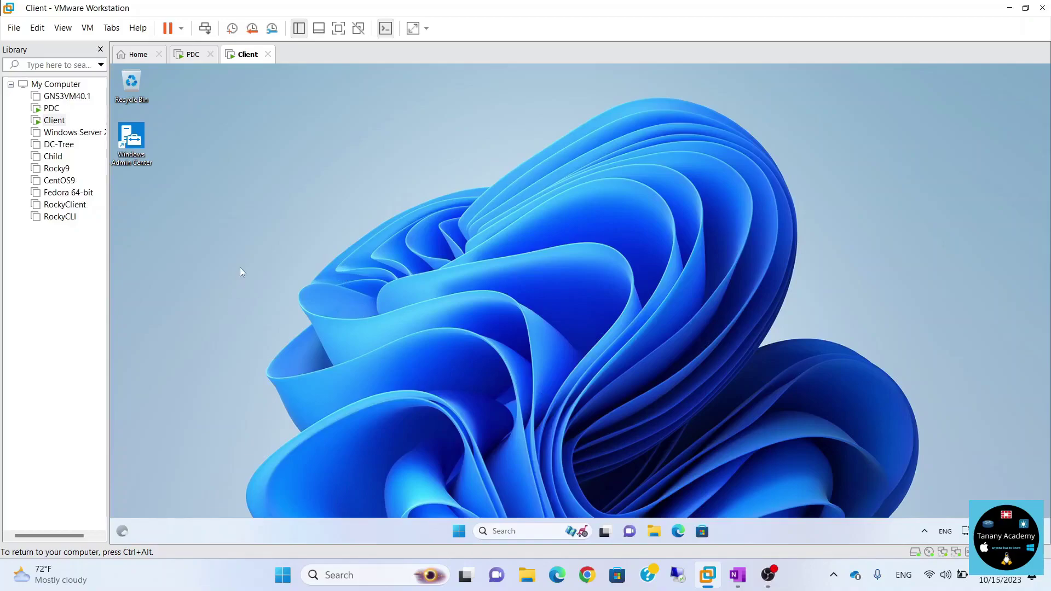
Open File Explorer and browse This PC > Local Disk (C:) > Users.
right_click(341, 271)
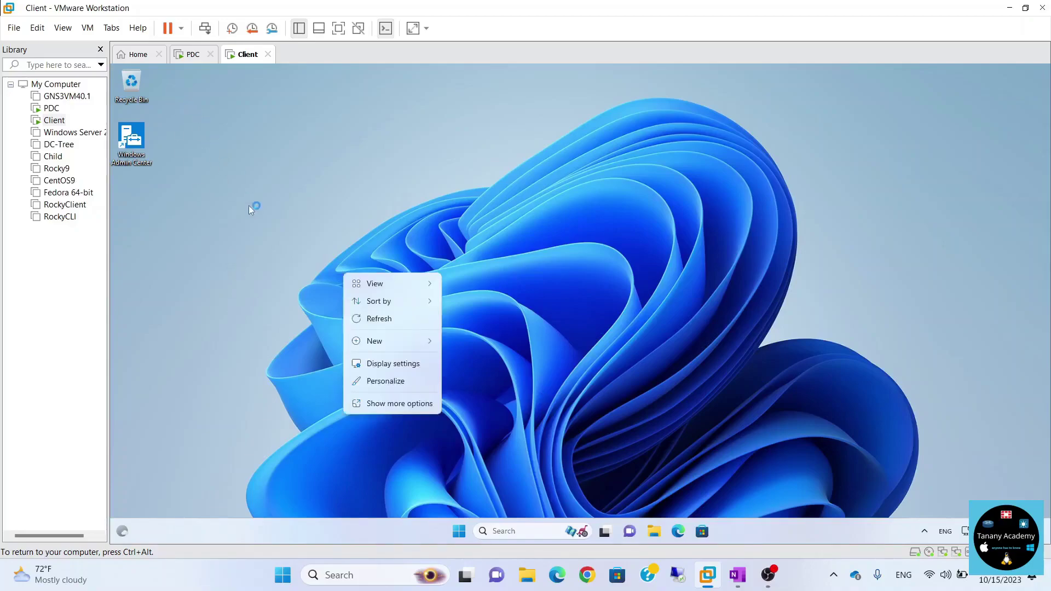
left_click(346, 249)
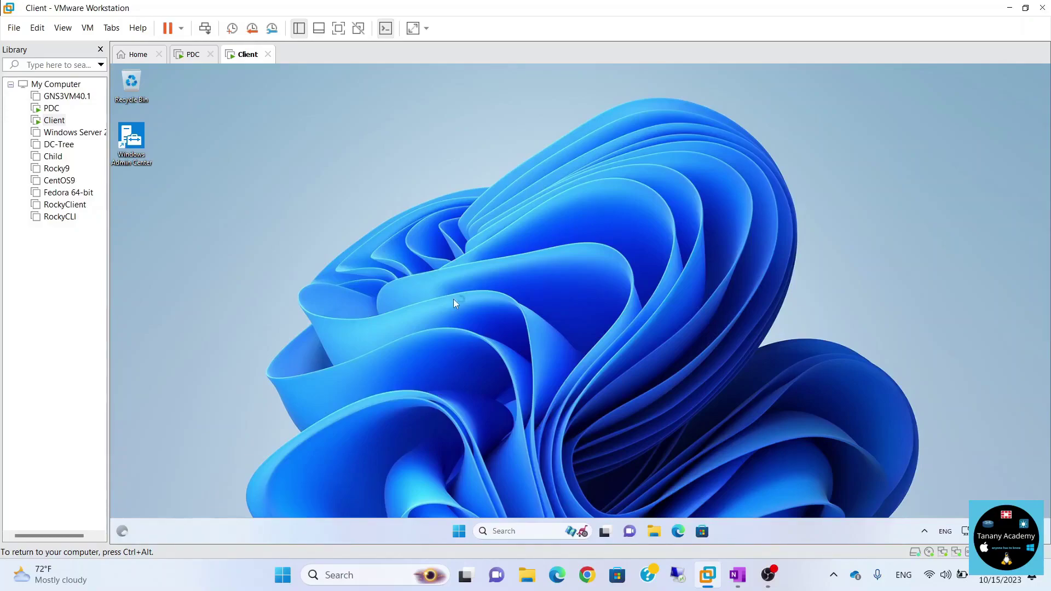
key("super+r")
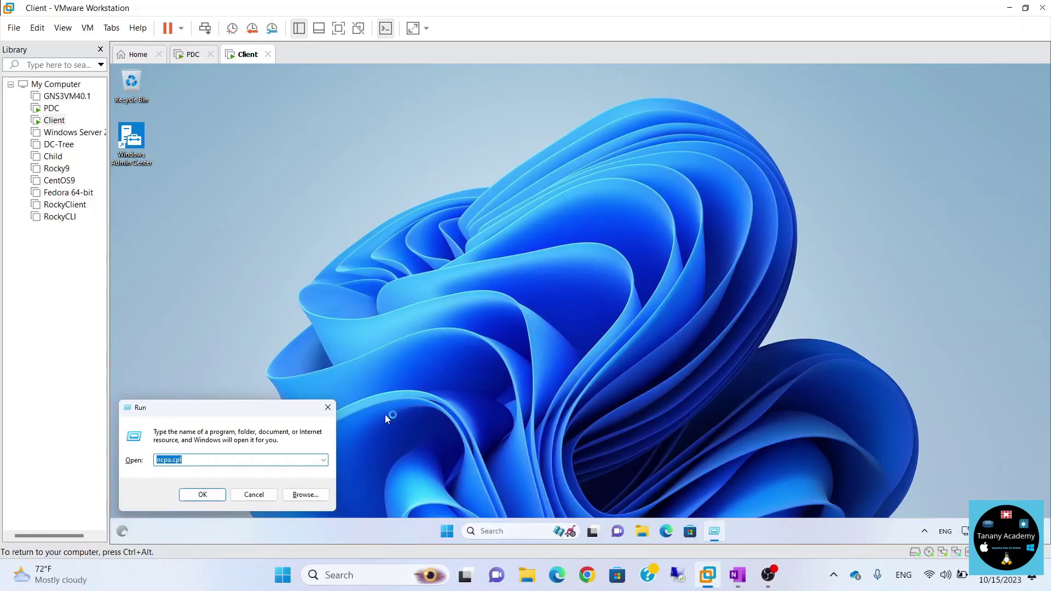
key("Return")
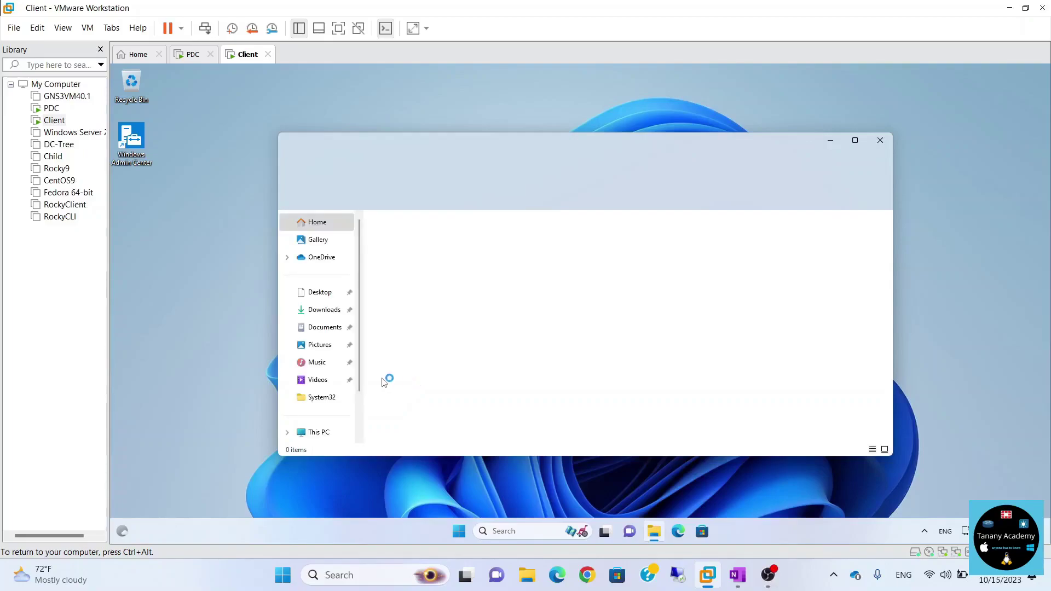
left_click(320, 434)
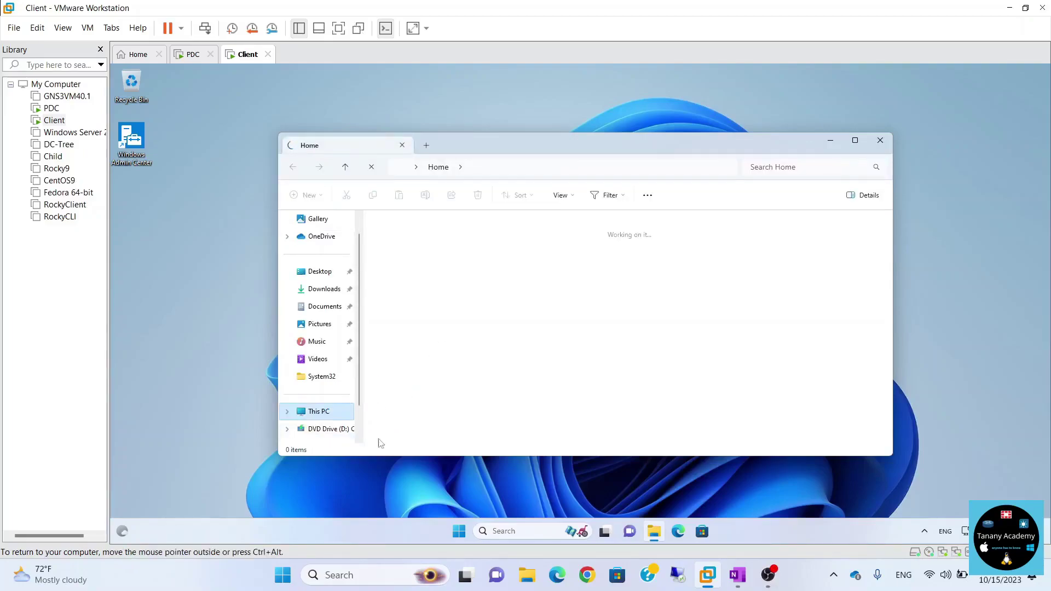
double_click(422, 241)
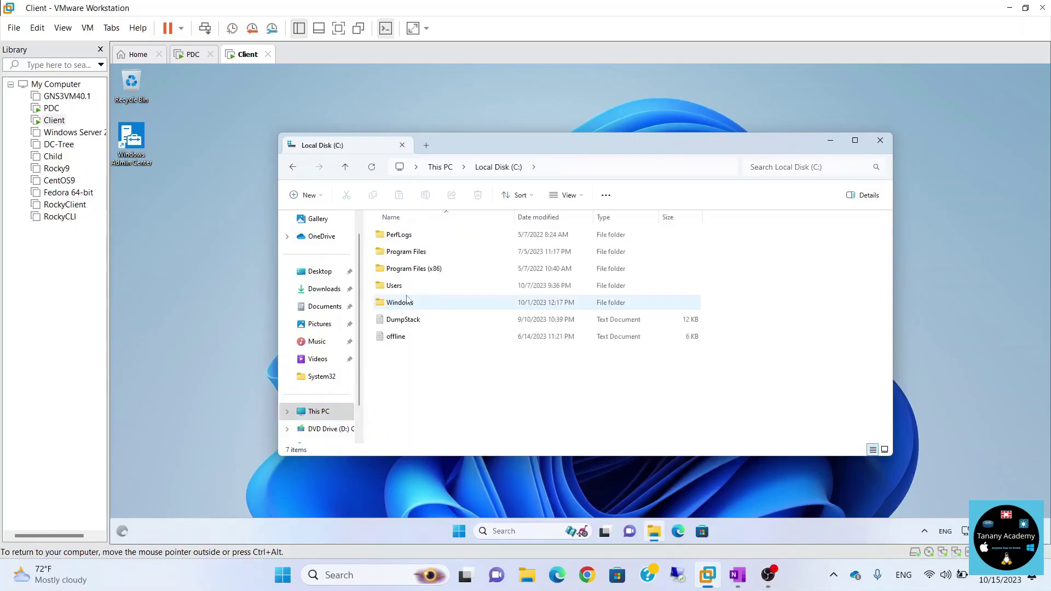
left_click(407, 287)
key("Return")
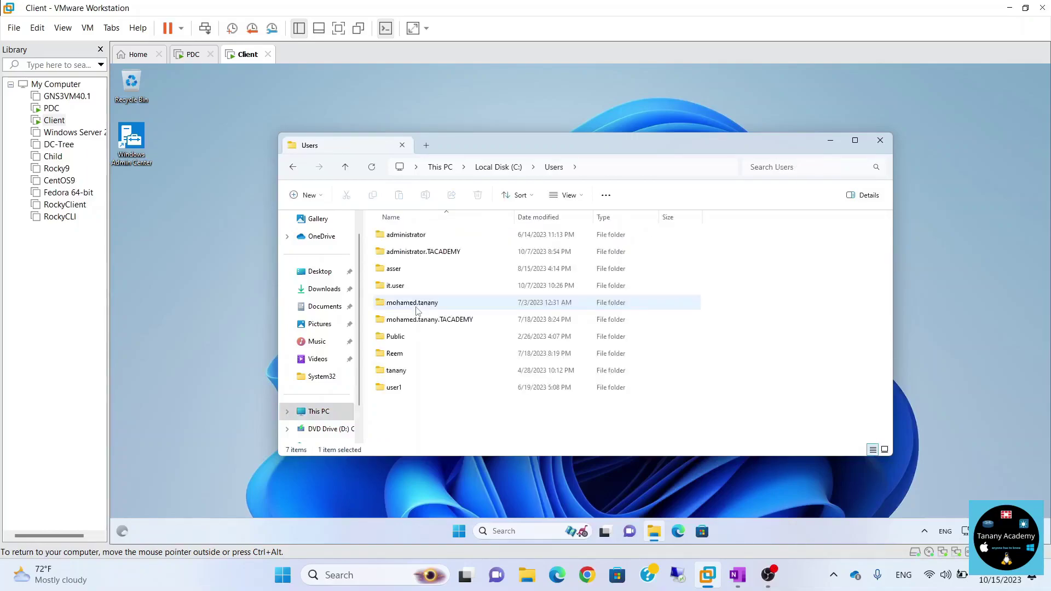
Open another user's profile folder, authorizing with the administrator account and its password.
double_click(407, 353)
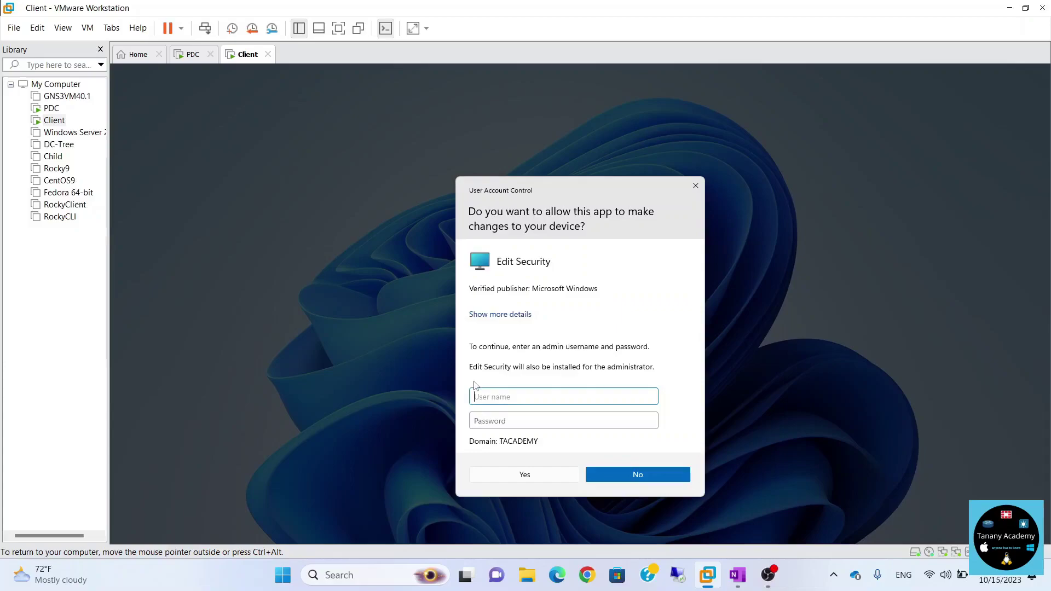
type("administrator")
key("Tab")
type("P@ssw0rd")
key("Return")
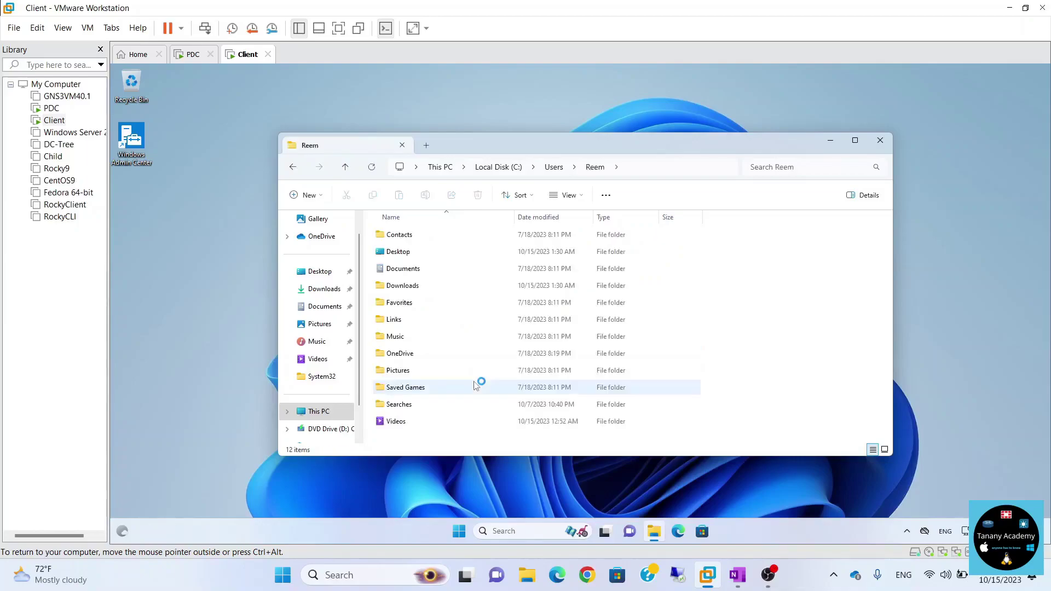
Drag the purple PNG from that profile's Desktop onto this desktop and close Explorer.
double_click(410, 252)
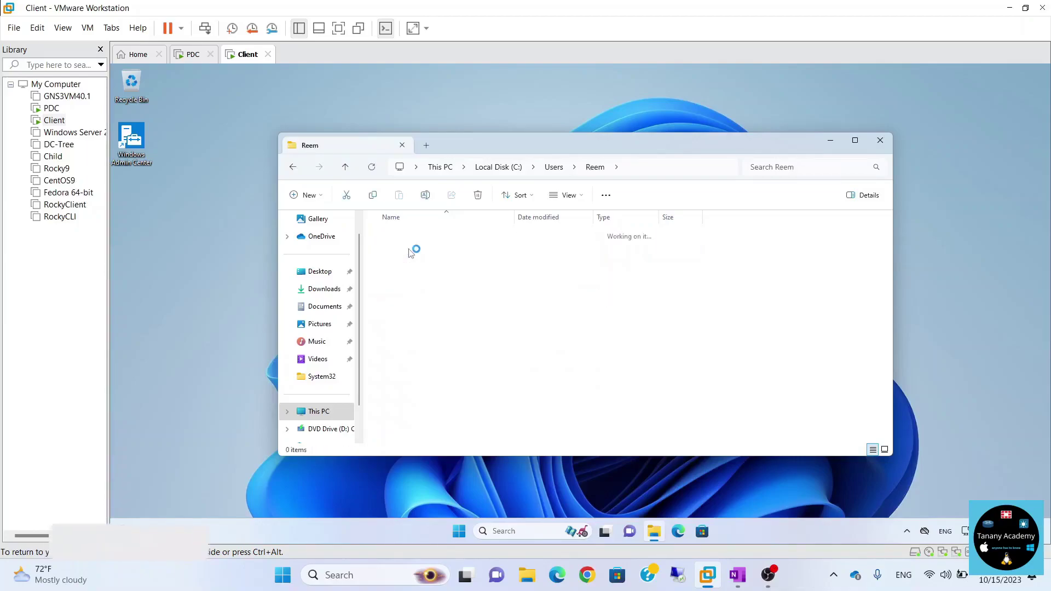
left_click_drag(408, 251, 197, 260)
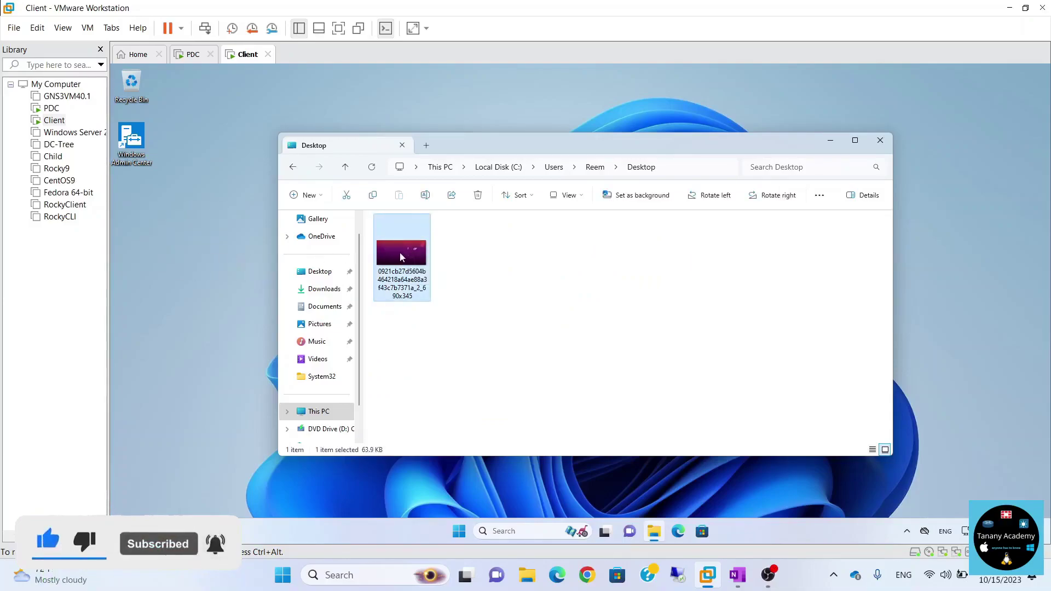
left_click(194, 264)
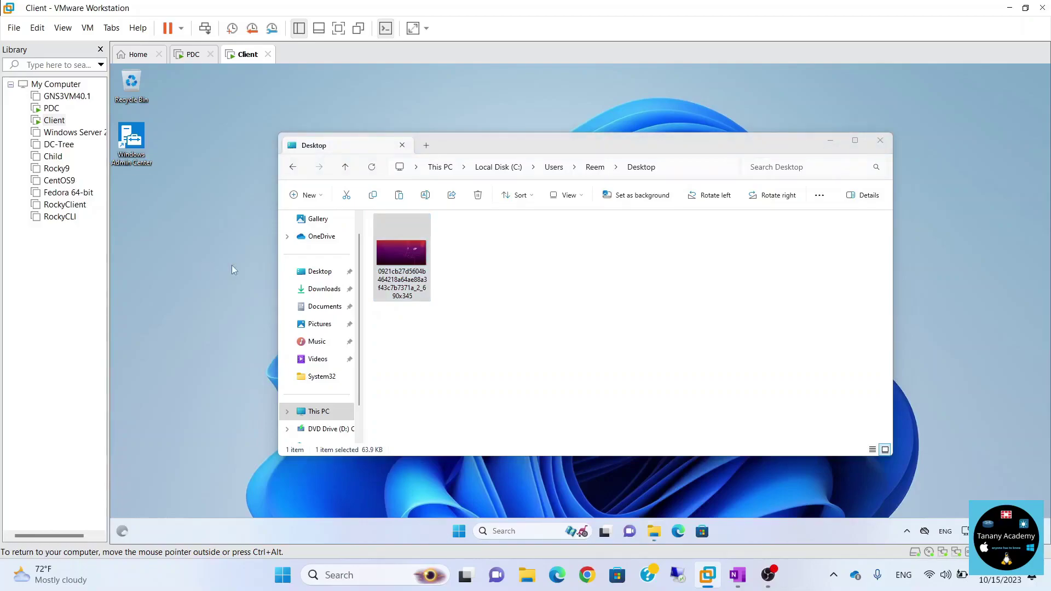
left_click(880, 140)
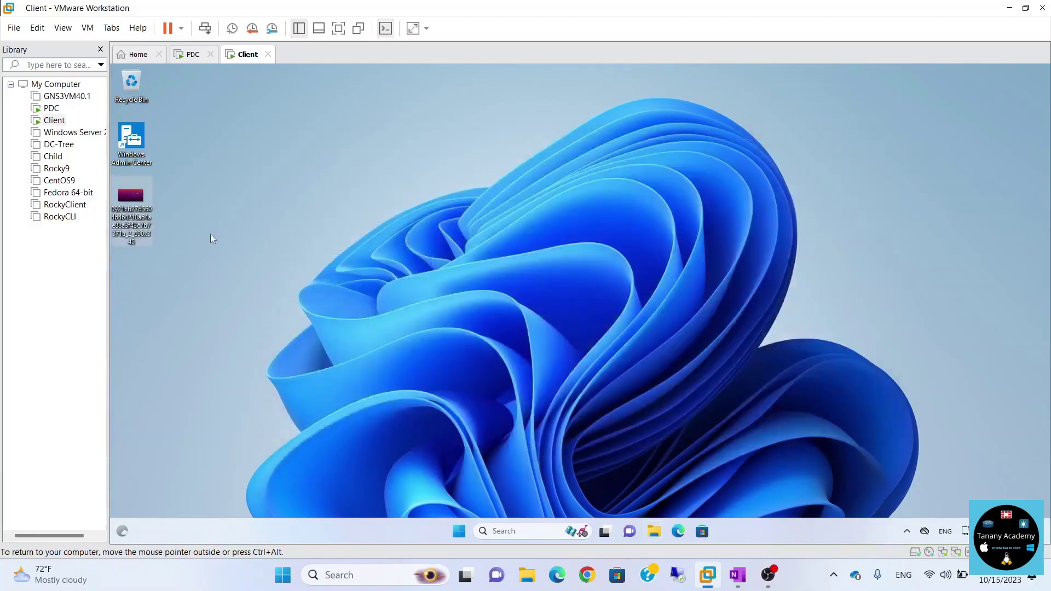
Set the purple cat PNG as the desktop background, then return to the PDC VM.
right_click(144, 203)
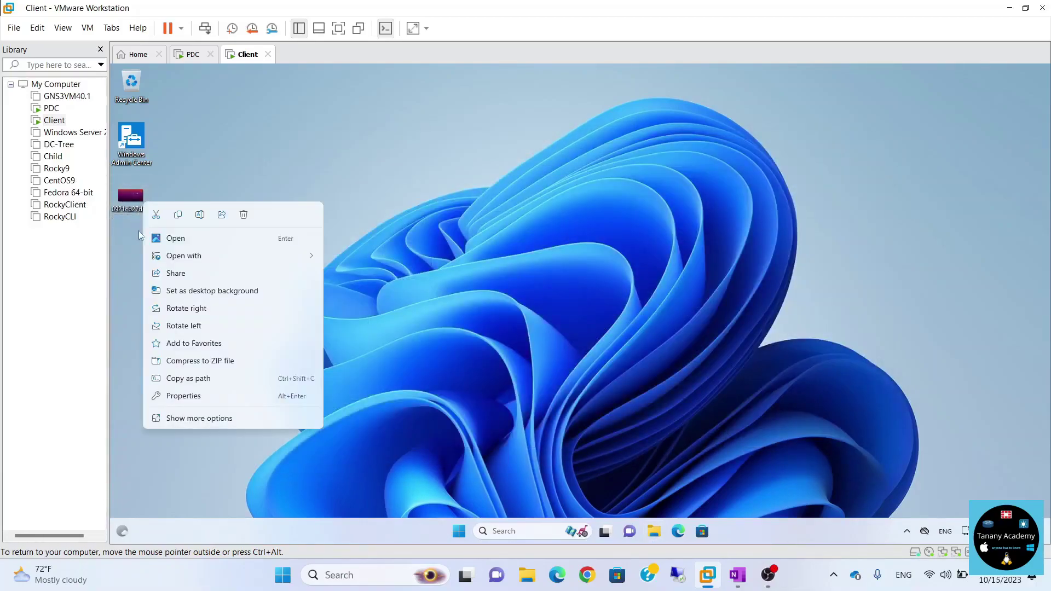
left_click(182, 289)
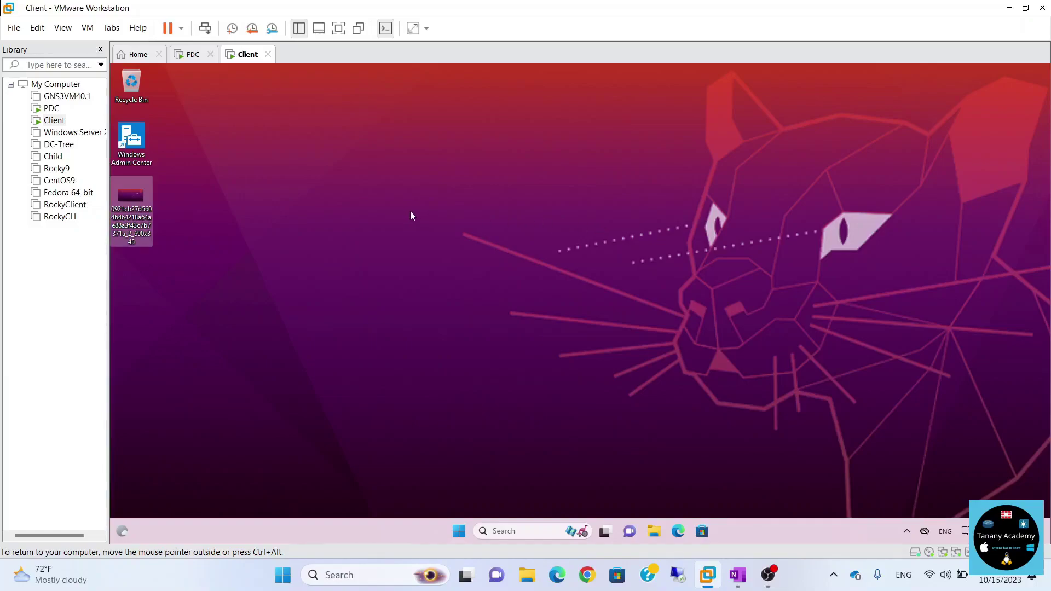
left_click(191, 55)
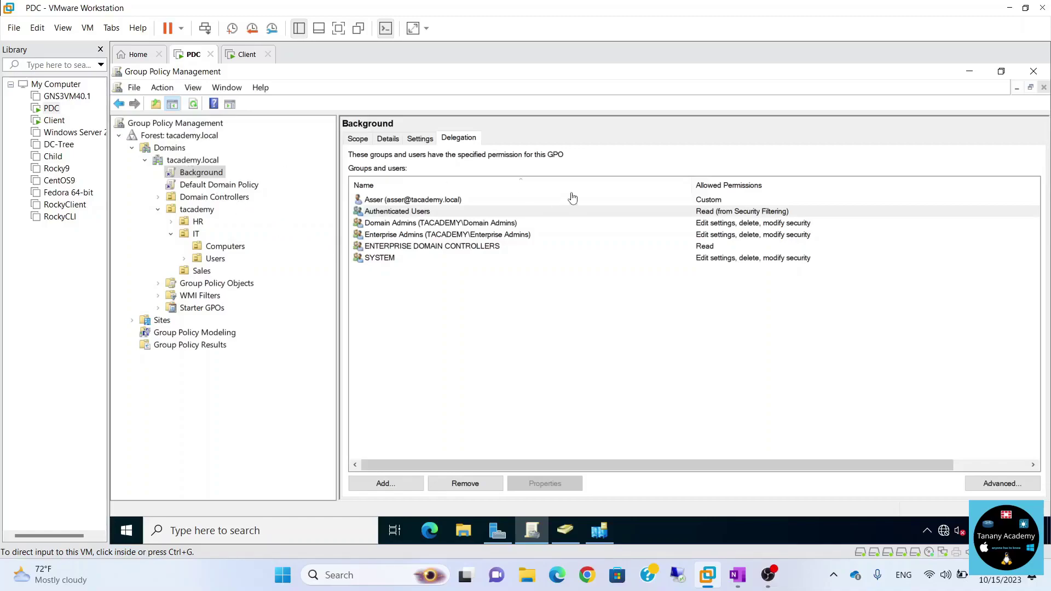
Inspect the Background GPO's Apply group policy permissions, cancel unchanged, and return to the Client VM.
left_click(985, 488)
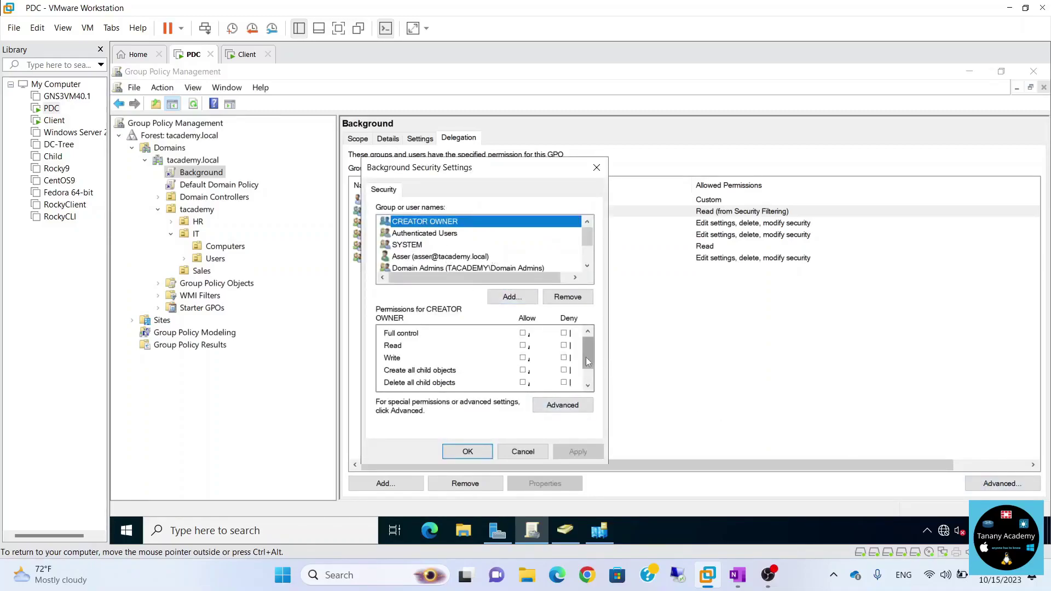
scroll(421, 372, "down", 1)
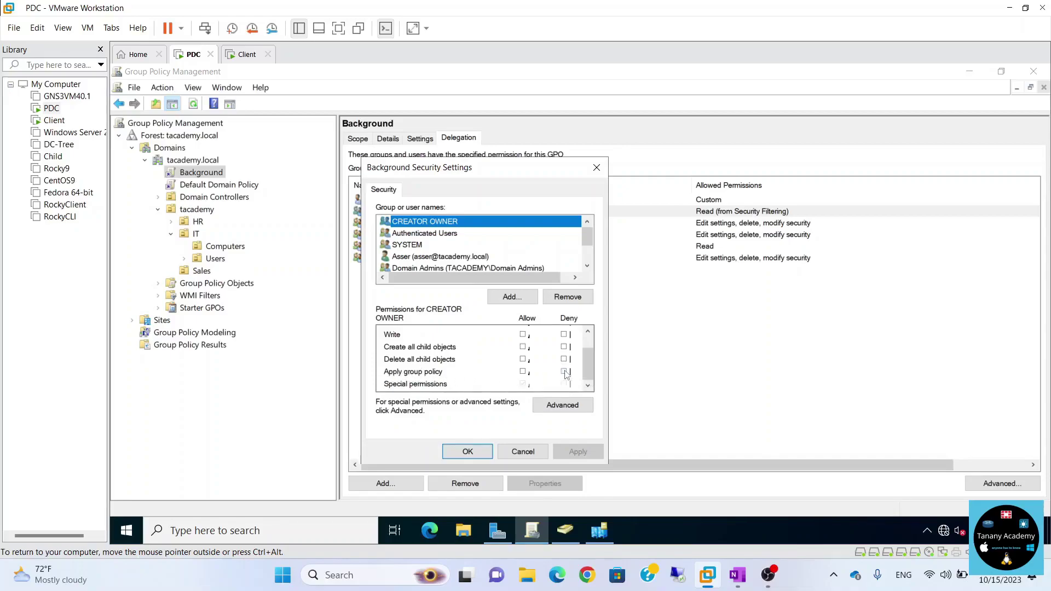
left_click(527, 458)
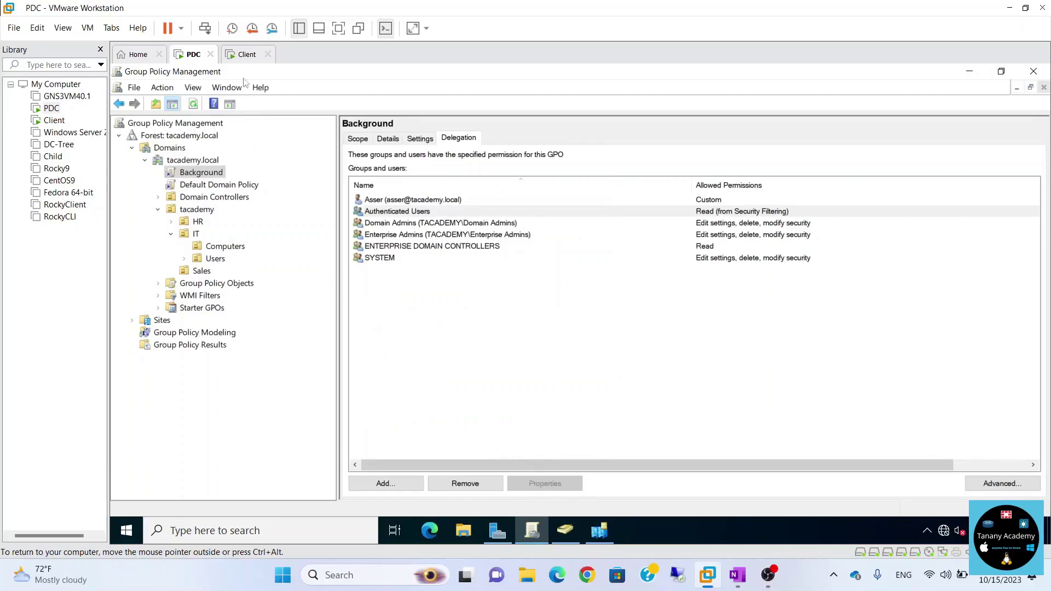
left_click(246, 55)
Sign out and sign in as another domain user with their password.
left_click(460, 529)
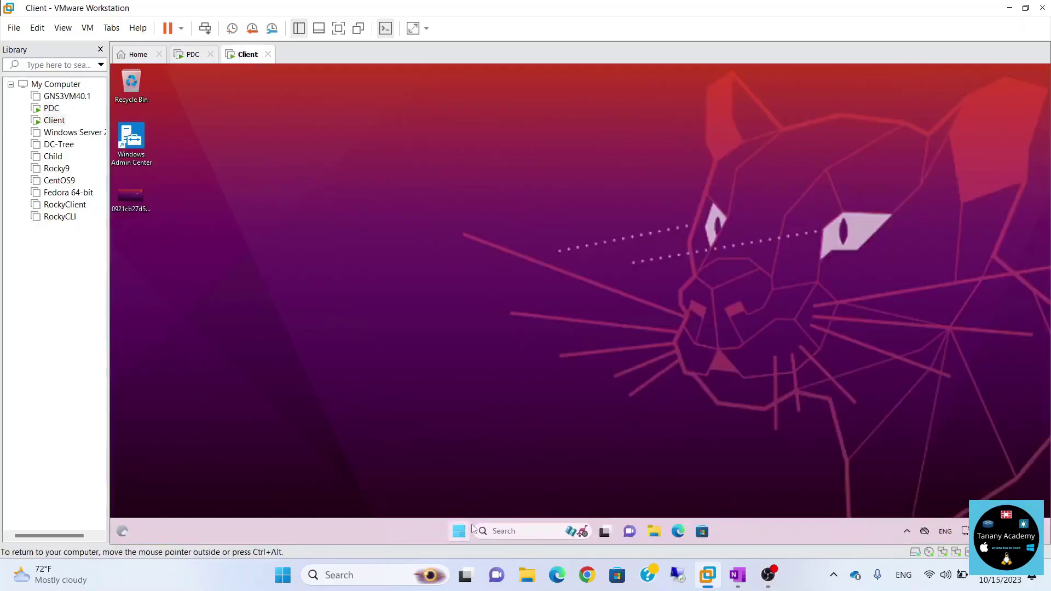
left_click(472, 493)
left_click(454, 452)
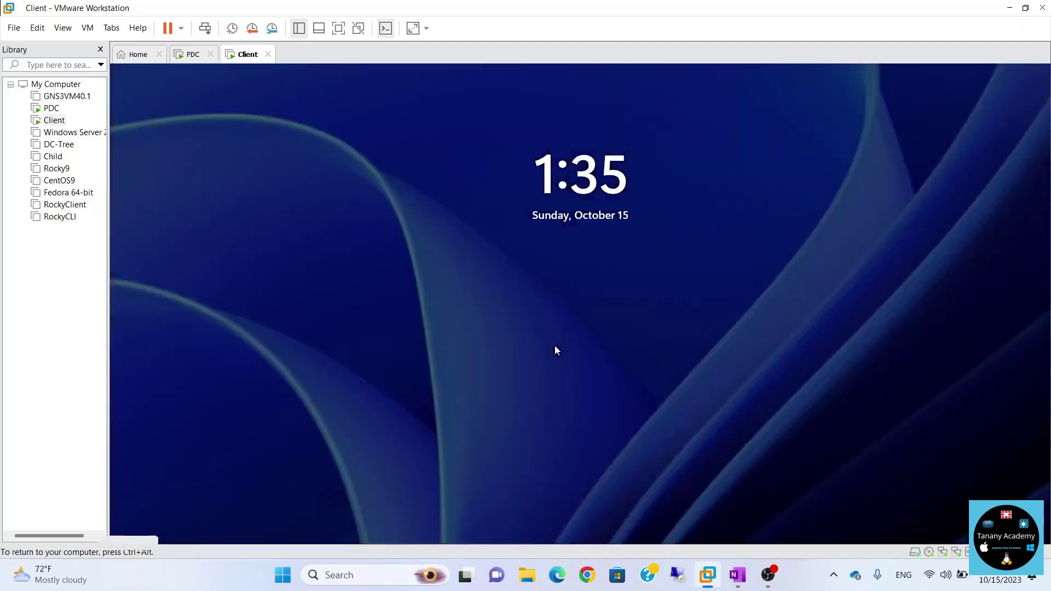
left_click(556, 350)
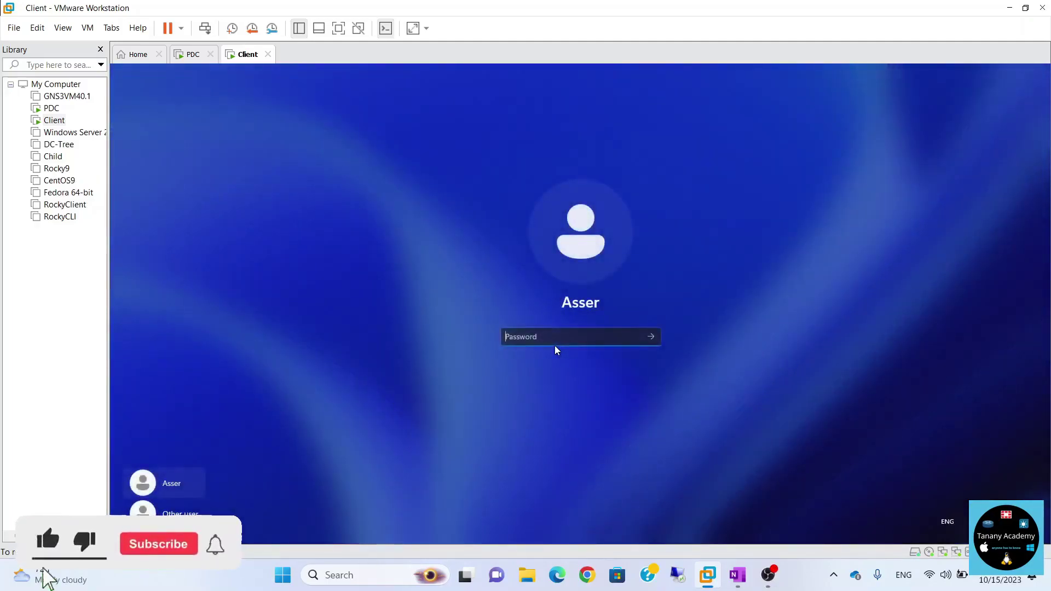
left_click(174, 510)
type("reem")
key("Tab")
type("P@ssw0rd")
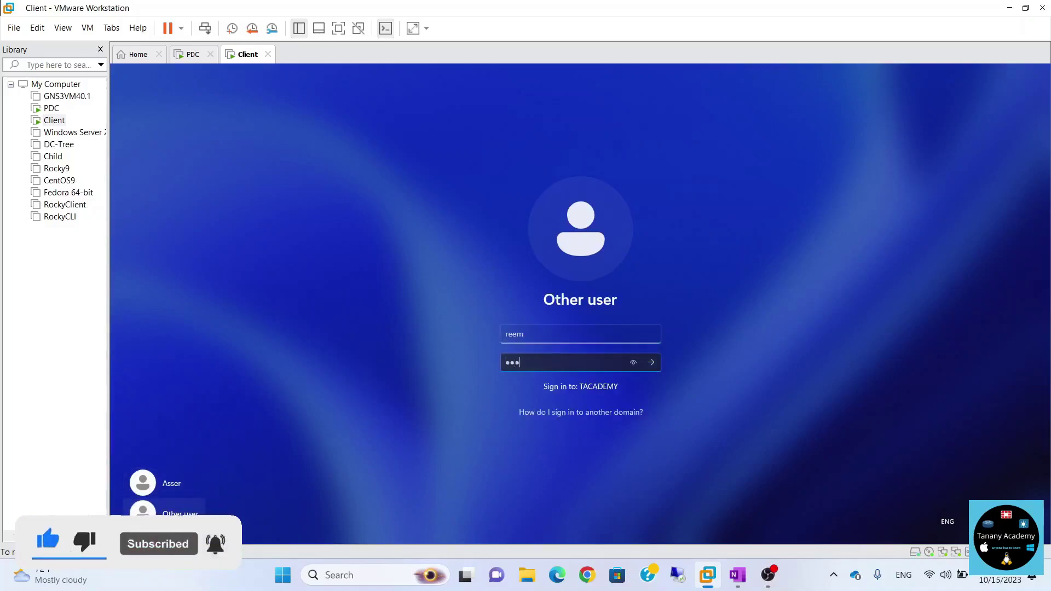
key("Return")
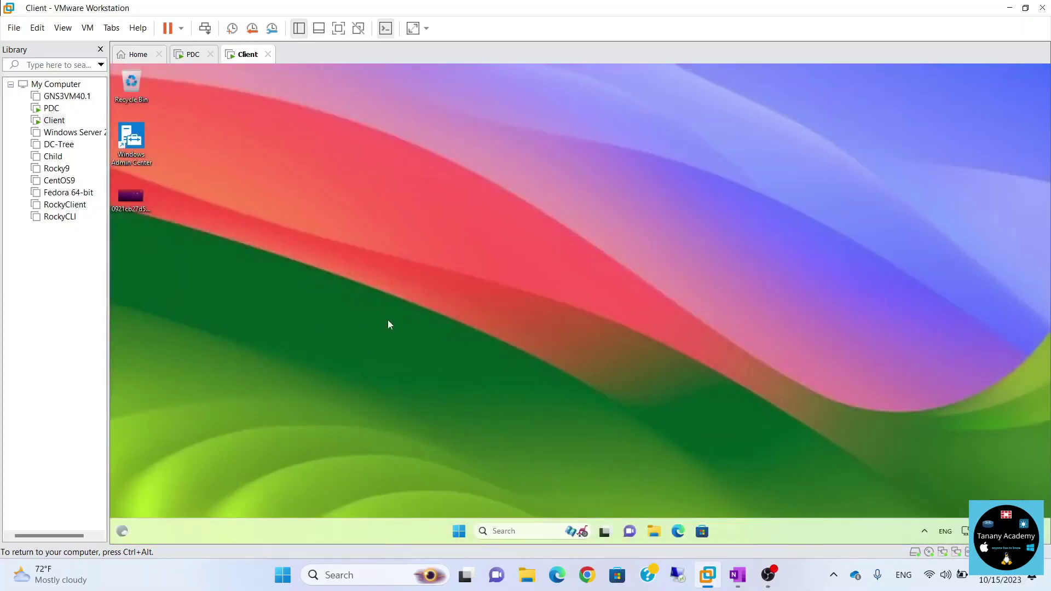
Try setting the purple PNG as desktop background, then release input and switch to the PDC VM.
left_click(126, 196)
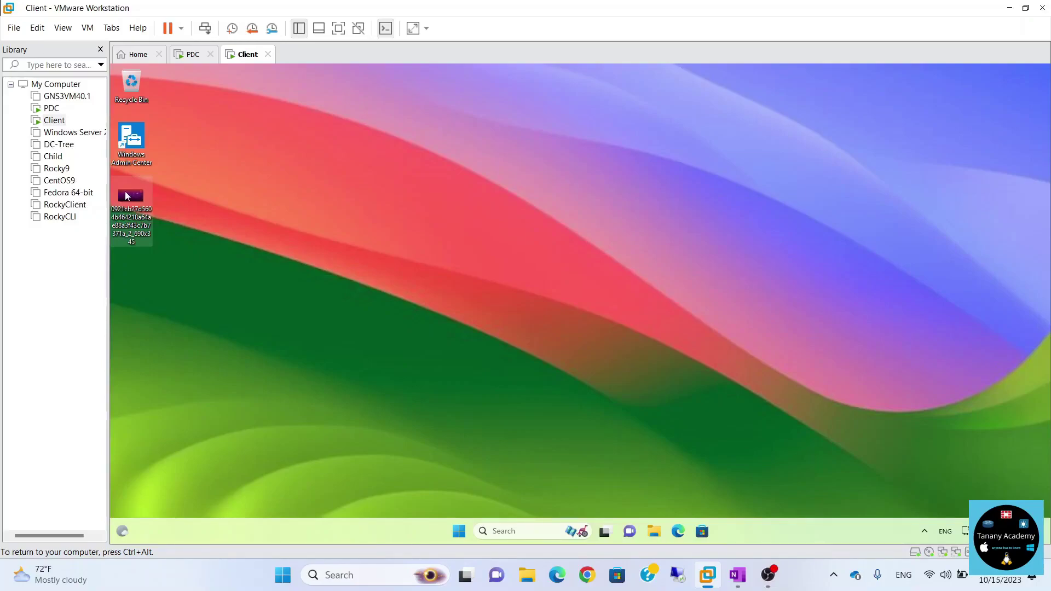
right_click(125, 191)
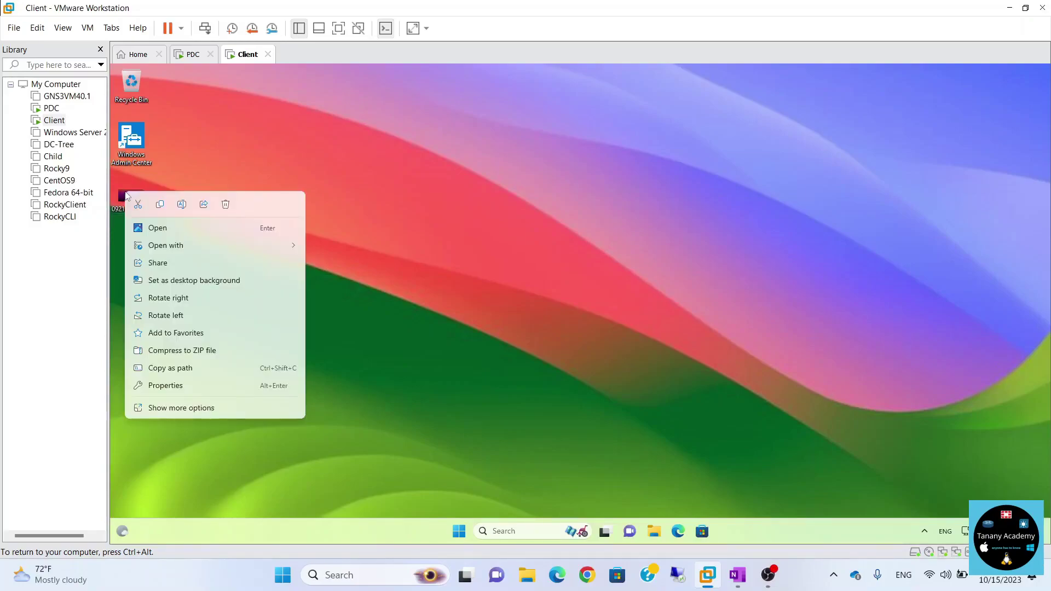
left_click(181, 284)
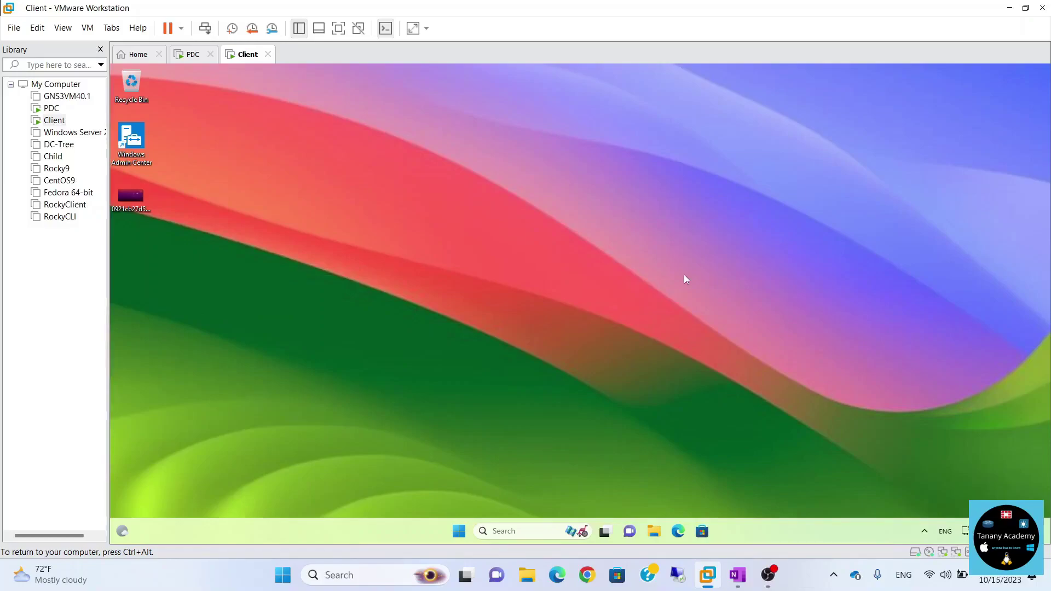
key("ctrl+alt")
left_click(192, 54)
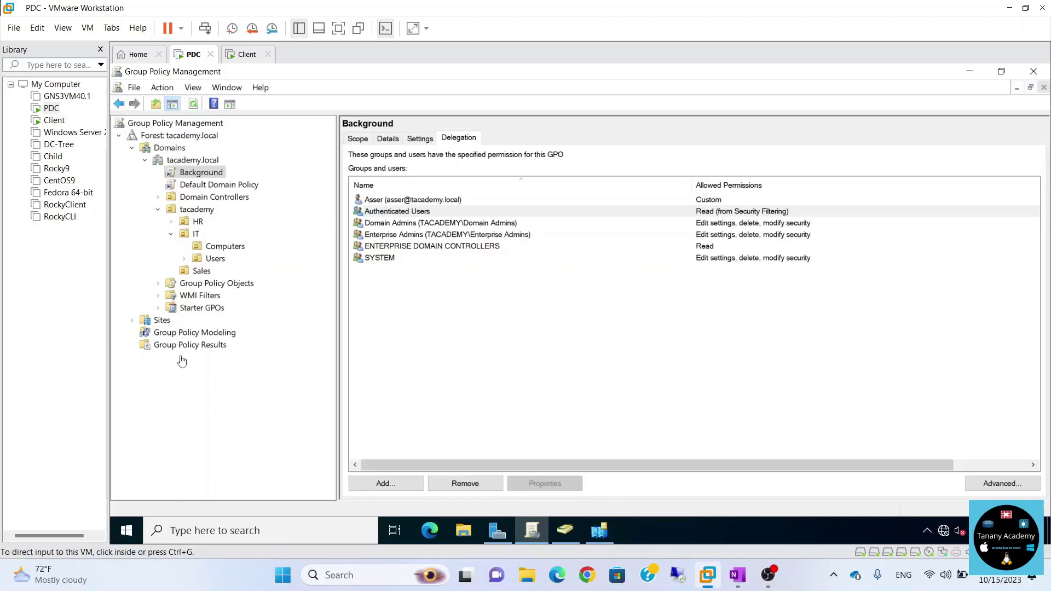
Select the Background link on tacademy.local, suppress the link warning, and mark the link Enforced.
left_click(207, 263)
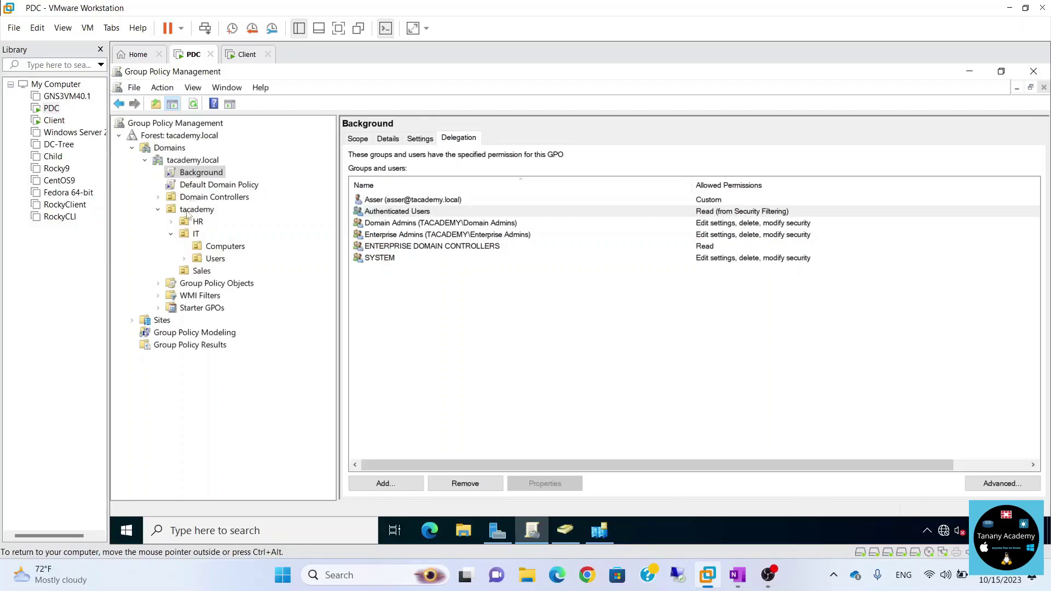
left_click(195, 234)
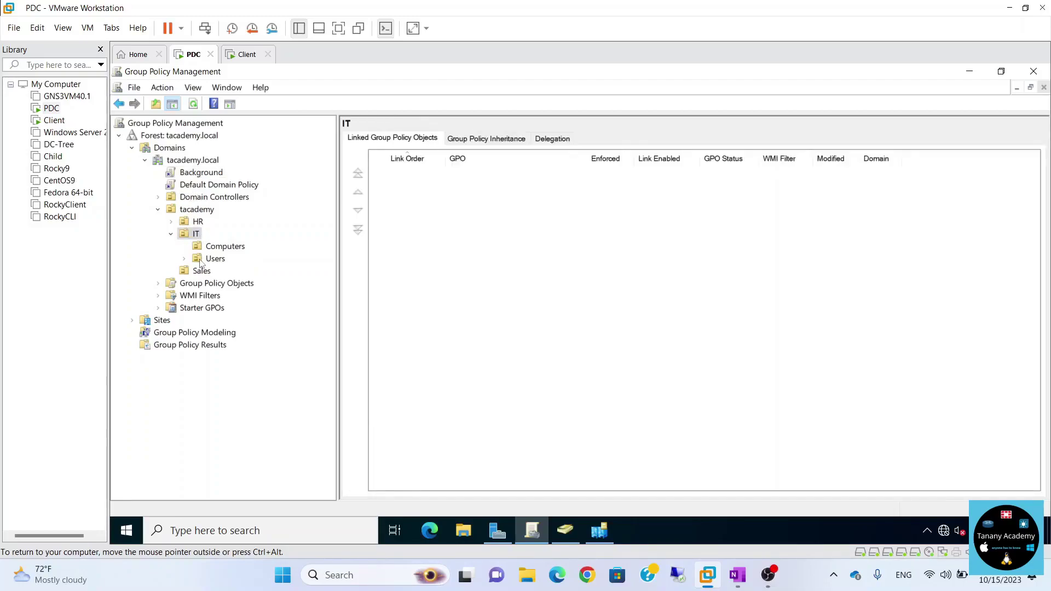
left_click(204, 260)
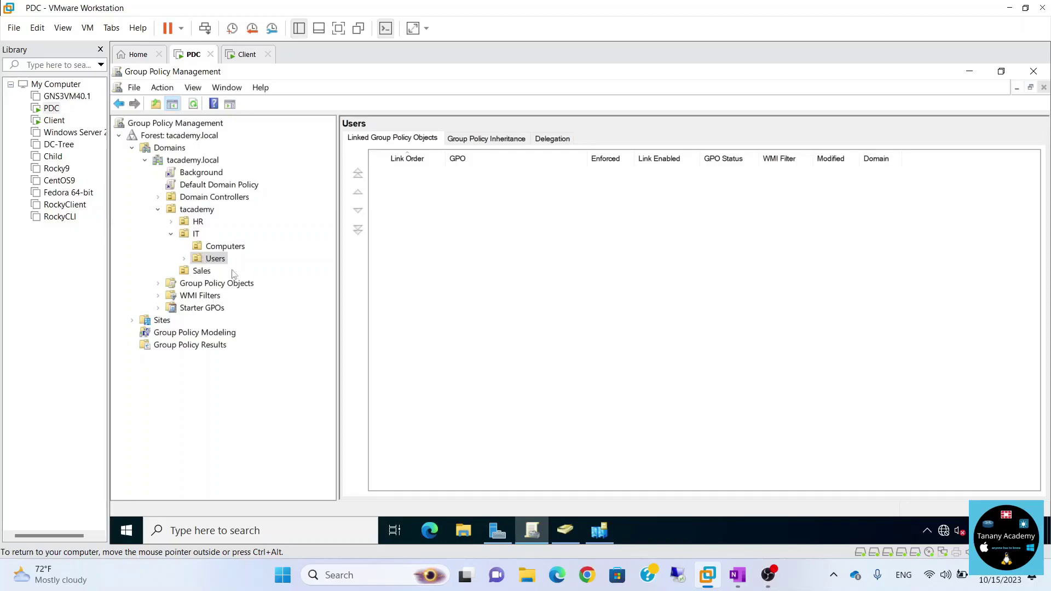
left_click(195, 174)
left_click(544, 324)
left_click(660, 323)
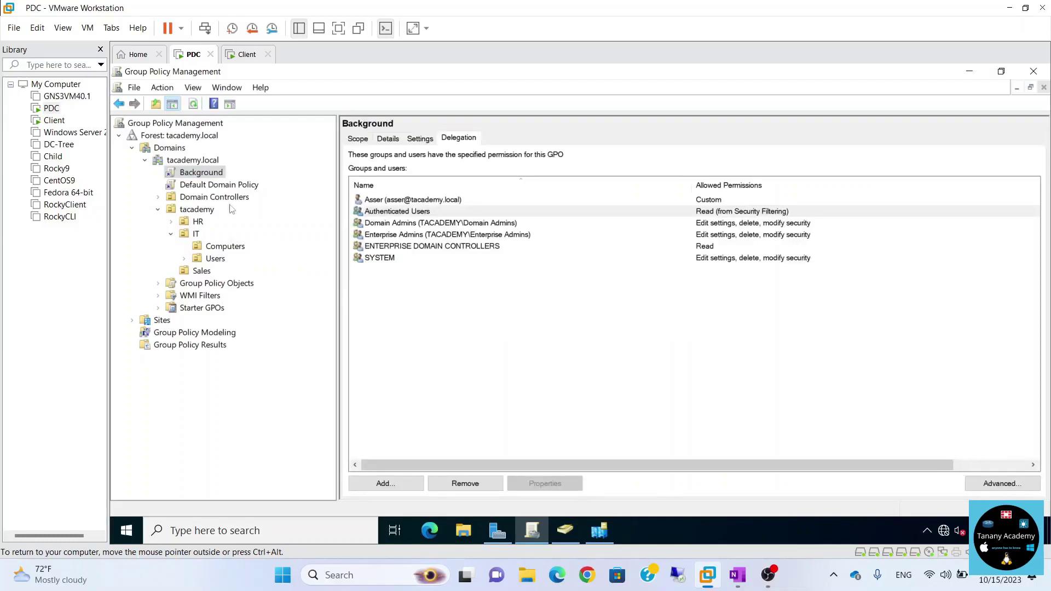
right_click(200, 176)
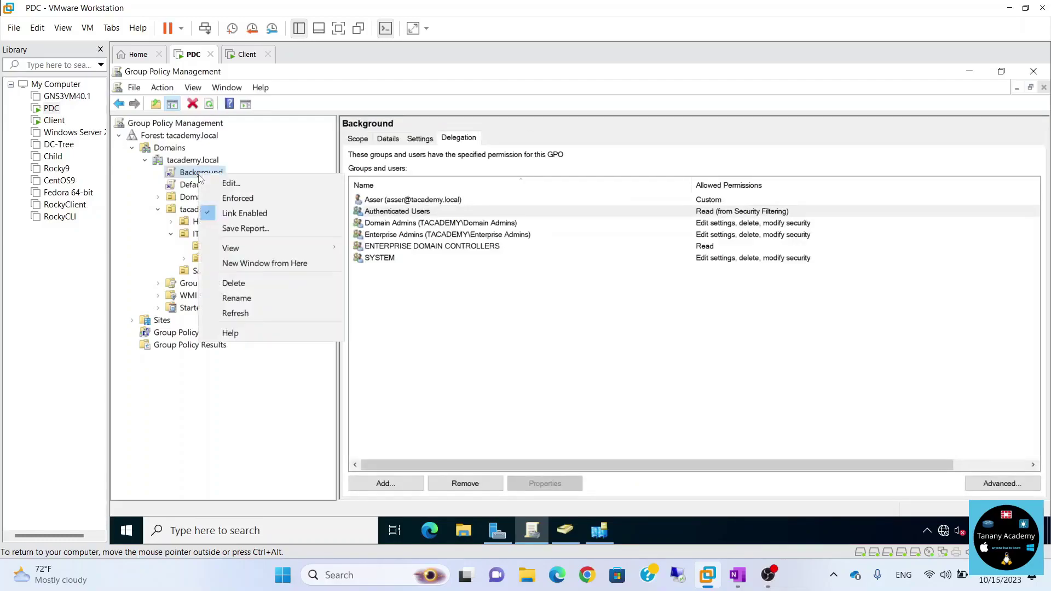
left_click(258, 198)
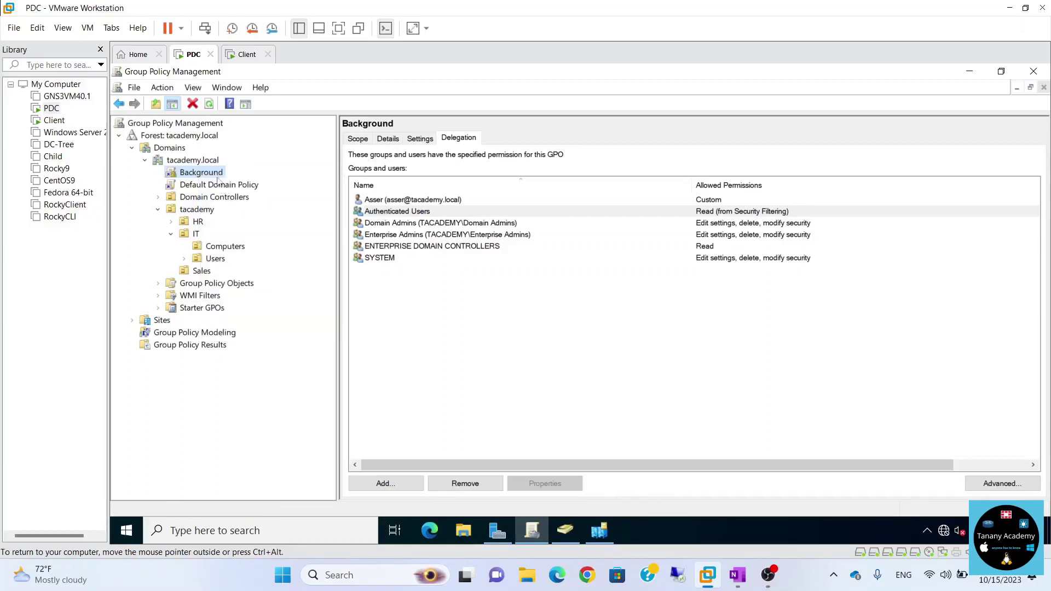
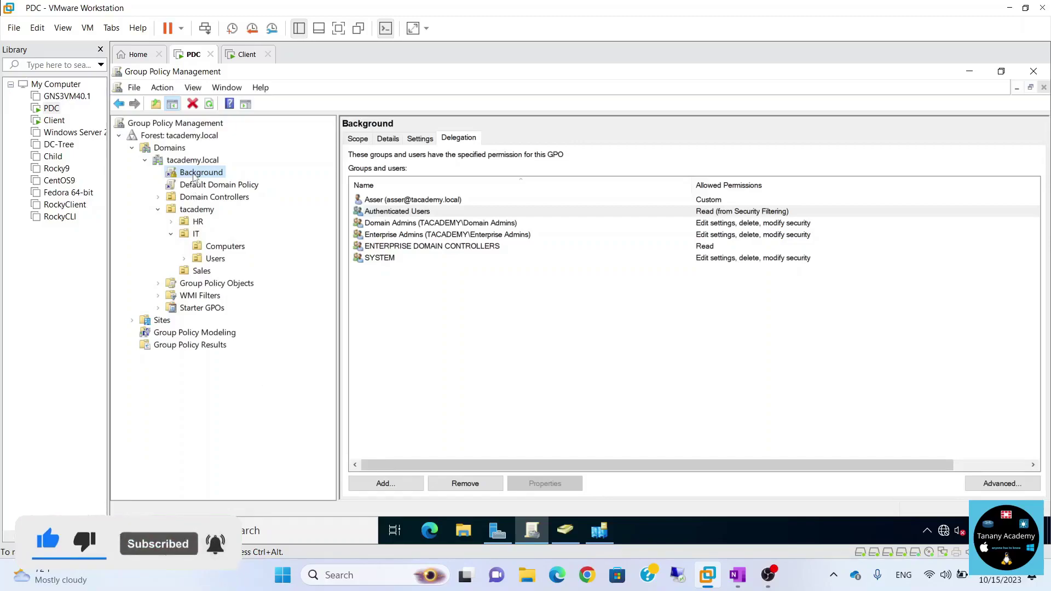
Remove the Background GPO link from the tacademy.local domain while keeping the GPO.
right_click(194, 173)
left_click(231, 200)
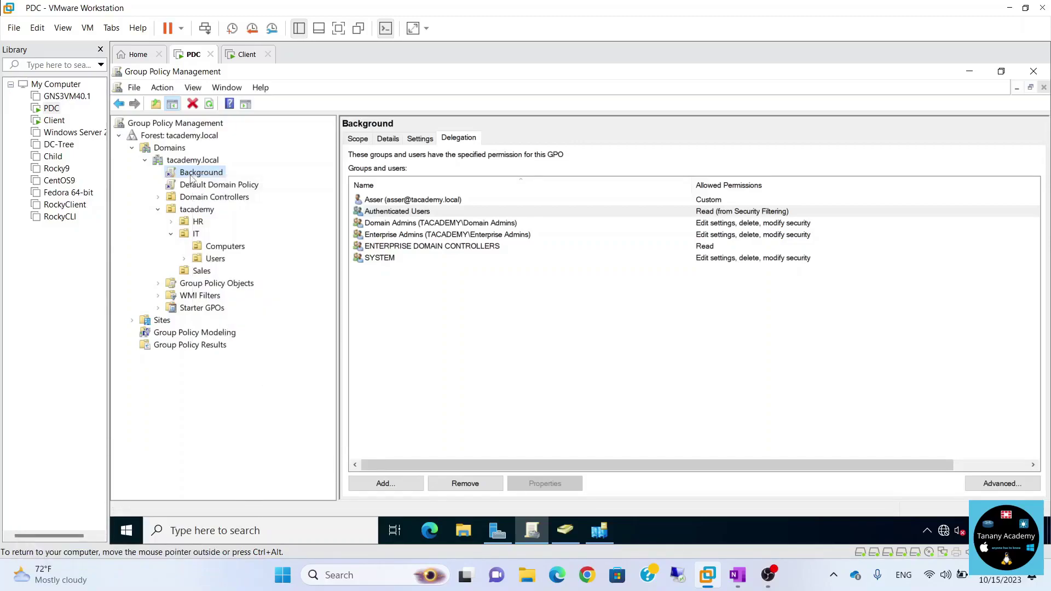
right_click(191, 174)
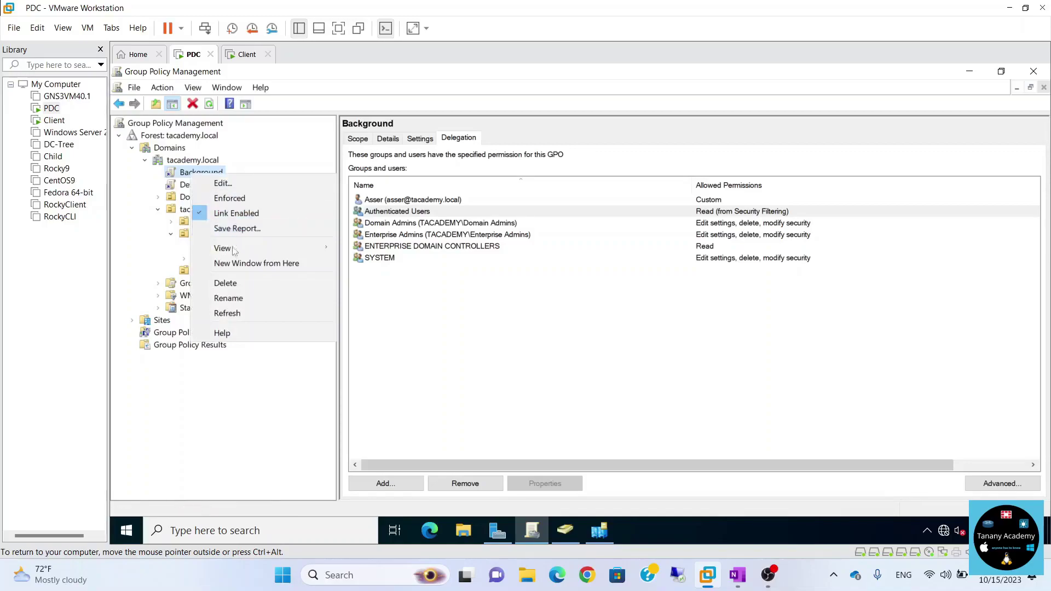
left_click(226, 283)
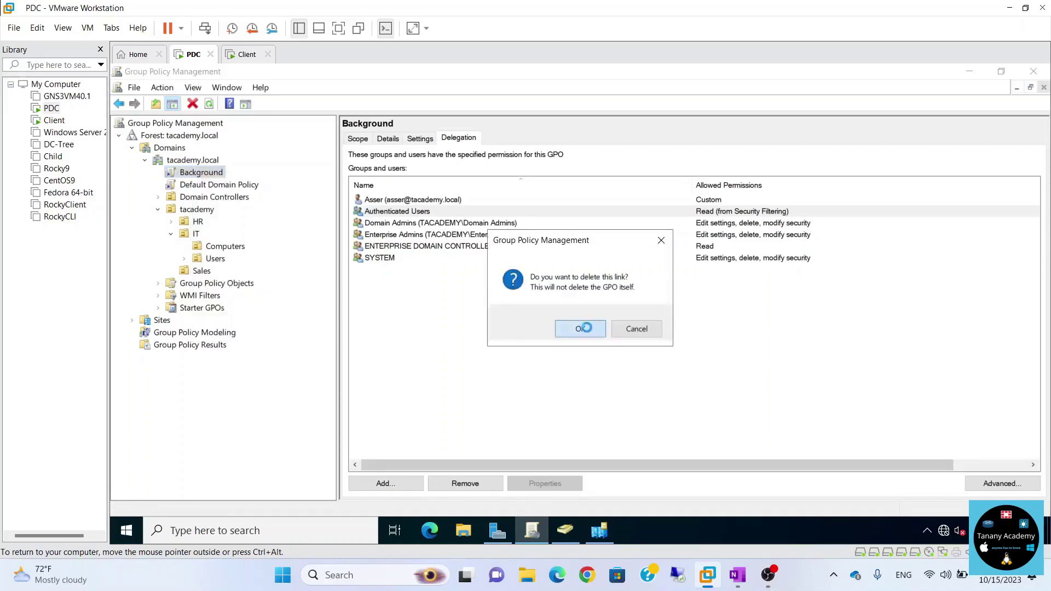
left_click(580, 327)
Link the existing Background GPO to the HR organizational unit and expand HR.
left_click(566, 531)
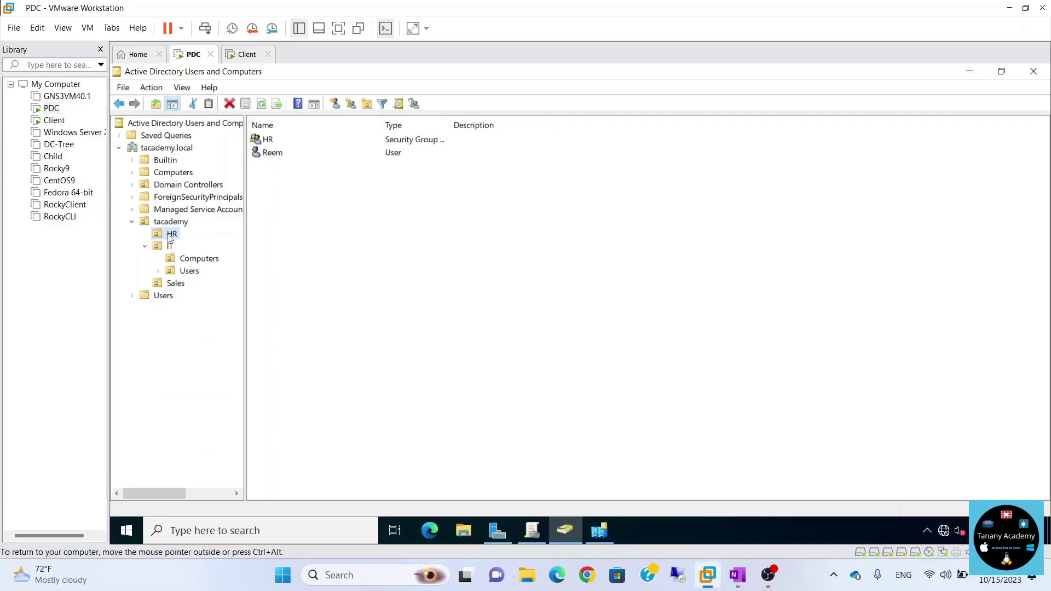
left_click(532, 531)
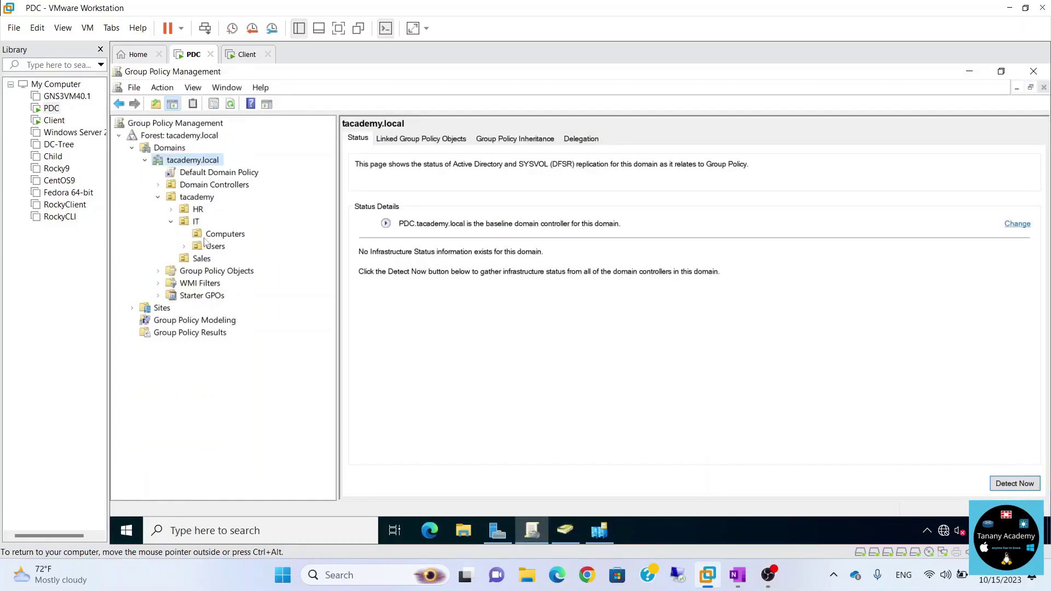
left_click(197, 210)
right_click(197, 210)
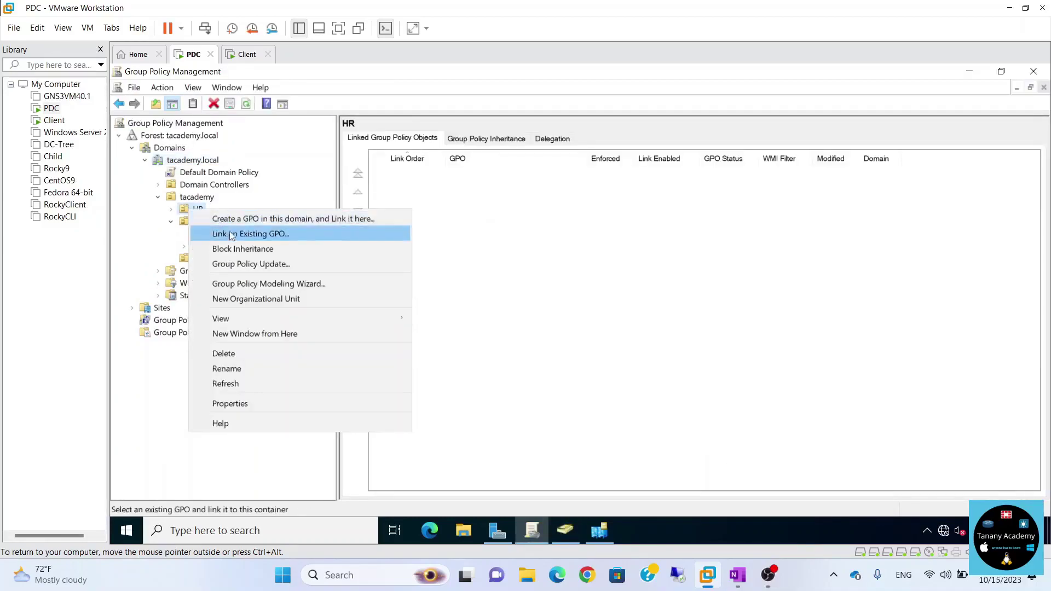
left_click(235, 232)
left_click(492, 252)
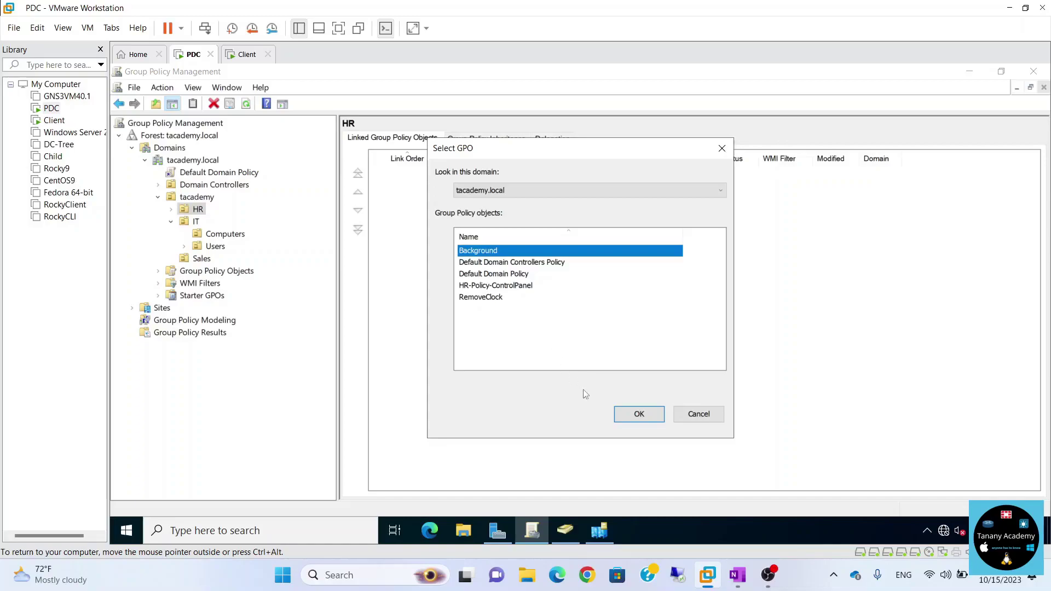
left_click(638, 414)
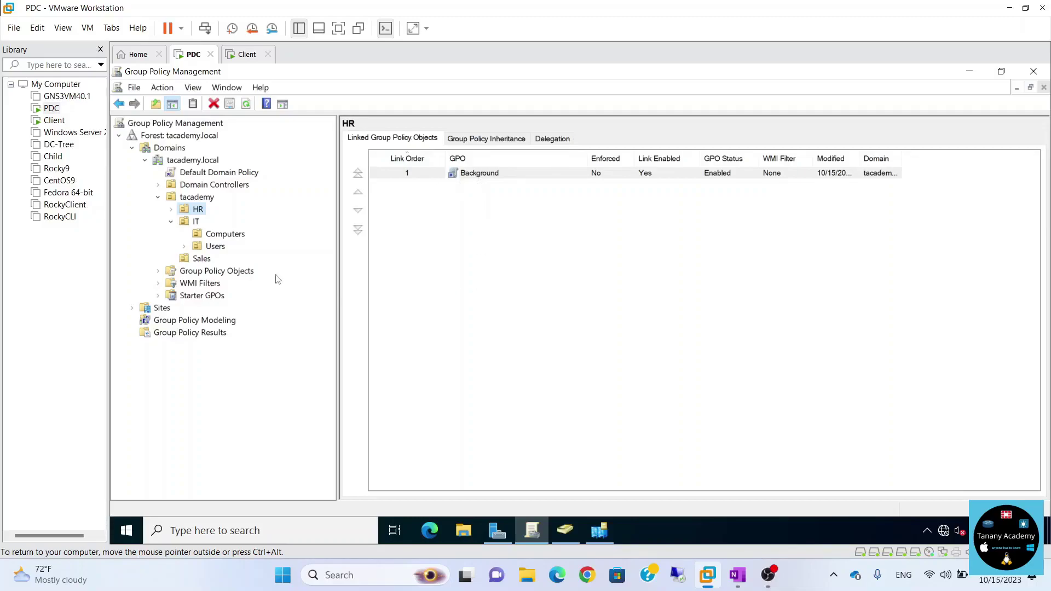
left_click(170, 210)
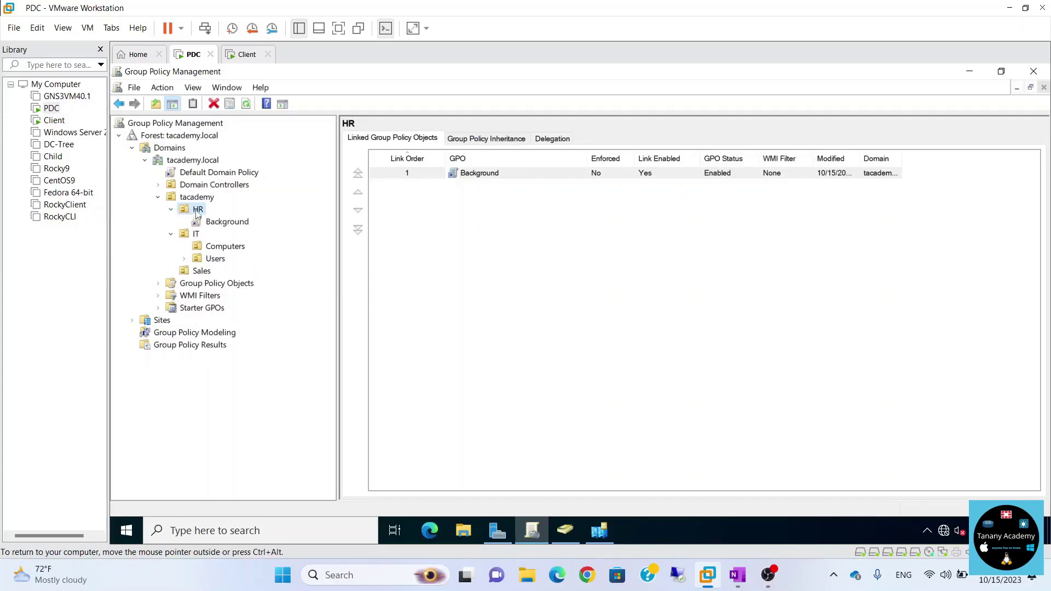
Create a new GPO named 'Background 2' linked to the HR unit.
right_click(198, 214)
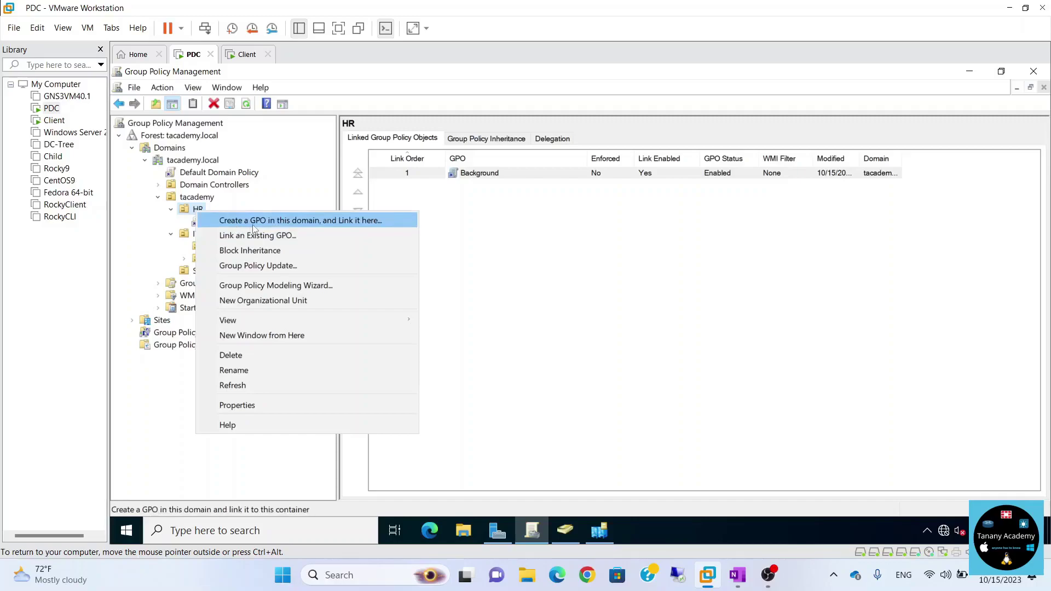
left_click(253, 222)
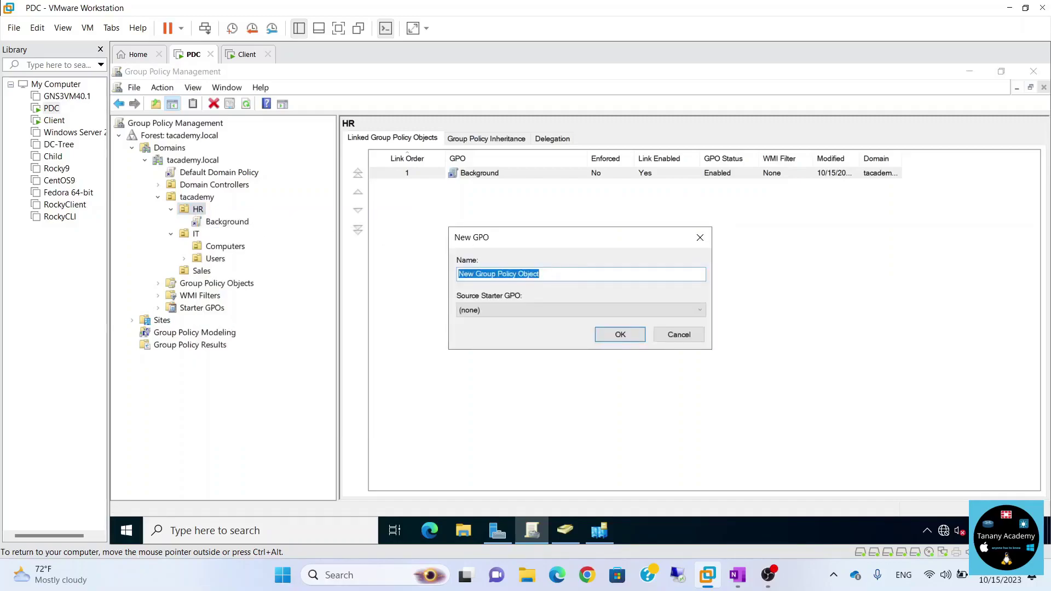
type("Background 2")
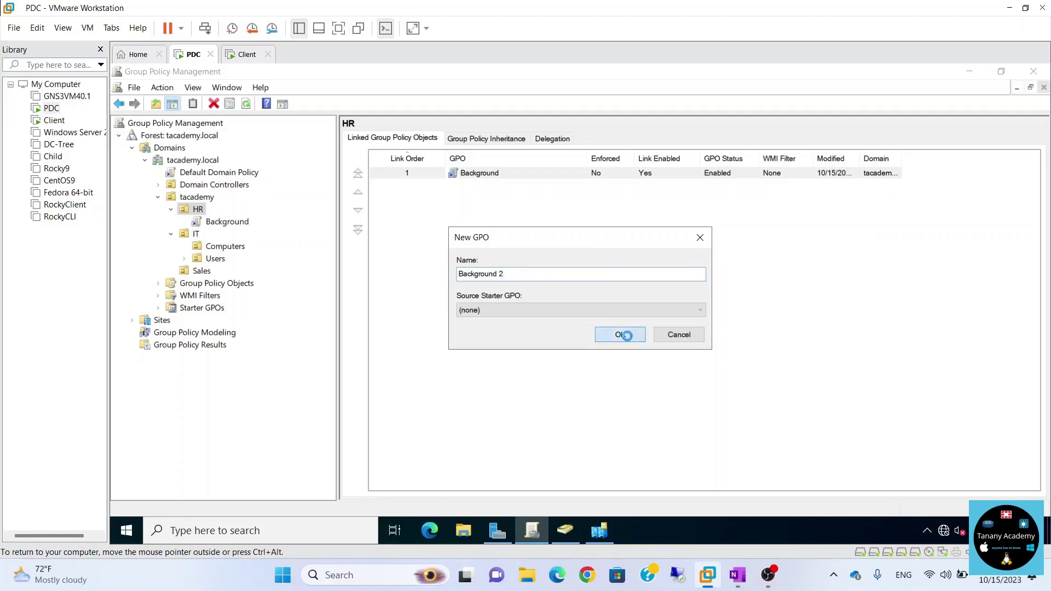
left_click(628, 337)
Open Background 2 in the policy editor, then switch to the Client machine.
right_click(484, 188)
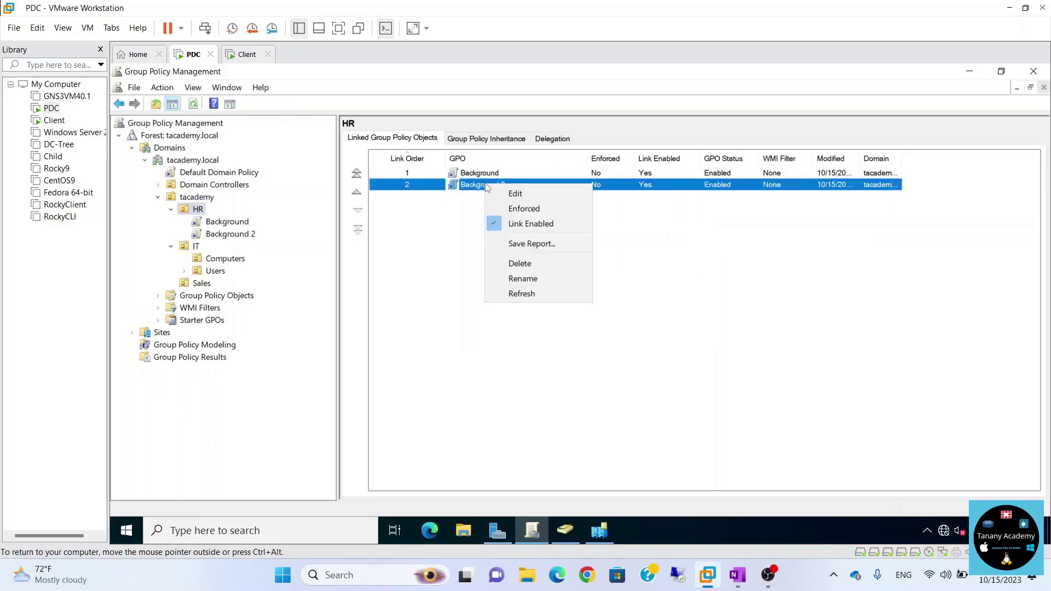
left_click(507, 192)
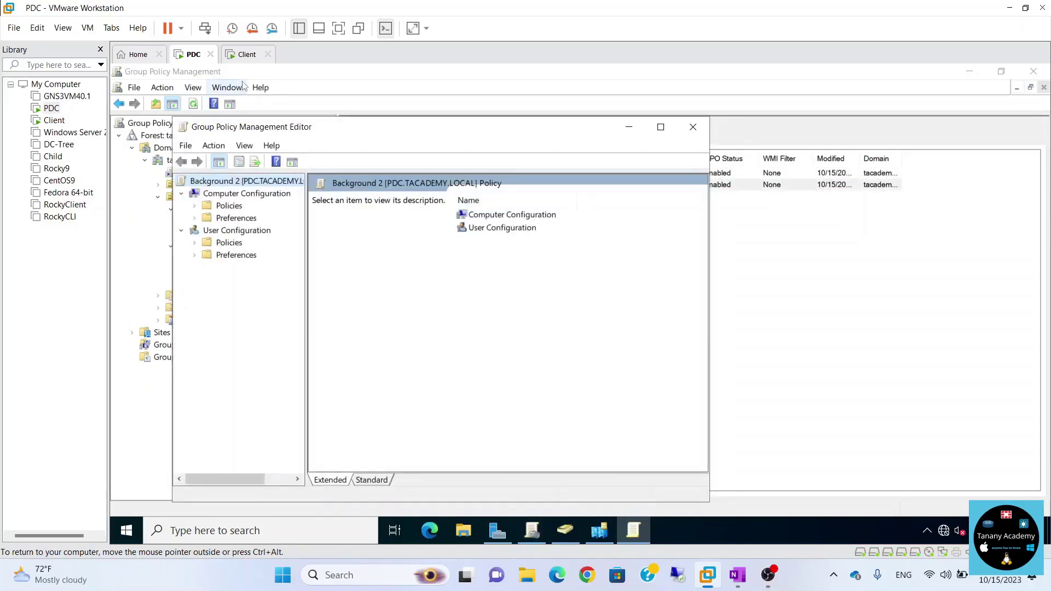
left_click(243, 54)
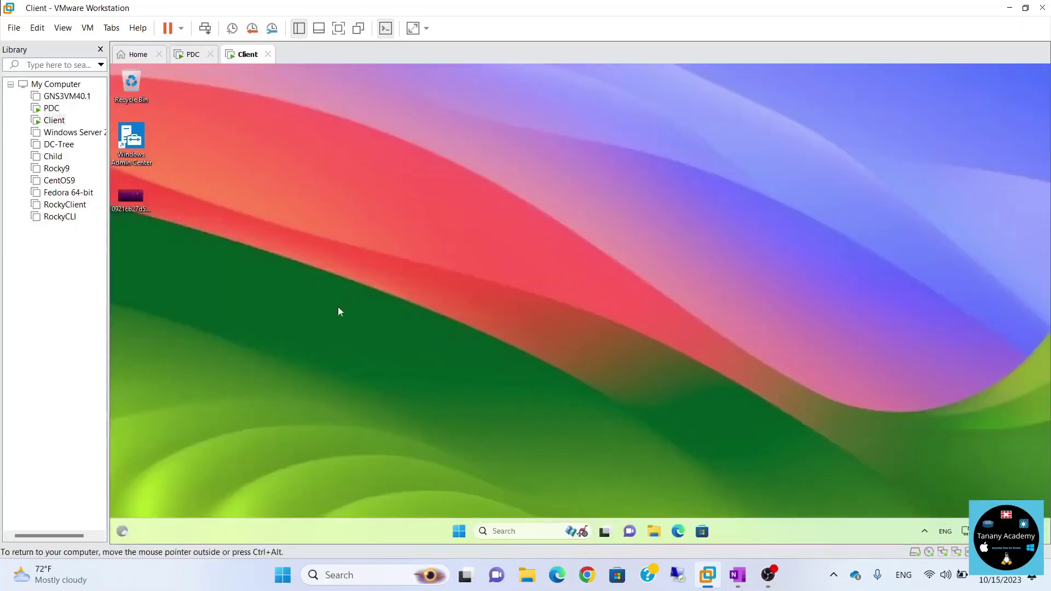
Copy the desktop image file and open the \\pdc\img share from Run.
right_click(132, 201)
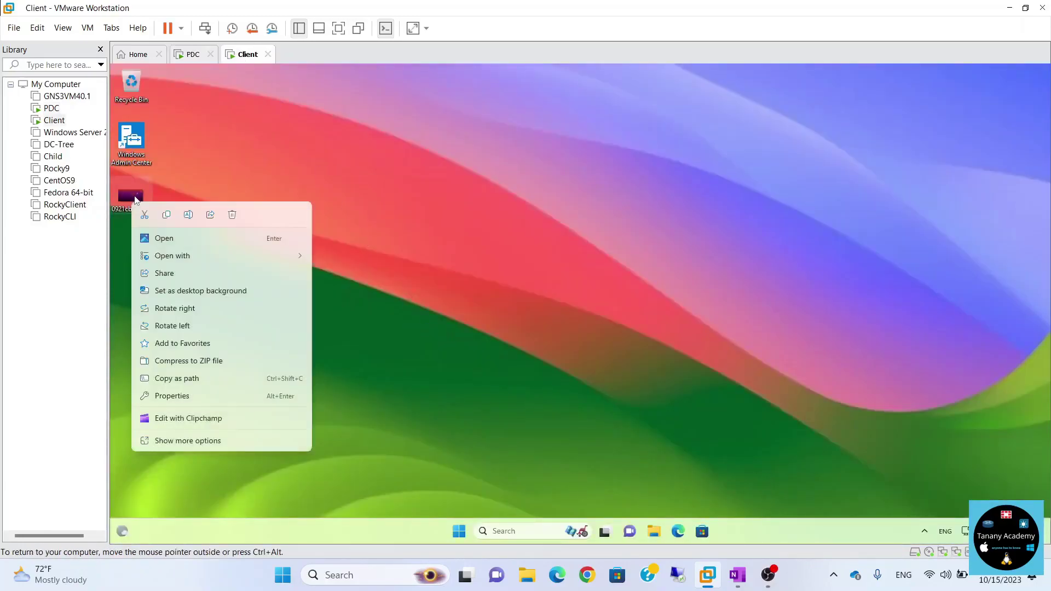
left_click(167, 215)
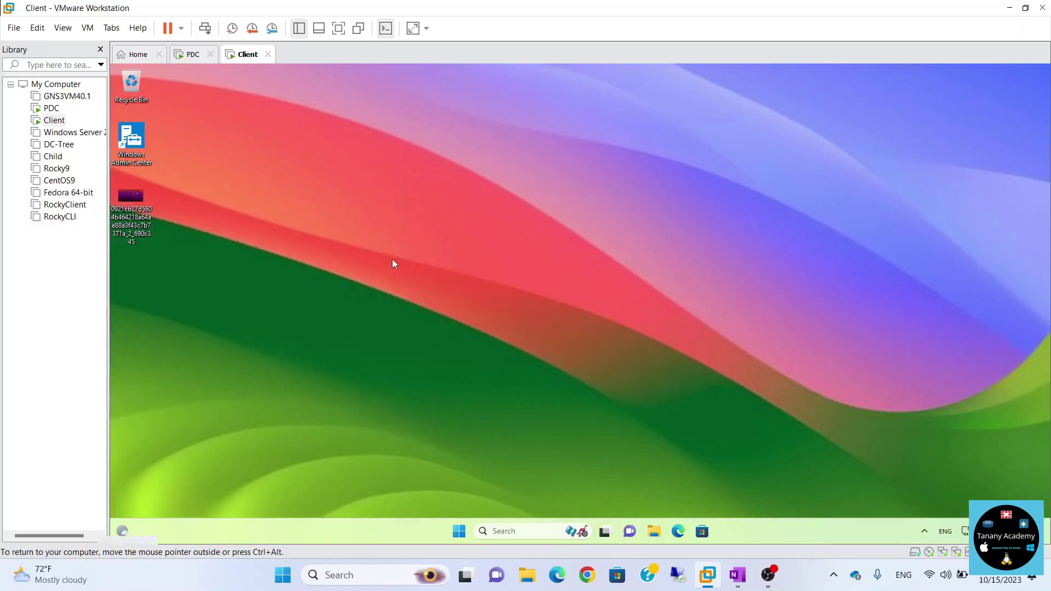
key("super+r")
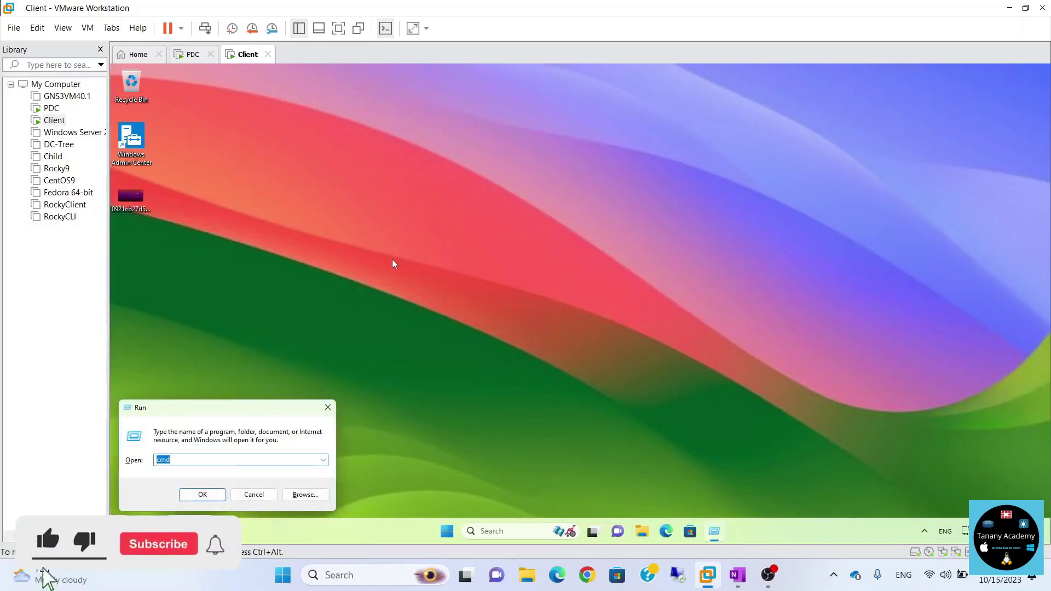
type("\\\\")
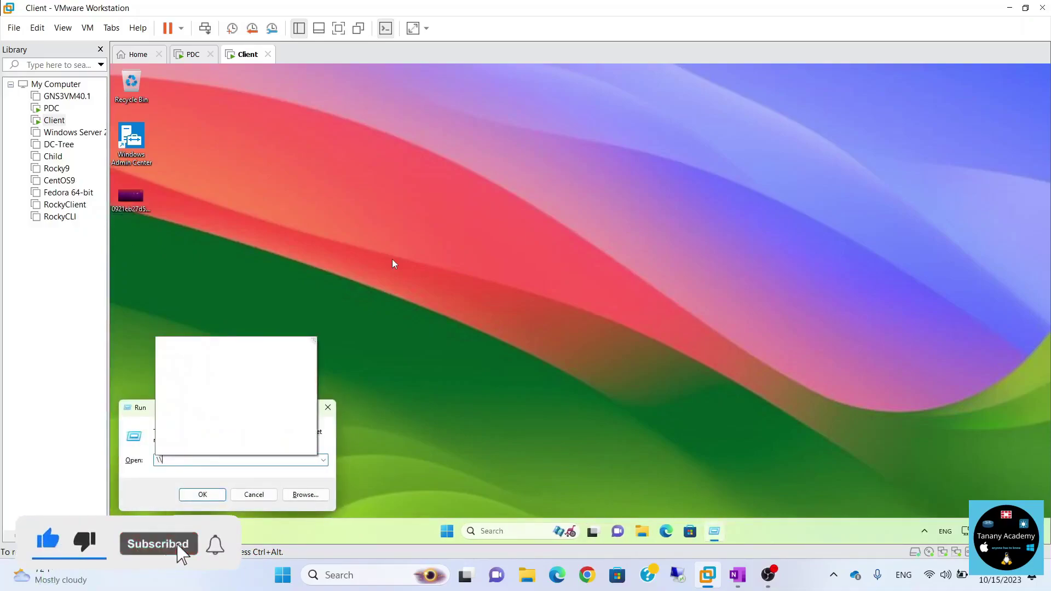
type("pd")
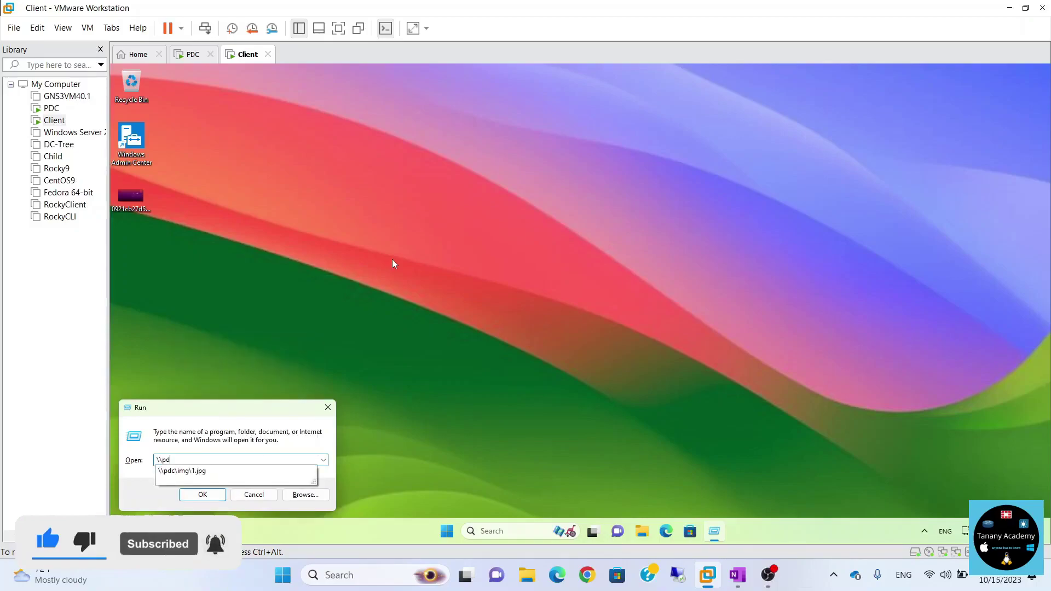
type("c")
key("Down")
key("BackSpace")
key("BackSpace")
key("BackSpace")
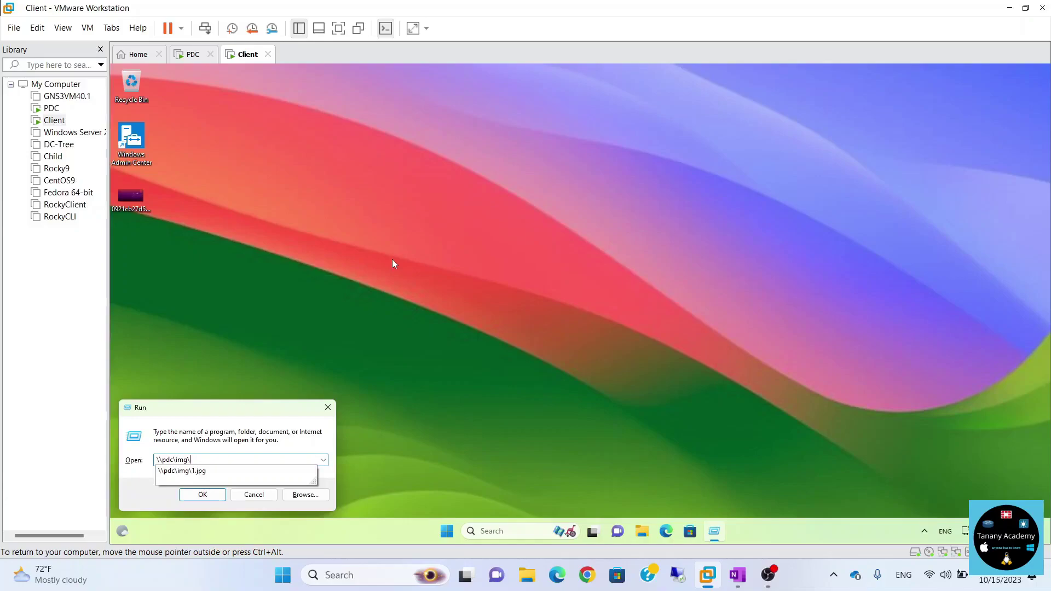
key("Return")
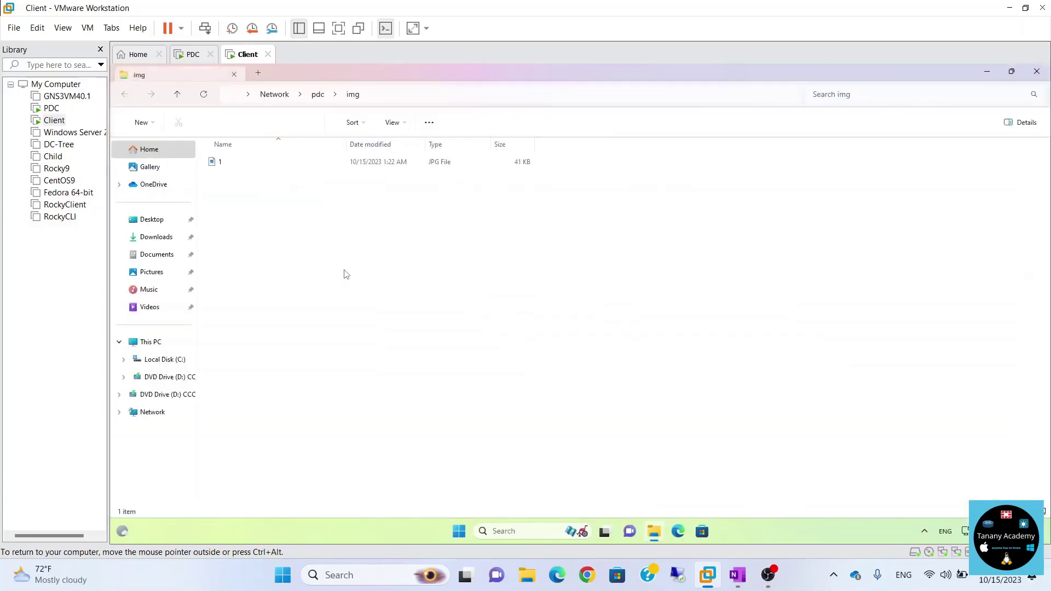
Attempt pasting into the share, cancel the Access Denied error, and return to the PDC.
right_click(351, 267)
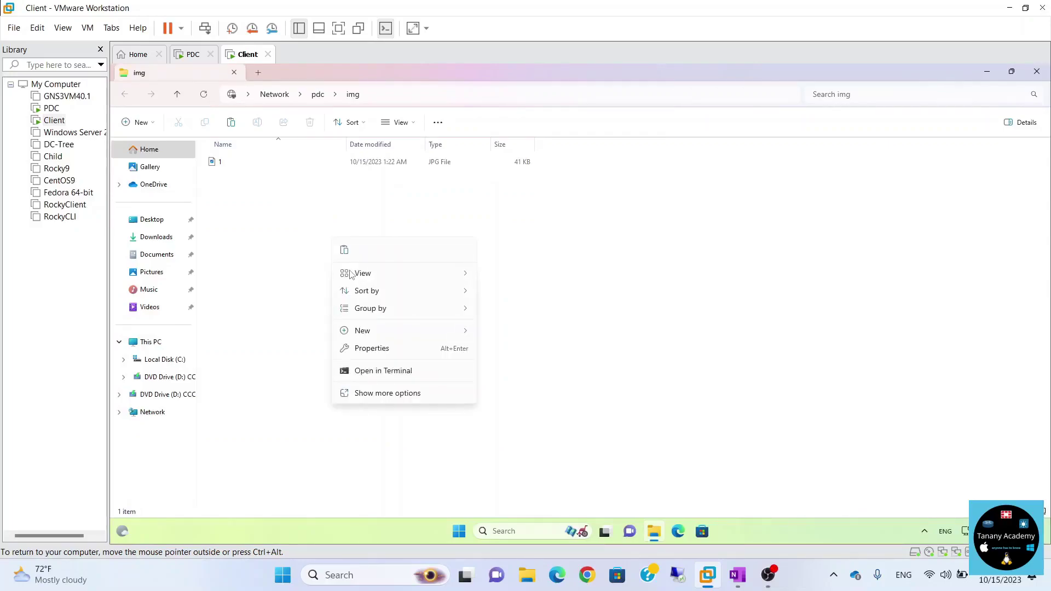
left_click(344, 255)
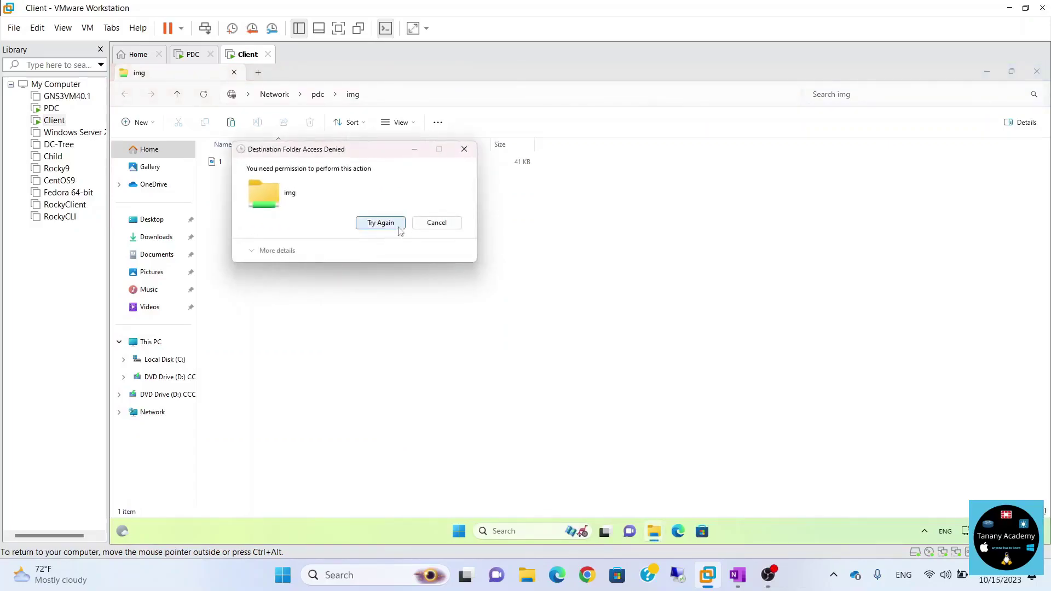
left_click(438, 223)
left_click(1036, 73)
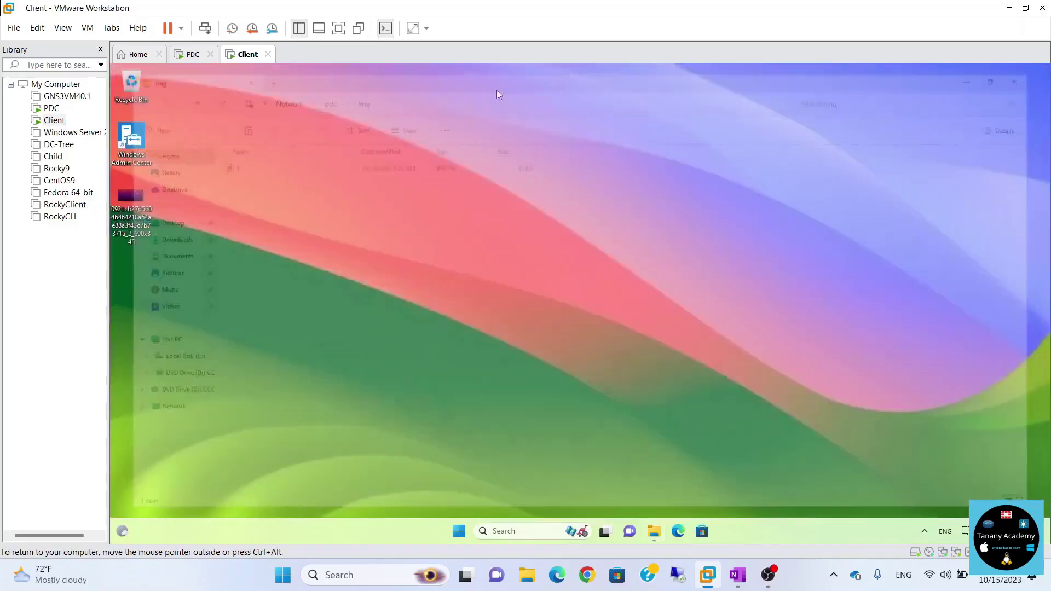
left_click(198, 55)
Browse client1's C$ share to the user's Desktop and select the PNG image.
left_click(535, 369)
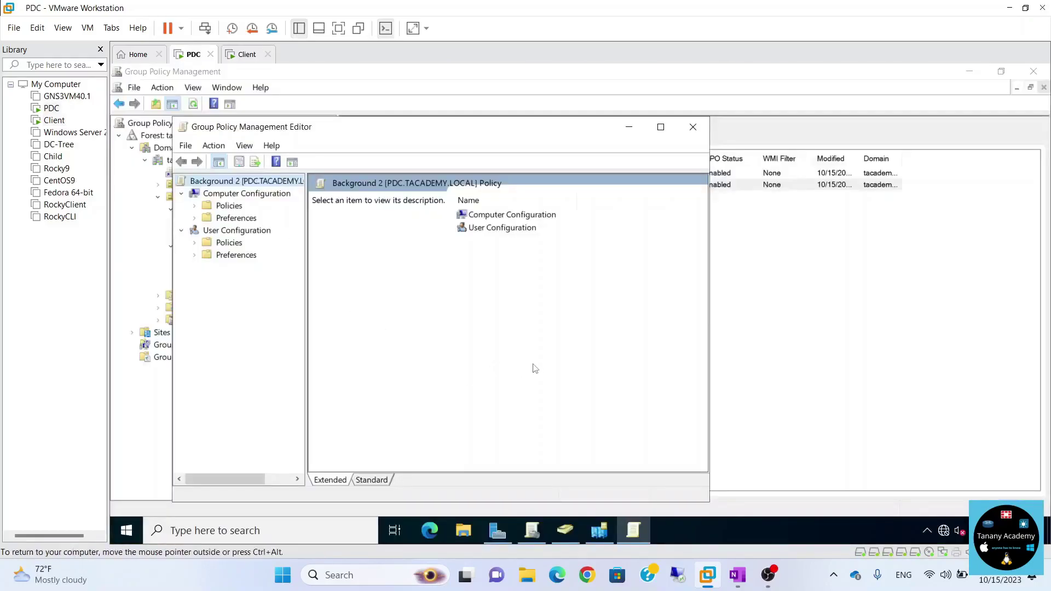
key("super+r")
type("\\cl")
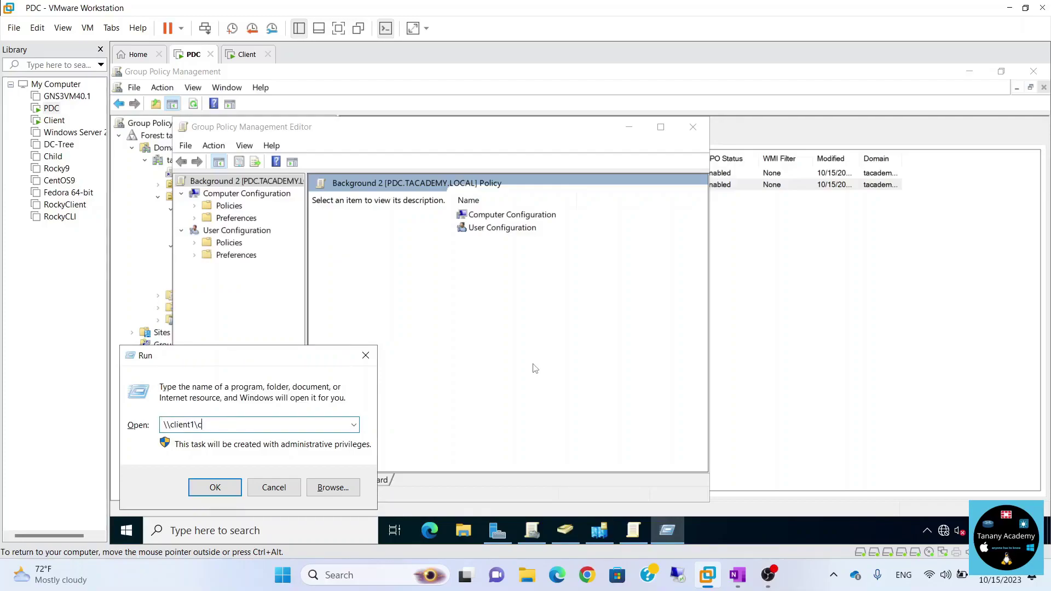
type("ient1\\c$")
key("Return")
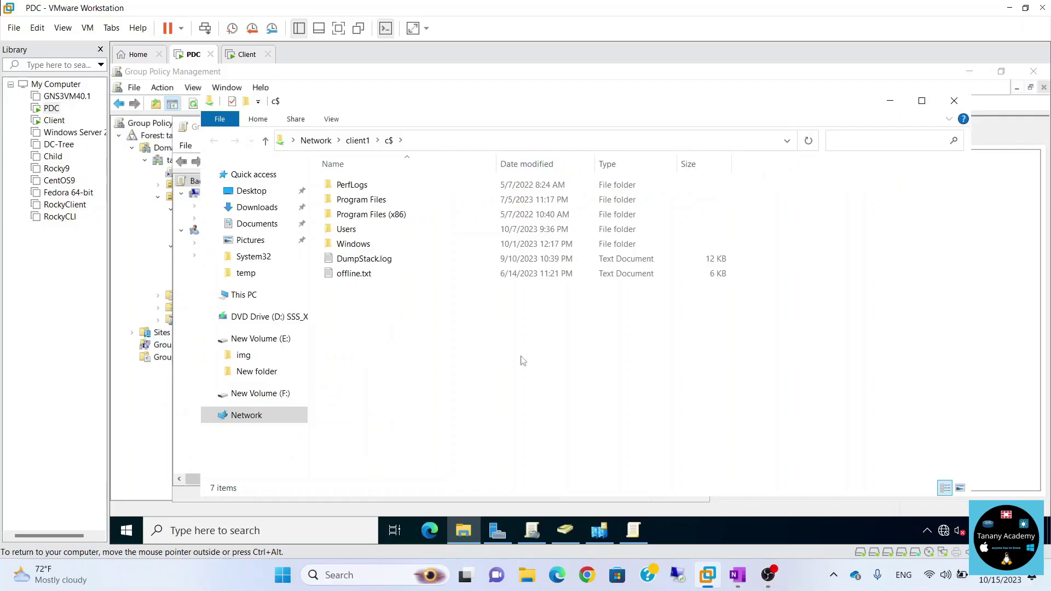
double_click(346, 229)
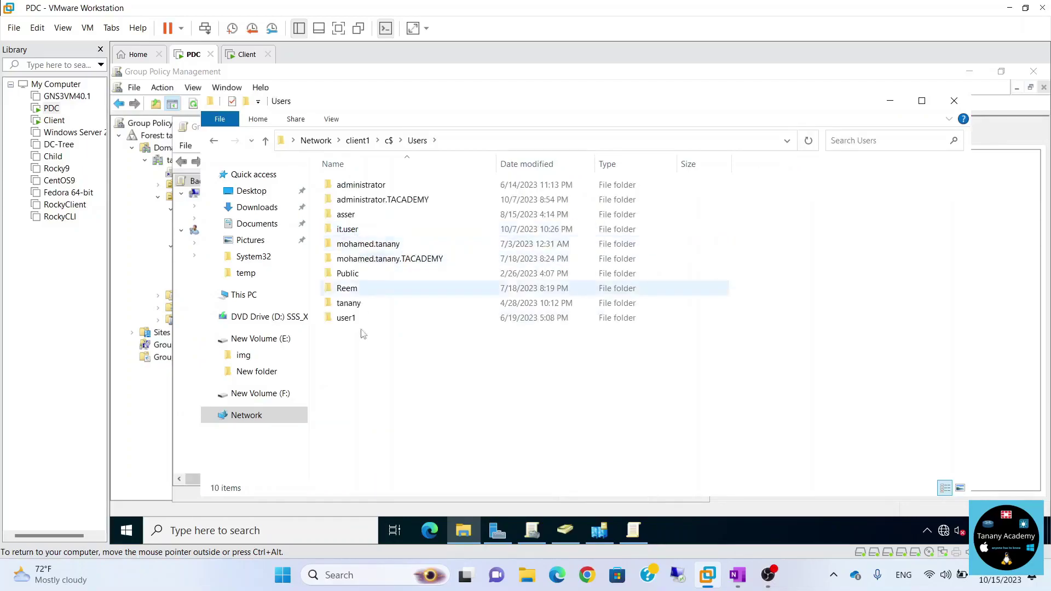
double_click(351, 289)
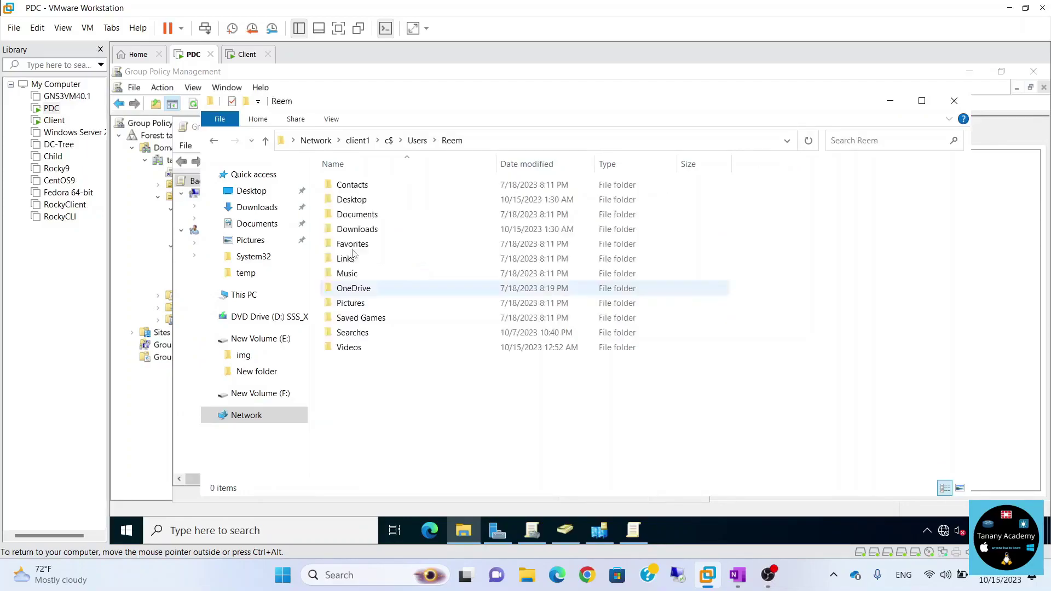
double_click(357, 200)
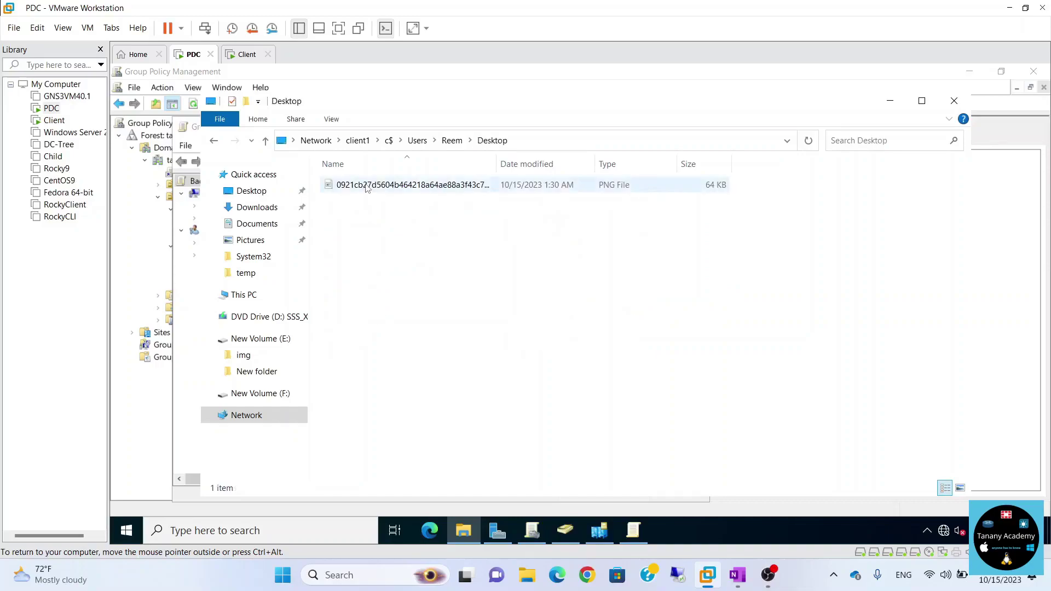
left_click(364, 187)
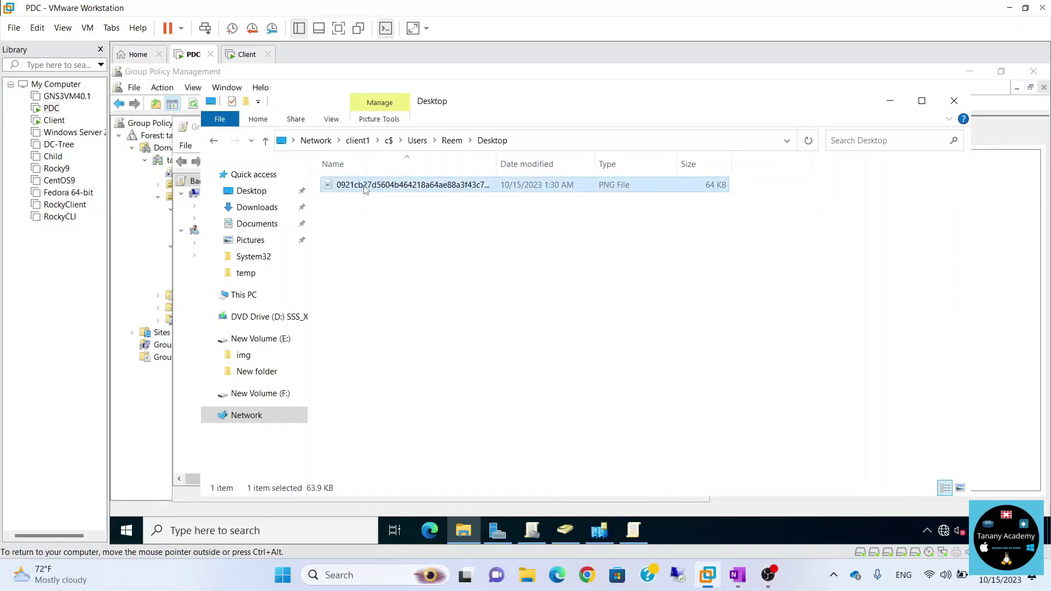
Paste the PNG into E:\img, rename it 2.png, and minimize Explorer.
left_click(260, 354)
key("ctrl+v")
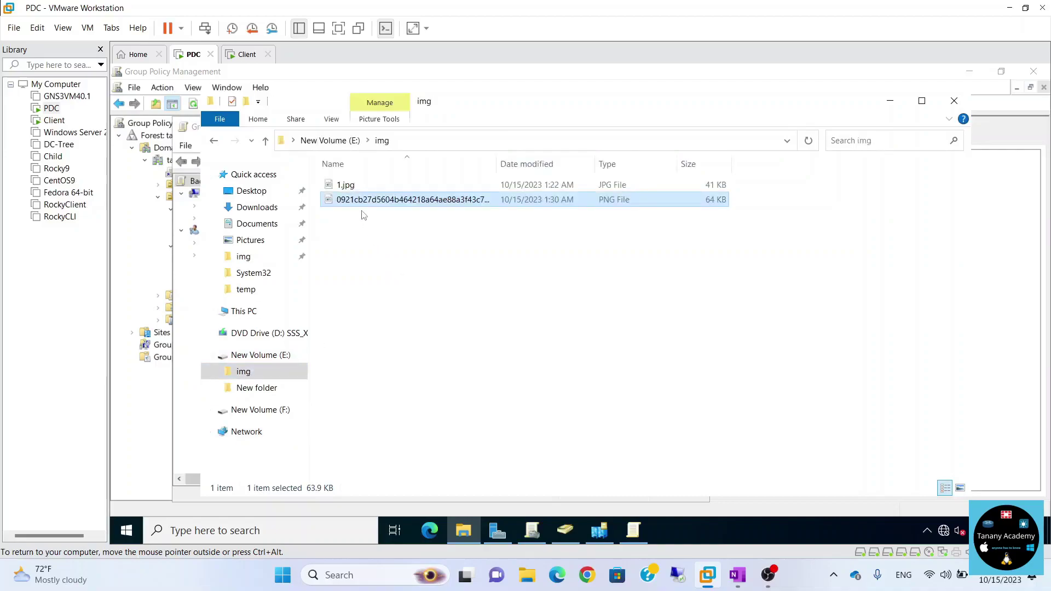
key("F2")
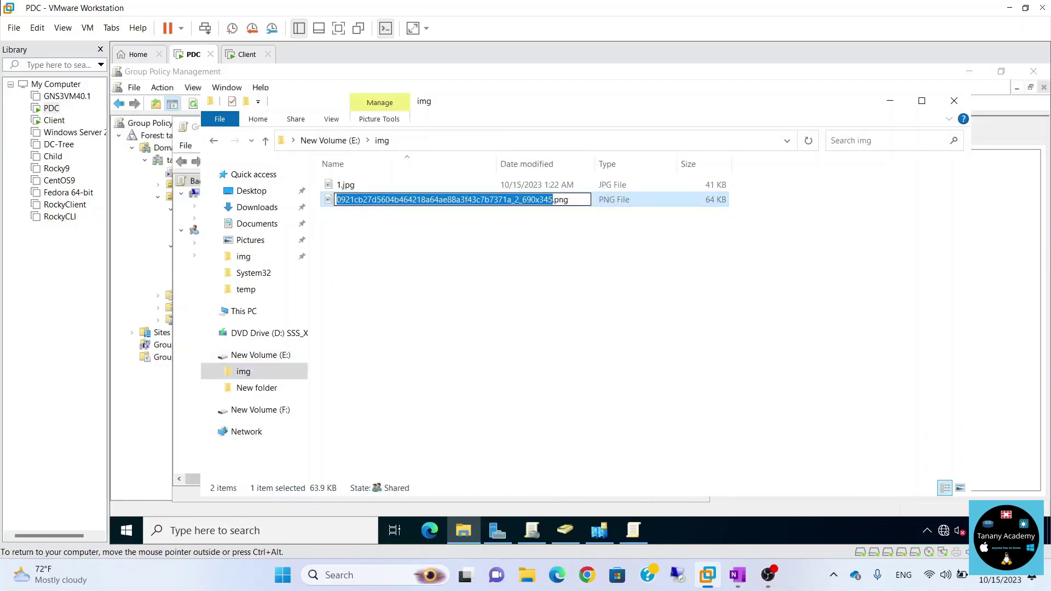
type("2")
key("Return")
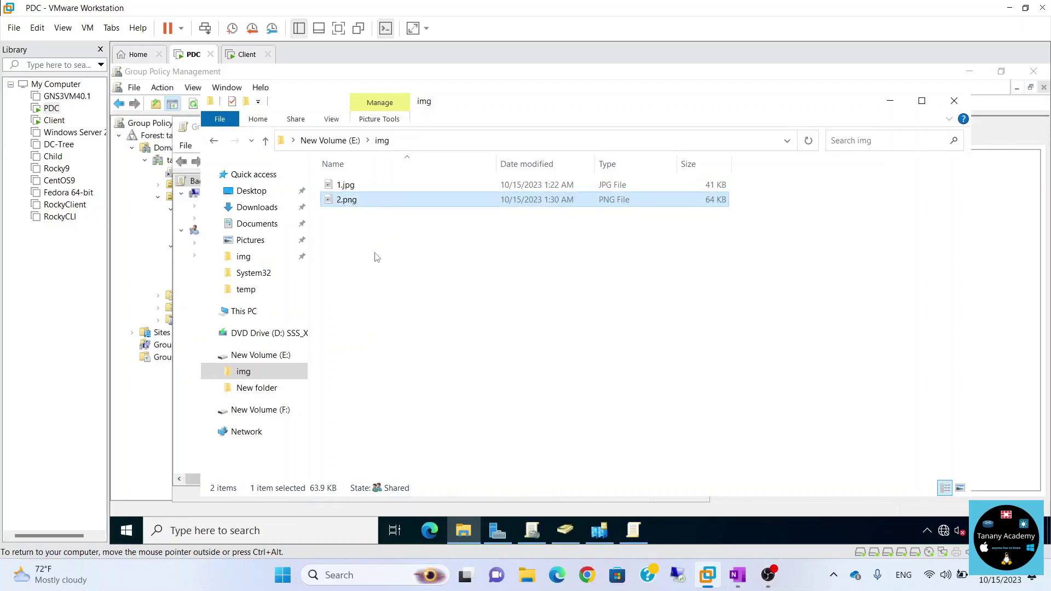
left_click(375, 257)
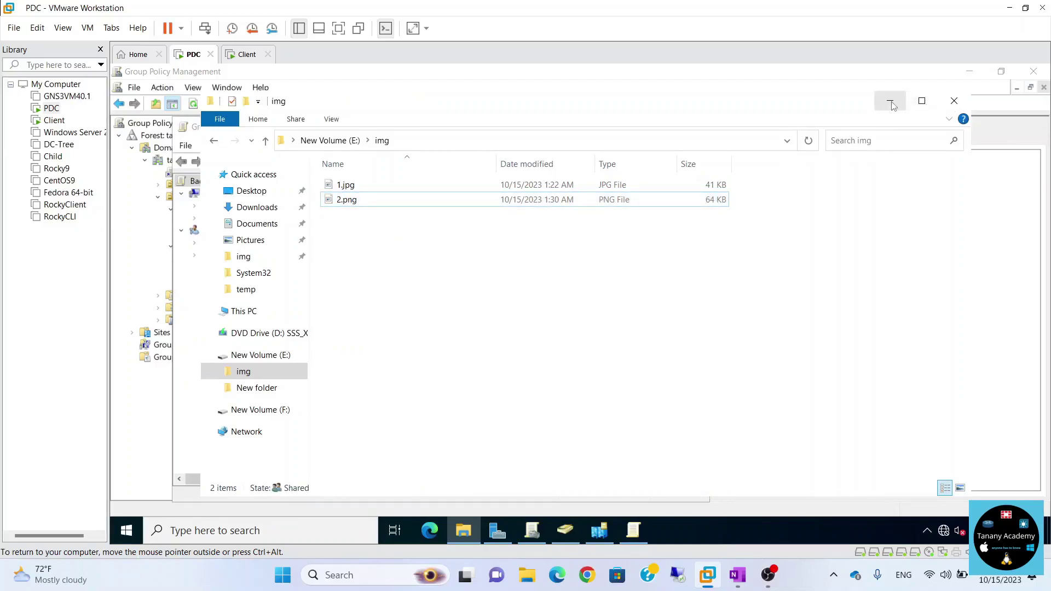
left_click(433, 144)
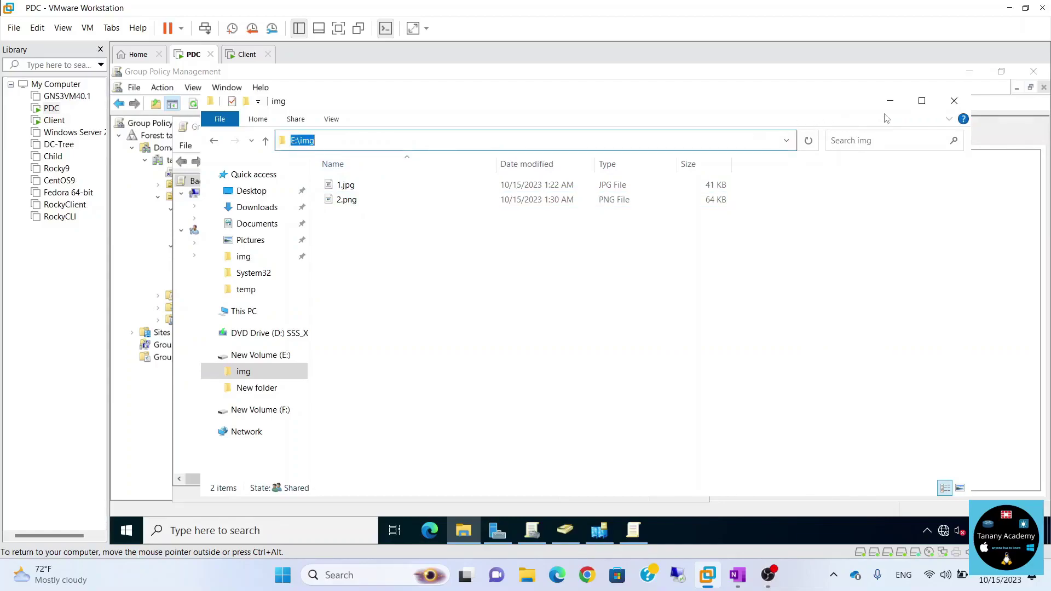
left_click(889, 101)
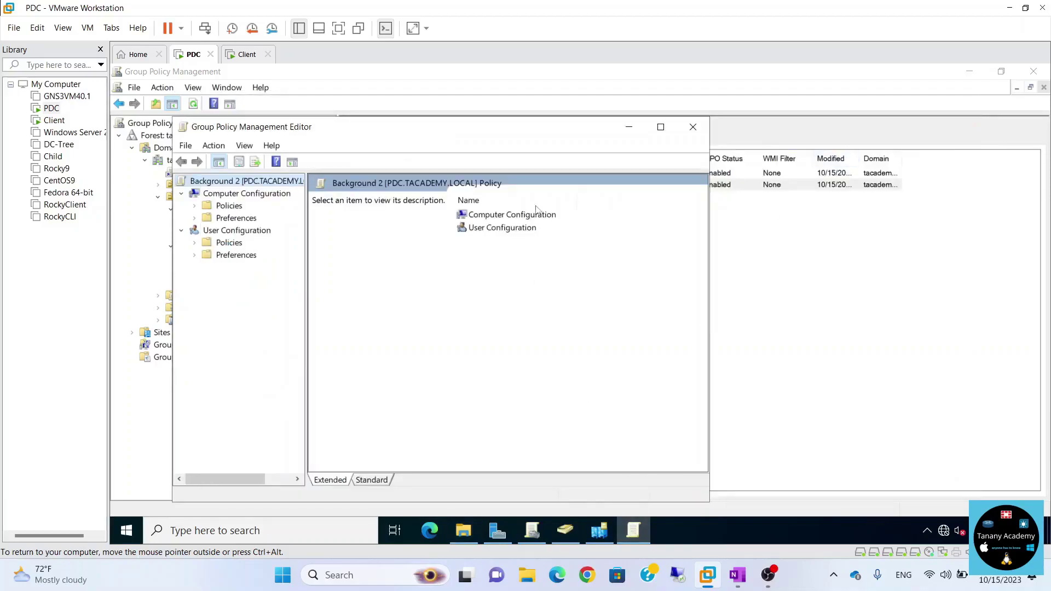
Navigate to User Configuration > Administrative Templates > Desktop > Desktop in the maximized editor.
left_click(661, 126)
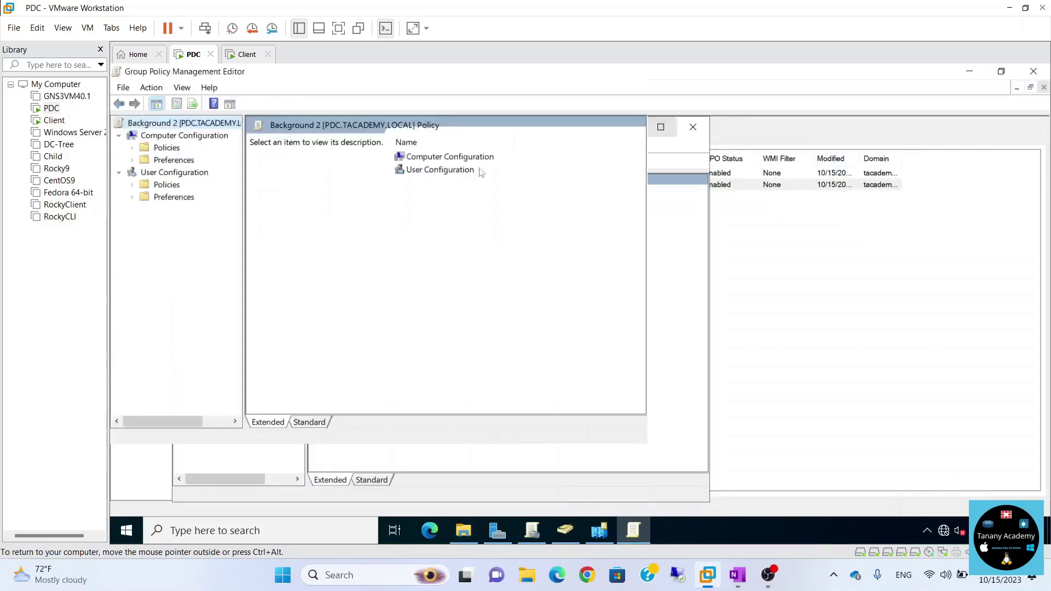
left_click(131, 185)
left_click(171, 224)
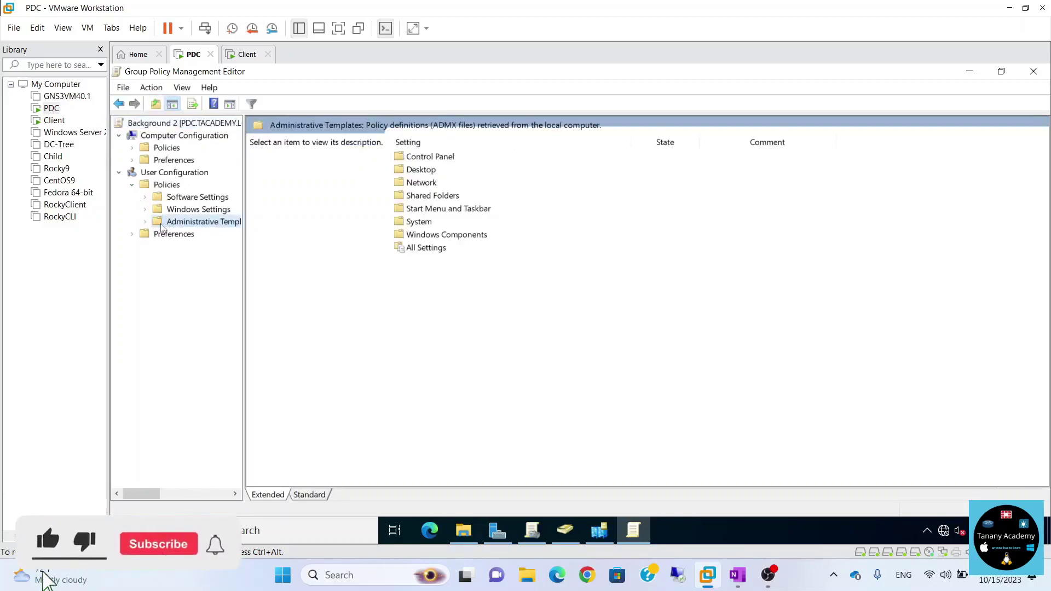
left_click(145, 222)
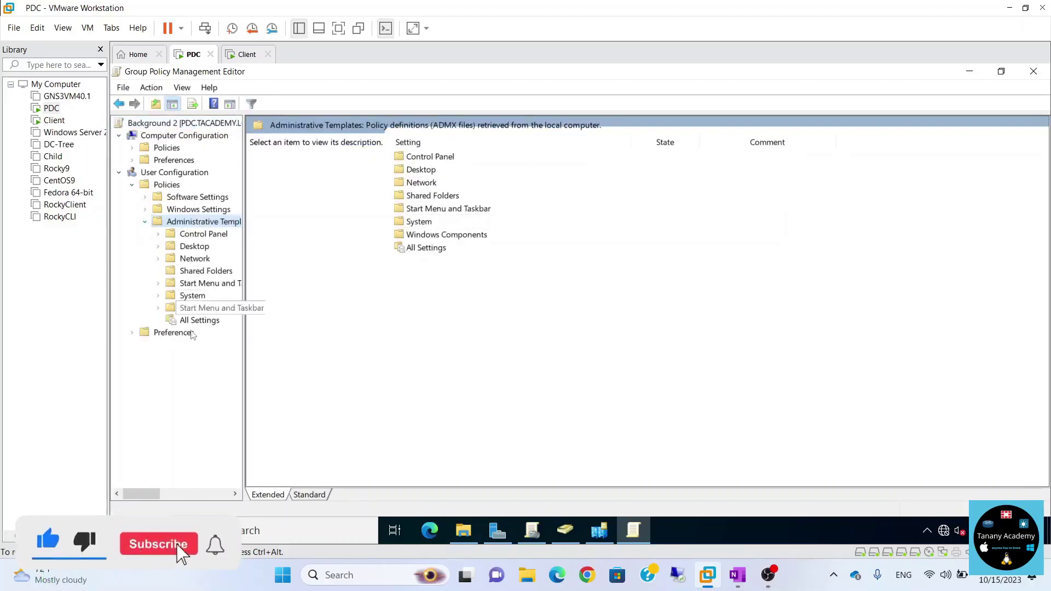
left_click(200, 320)
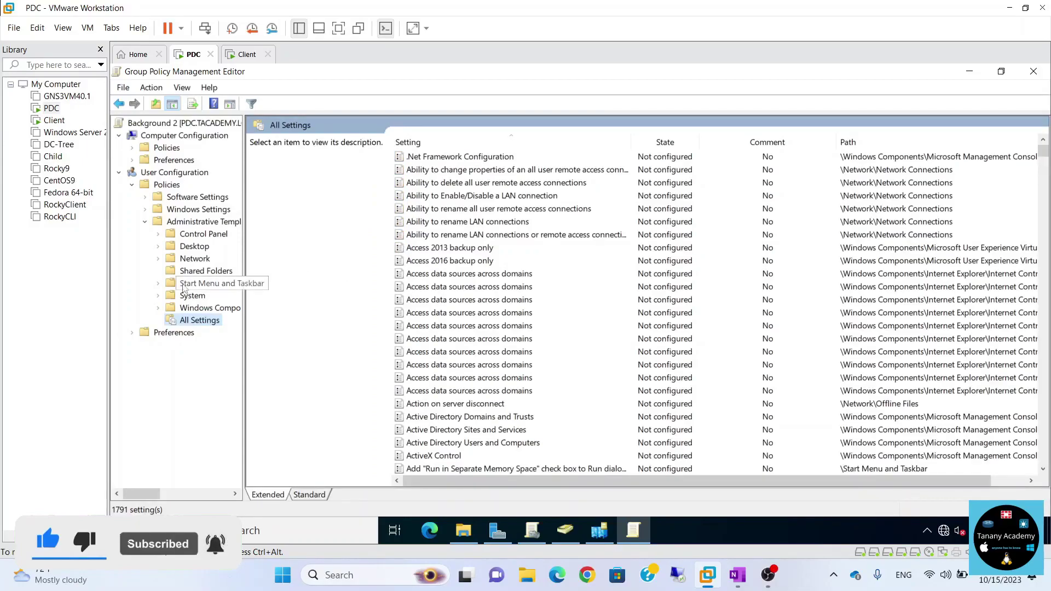
left_click(194, 246)
left_click(158, 247)
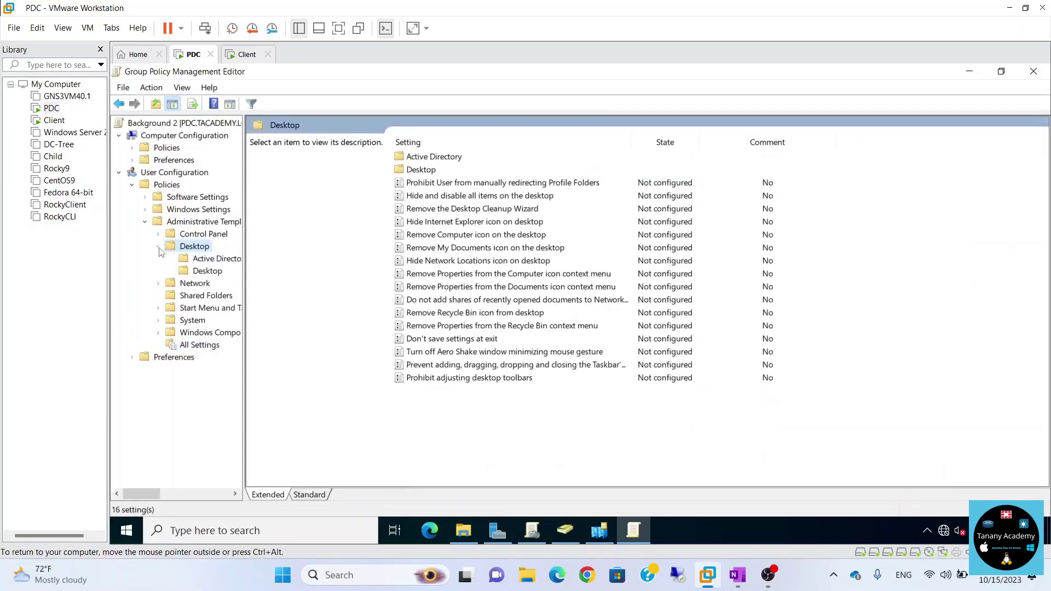
left_click(186, 270)
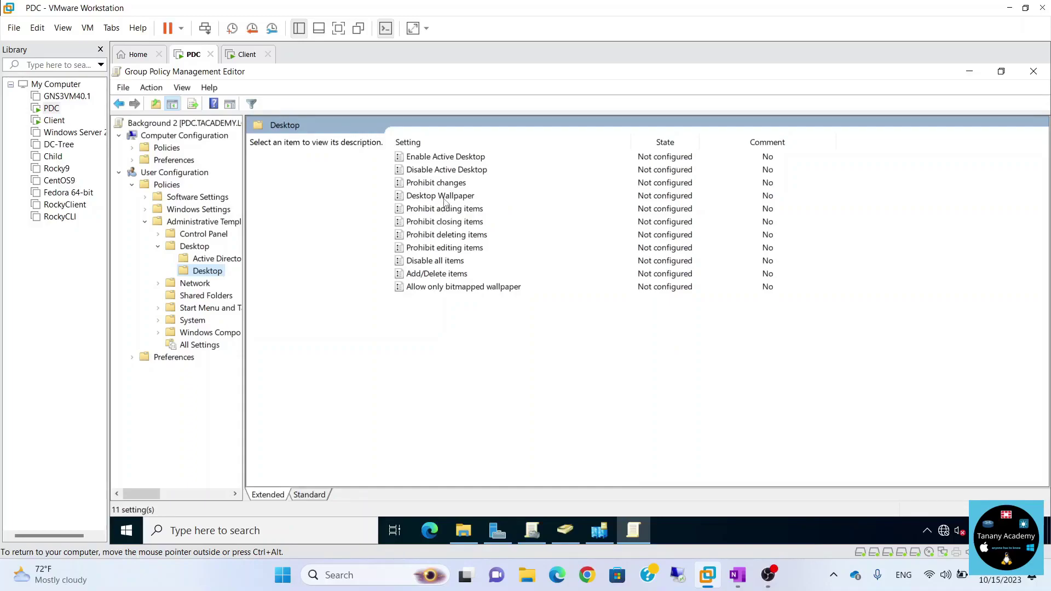
Enable Desktop Wallpaper with path E:\img\2.png, save it, and close the editor.
double_click(442, 196)
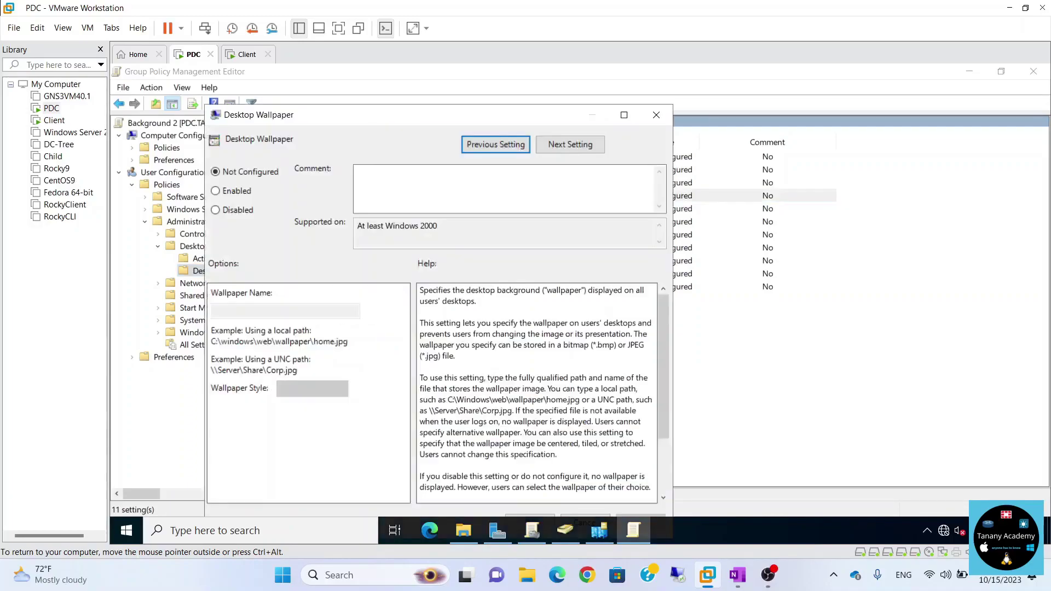
left_click(238, 191)
left_click(263, 311)
type("E:\\img\\2.png")
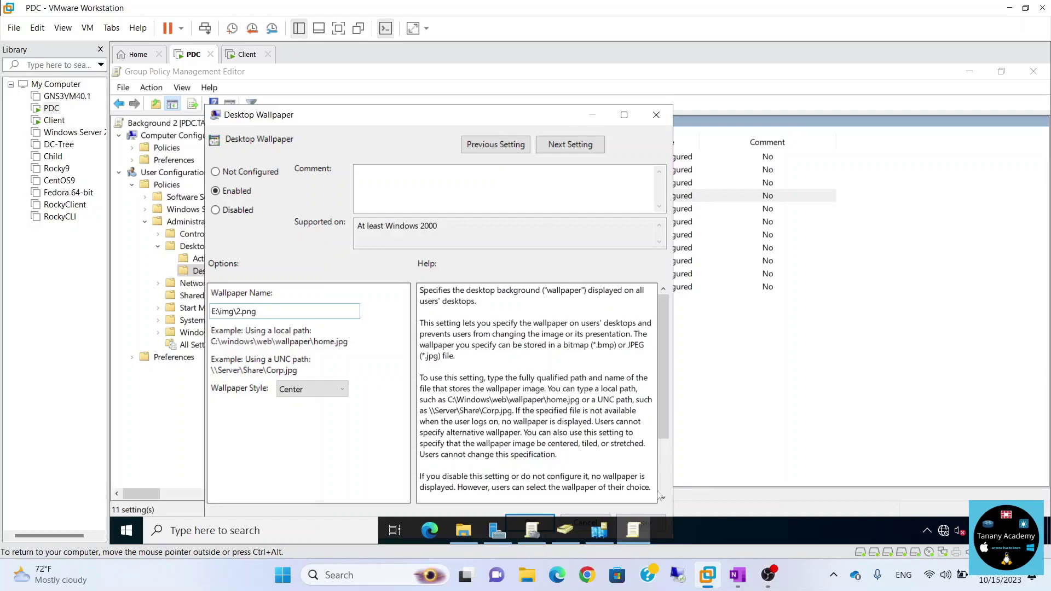
left_click_drag(501, 116, 523, 96)
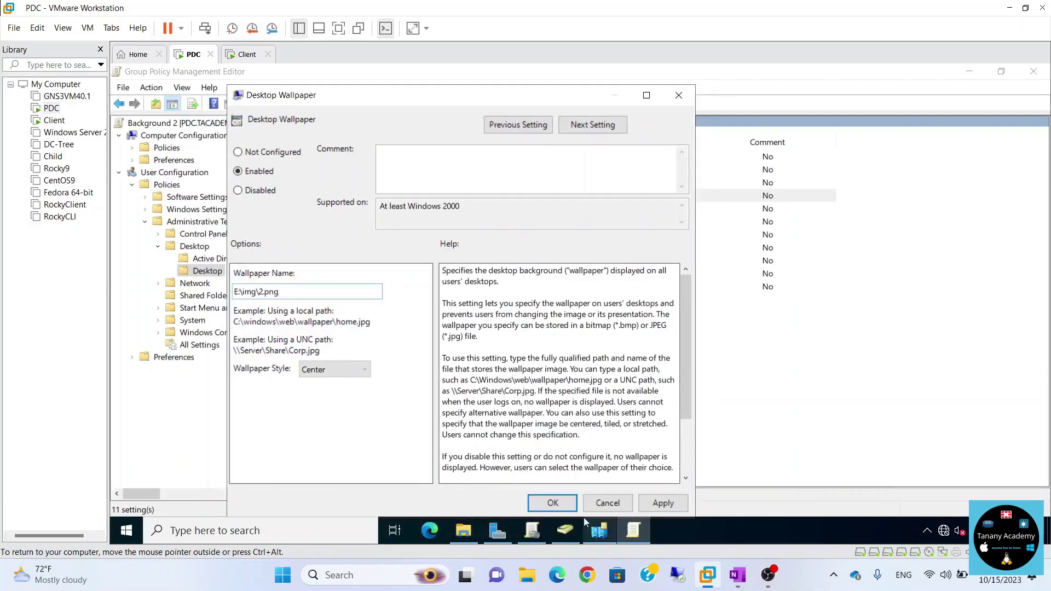
left_click(567, 501)
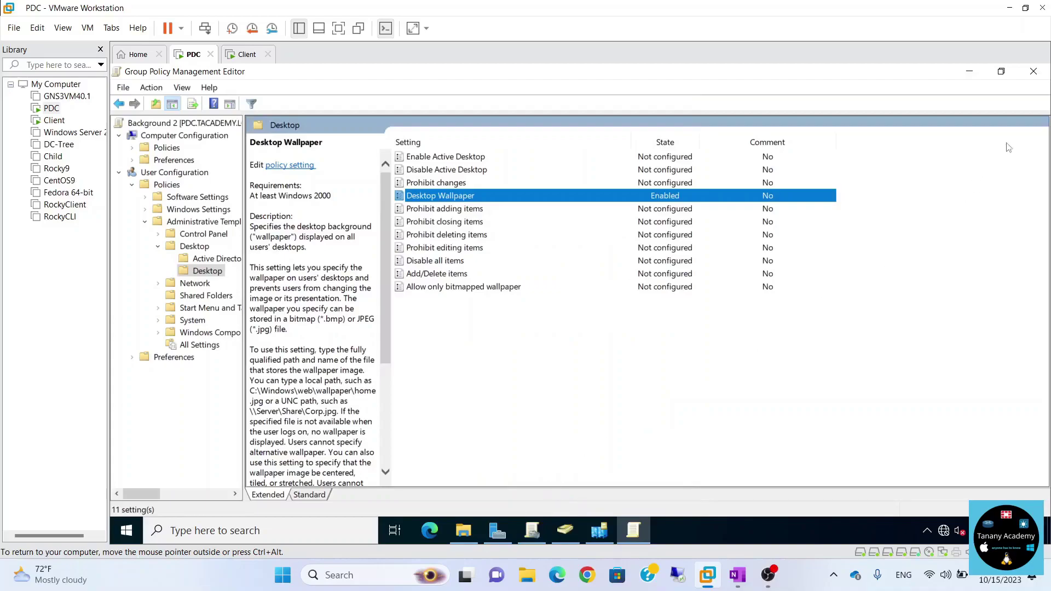
left_click(1033, 72)
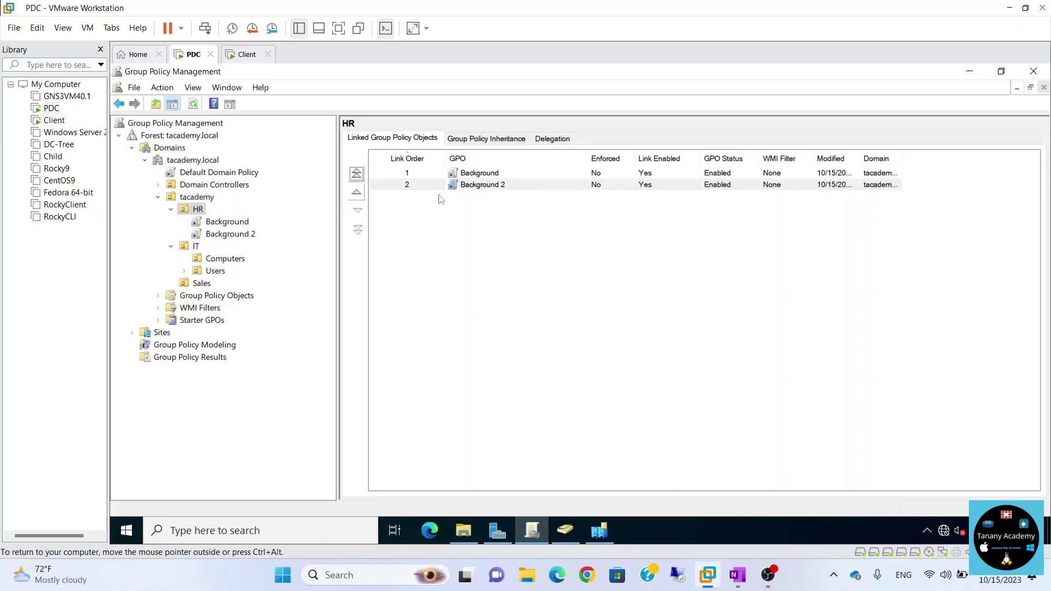
Move Background 2 up to link order 1 on HR, then switch to the Client VM.
left_click(468, 186)
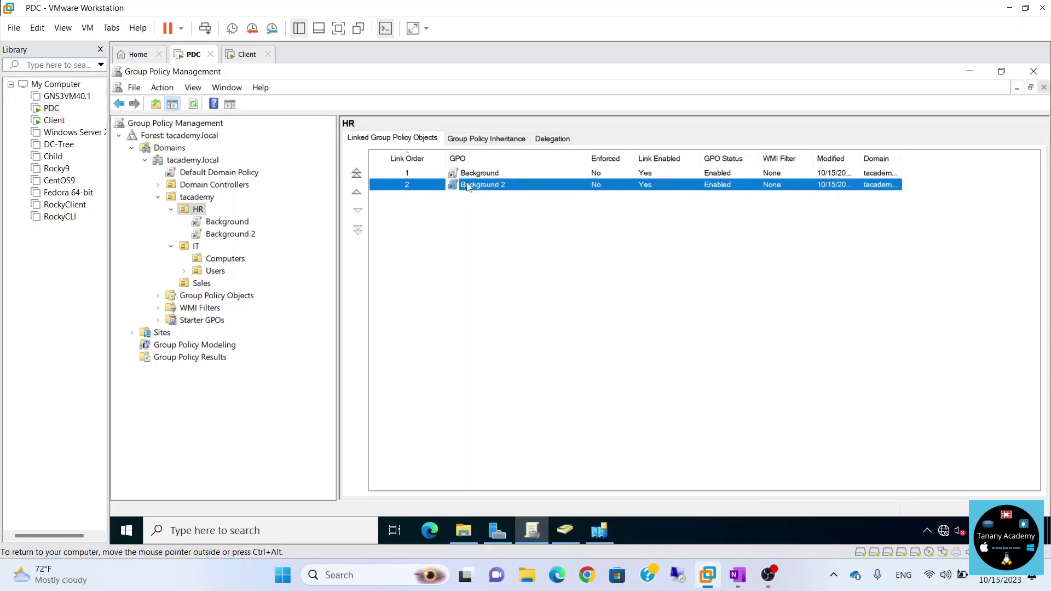
left_click(356, 192)
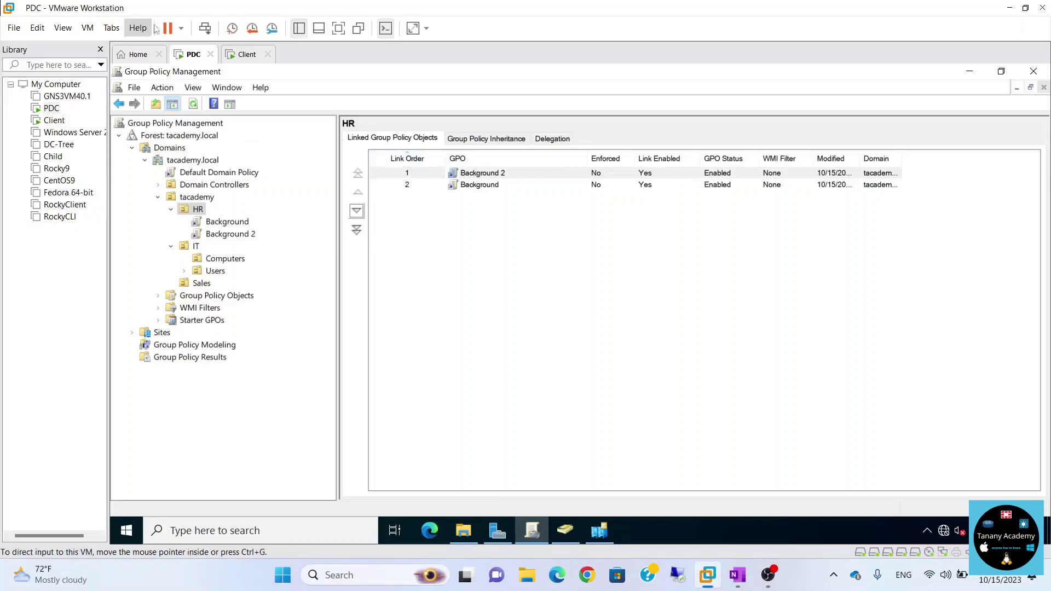
left_click(241, 63)
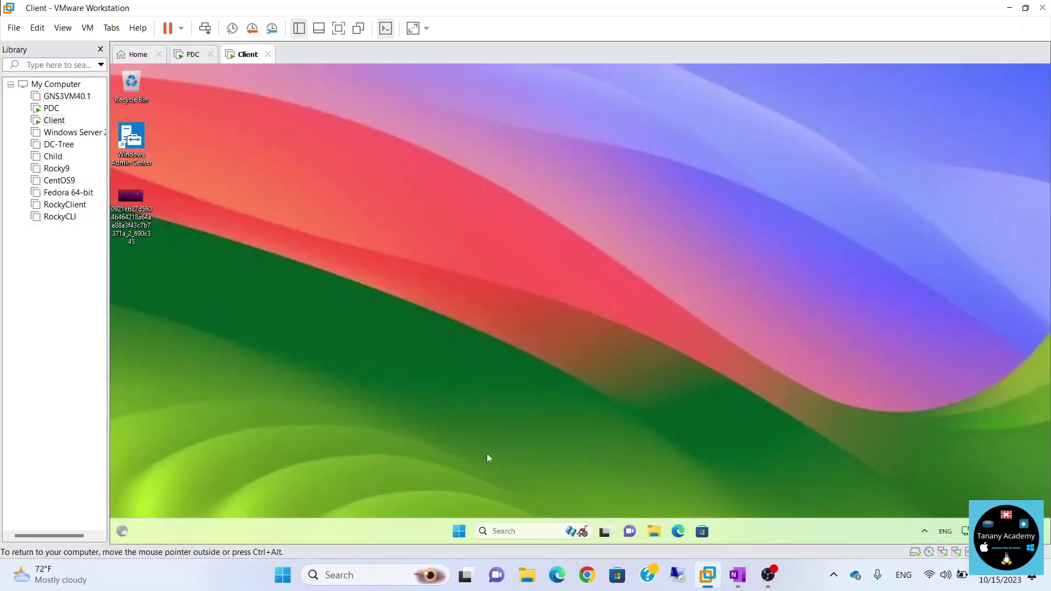
Sign the Client user out and attempt to sign back in.
left_click(459, 531)
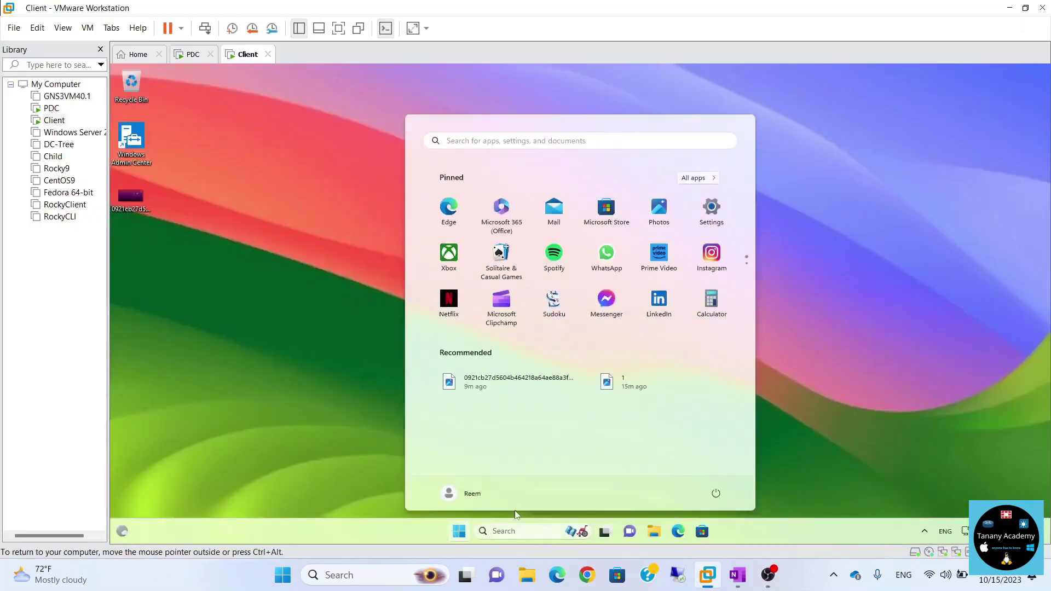
left_click(465, 494)
left_click(463, 451)
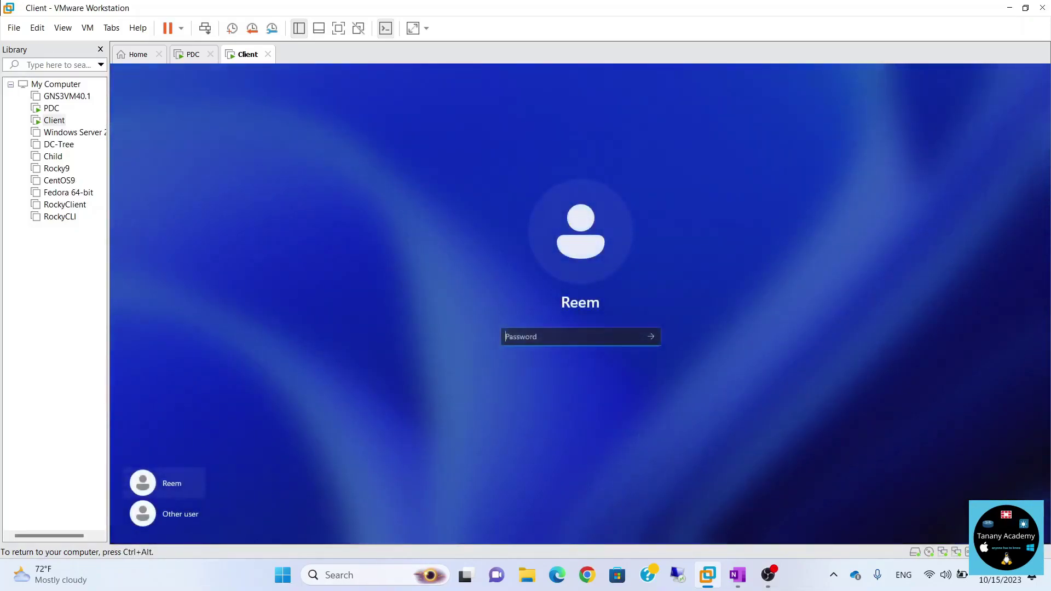
key("Return")
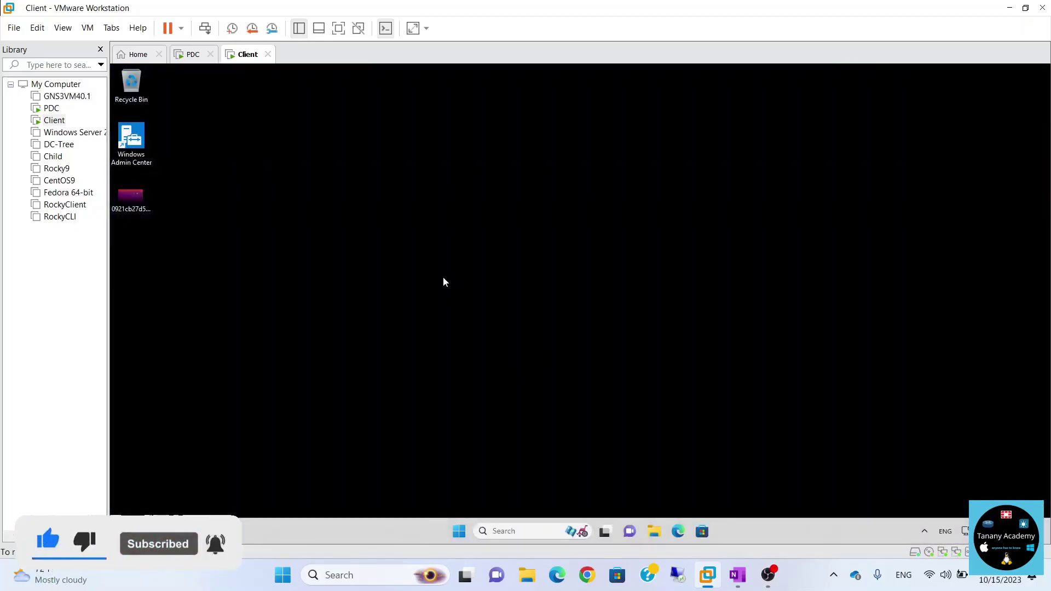
Sign out again, sign back in with the account password, and return to the PDC.
left_click(459, 531)
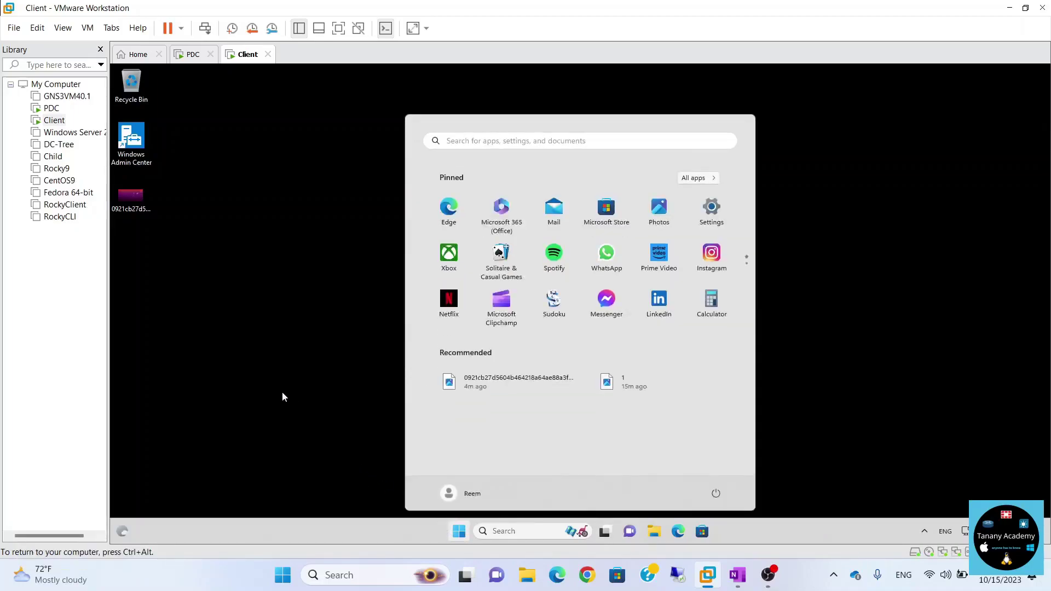
left_click(471, 493)
left_click(438, 454)
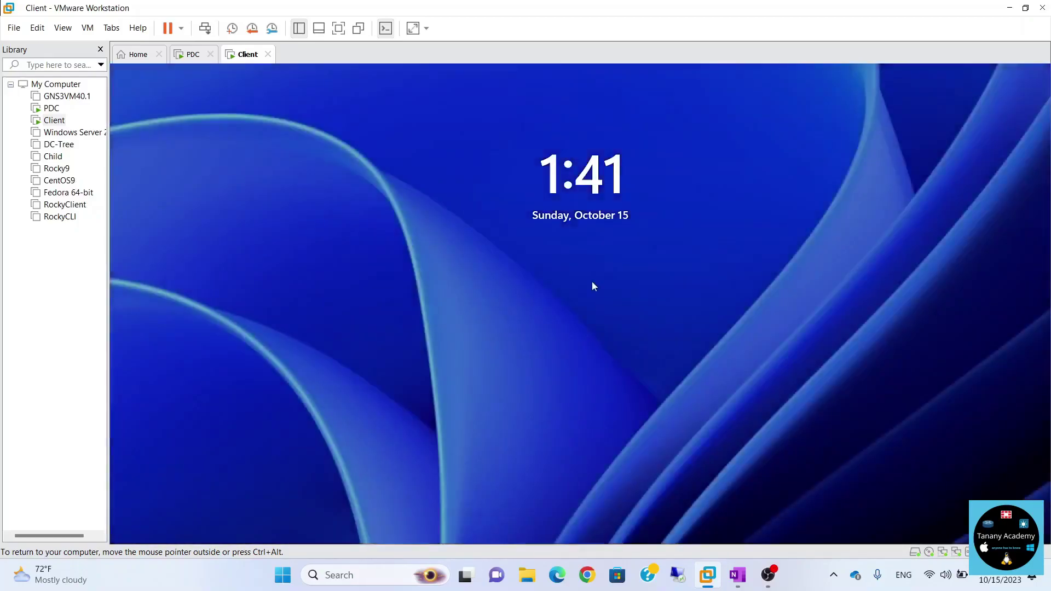
left_click(592, 281)
type("••••••")
key("Return")
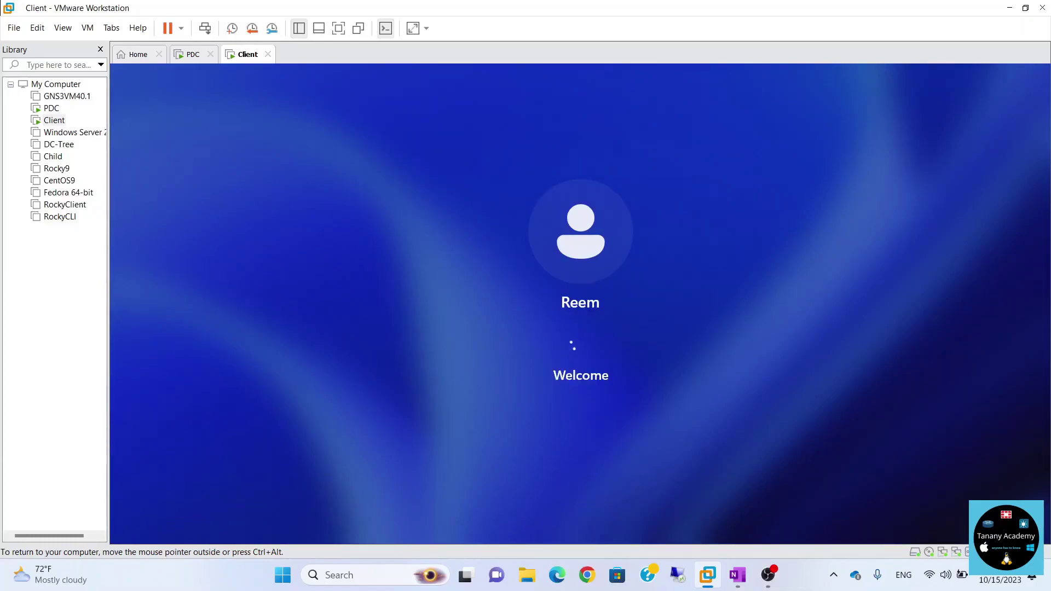
left_click(189, 54)
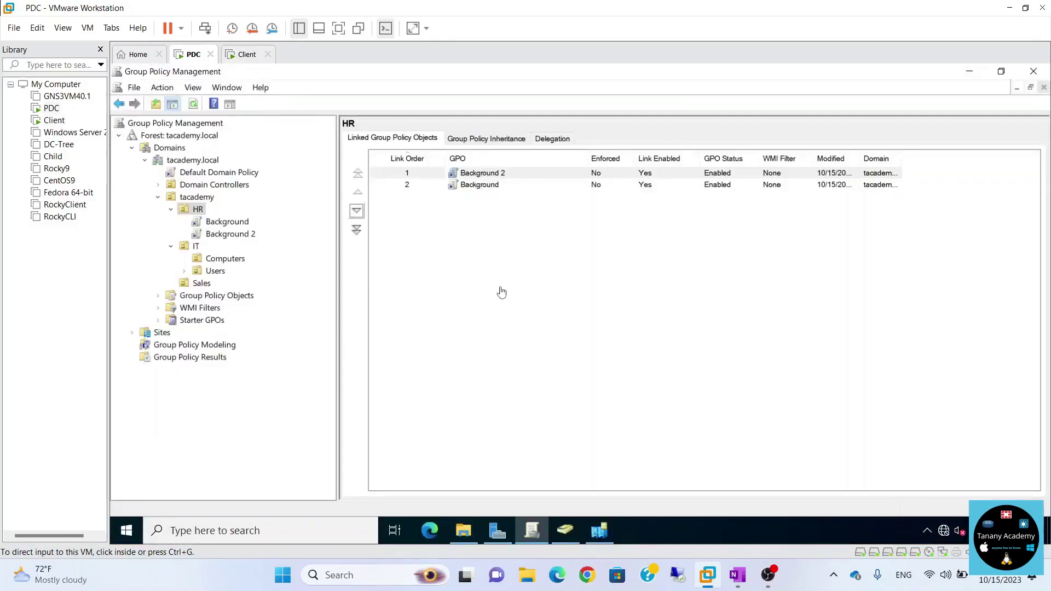
Search Bing Images in Edge for 'ubuntu background jpg' and open the first wallpaper.
left_click(430, 531)
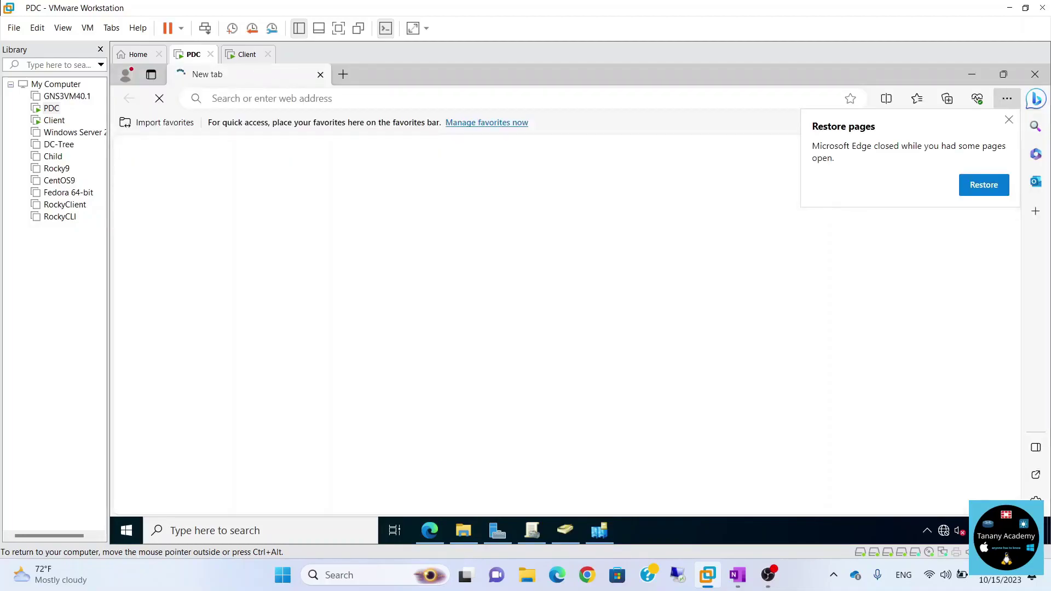
type("ubu")
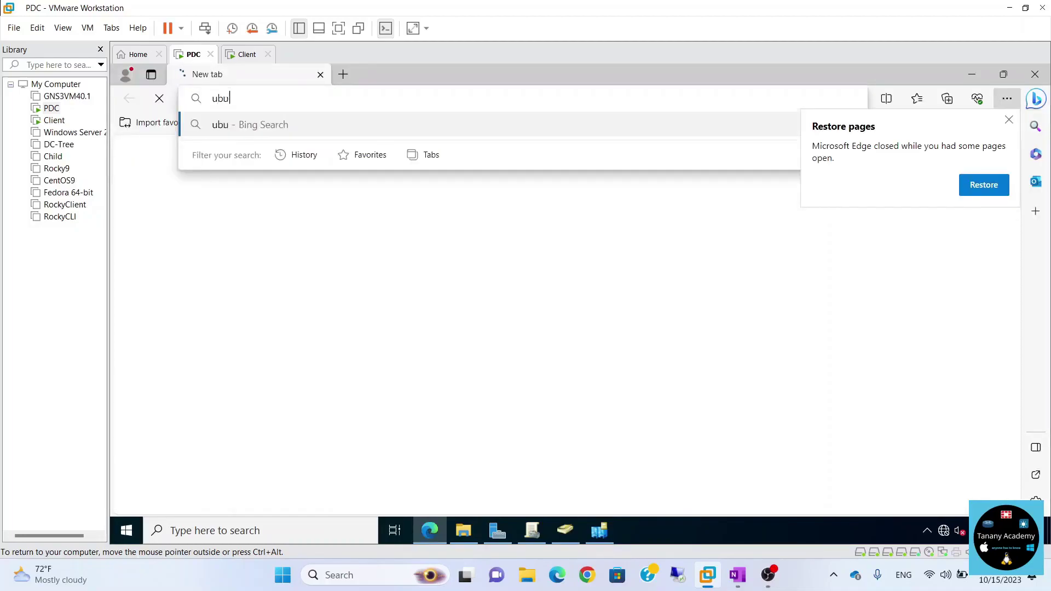
type("ntu backgrou")
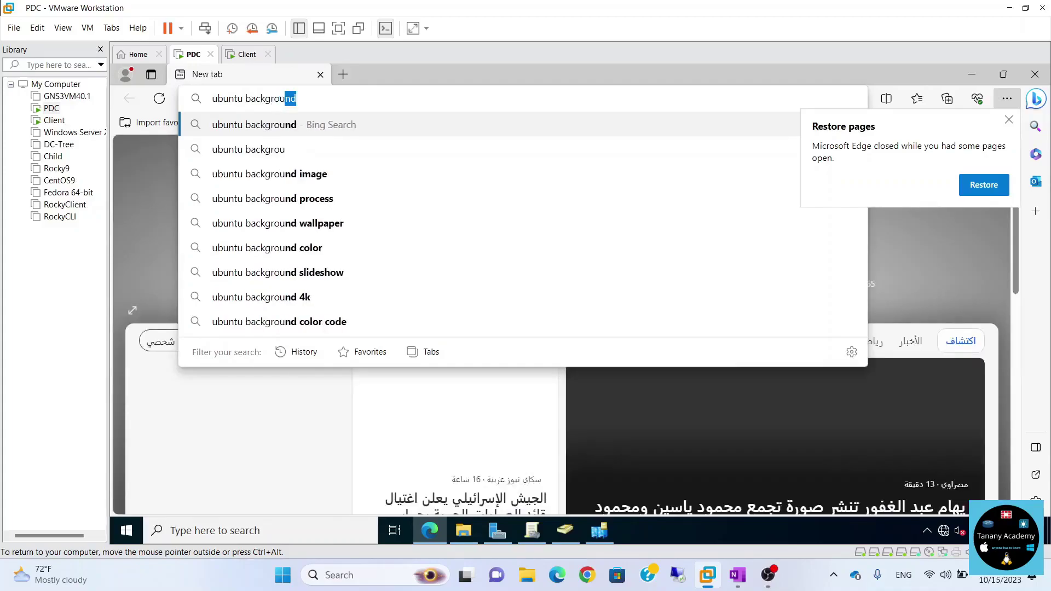
type("nd jpg")
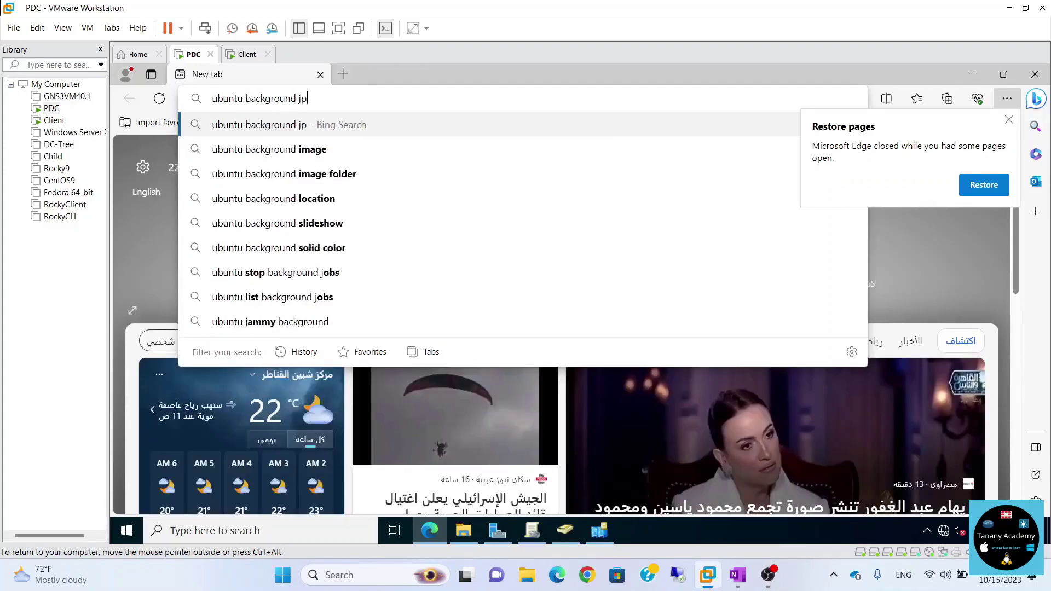
key("Return")
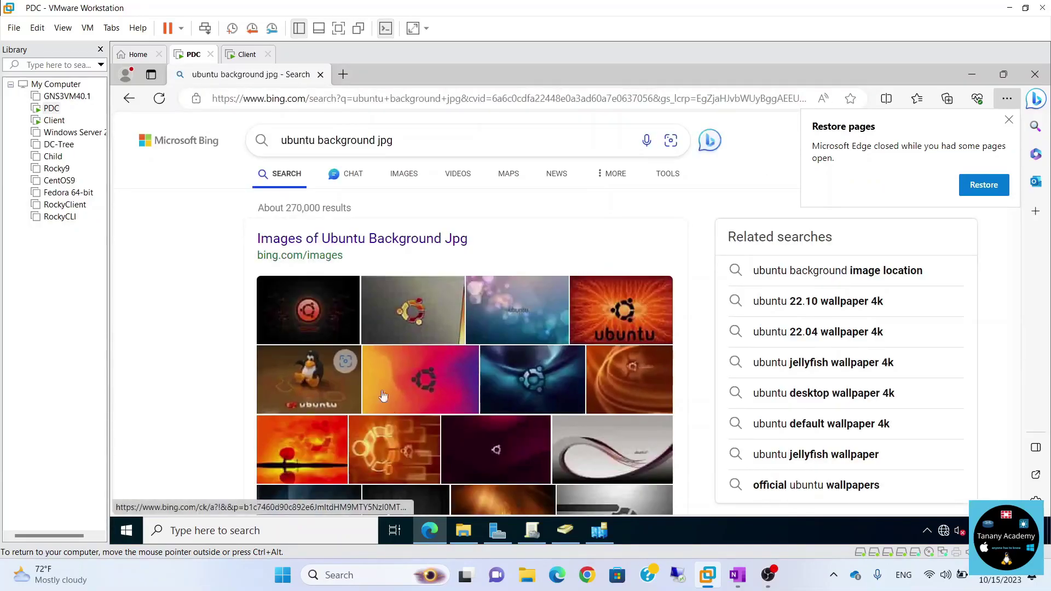
scroll(429, 395, "down", 5)
scroll(392, 403, "down", 5)
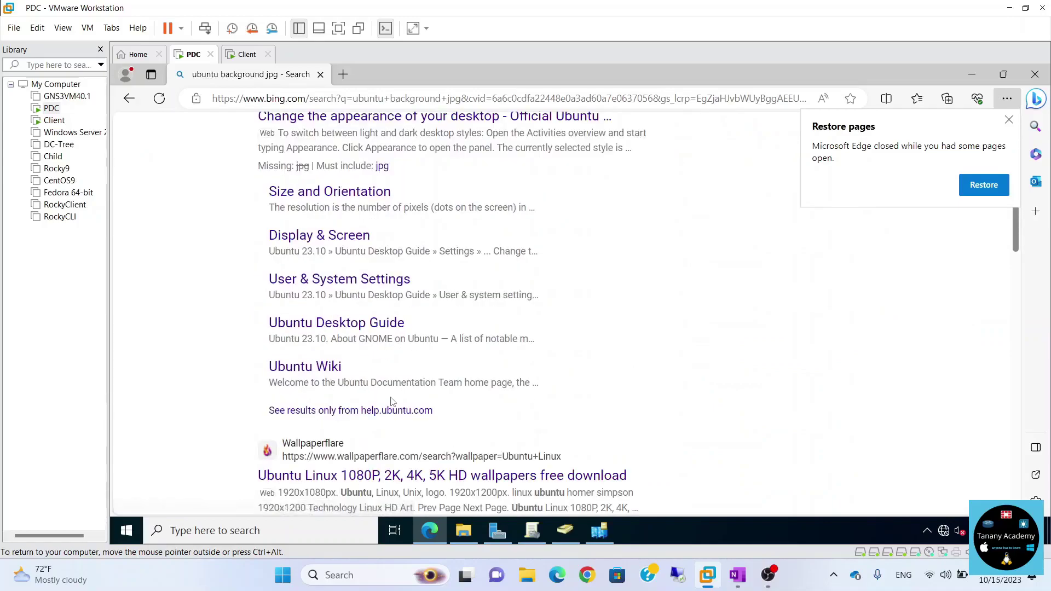
scroll(392, 404, "up", 10)
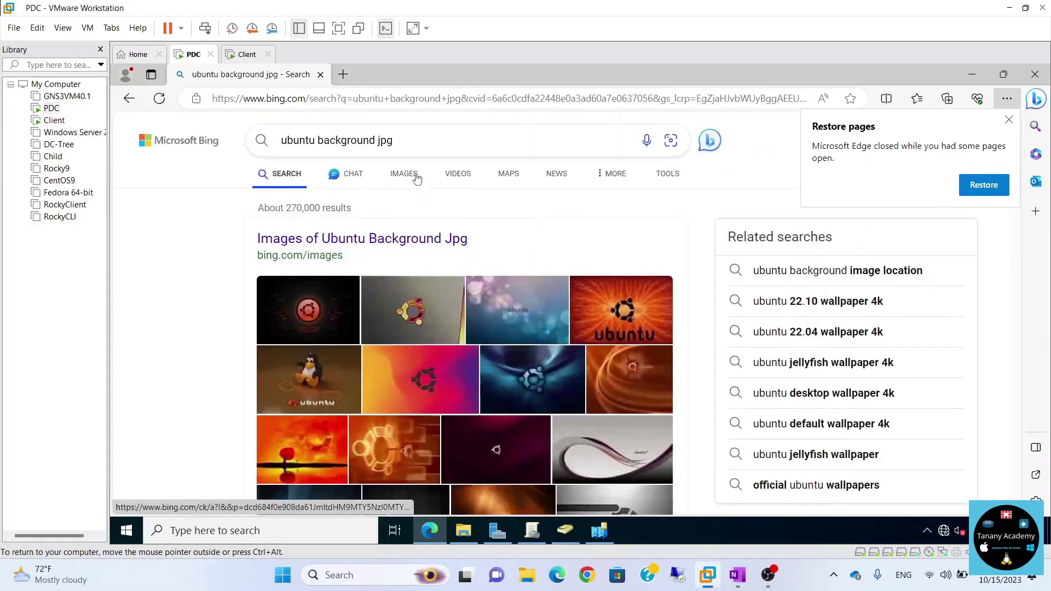
left_click(404, 174)
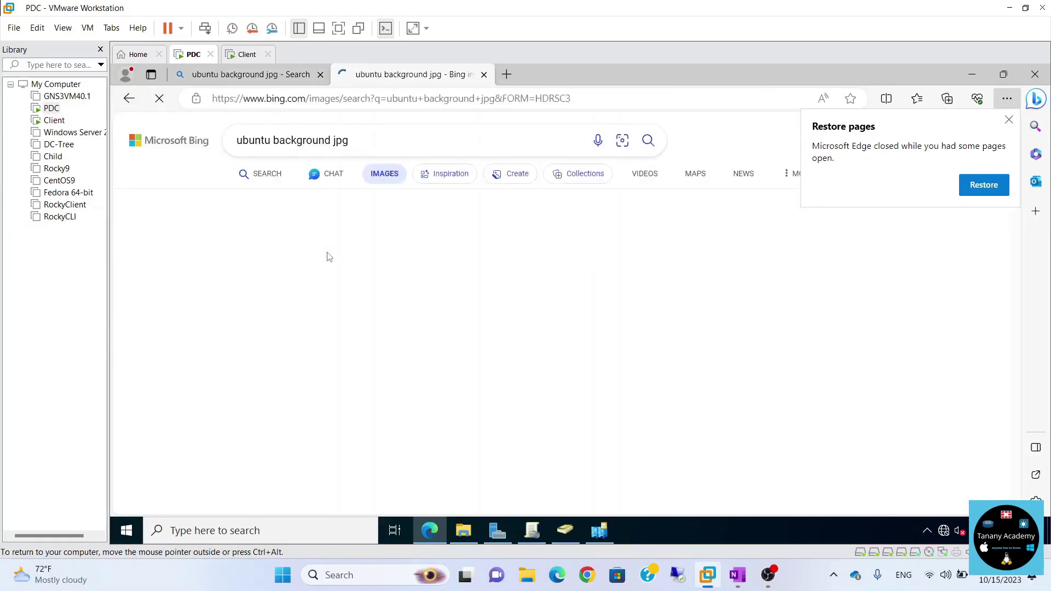
scroll(329, 256, "down", 2)
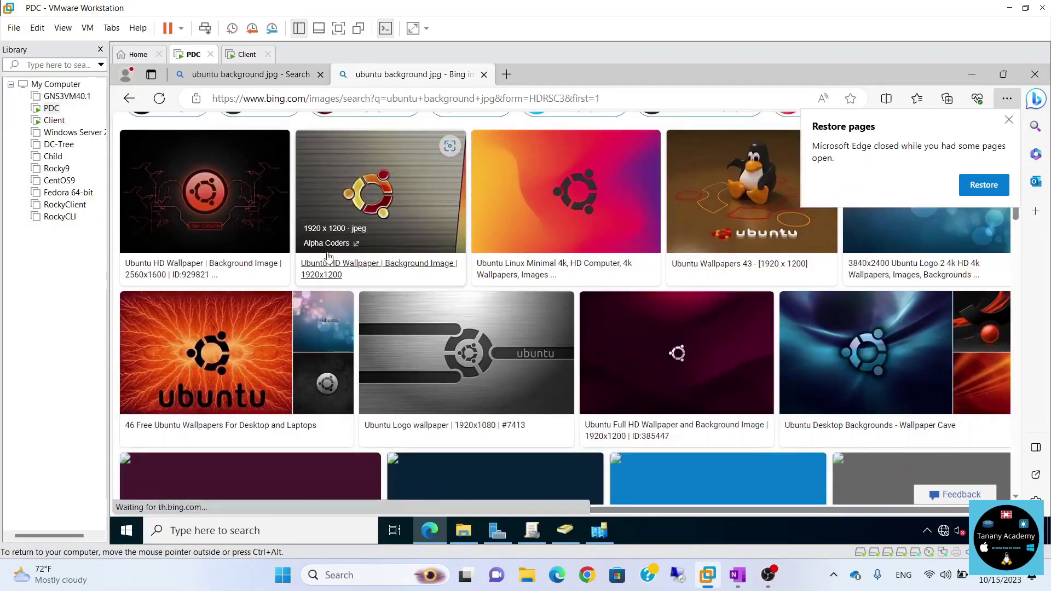
left_click(228, 202)
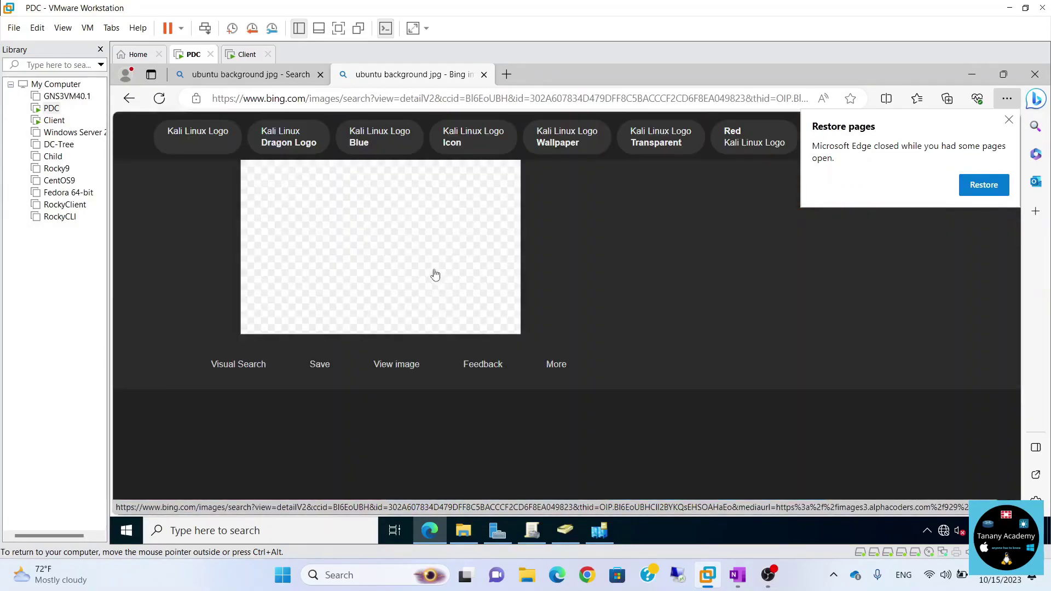
Save the wallpaper image as 3.jpg into the img folder.
right_click(387, 250)
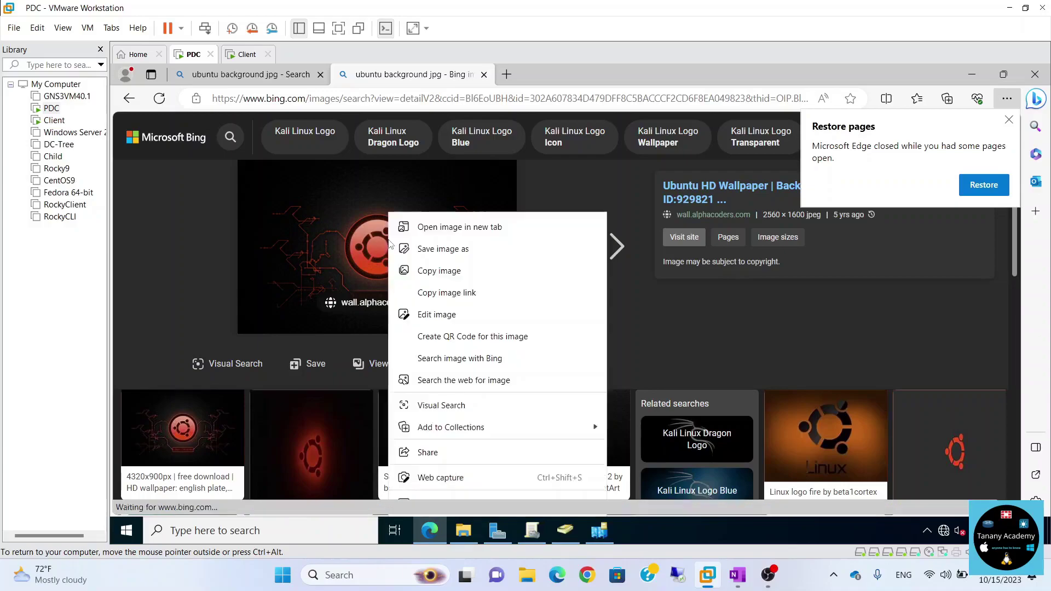
left_click(417, 252)
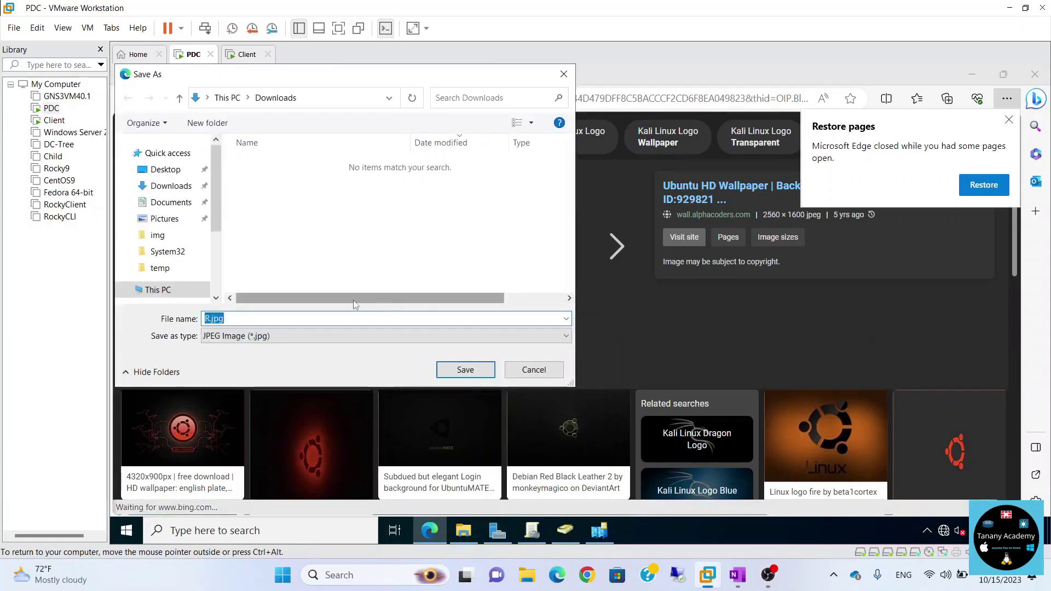
type("3.jpg")
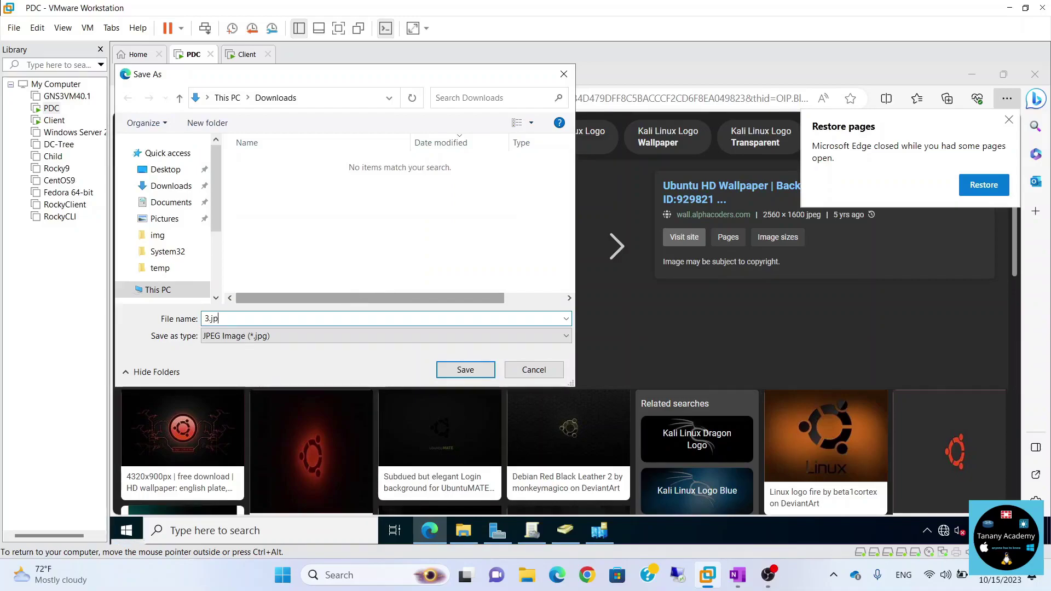
left_click(159, 236)
left_click(467, 369)
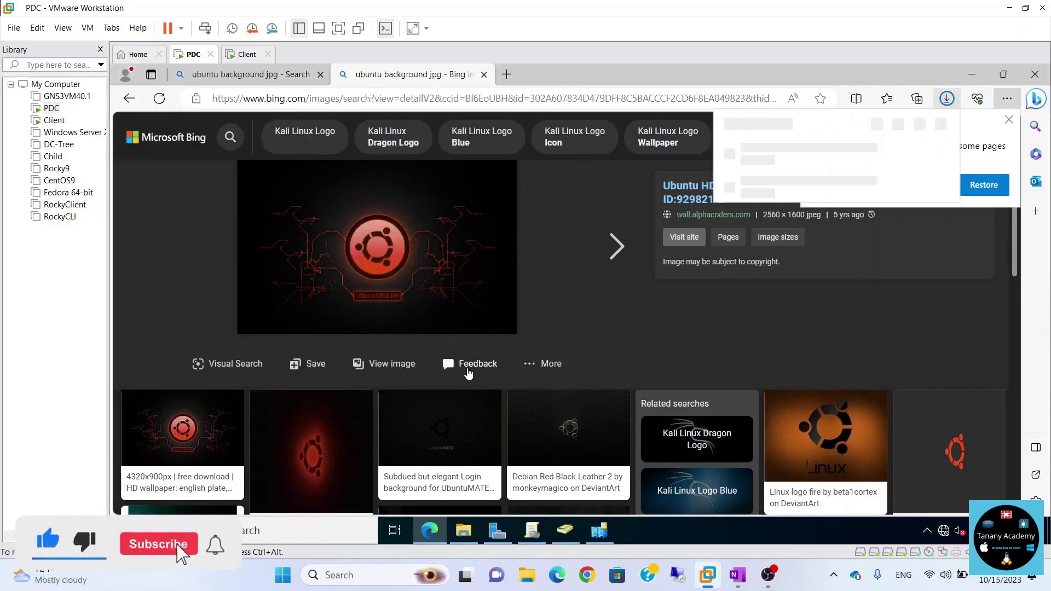
left_click(247, 54)
left_click(193, 54)
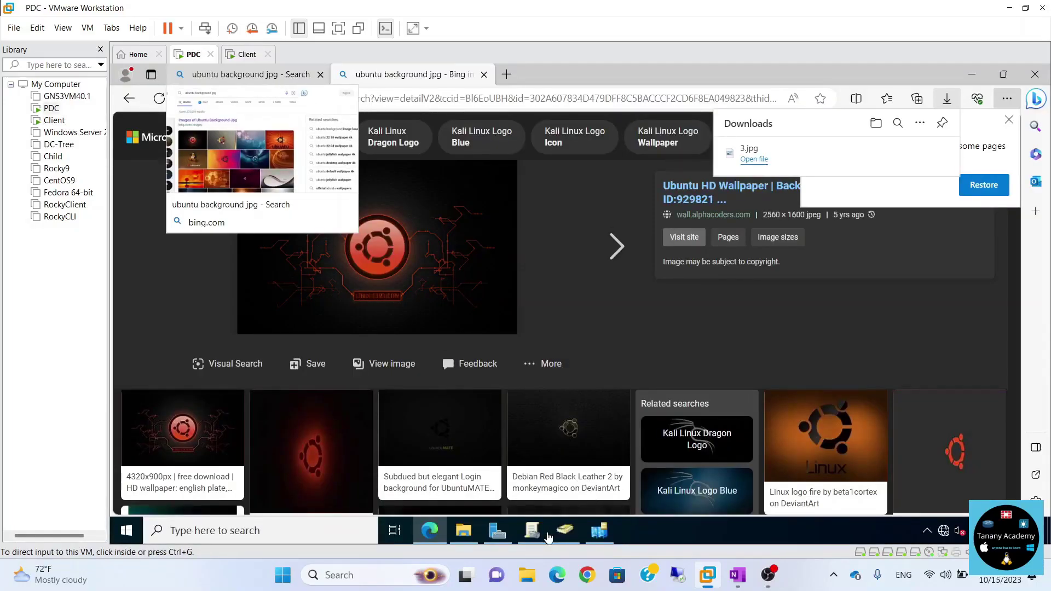
Close Edge and open Background 2 in the Group Policy Management Editor.
left_click(1037, 74)
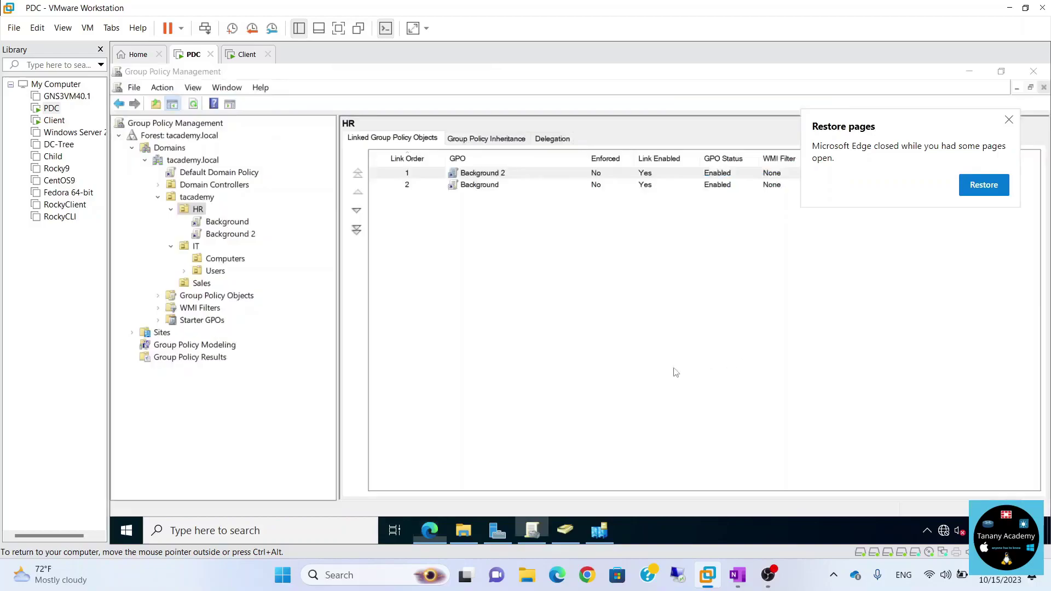
right_click(494, 174)
left_click(509, 179)
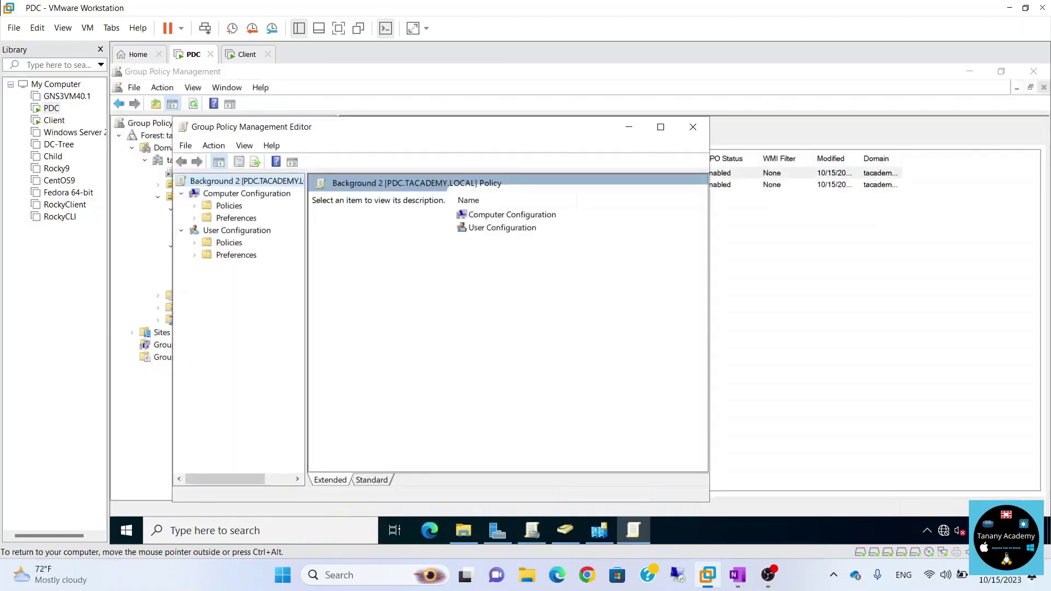
Open the shared image \\pdc\img\3.jpg from the Run prompt.
key("super+r")
type("\\\\")
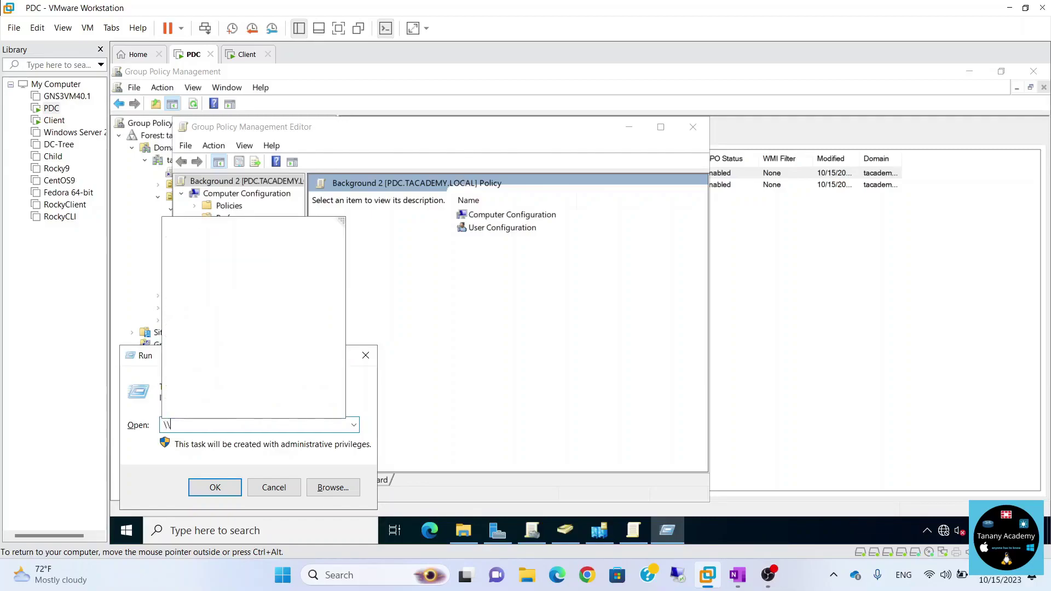
type("pdc\\im")
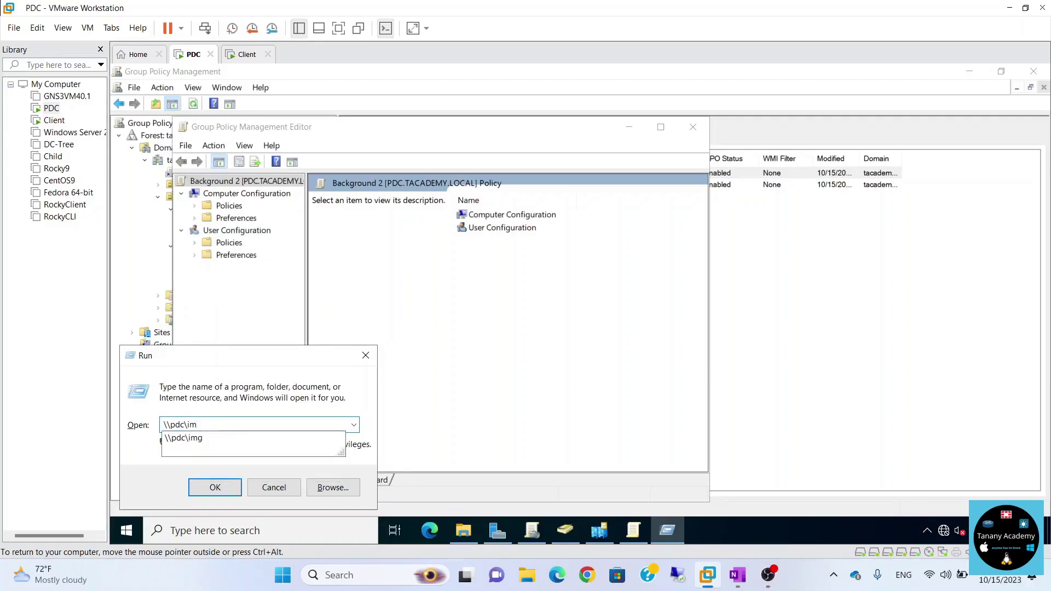
key("Down")
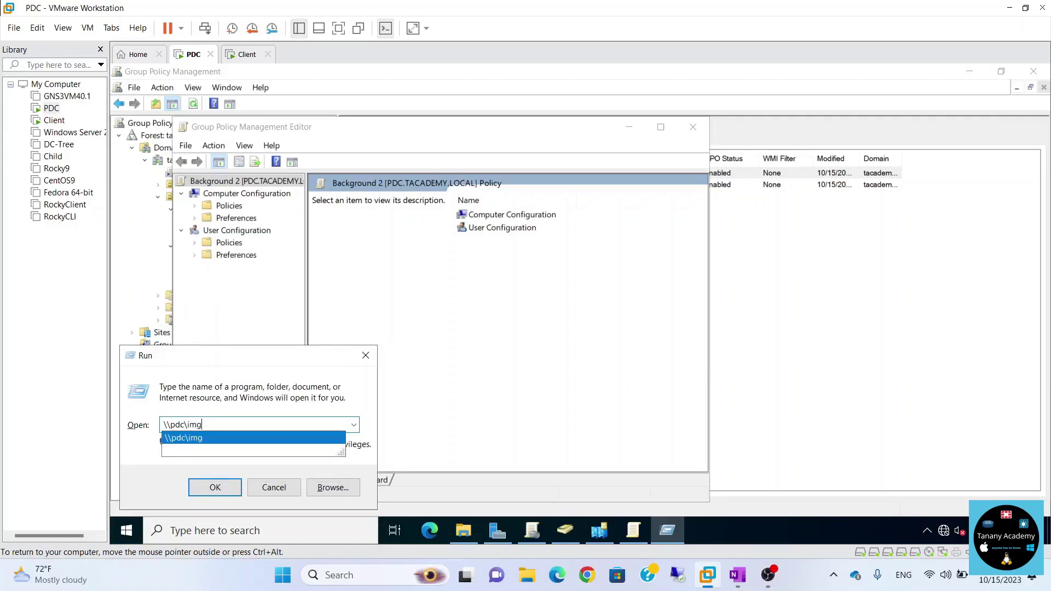
type("\\")
key("Down")
key("Down")
key("Down")
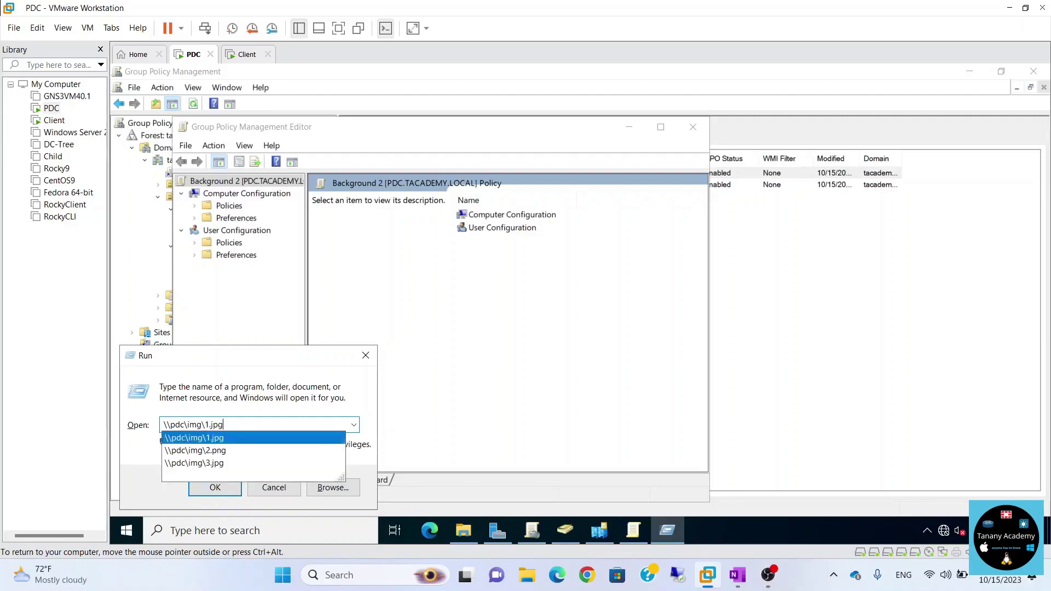
key("Return")
key("ctrl+c")
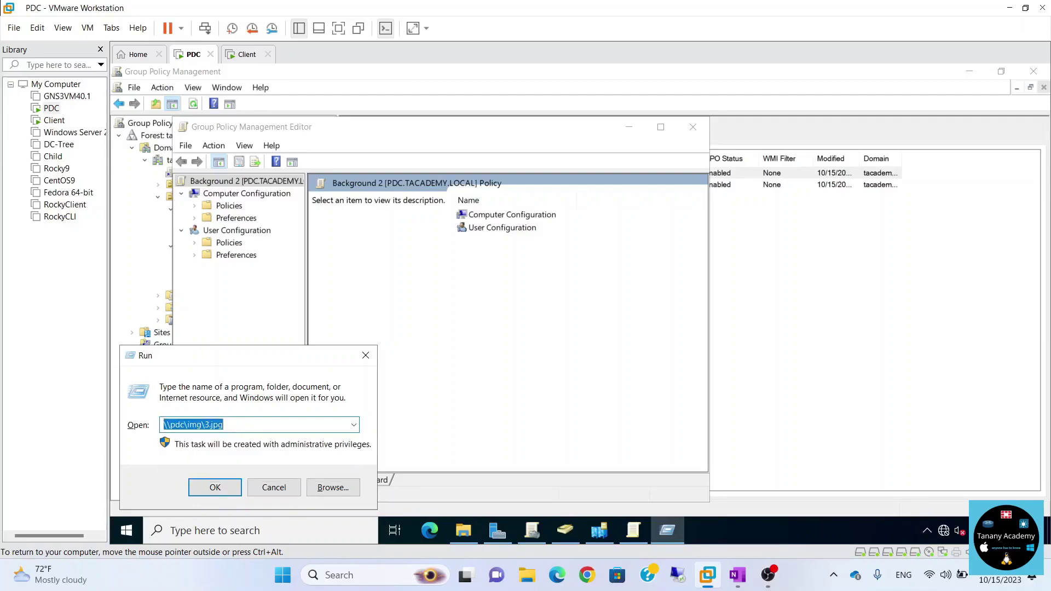
key("Return")
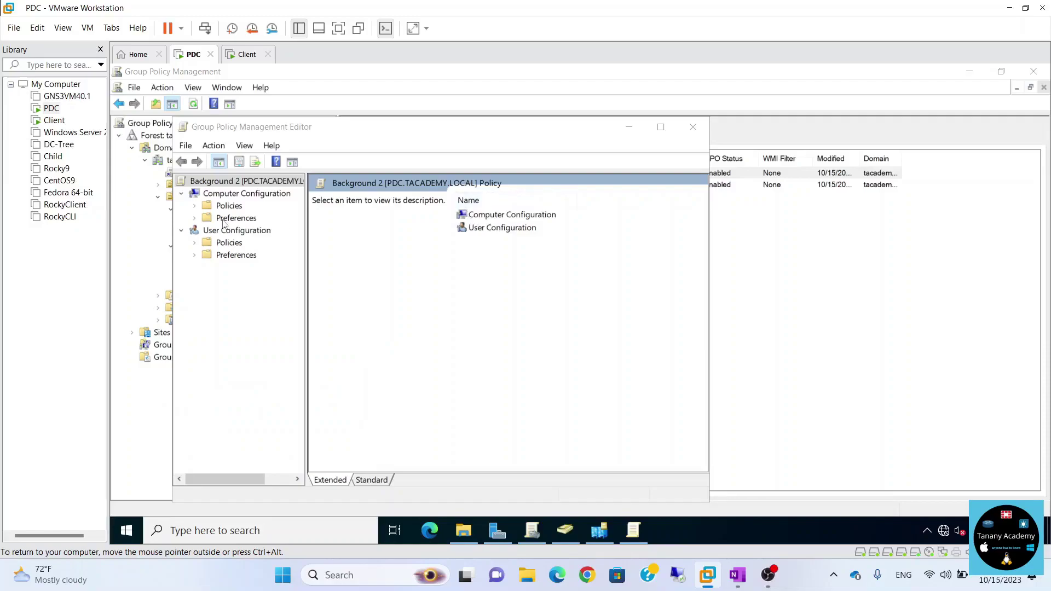
Open the Desktop Wallpaper setting under User Configuration > Administrative Templates > Desktop.
left_click(196, 243)
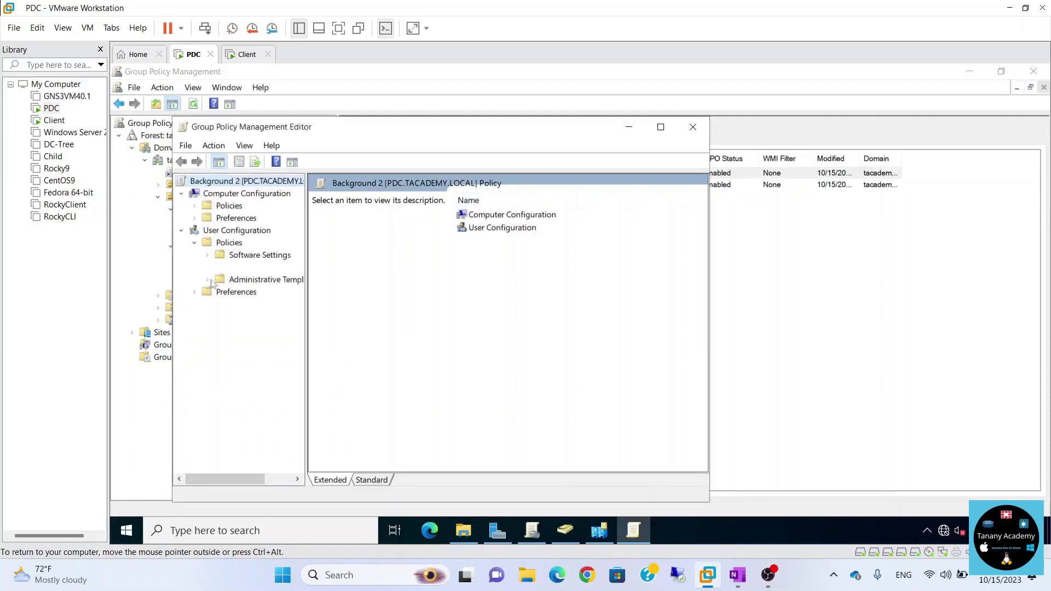
left_click(208, 280)
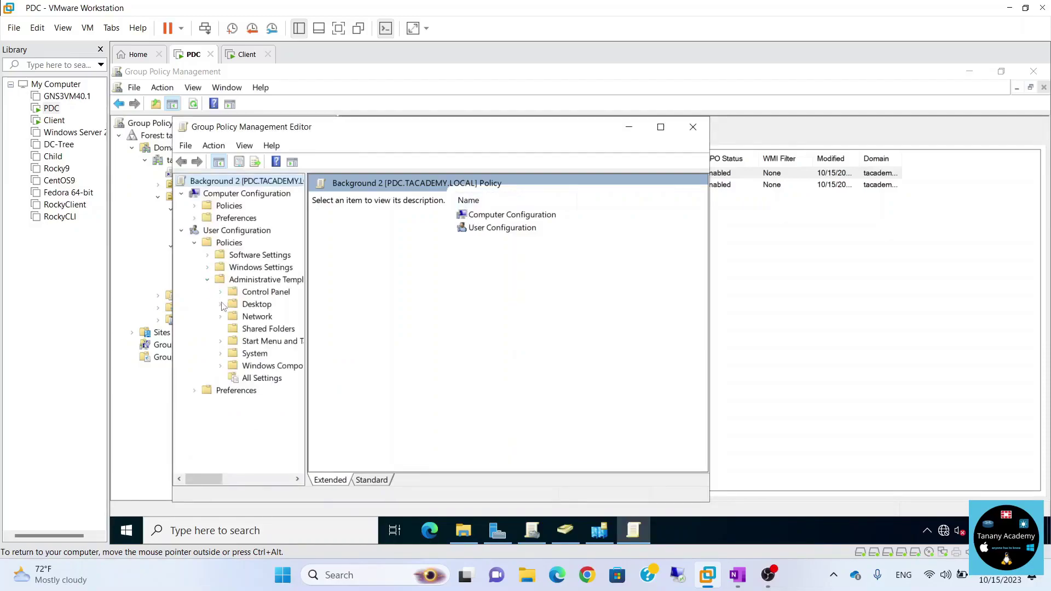
left_click(221, 304)
left_click(269, 328)
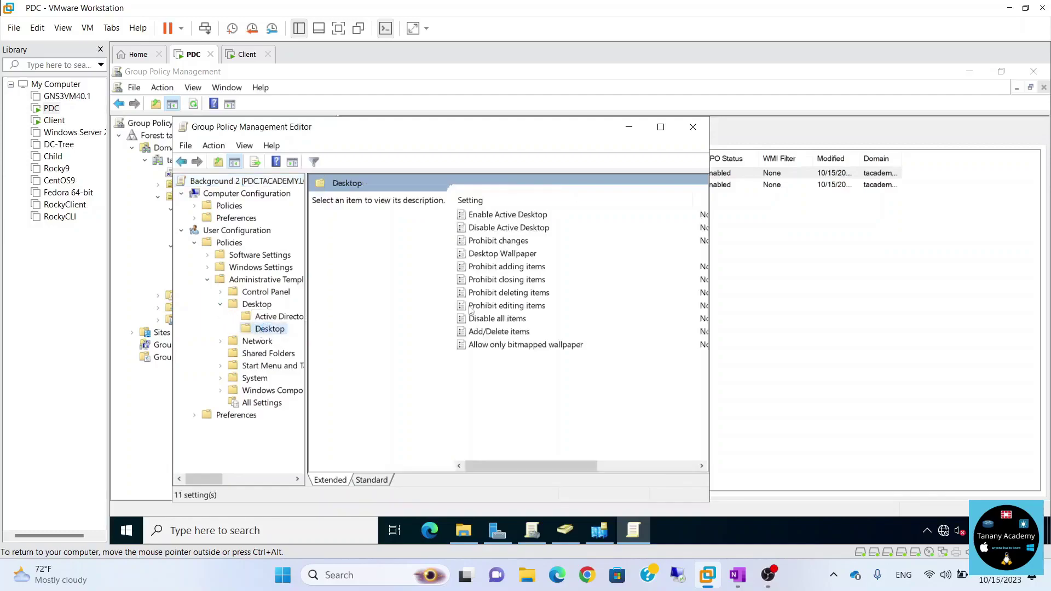
double_click(499, 256)
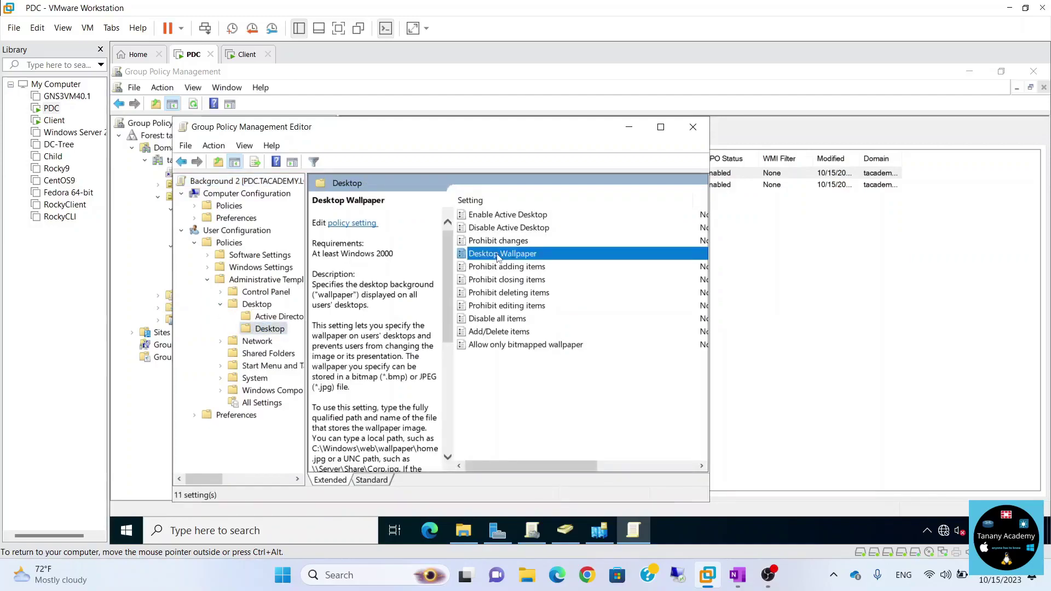
key("Tab")
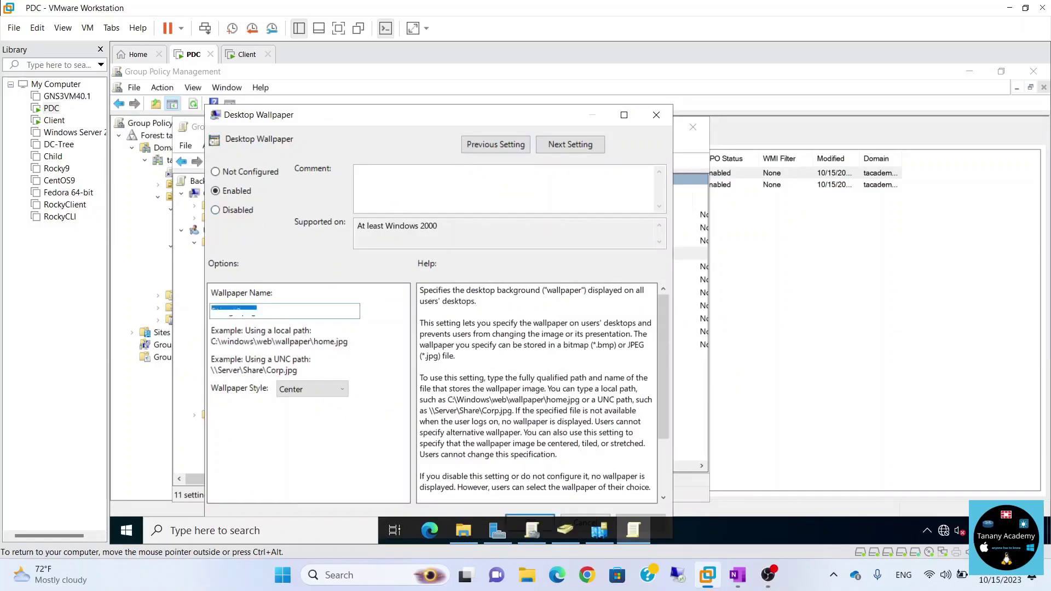
key("ctrl+v")
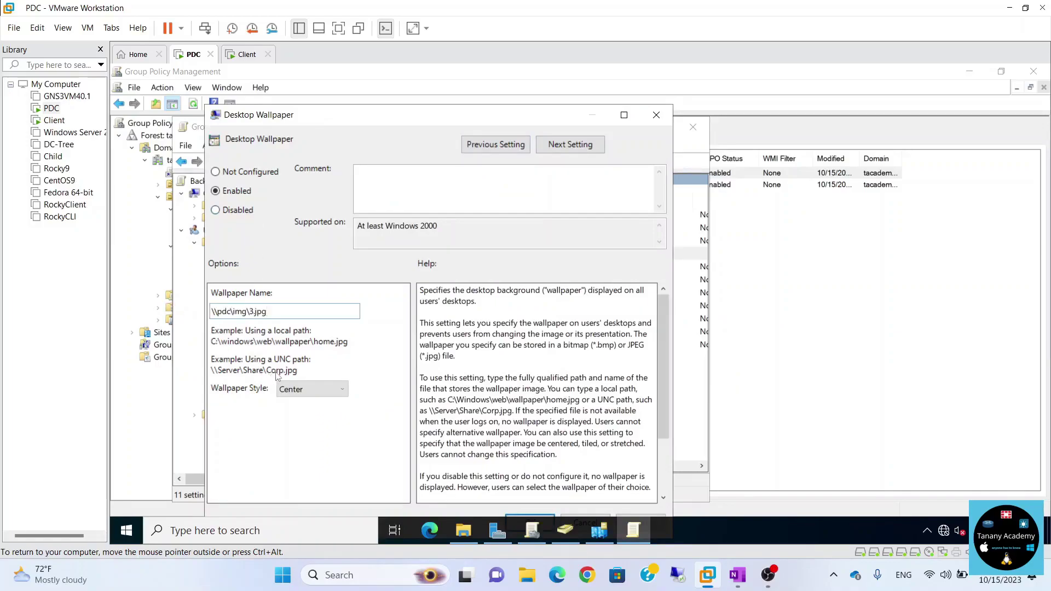
key("ctrl+z")
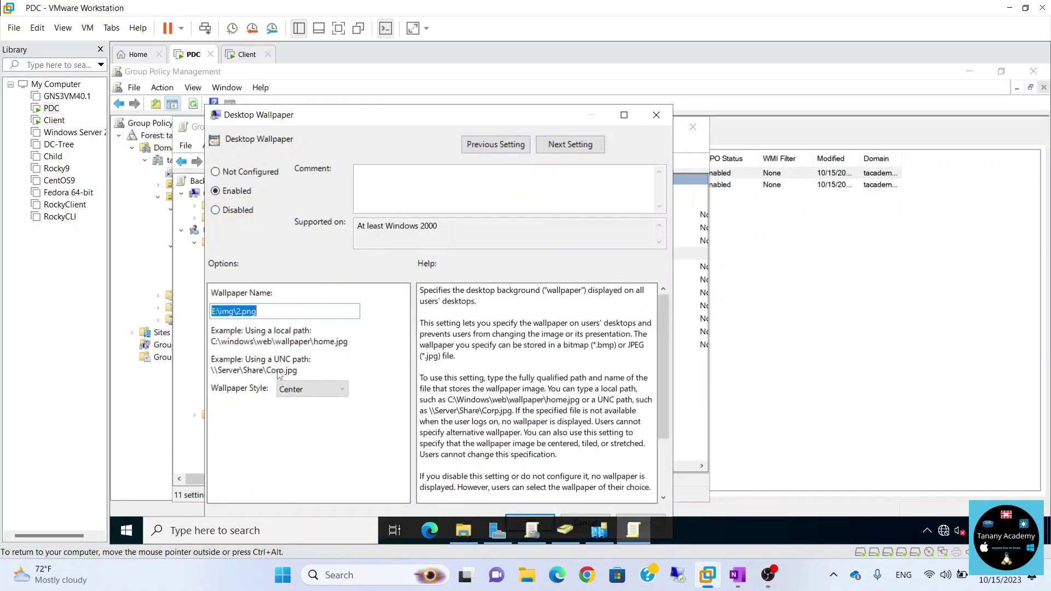
left_click(220, 311)
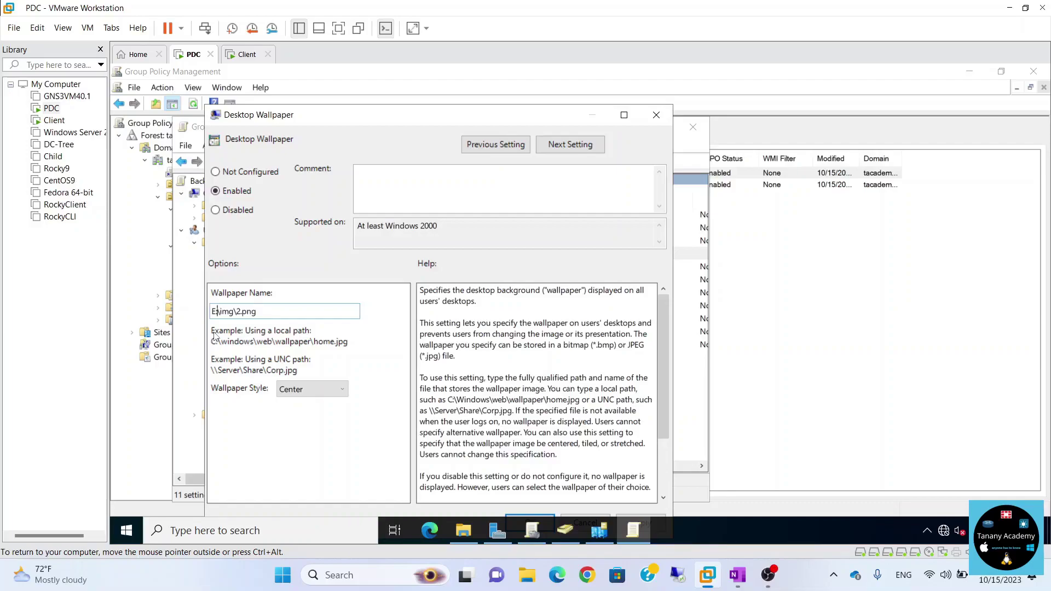
Change the wallpaper path to \\pdc\img\2.png and save the setting.
left_click(246, 55)
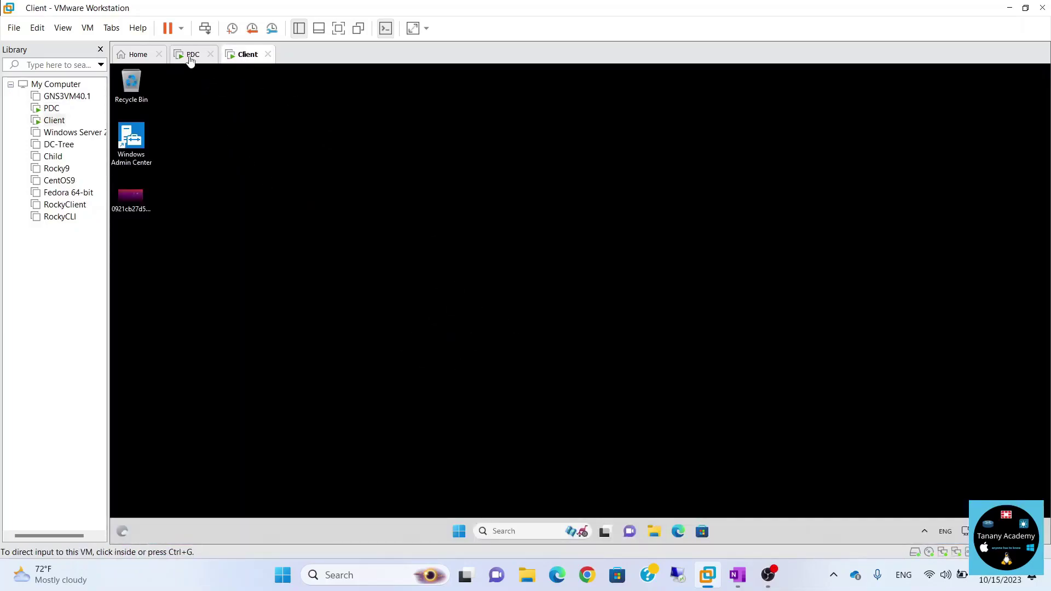
left_click(190, 57)
left_click(215, 311)
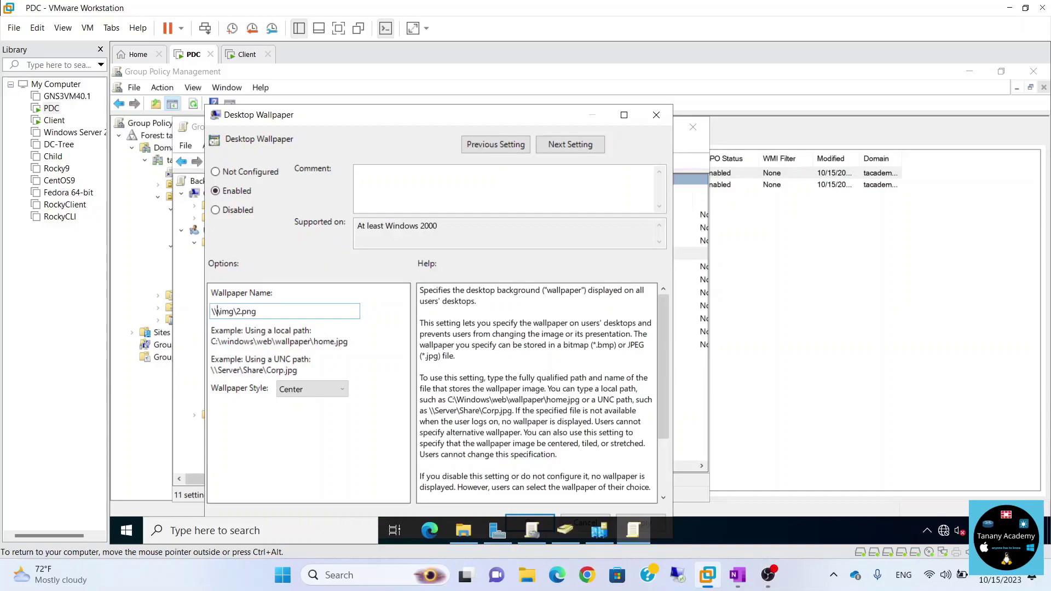
type("pdc")
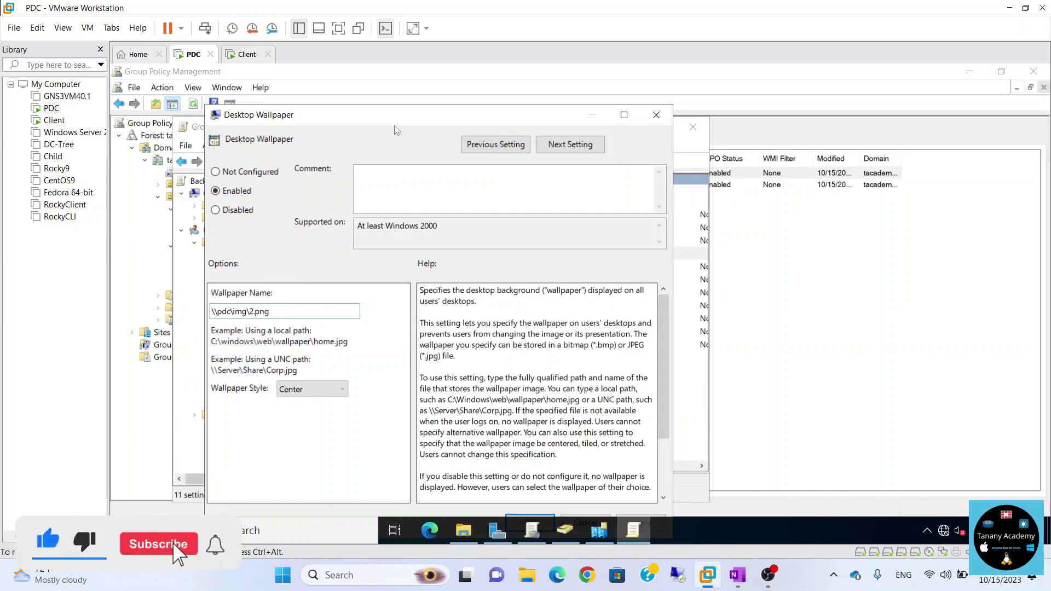
left_click_drag(396, 132, 403, 101)
left_click(536, 504)
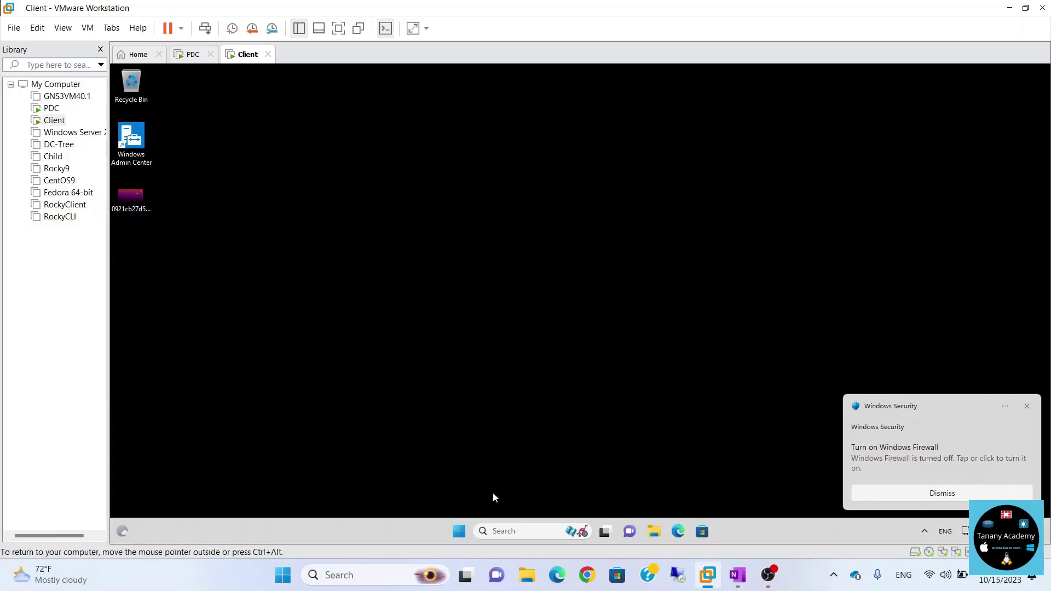
Sign out of the Windows 11 client and sign back in with the account password.
left_click(459, 531)
left_click(465, 493)
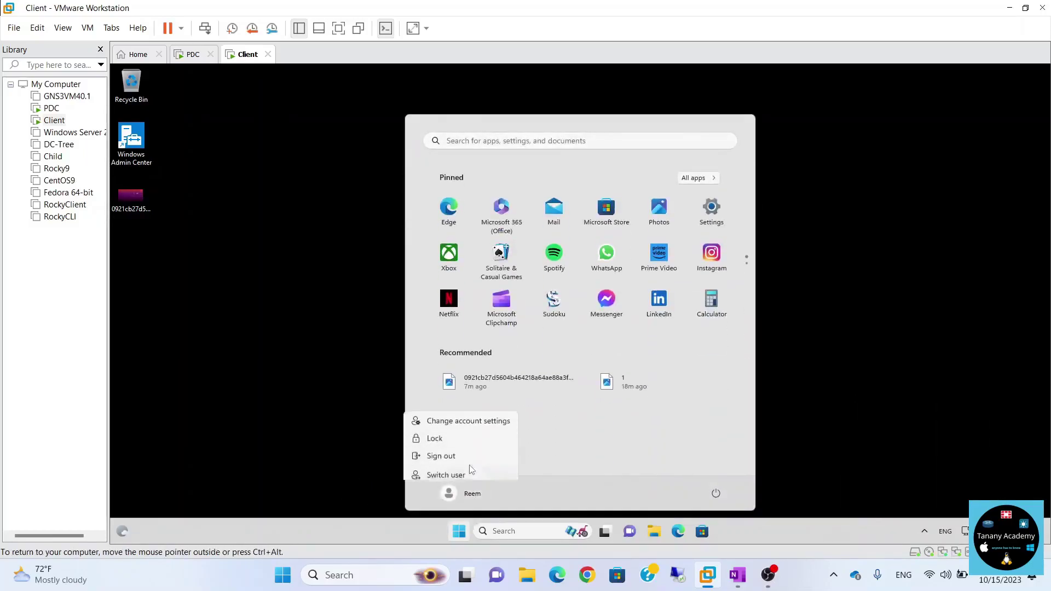
left_click(464, 459)
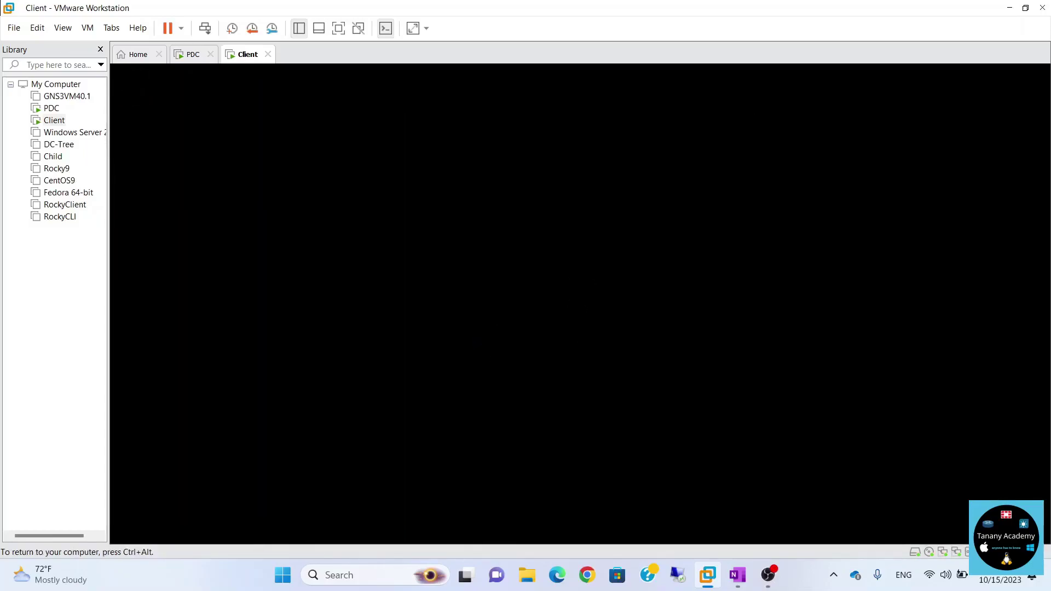
key("Return")
type("••")
key("Return")
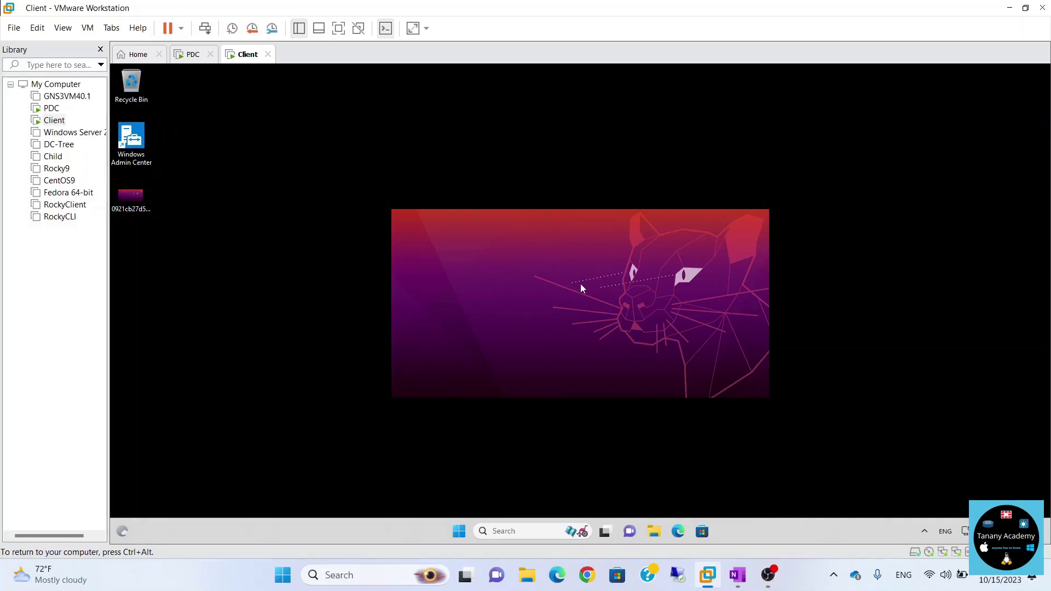
key("ctrl+alt")
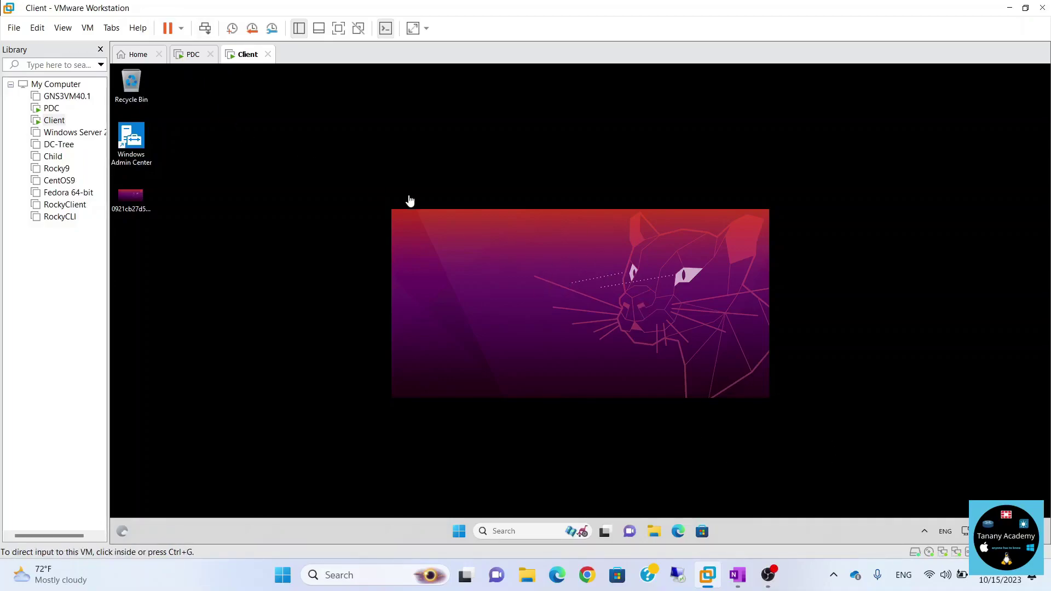
On the PDC, change the Desktop Wallpaper policy's style from Center to Fill and apply it with OK.
left_click(191, 56)
left_click(501, 256)
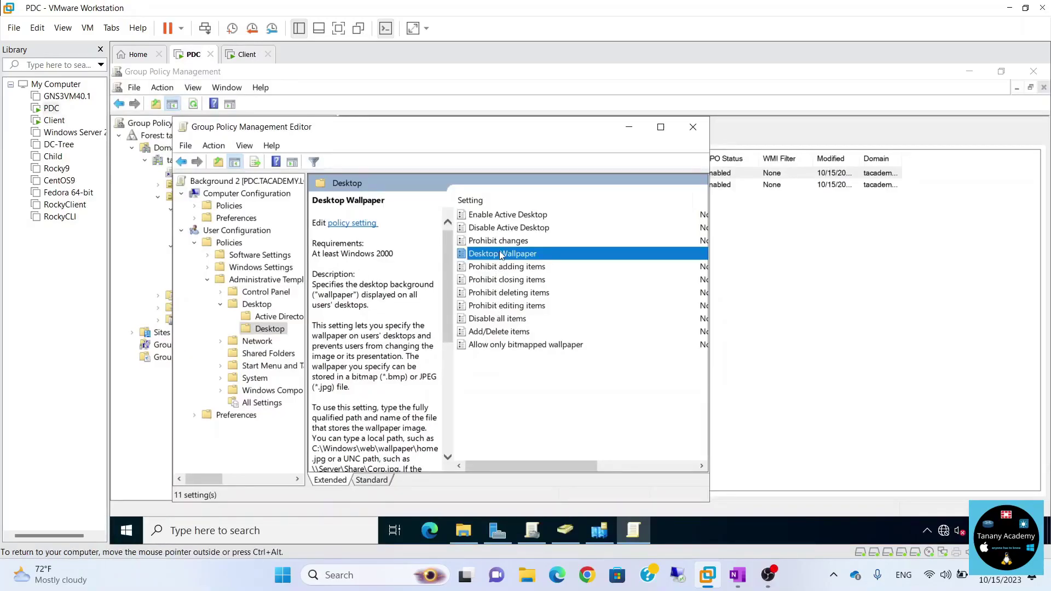
double_click(501, 255)
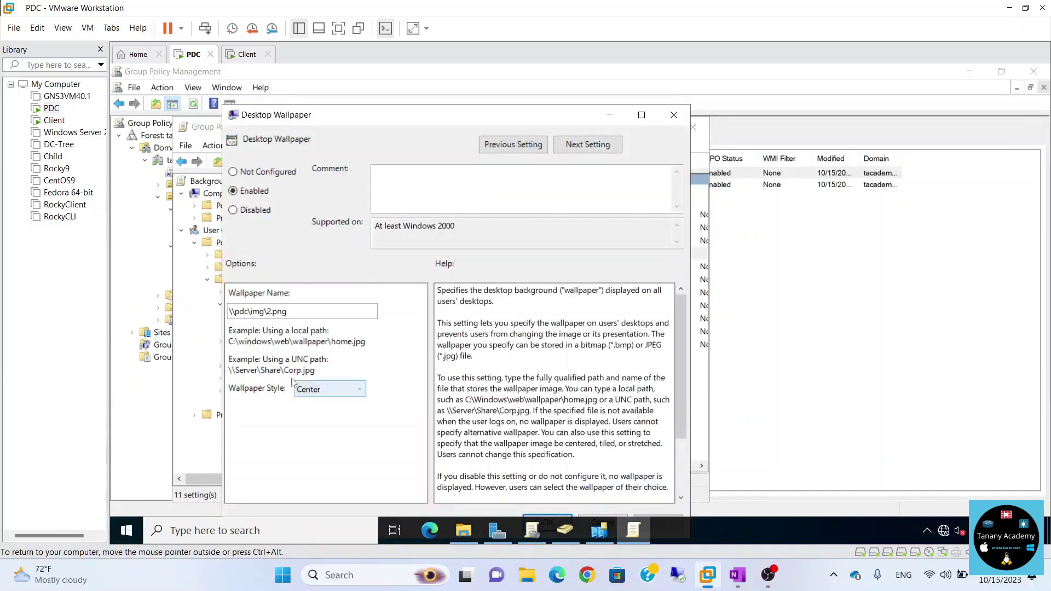
left_click(319, 390)
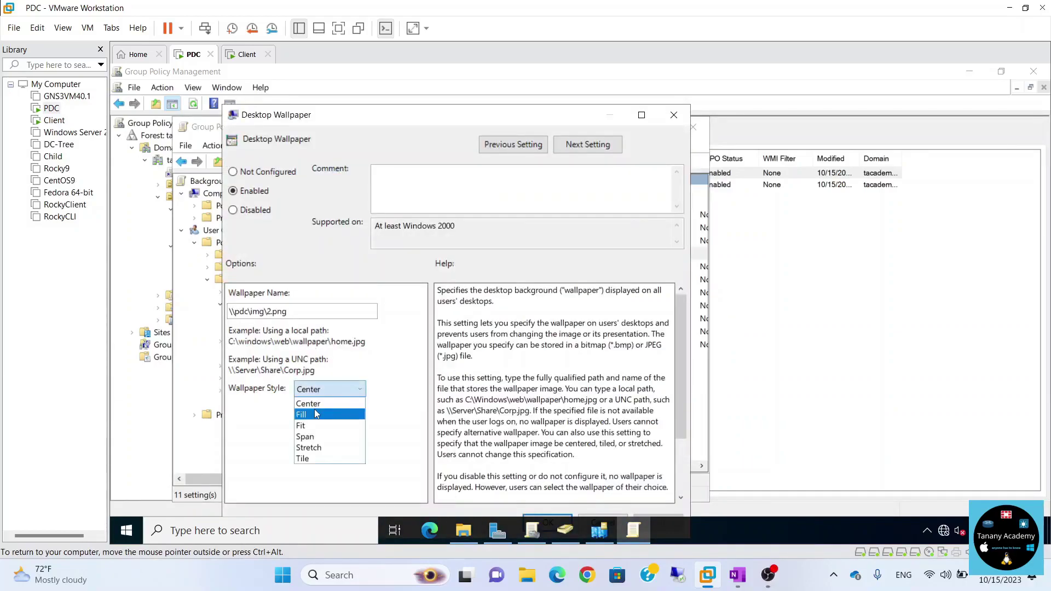
left_click(416, 365)
left_click(353, 389)
left_click(360, 408)
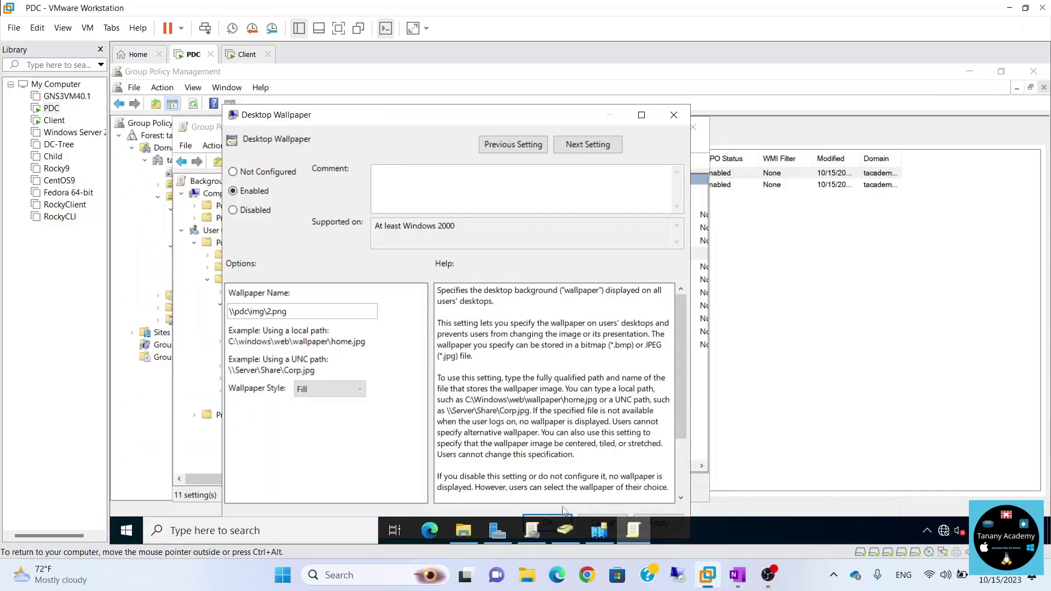
left_click_drag(504, 117, 503, 88)
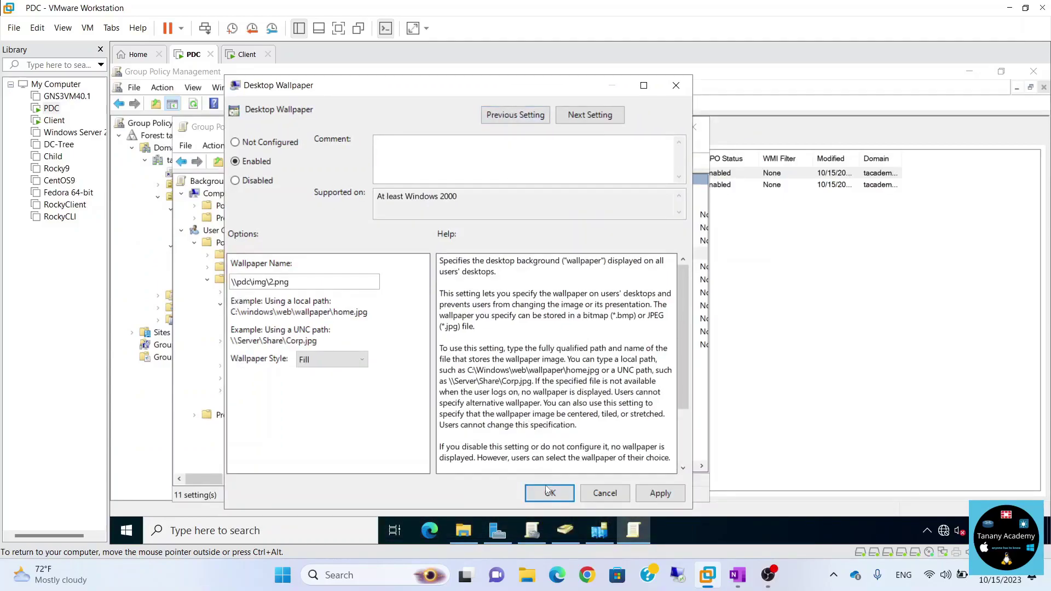
left_click(545, 490)
On the client VM, sign out and sign back in again.
left_click(247, 54)
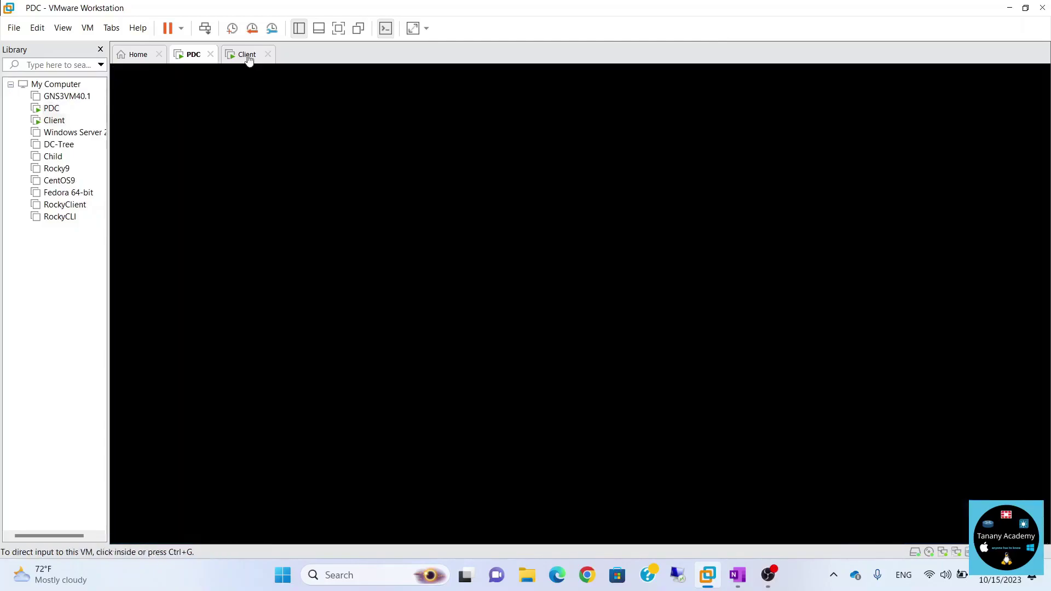
left_click(459, 531)
left_click(458, 495)
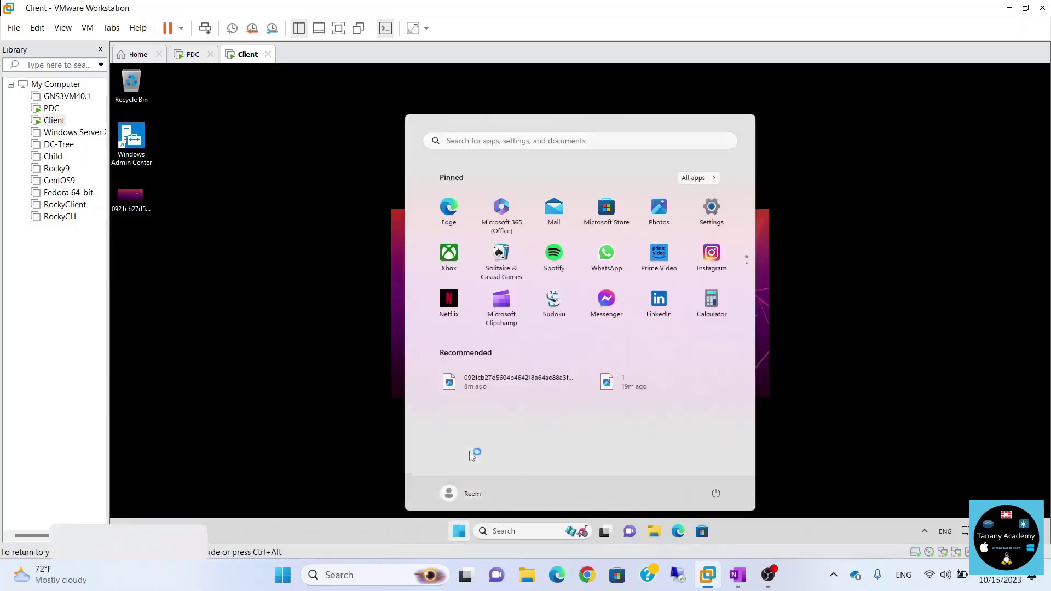
left_click(445, 453)
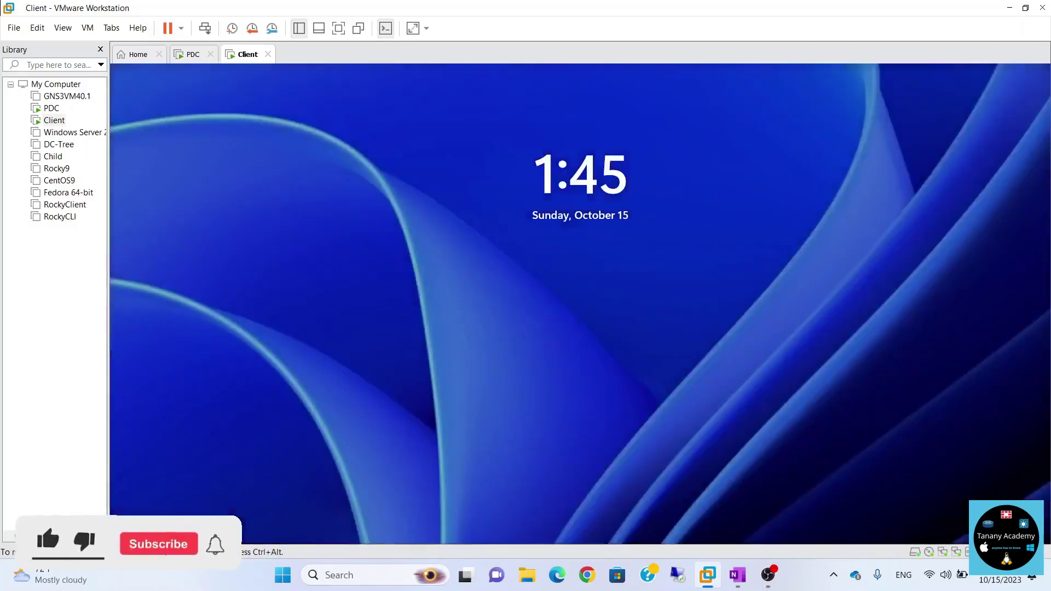
left_click(580, 304)
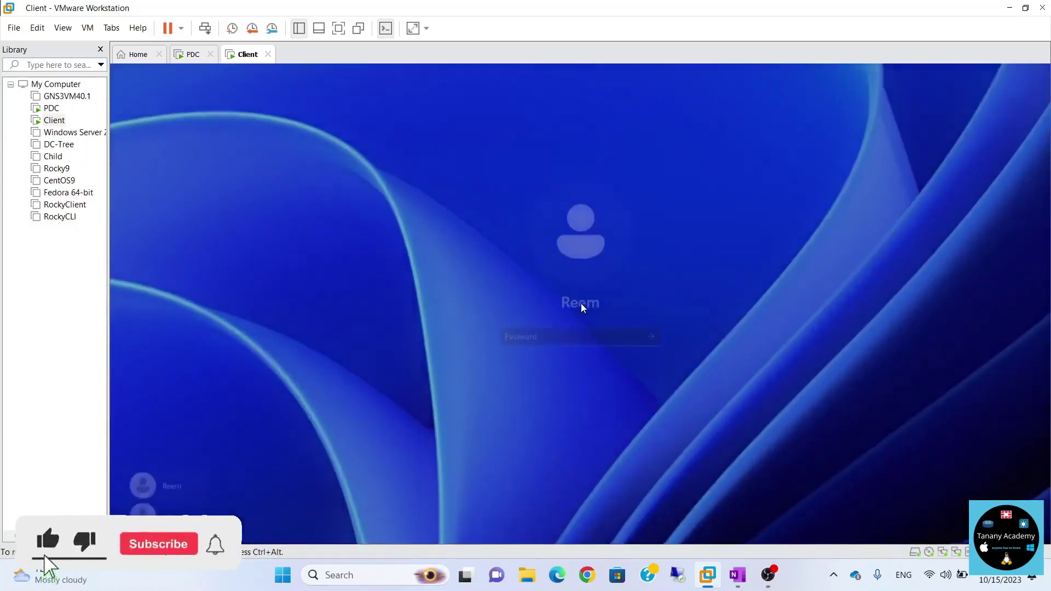
key("Return")
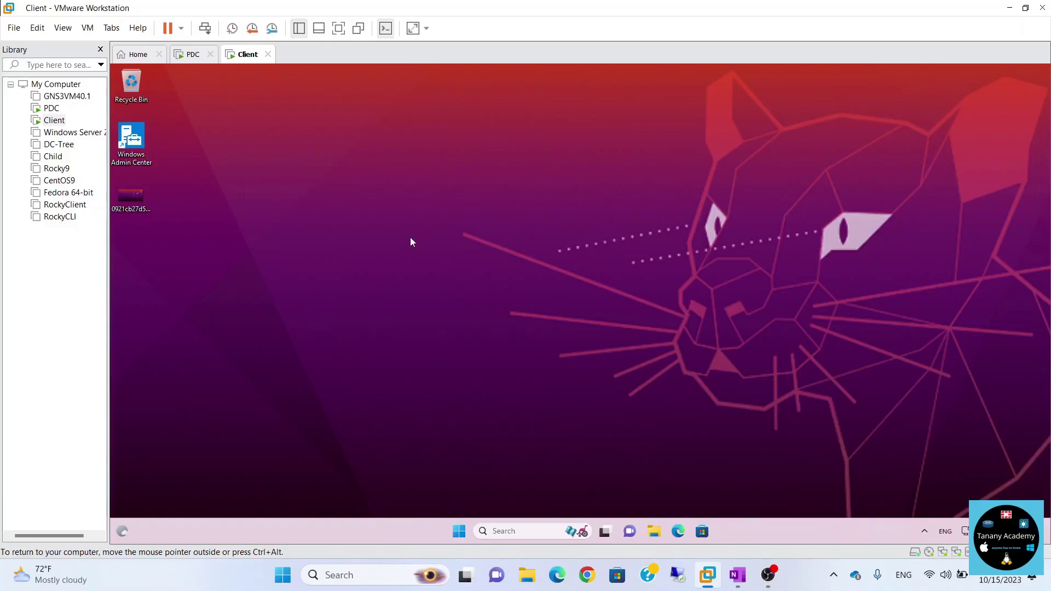
Copy image 3 from \\pdc\img\ onto the desktop and set it as the desktop background.
key("super+r")
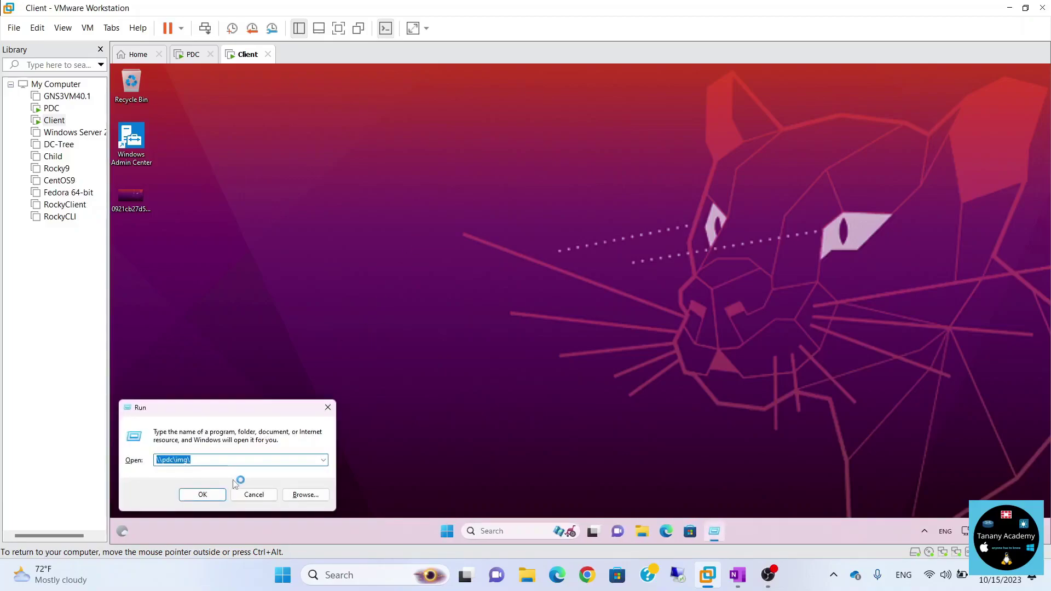
left_click(219, 495)
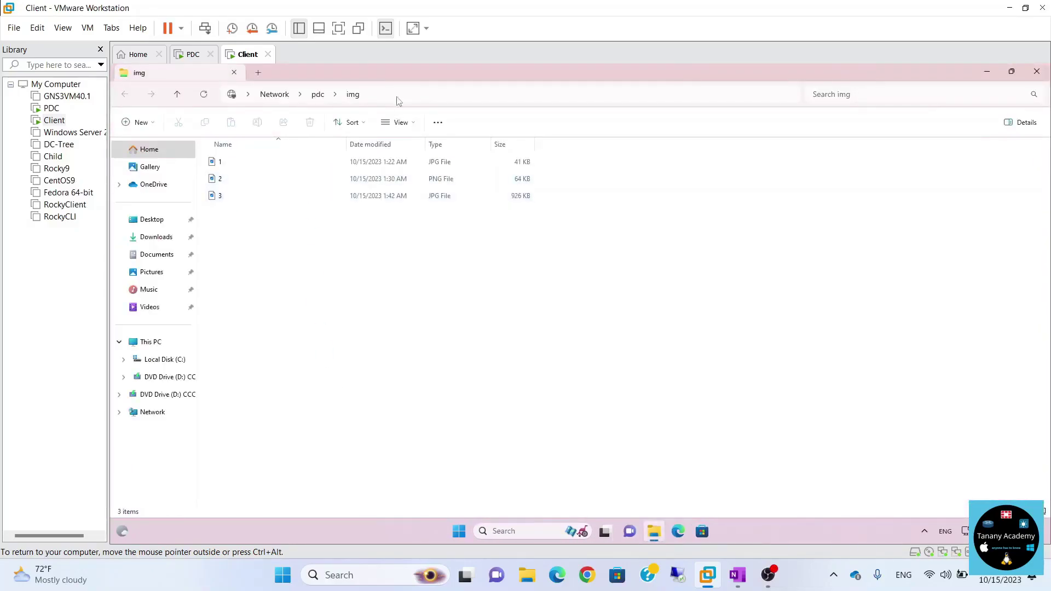
left_click_drag(393, 80, 615, 156)
left_click_drag(436, 272, 209, 277)
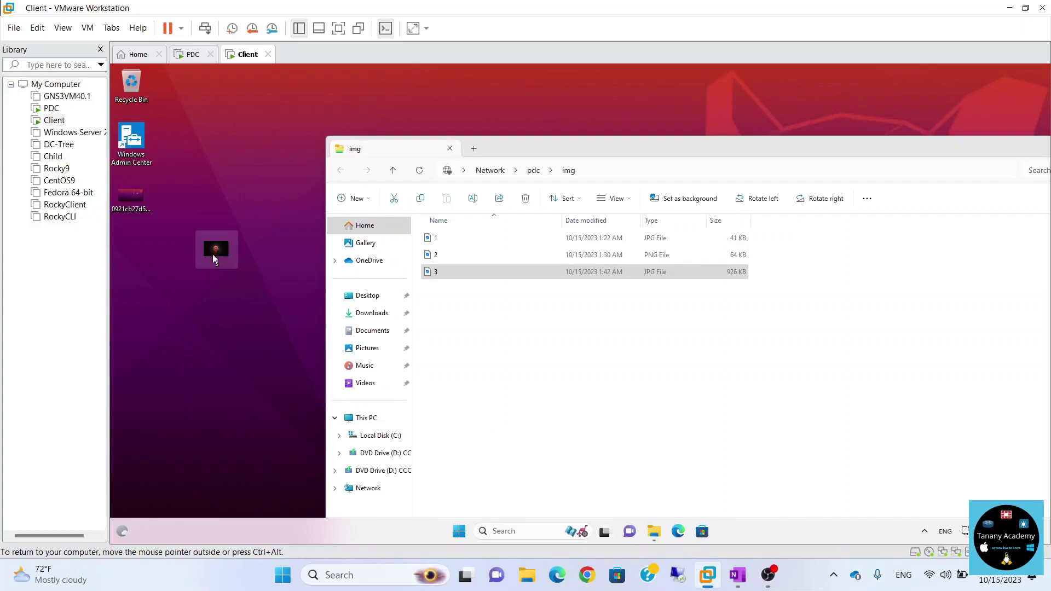
right_click(216, 249)
left_click(260, 336)
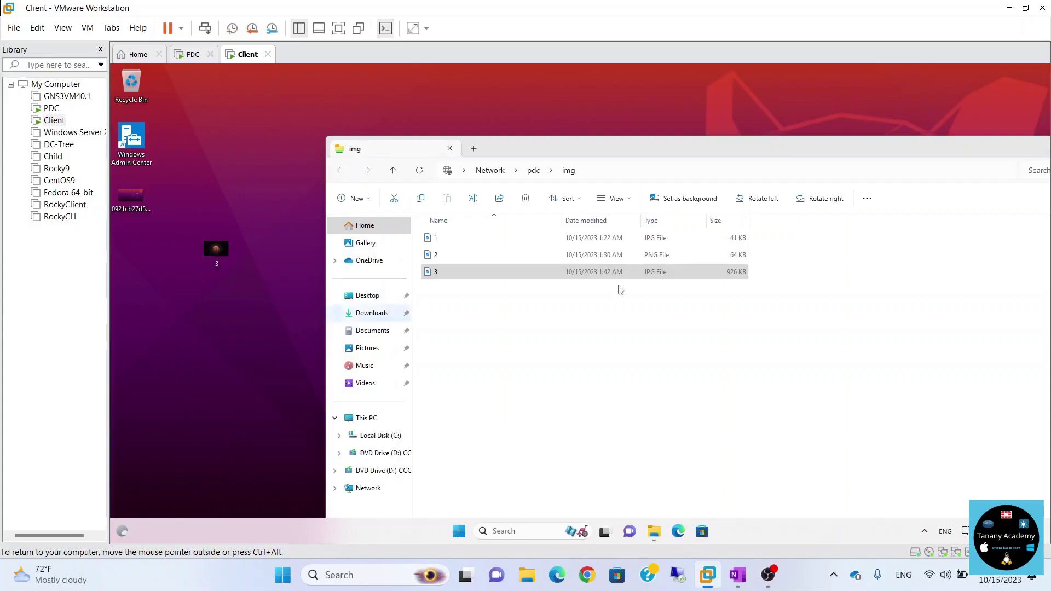
Move the share window aside and minimize it to view the copied image 3 on the desktop.
left_click_drag(978, 141, 765, 132)
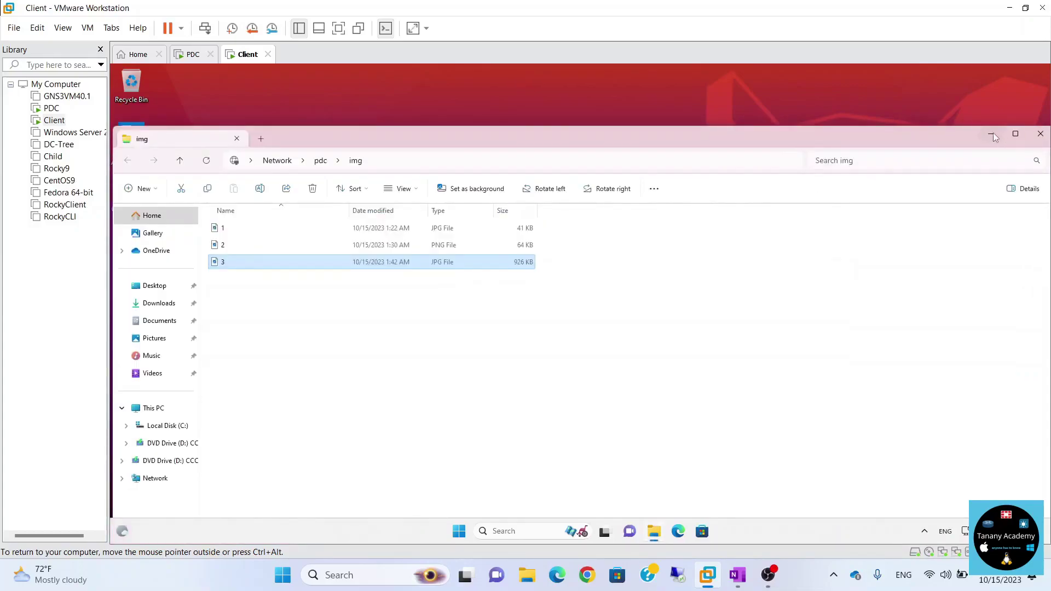
left_click(991, 134)
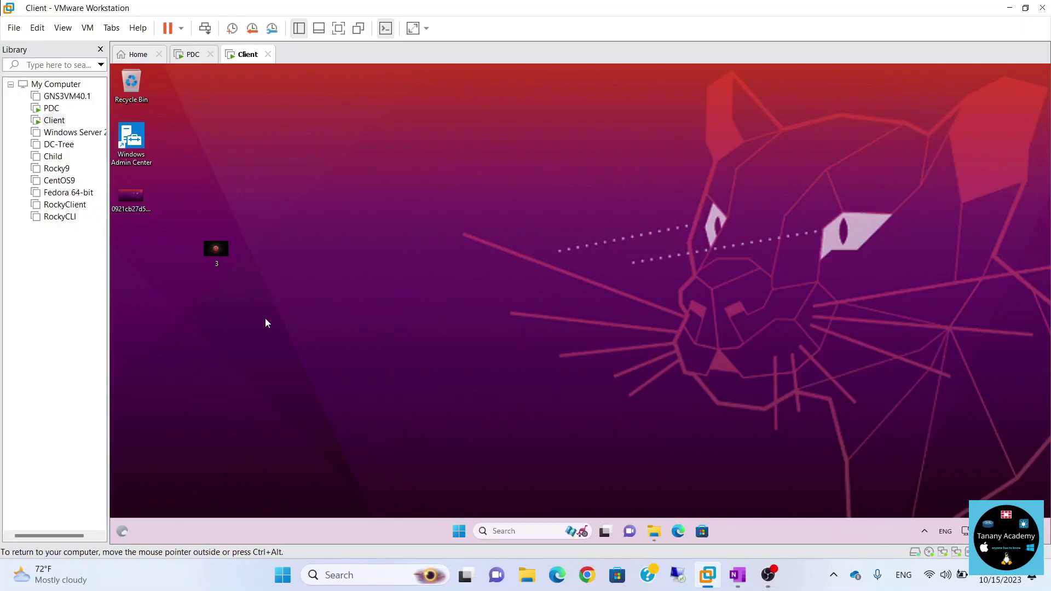
right_click(219, 251)
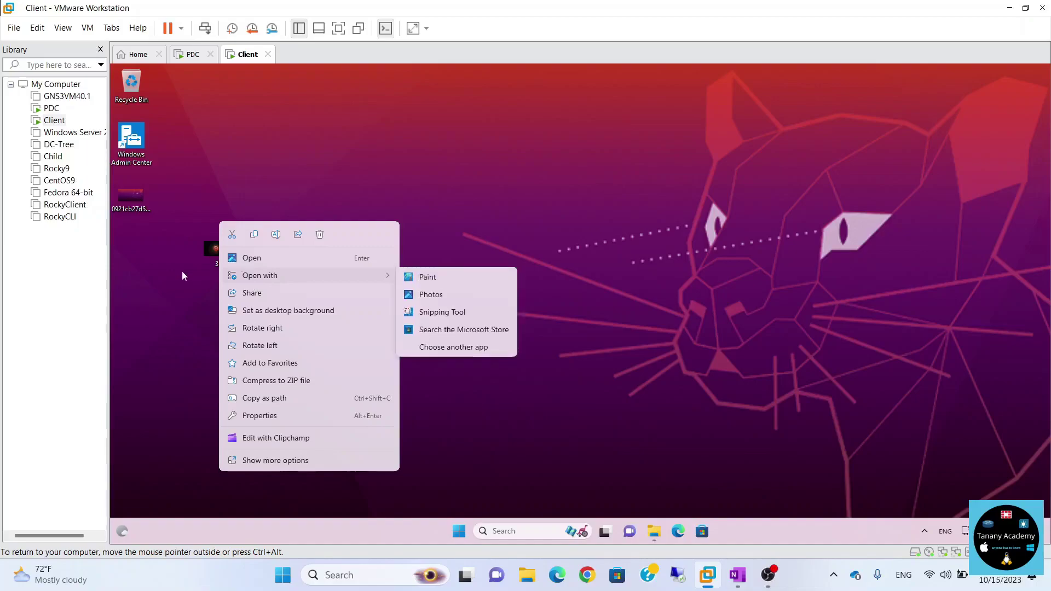
left_click(182, 271)
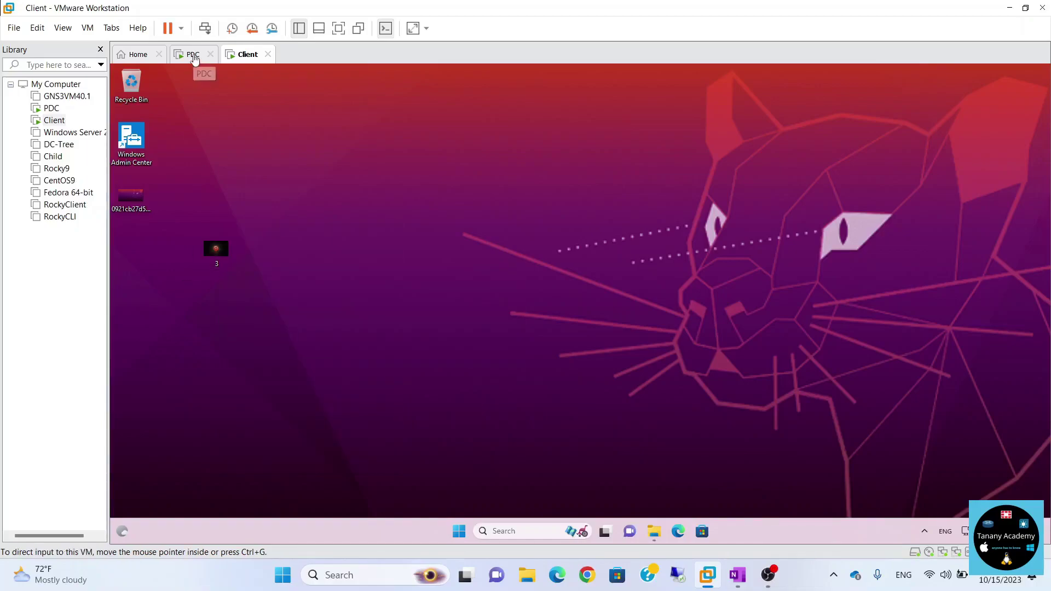
left_click(195, 58)
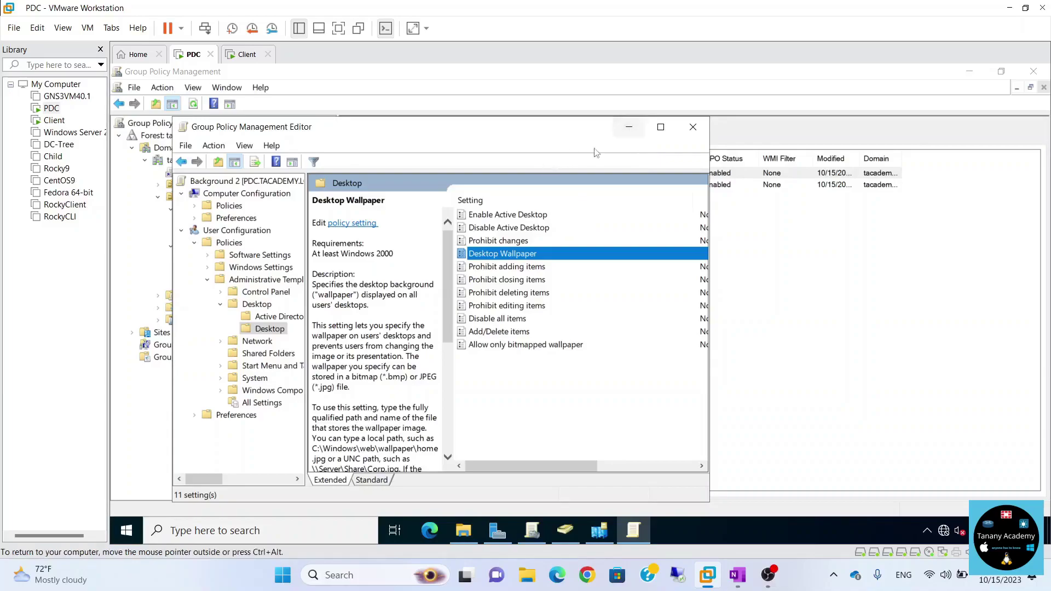
left_click(629, 128)
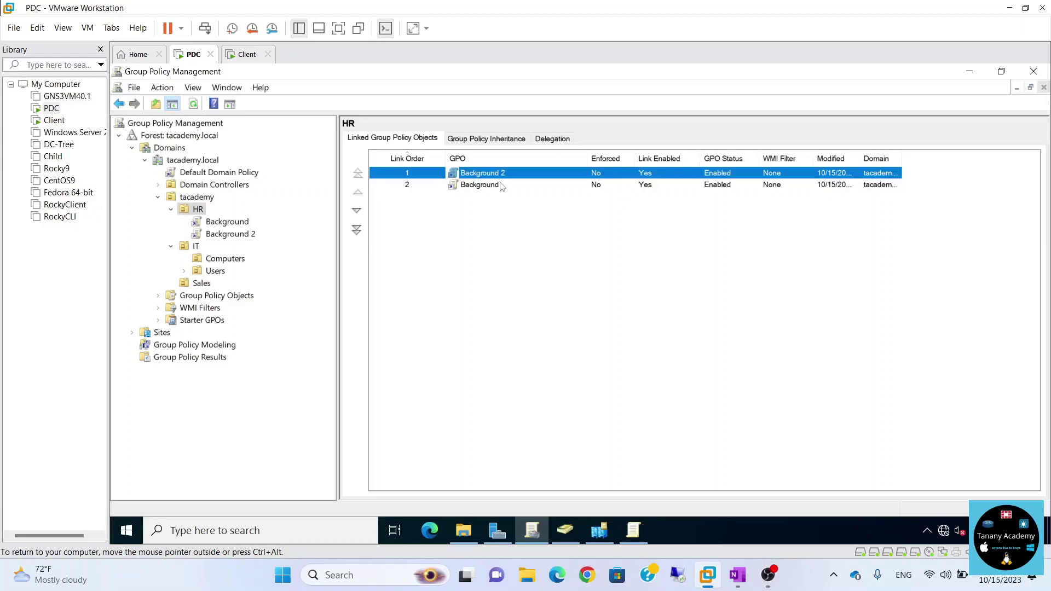
left_click(483, 189)
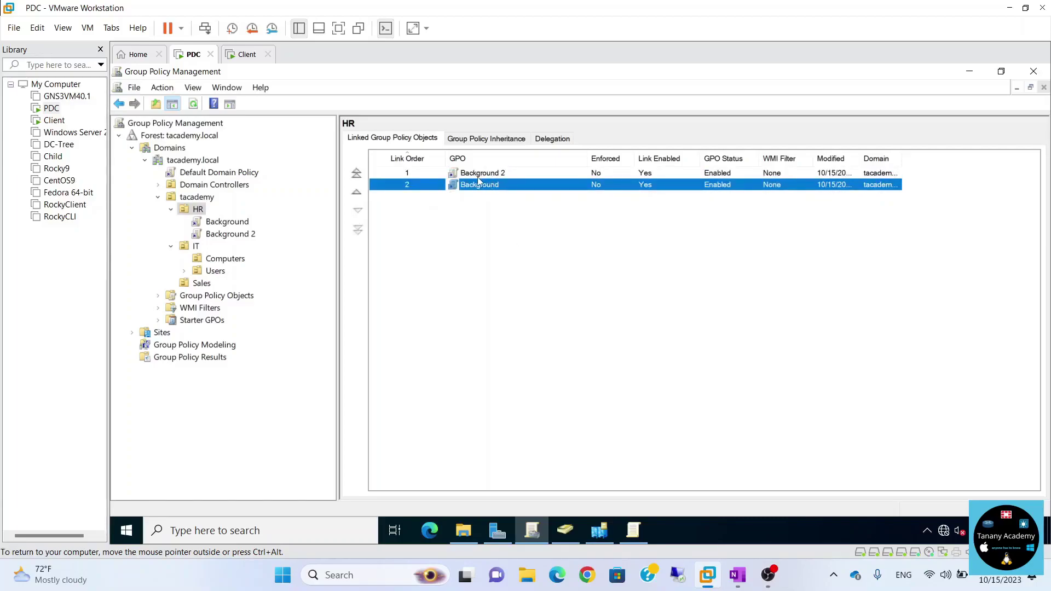
left_click(478, 177)
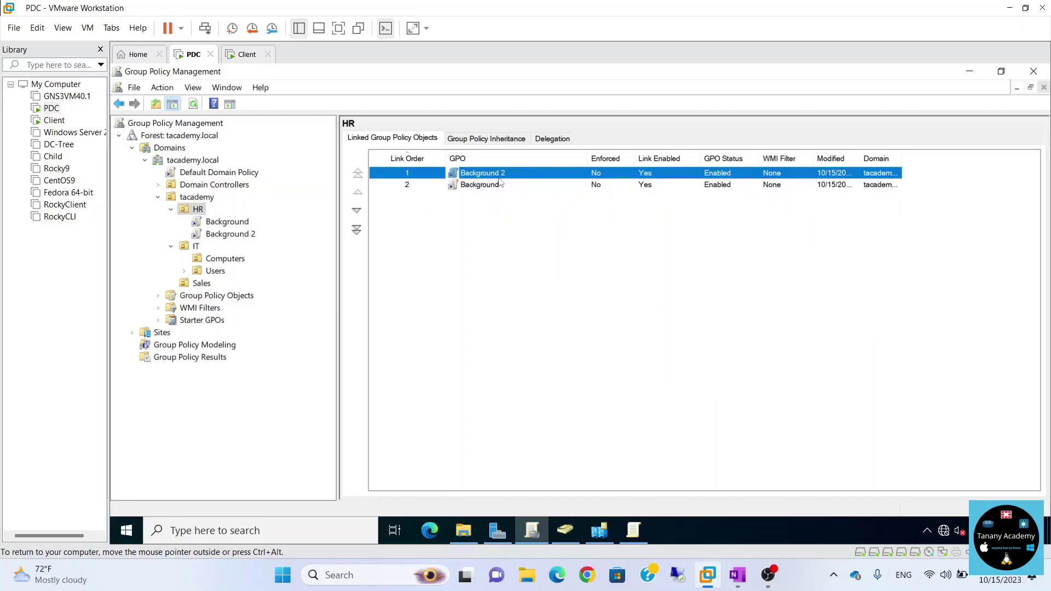
left_click(493, 185)
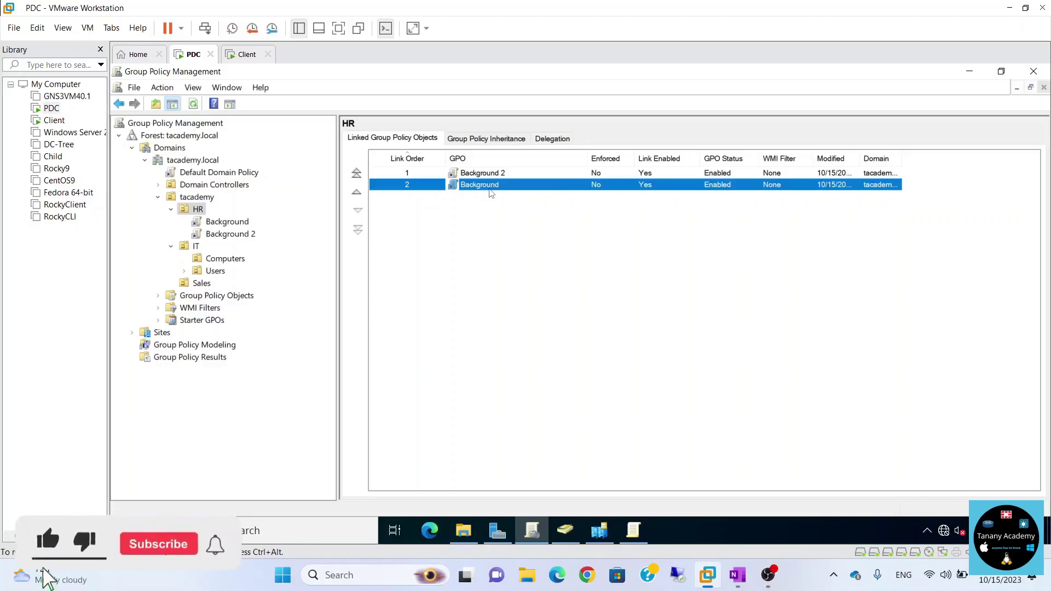
left_click(498, 173)
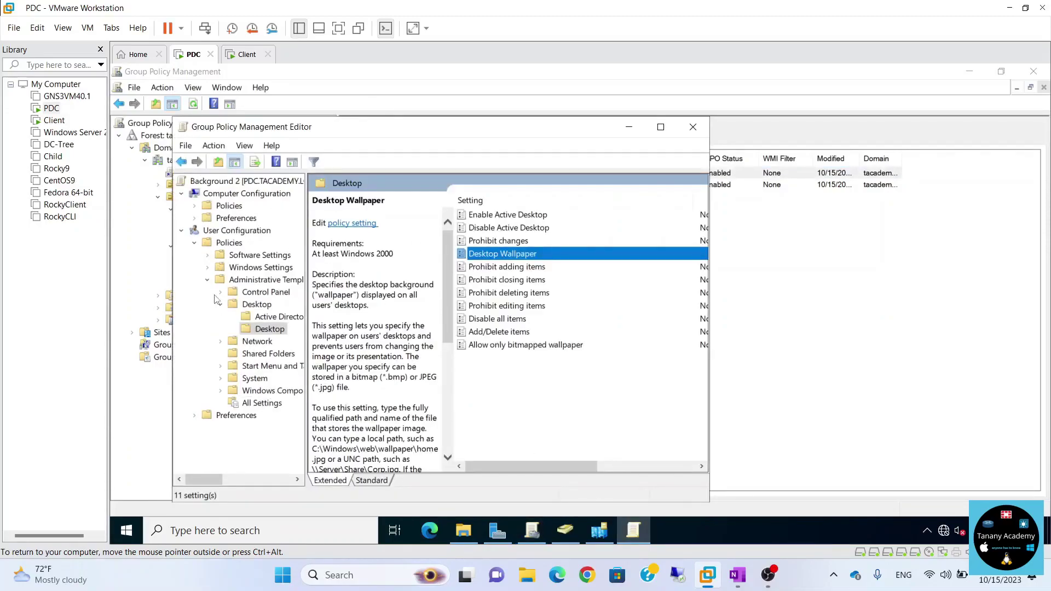
View Background 2's All Settings maximized, read Access data sources across domains, then close the editor.
left_click(262, 404)
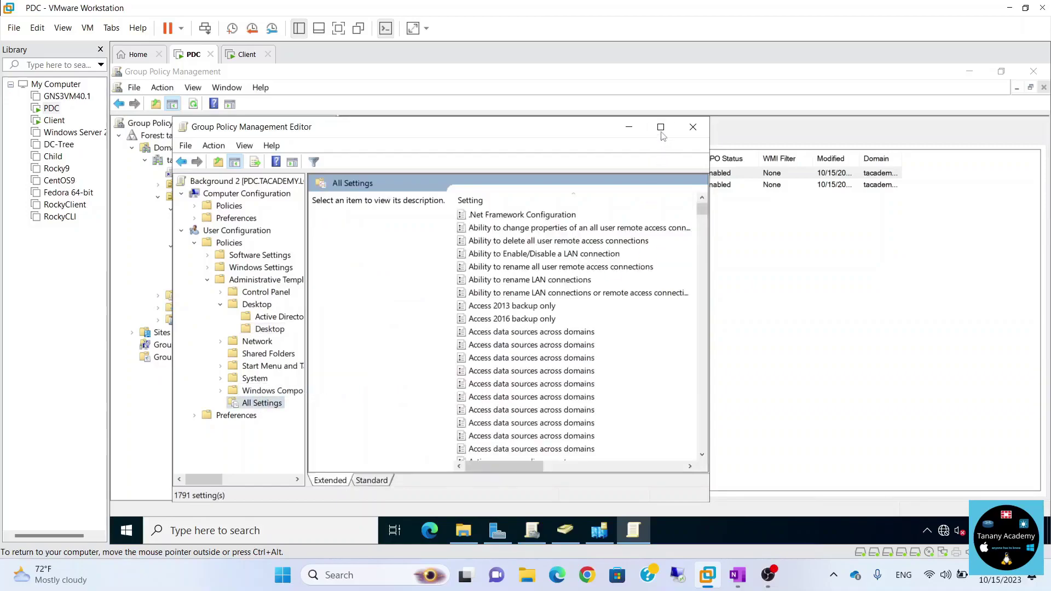
left_click(661, 127)
left_click_drag(1043, 155, 1004, 113)
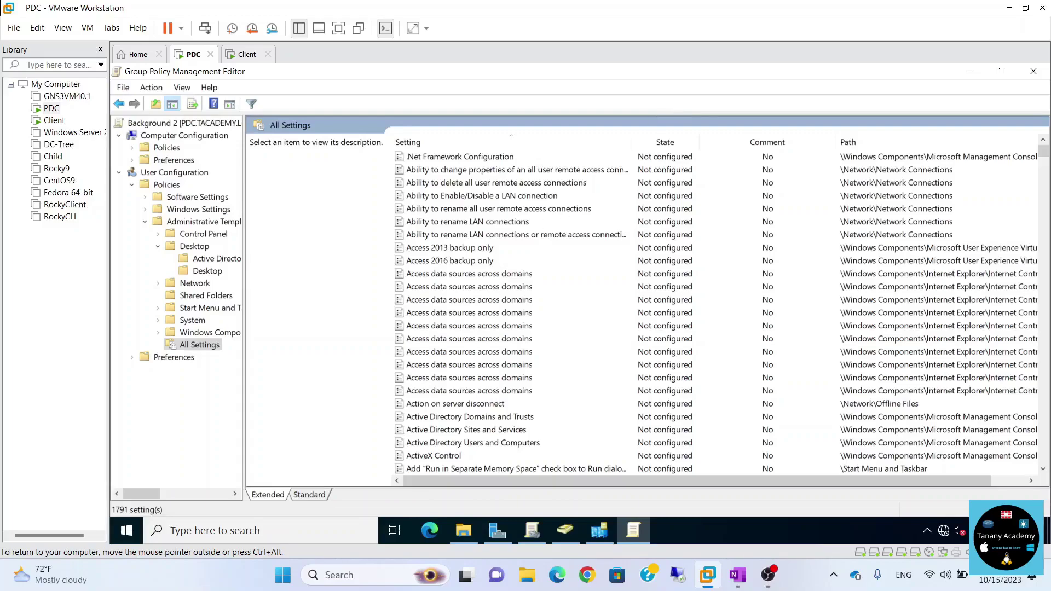
left_click(507, 303)
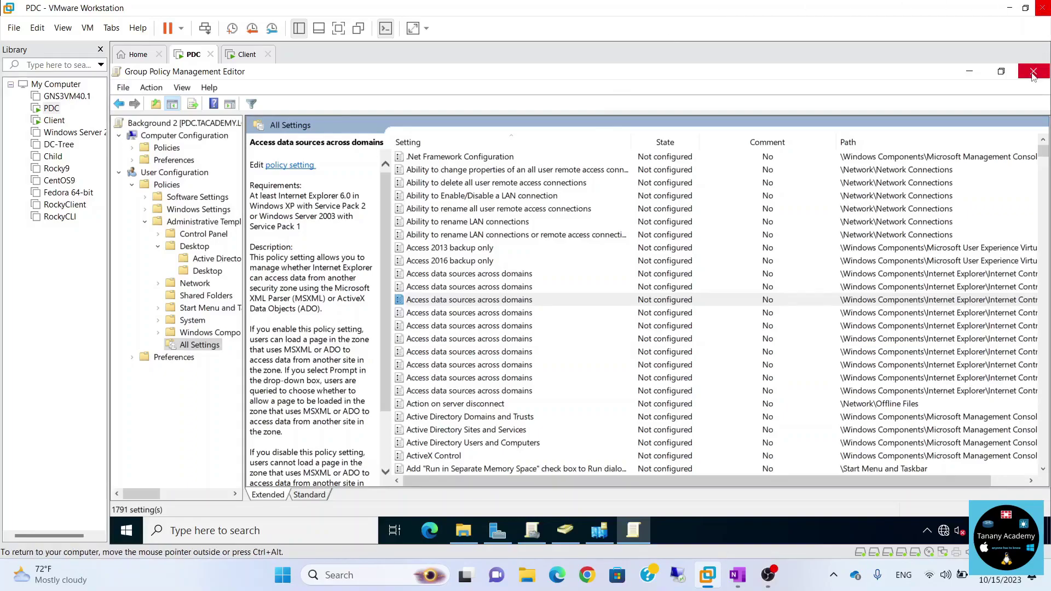
left_click(1034, 72)
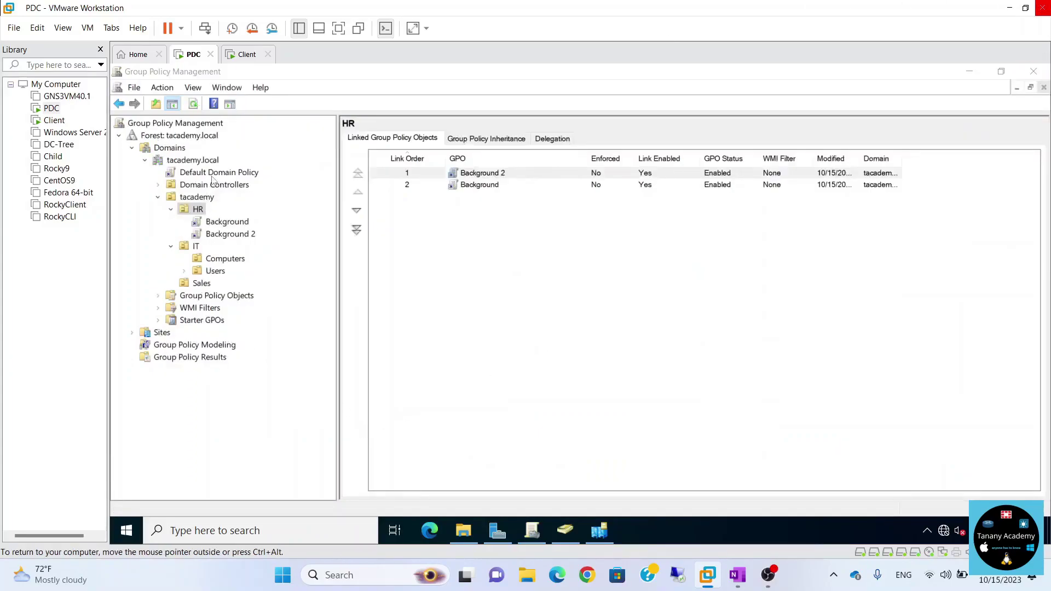
Open the Default Domain Policy in a maximized editor with a widened tree pane.
left_click(211, 173)
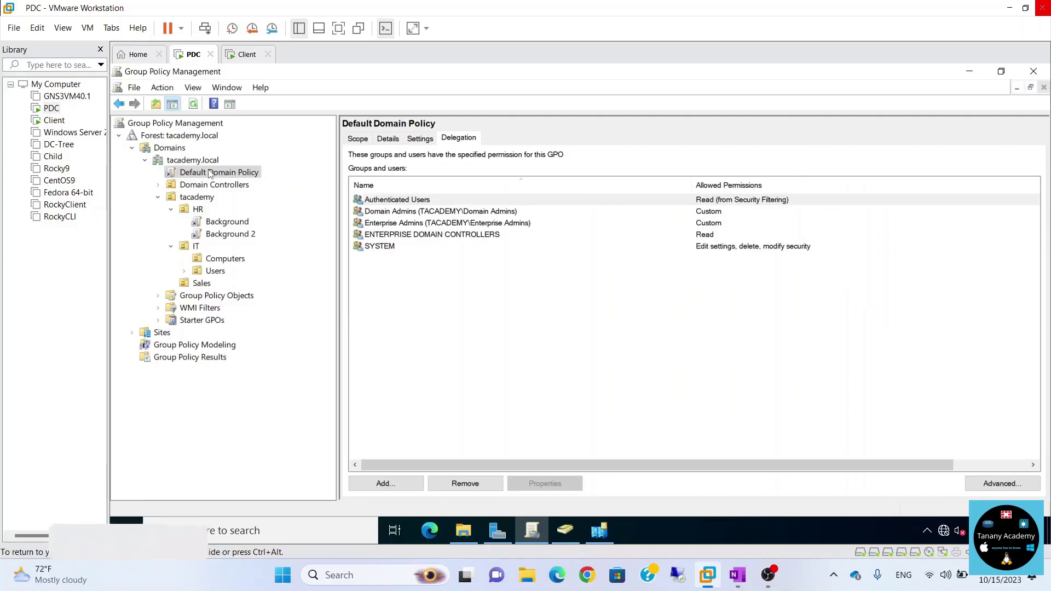
right_click(210, 173)
left_click(242, 179)
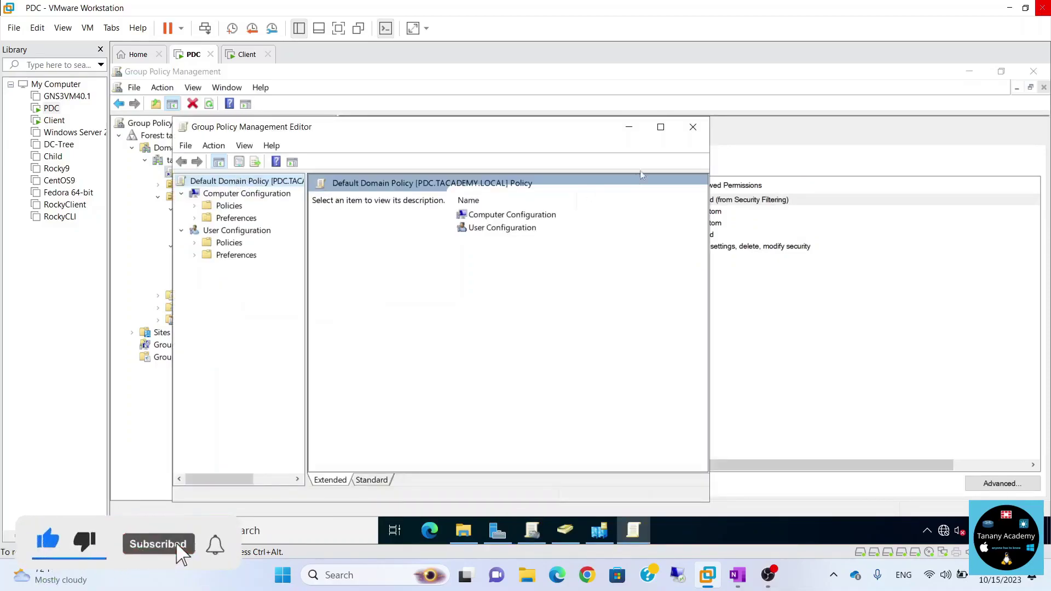
left_click(660, 127)
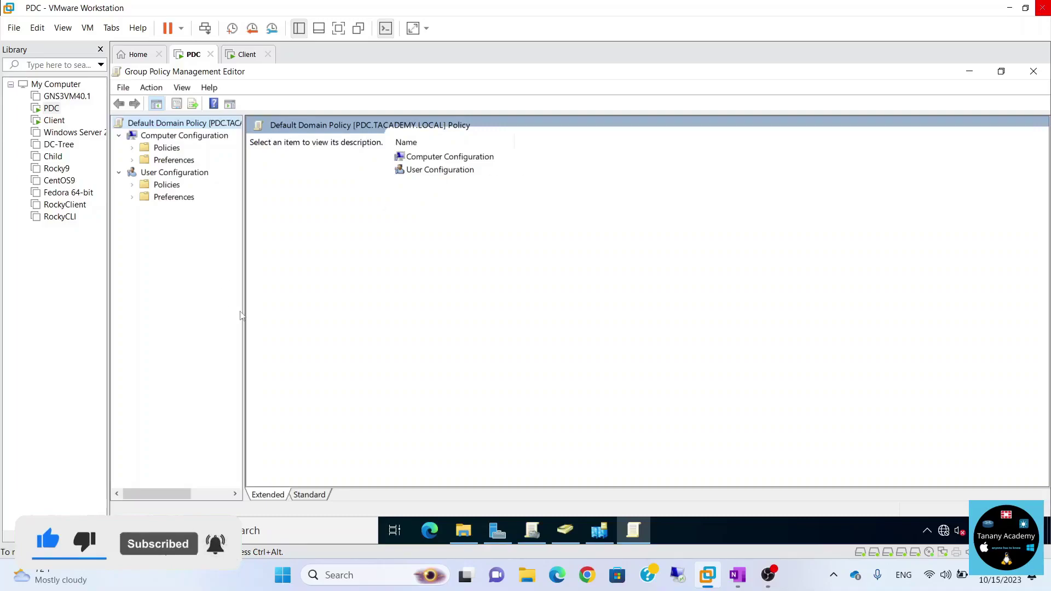
left_click_drag(243, 313, 298, 310)
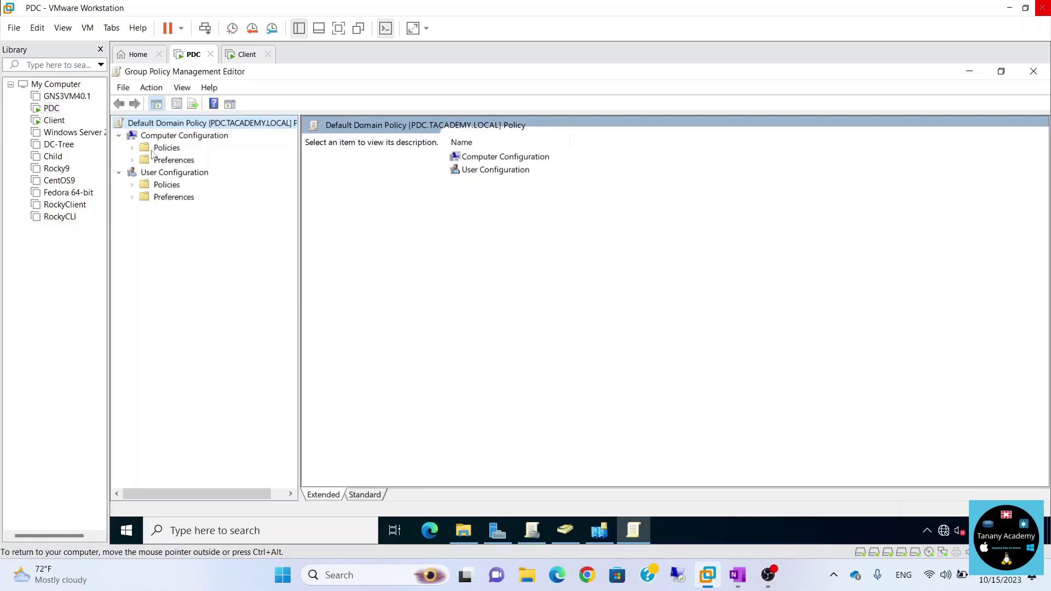
Expand Computer Configuration Policies > Windows Settings > Security Settings > Account Policies.
left_click(132, 148)
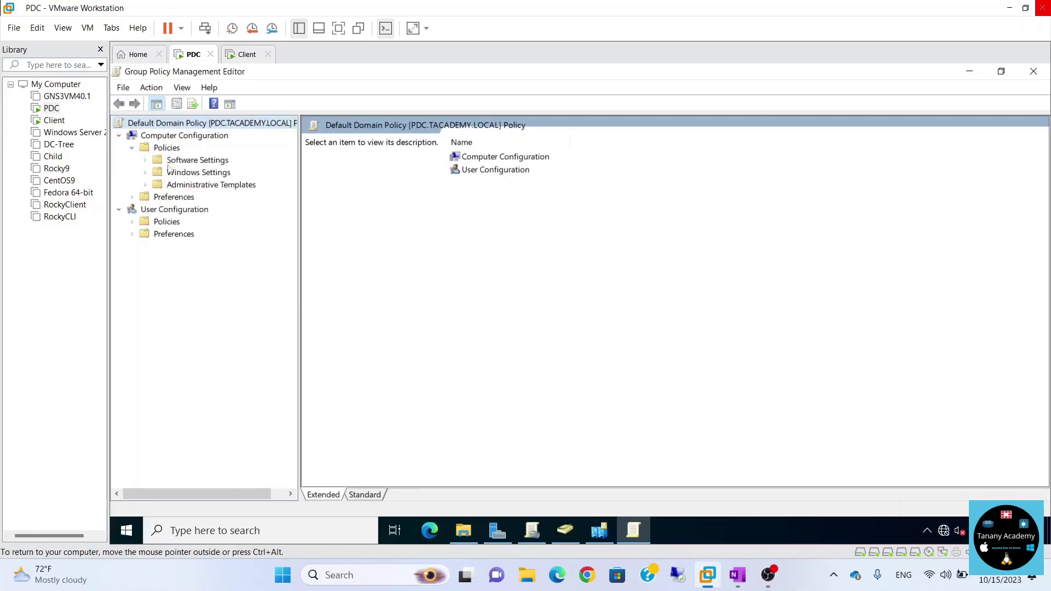
left_click(146, 172)
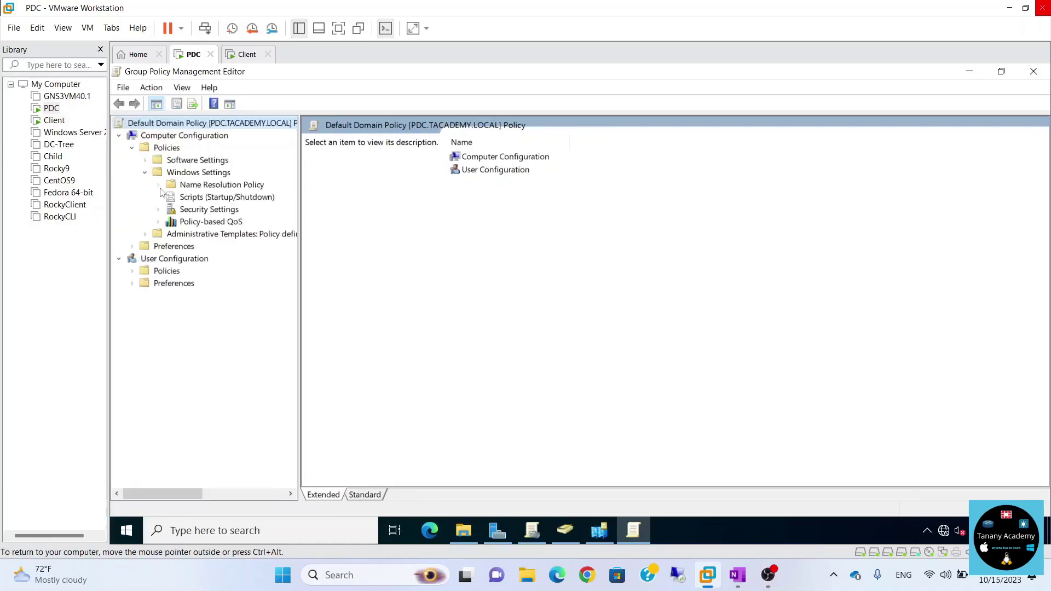
left_click(158, 210)
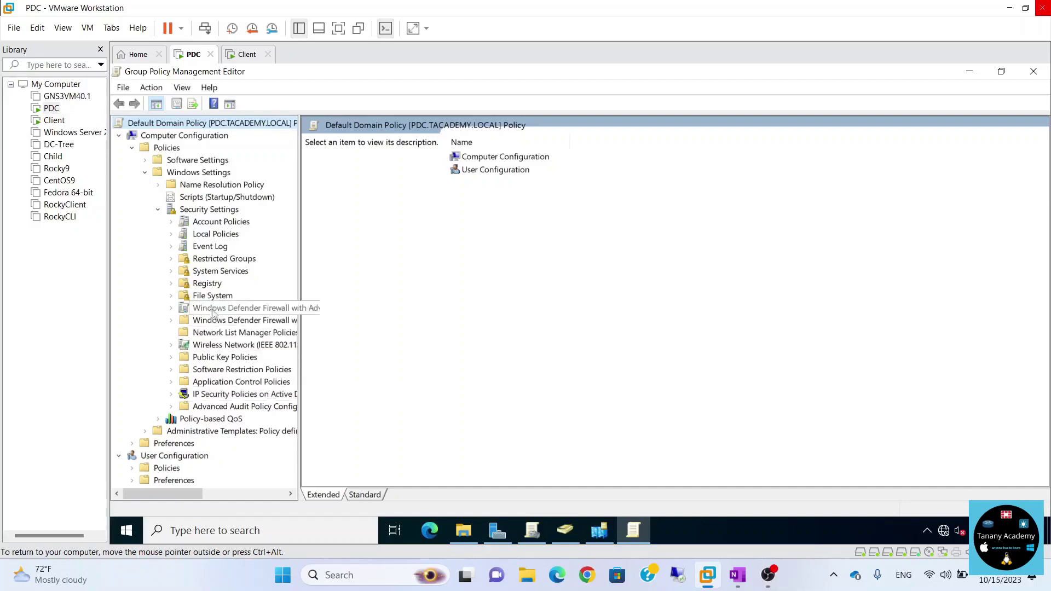
left_click(172, 224)
Show Password Policy, select Enforce password history, then switch to the Client VM desktop.
left_click(230, 235)
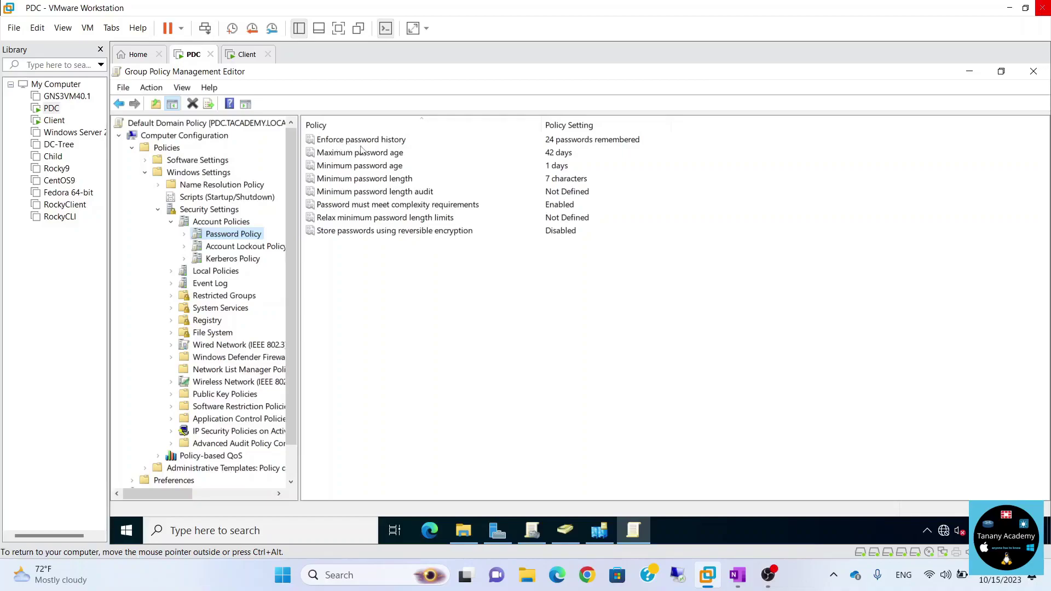
left_click(382, 141)
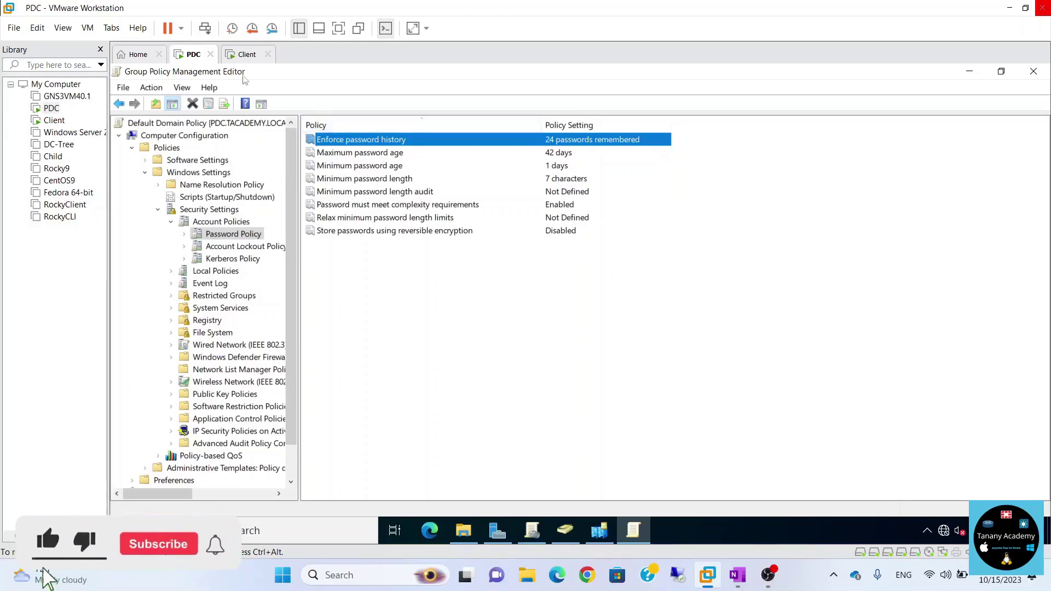
left_click(241, 56)
left_click(459, 531)
left_click(459, 531)
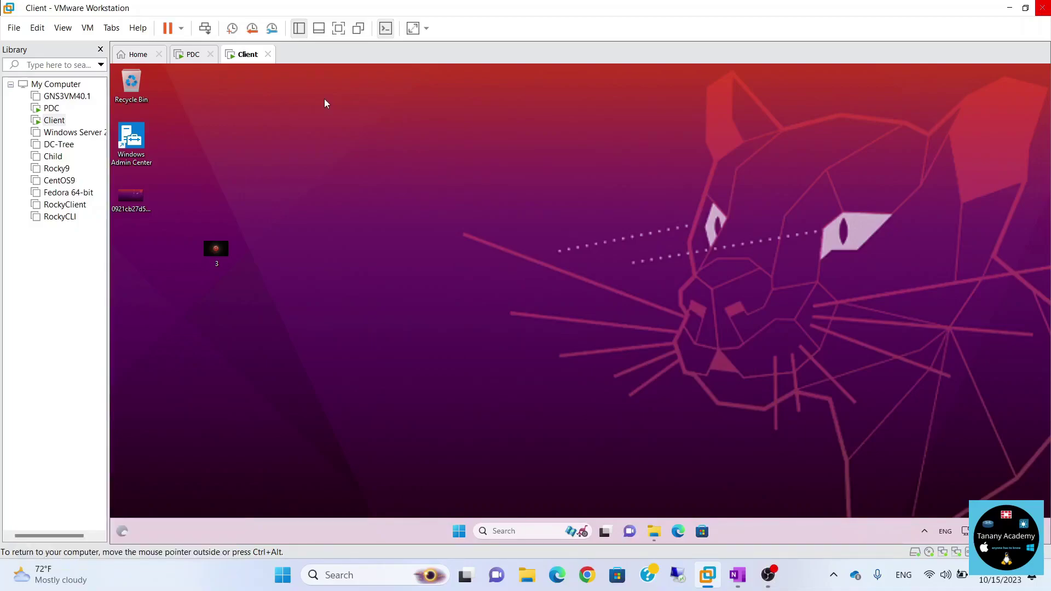
Return to the PDC VM showing 24 remembered passwords, 42-day maximum age, 7-character minimum.
left_click(193, 55)
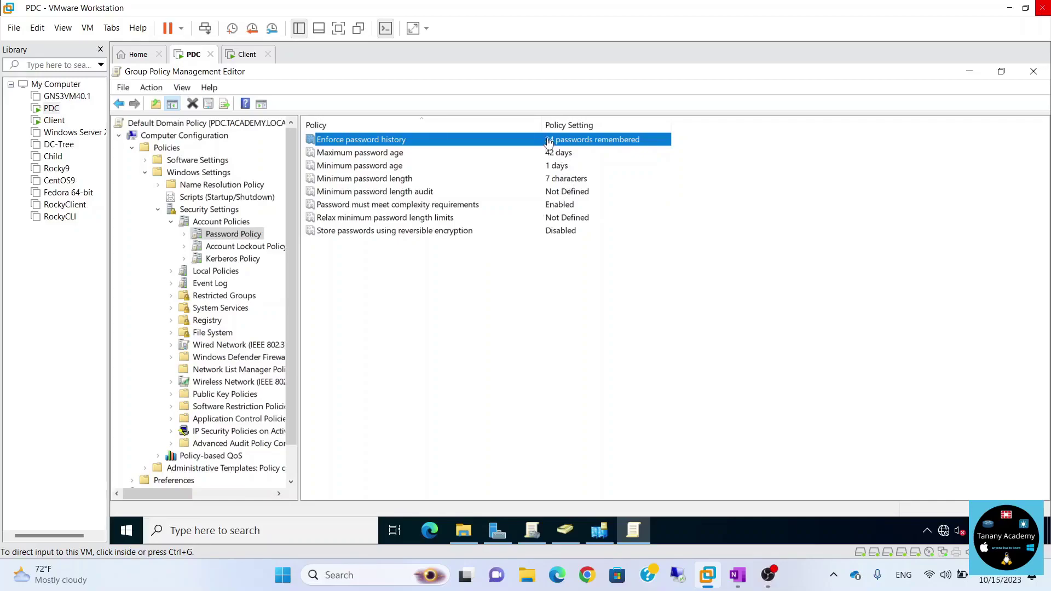
Open the Enforce password history properties, currently set to 24 passwords remembered.
left_click(599, 141)
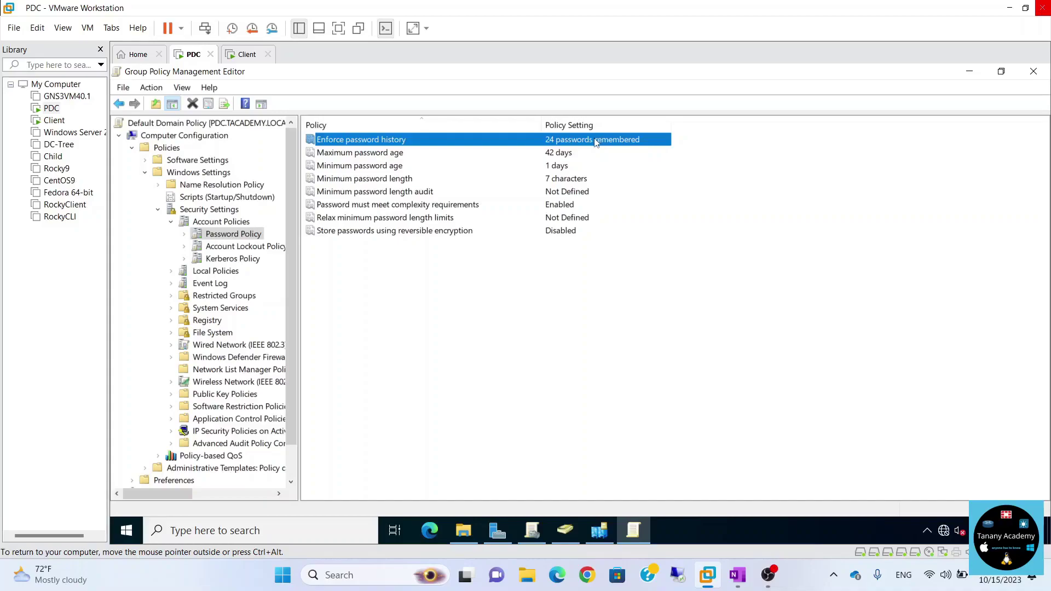
double_click(554, 140)
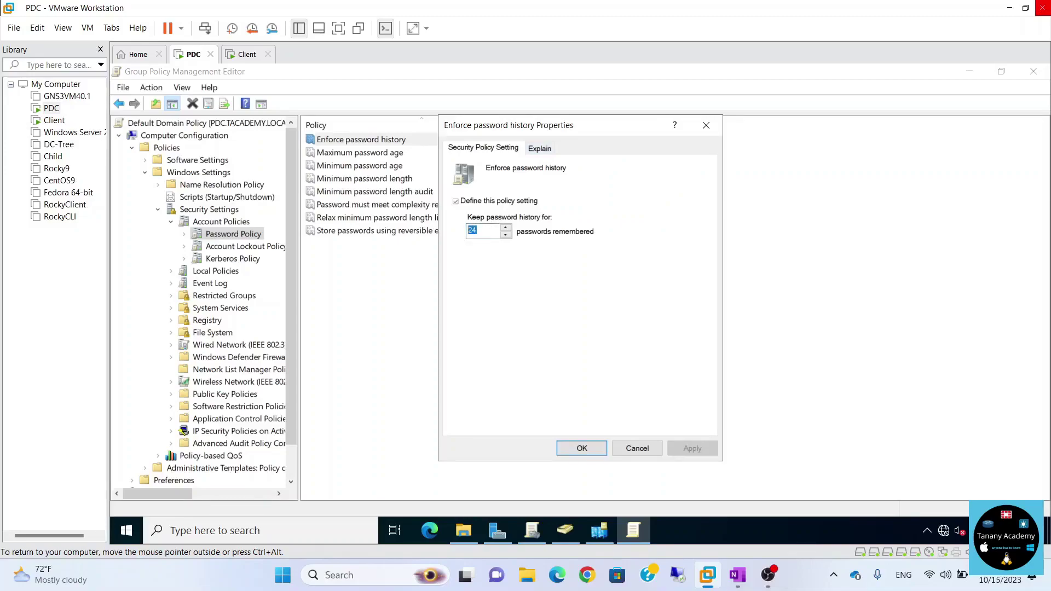
Set Keep password history to 3 passwords remembered and confirm.
type("3")
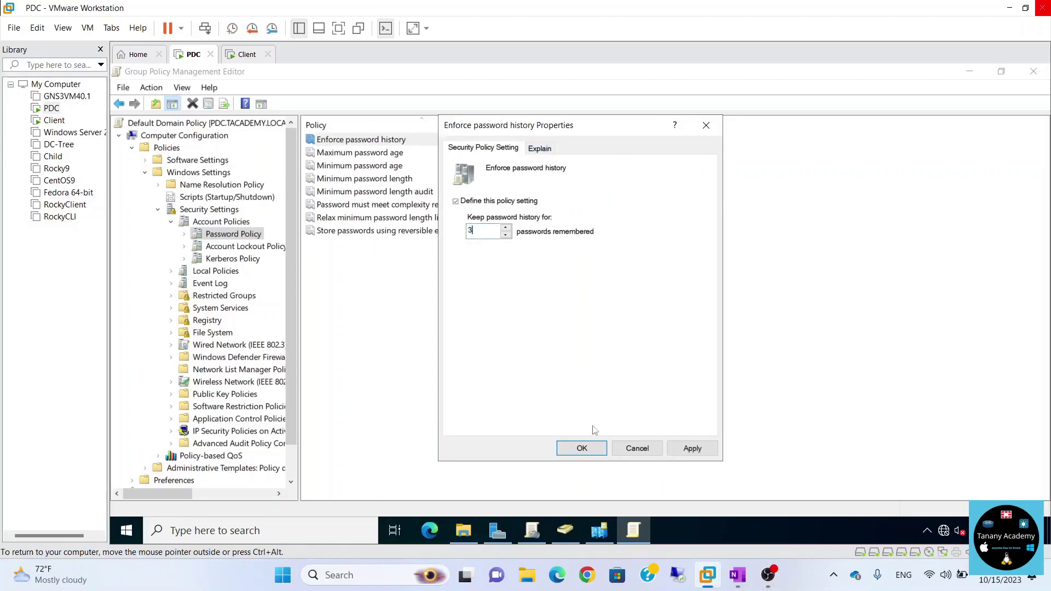
left_click(585, 447)
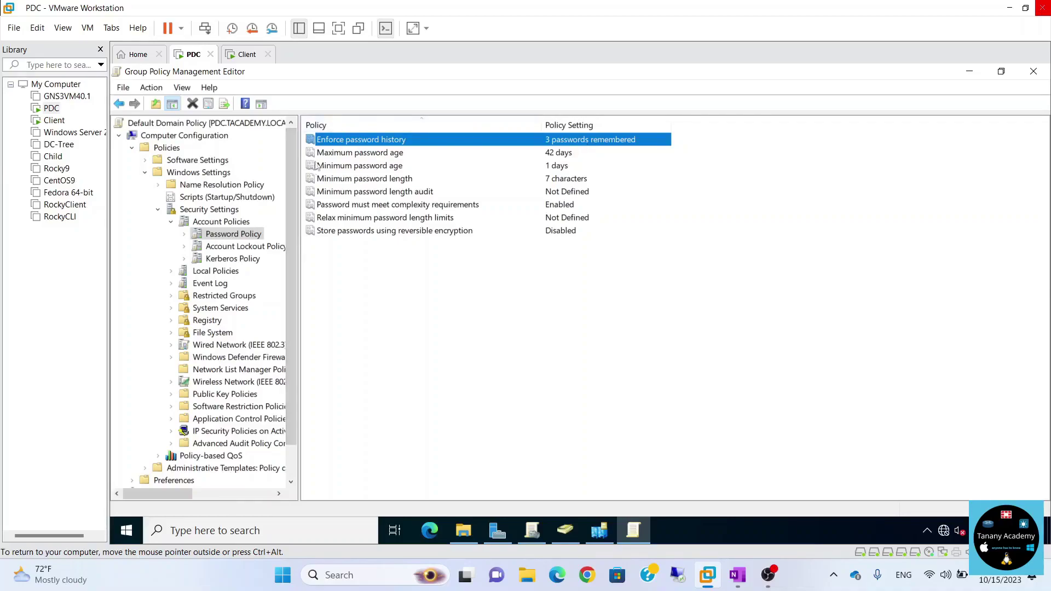
Change Maximum password age from 42 to 30 days, then select Minimum password age.
left_click(337, 155)
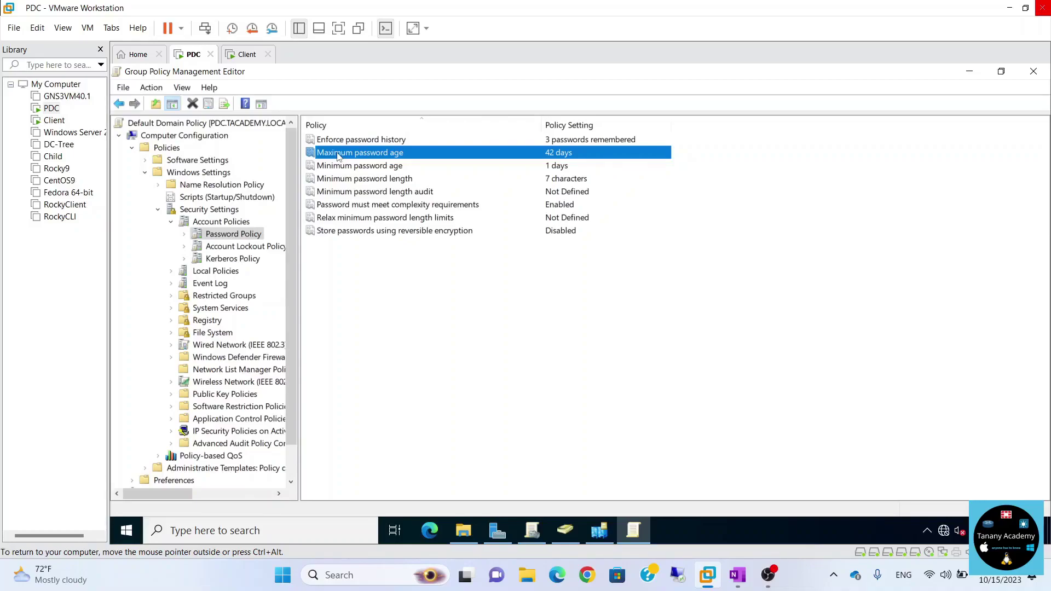
double_click(509, 155)
left_click_drag(480, 230, 460, 233)
type("30")
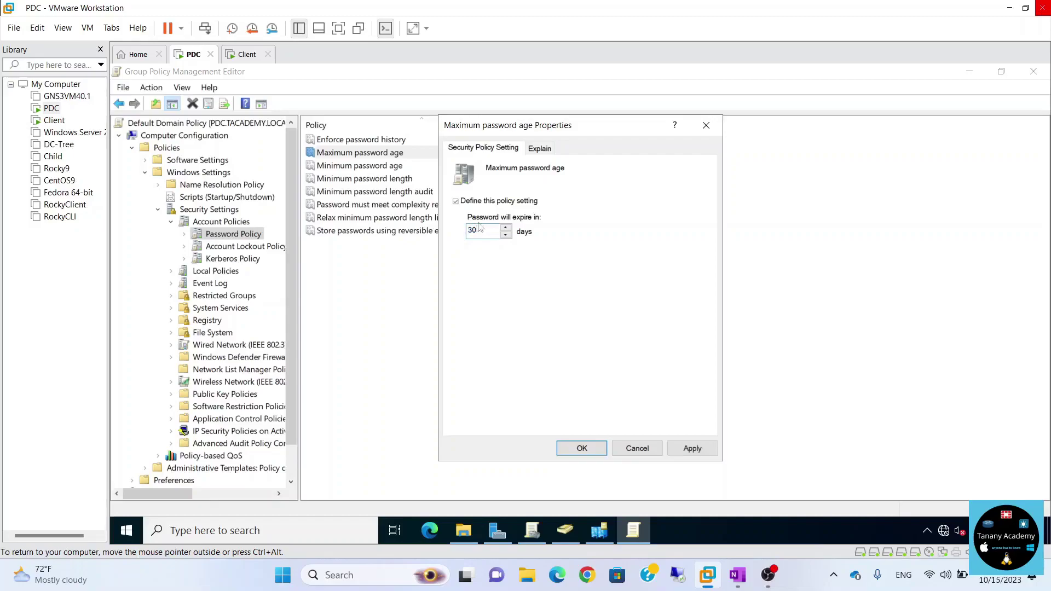
left_click(581, 448)
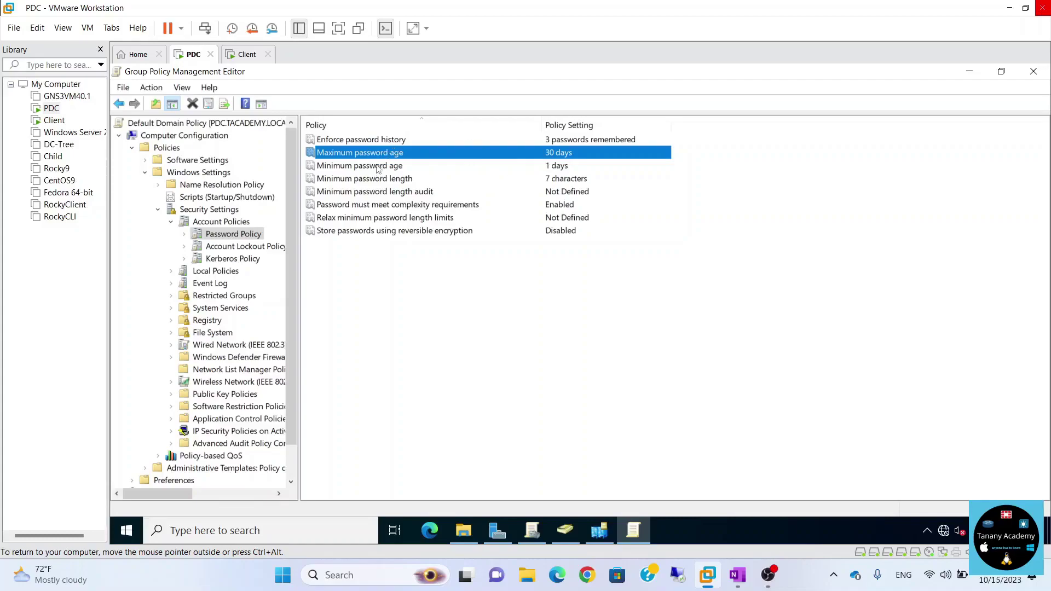
left_click(337, 169)
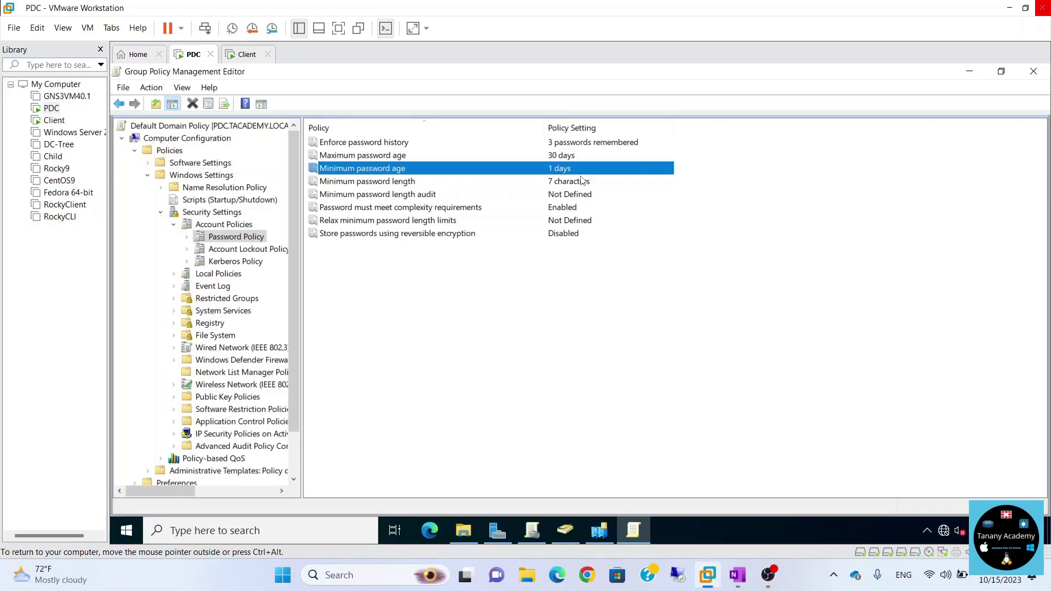
On the client, start a password change from the security screen, then cancel back to the desktop.
left_click(246, 54)
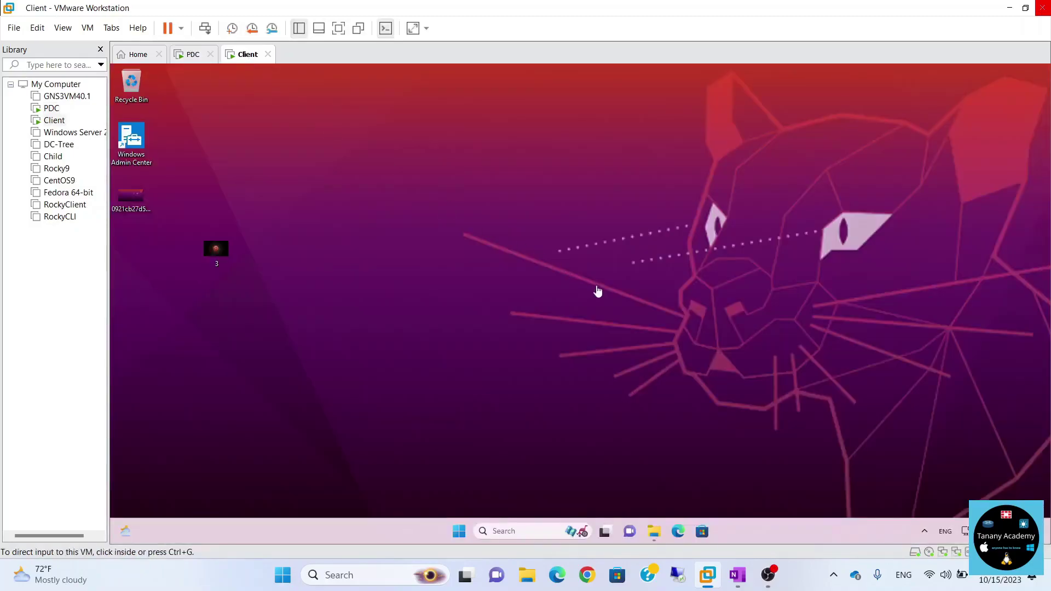
right_click(820, 527)
left_click(788, 533)
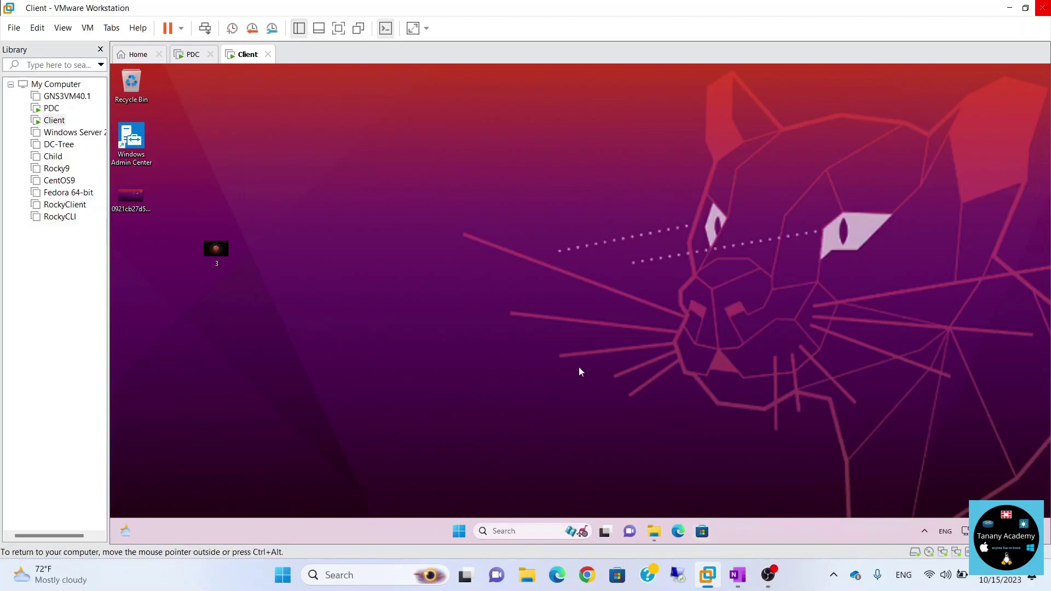
key("ctrl+alt+Insert")
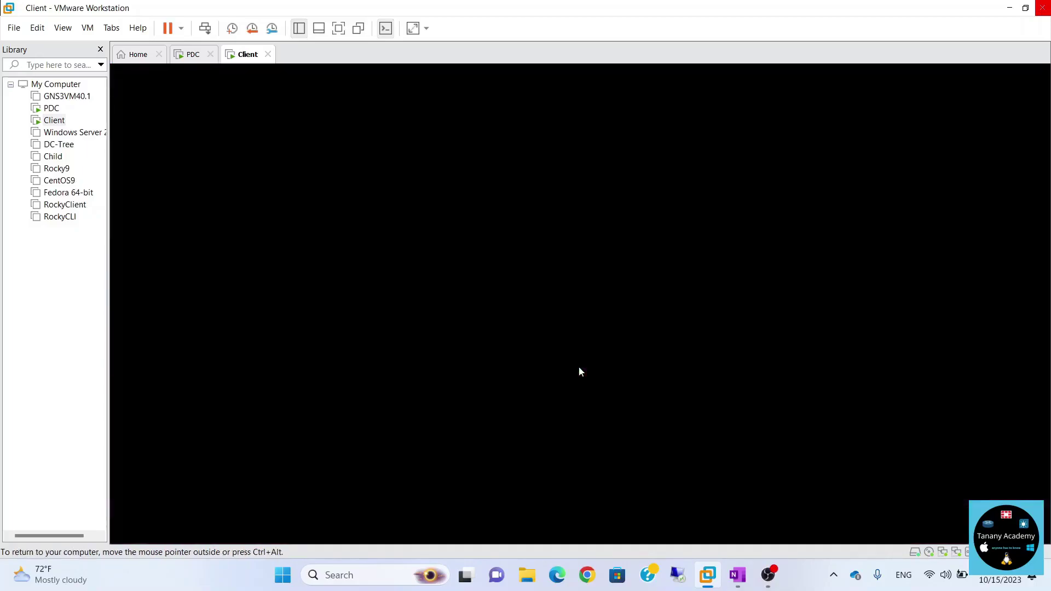
left_click(593, 298)
type("P@ssw0rd")
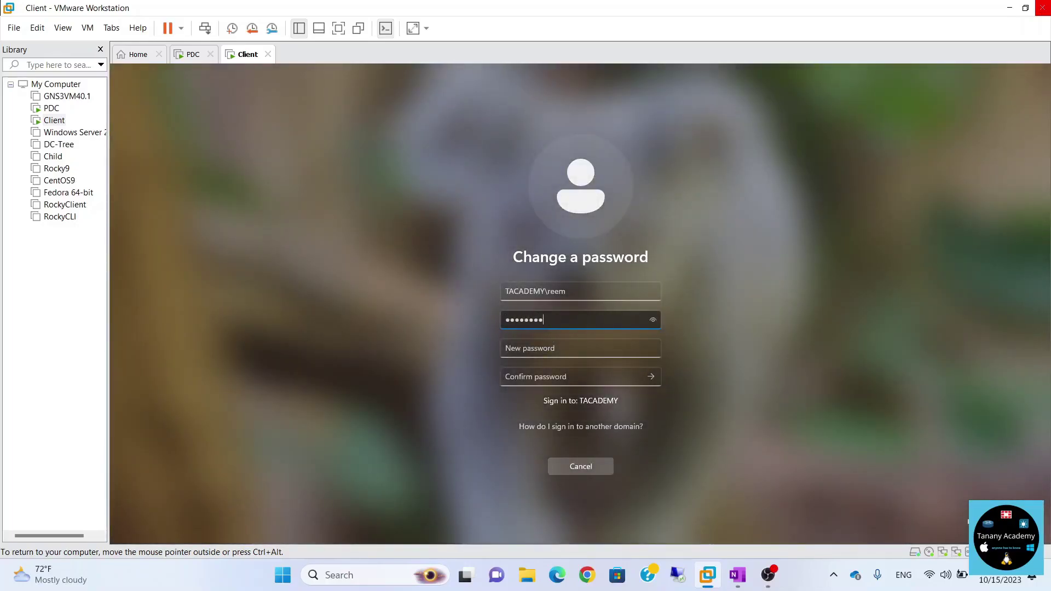
left_click(595, 470)
left_click(574, 366)
Review the Enforce password history setting on the PDC and close the policy editor.
left_click(187, 53)
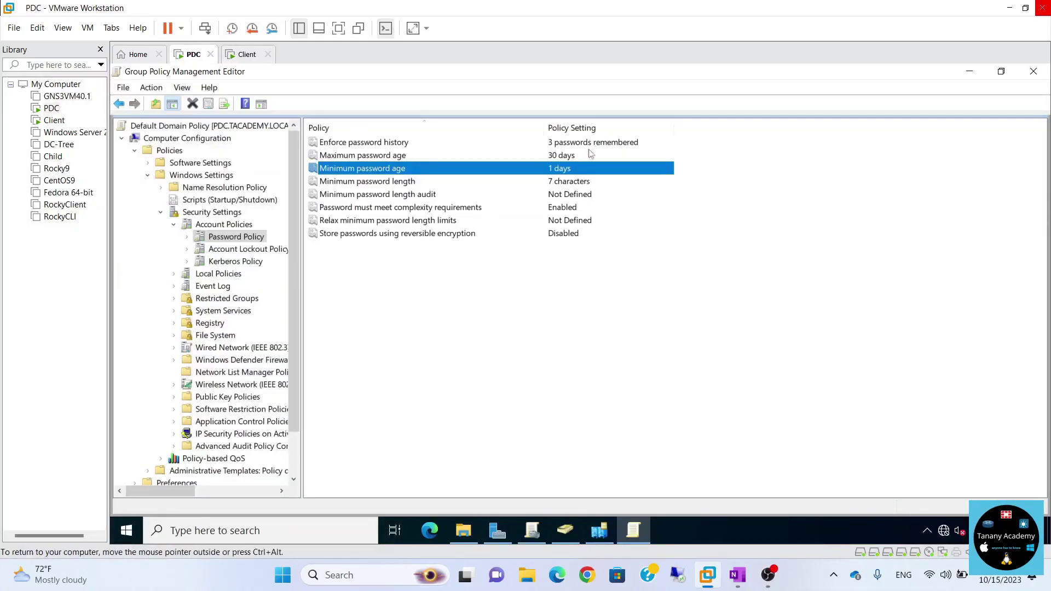
left_click(604, 146)
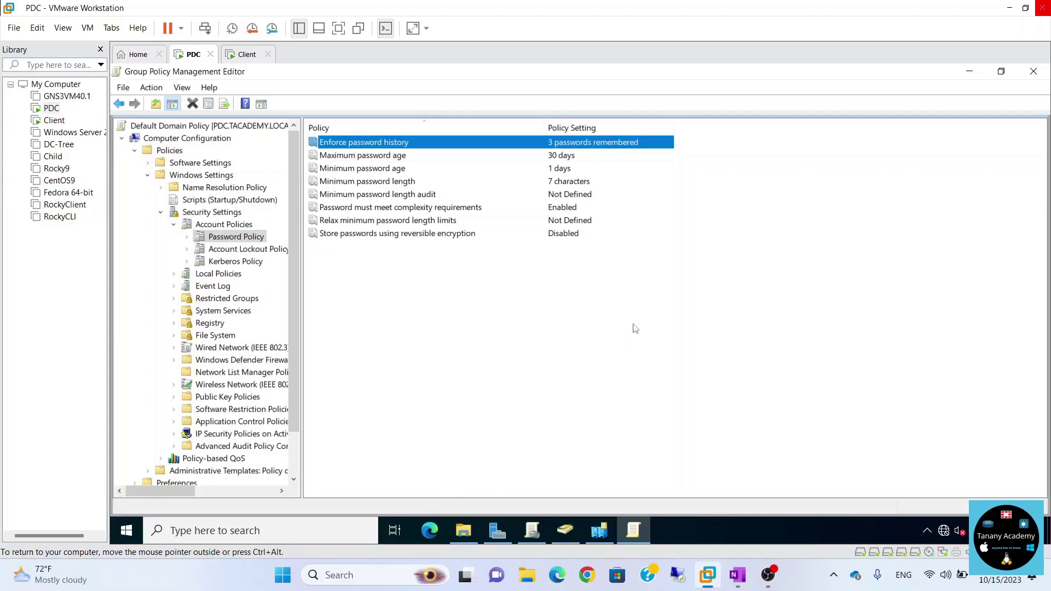
left_click(1033, 72)
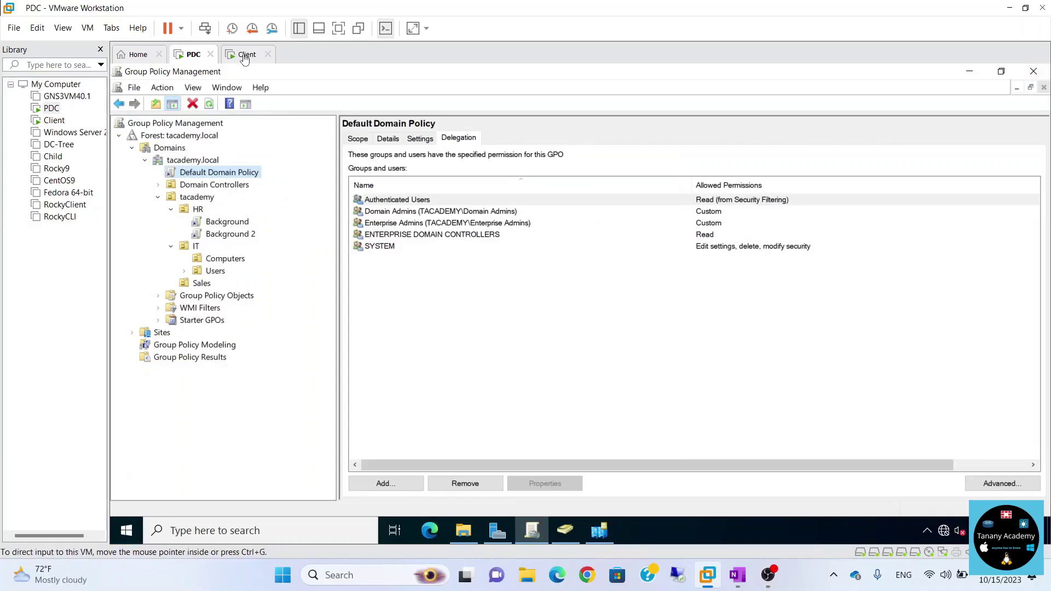
Restart the Windows 11 client from the Start menu and sign back in.
left_click(245, 54)
left_click(459, 531)
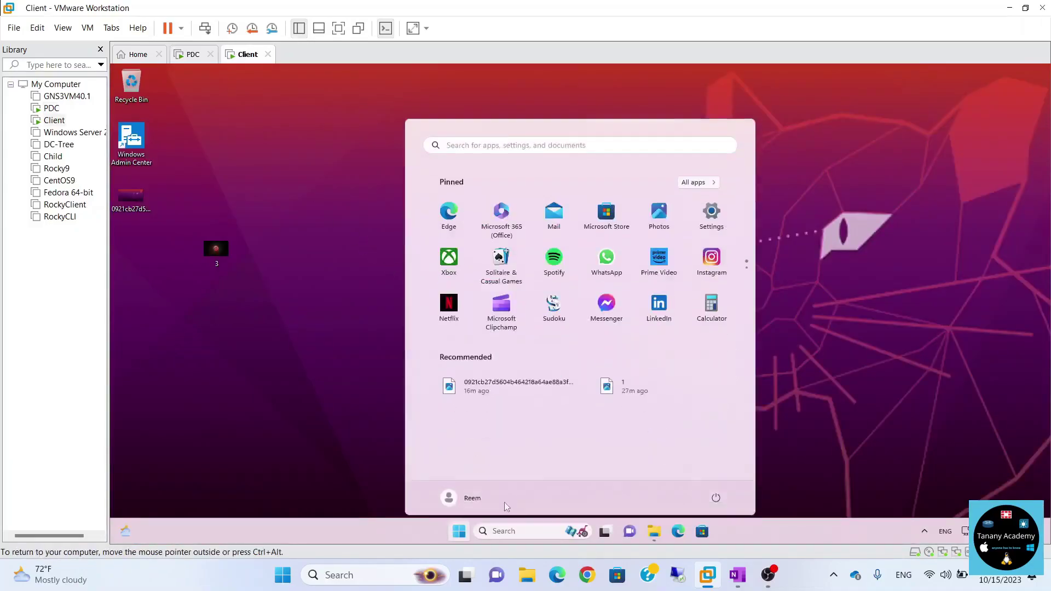
left_click(716, 492)
left_click(719, 468)
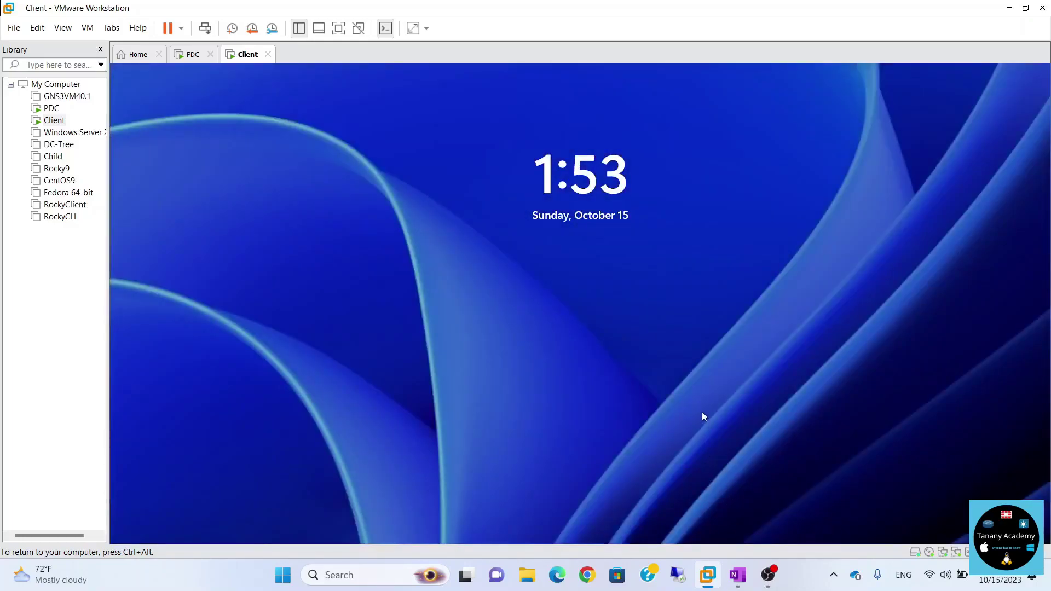
left_click(704, 417)
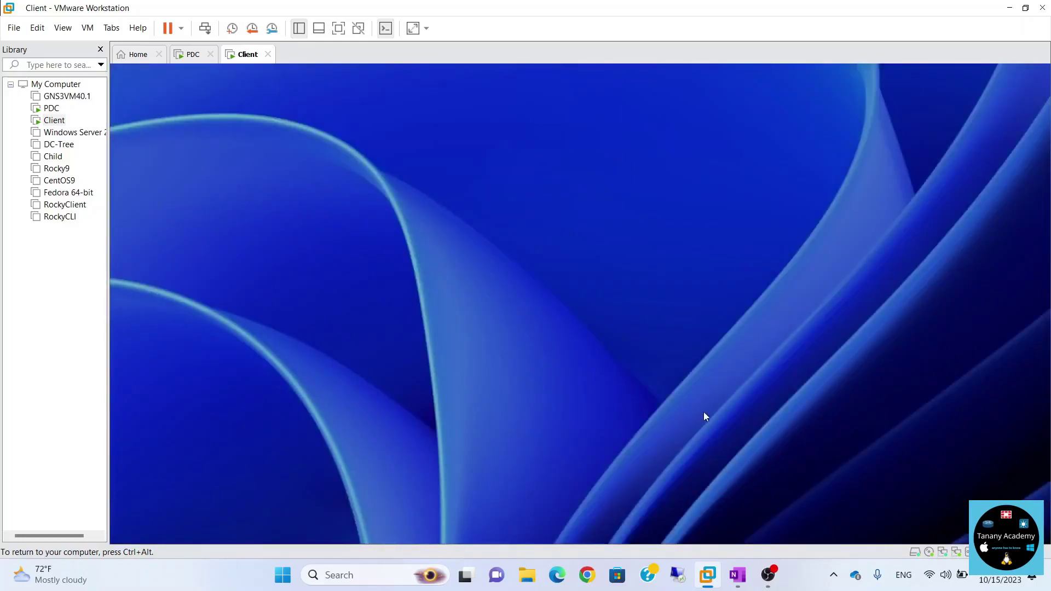
type("P@ssw0rd")
key("Return")
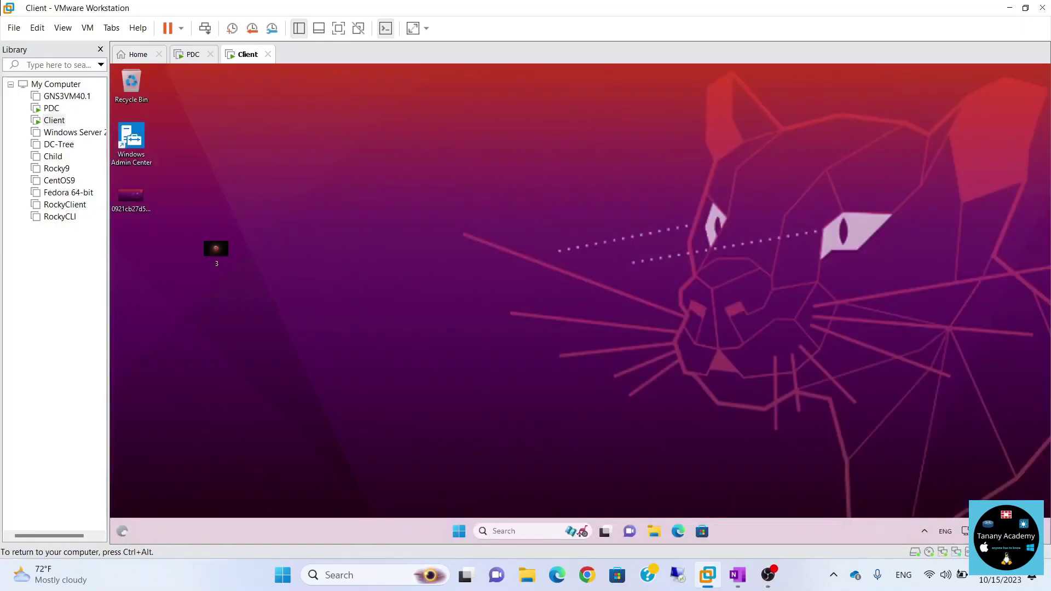
Change the domain user's password with old, new and confirm entries, and acknowledge the success.
key("ctrl+alt+Insert")
key("Down")
key("Down")
key("Down")
key("Return")
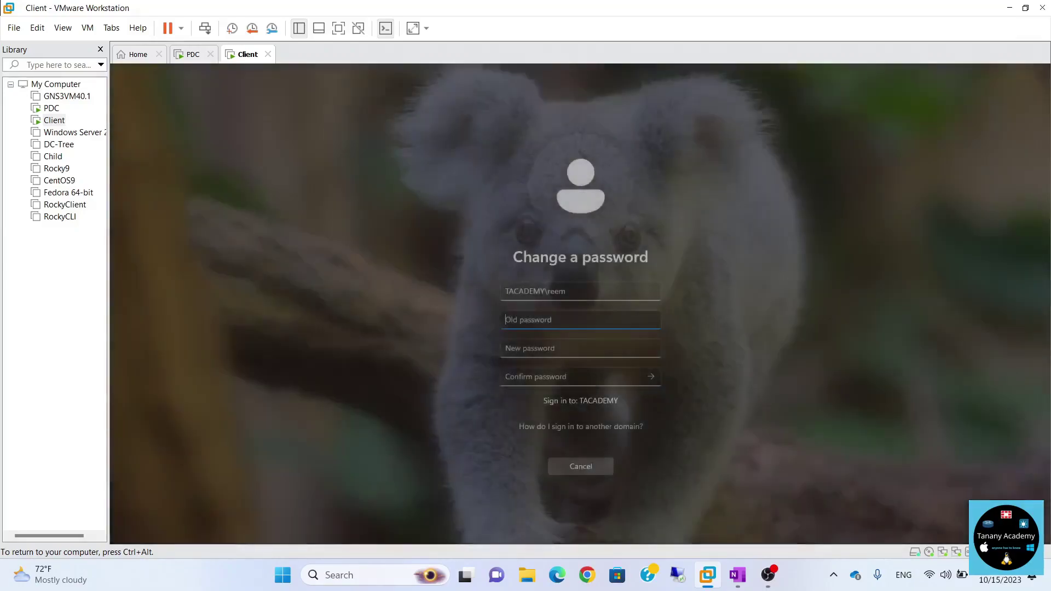
type("********")
key("Tab")
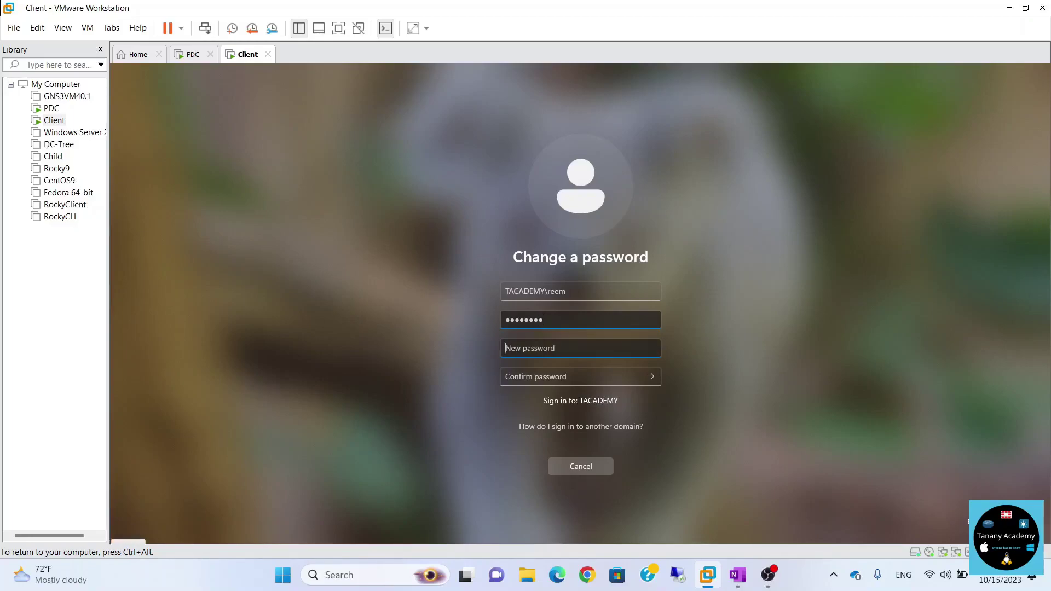
type("*********")
key("Tab")
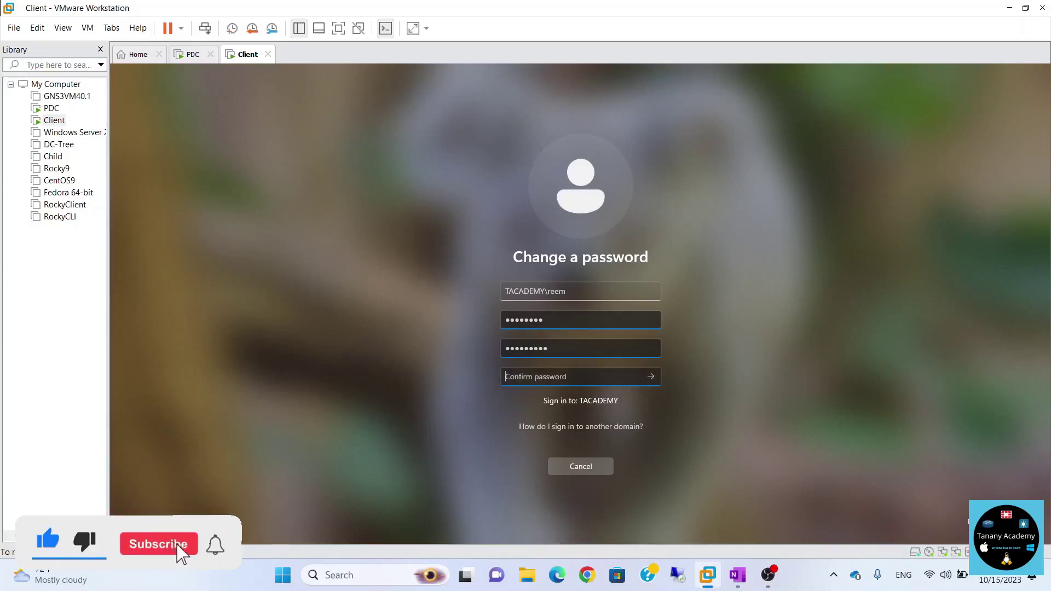
type("*********")
key("Return")
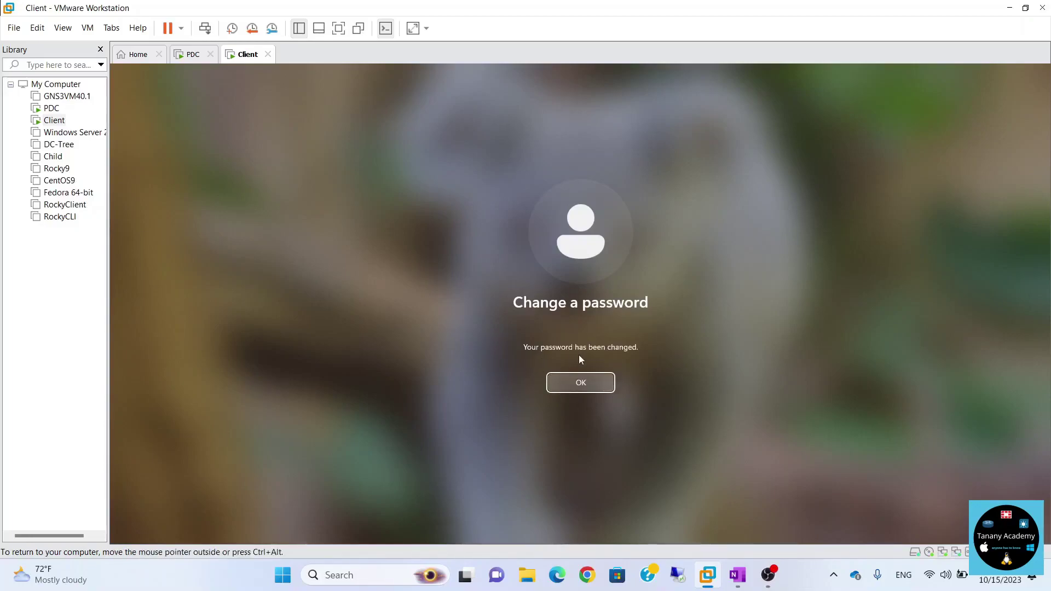
left_click(596, 380)
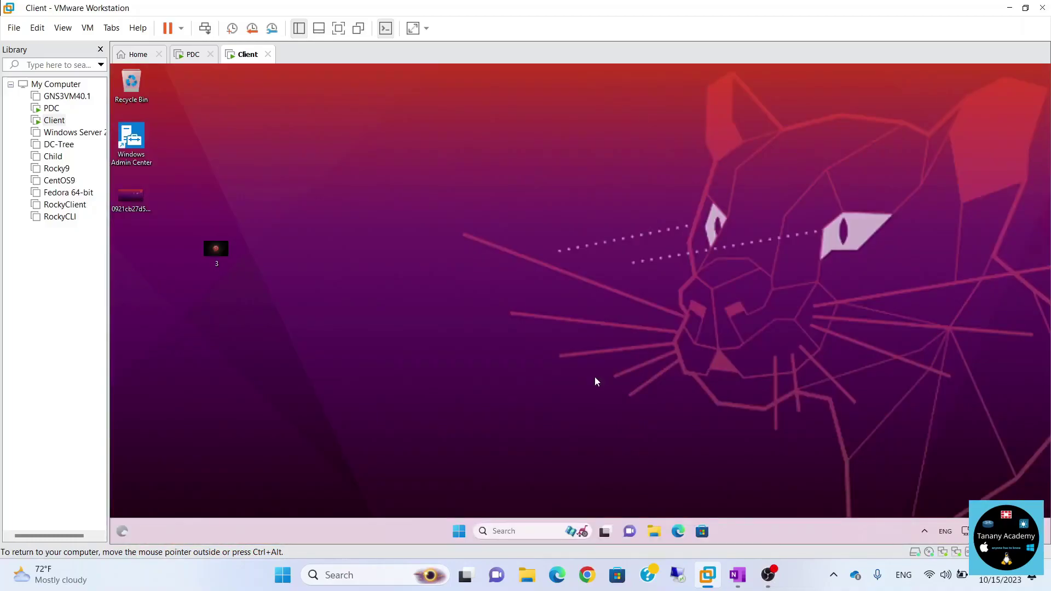
Try changing the client password to a simple numeric one and acknowledge the rejection message.
key("ctrl+alt+Insert")
key("Down")
key("Down")
key("Down")
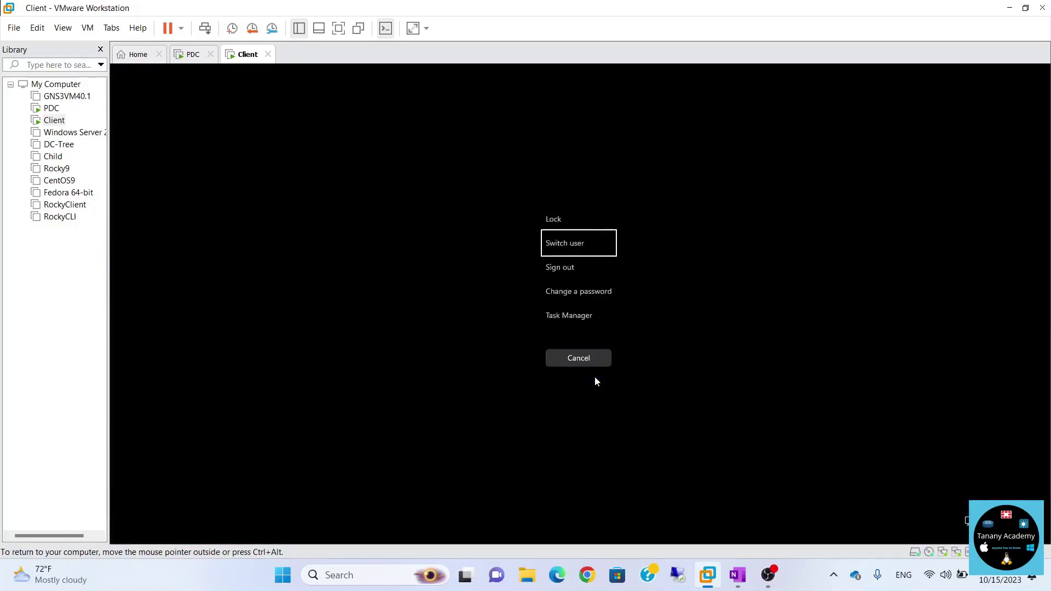
key("Return")
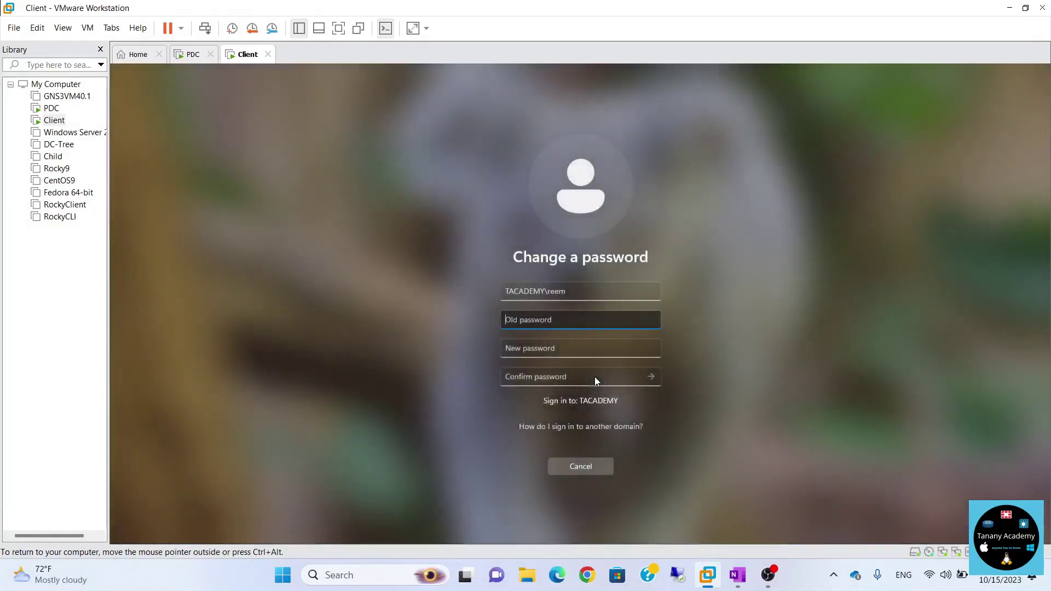
type("123456789")
key("Tab")
type("123456789")
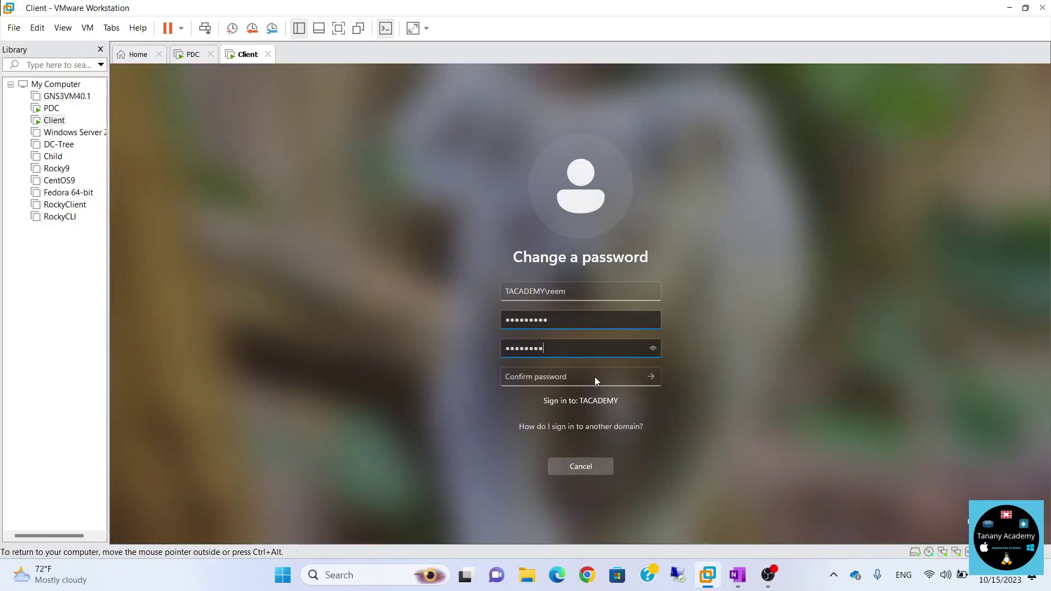
key("Tab")
type("123456789")
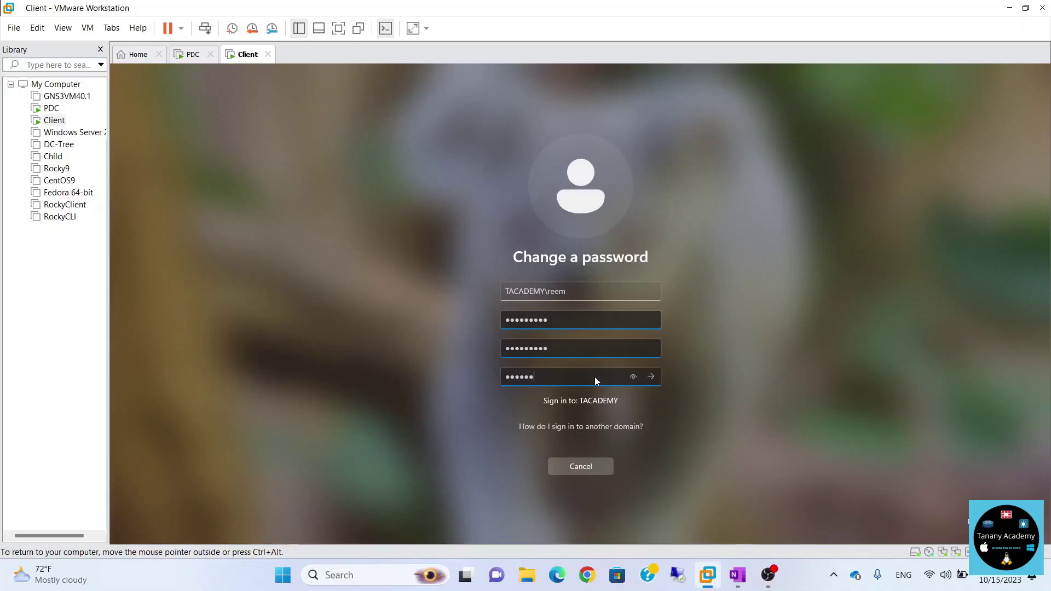
key("Return")
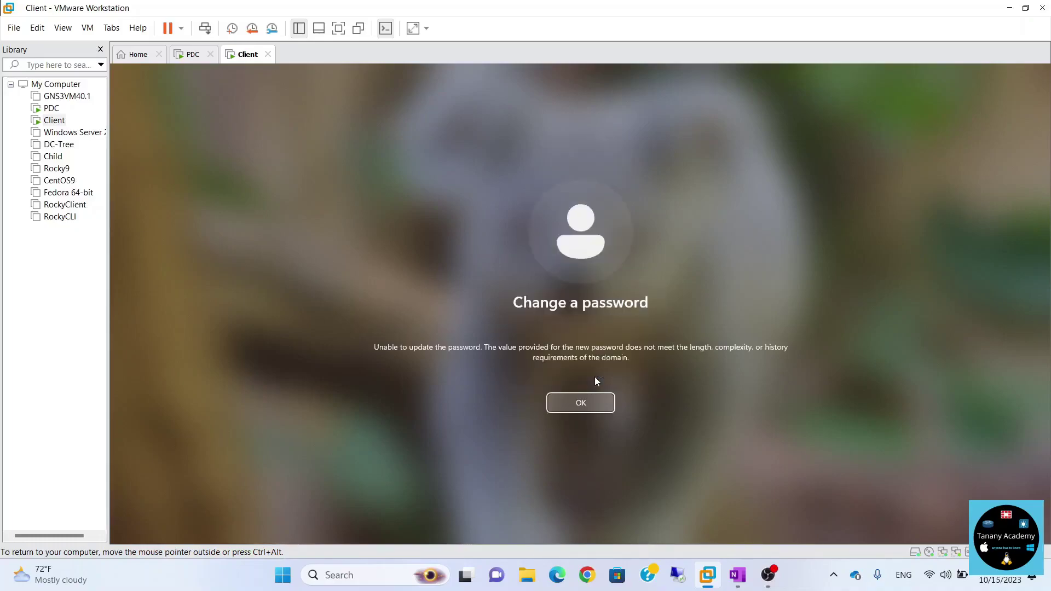
key("Return")
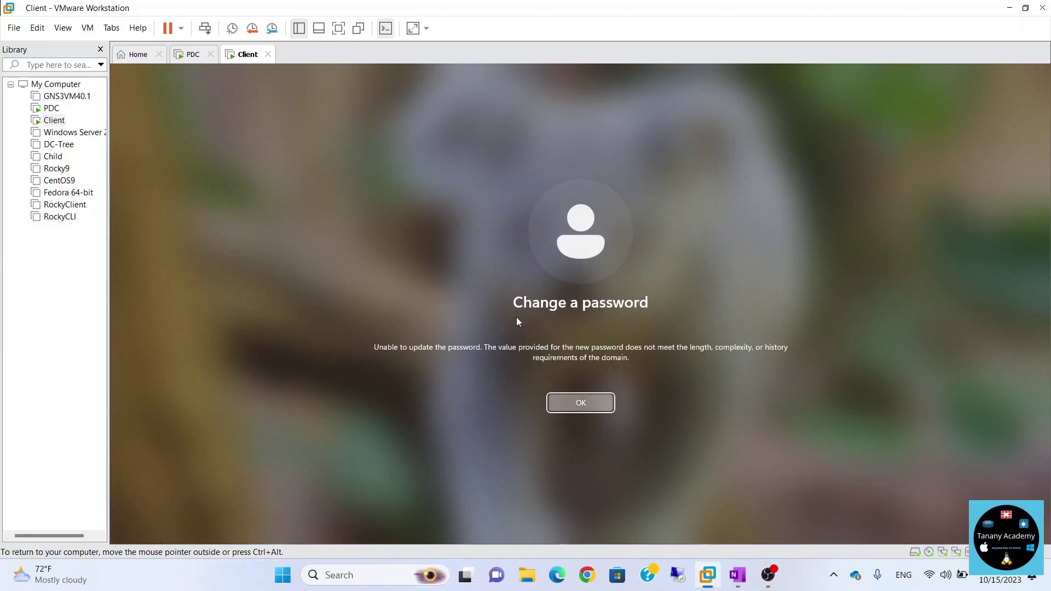
Edit the Default Domain Policy and open Computer Configuration's Account Policies > Password Policy.
left_click(191, 55)
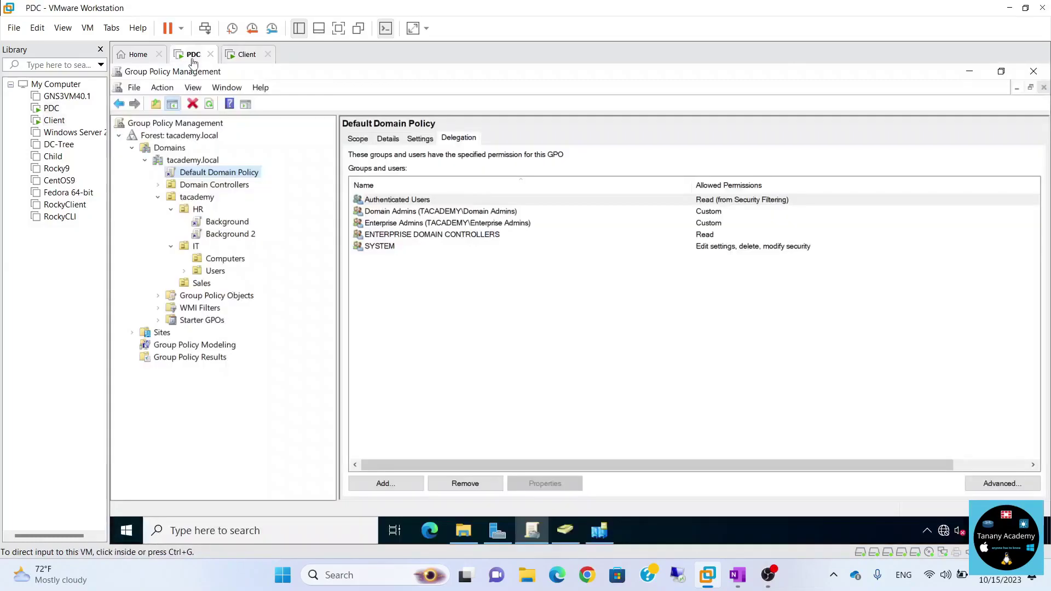
left_click(210, 176)
right_click(212, 176)
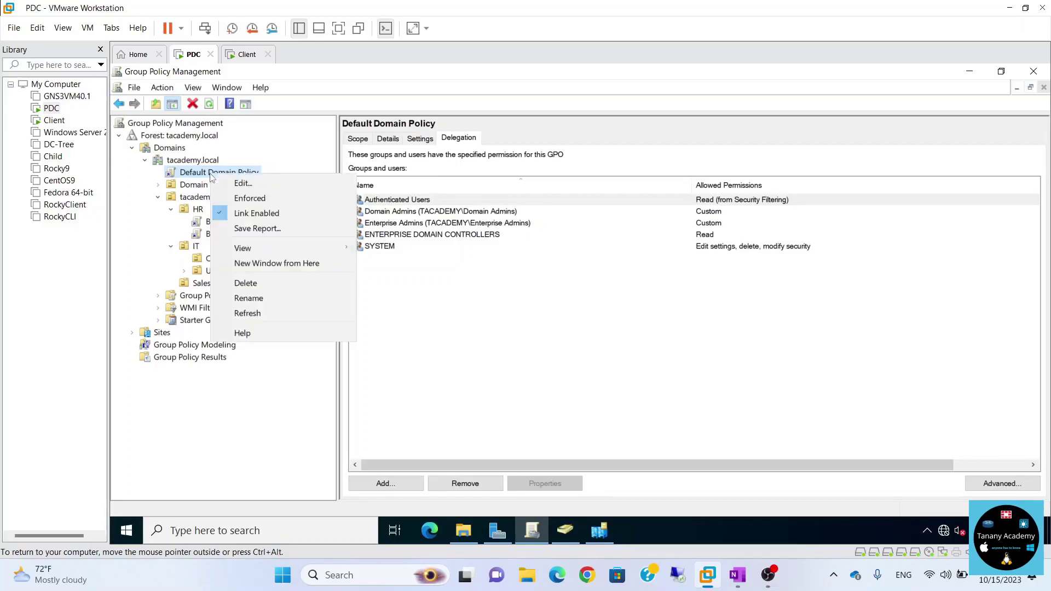
left_click(242, 184)
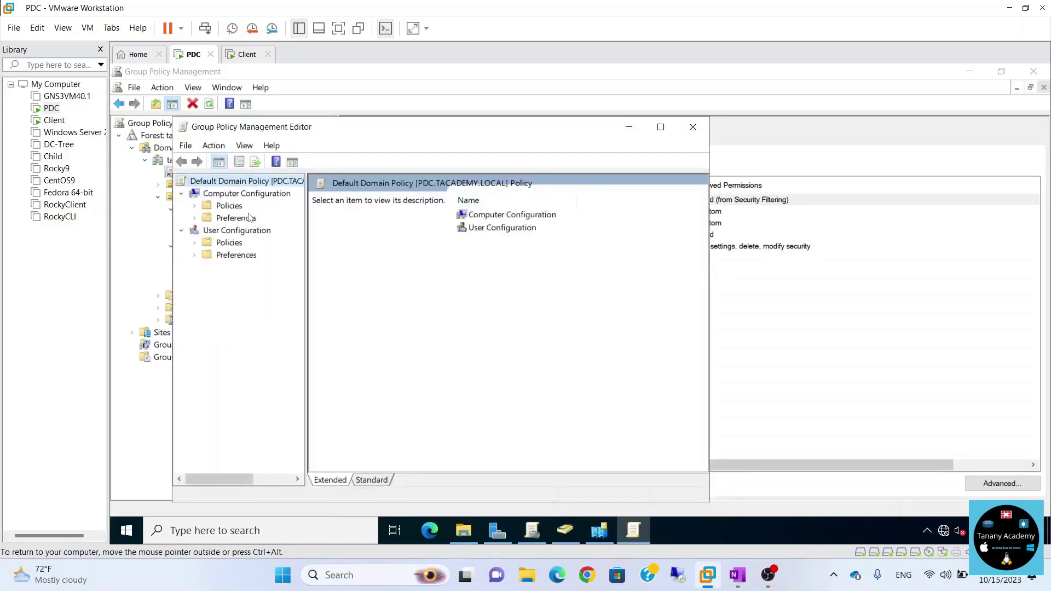
left_click(194, 206)
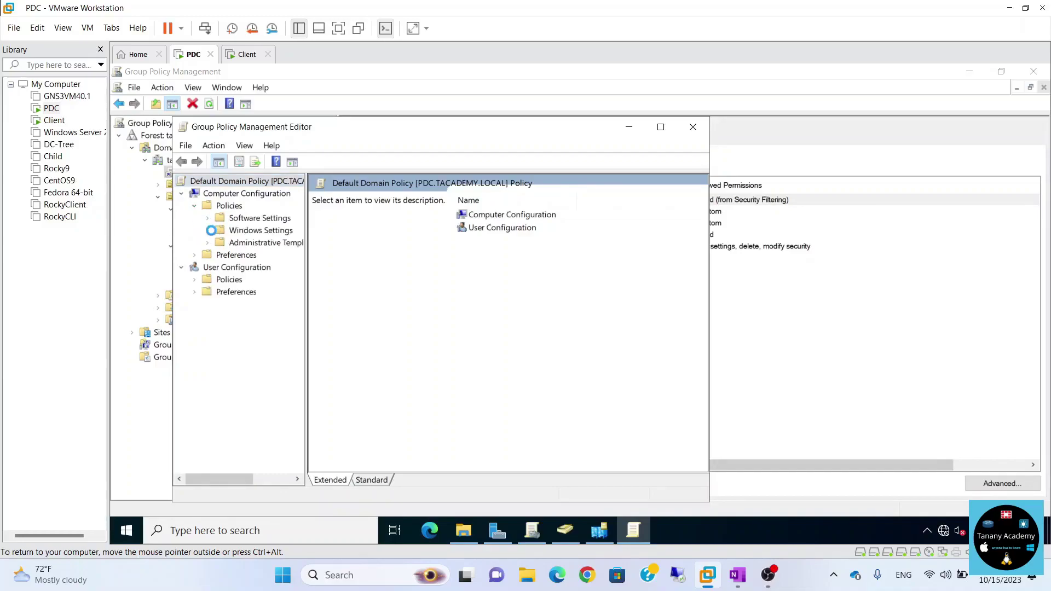
left_click(208, 231)
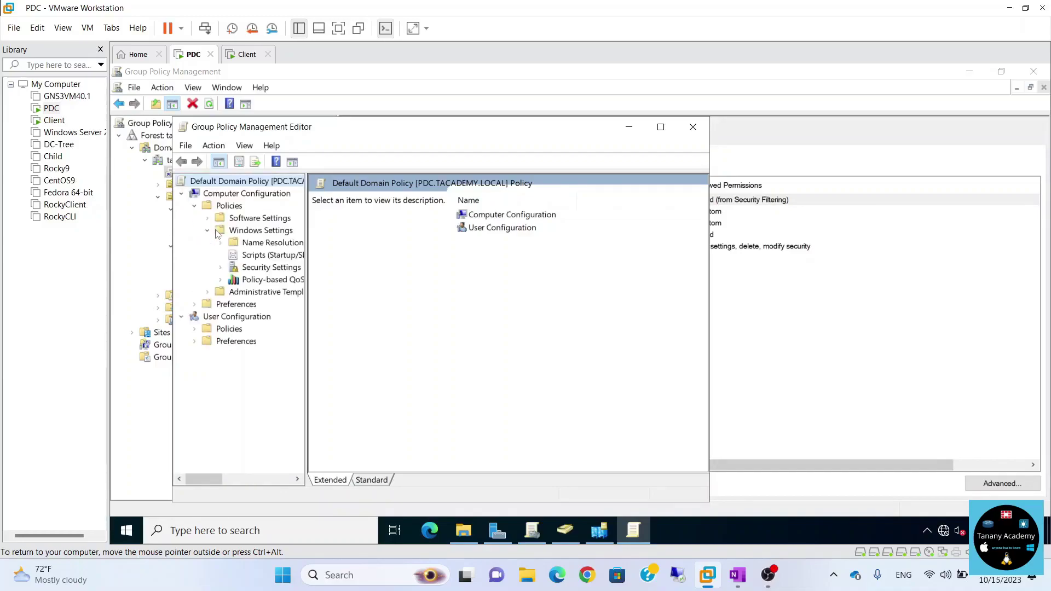
left_click(221, 267)
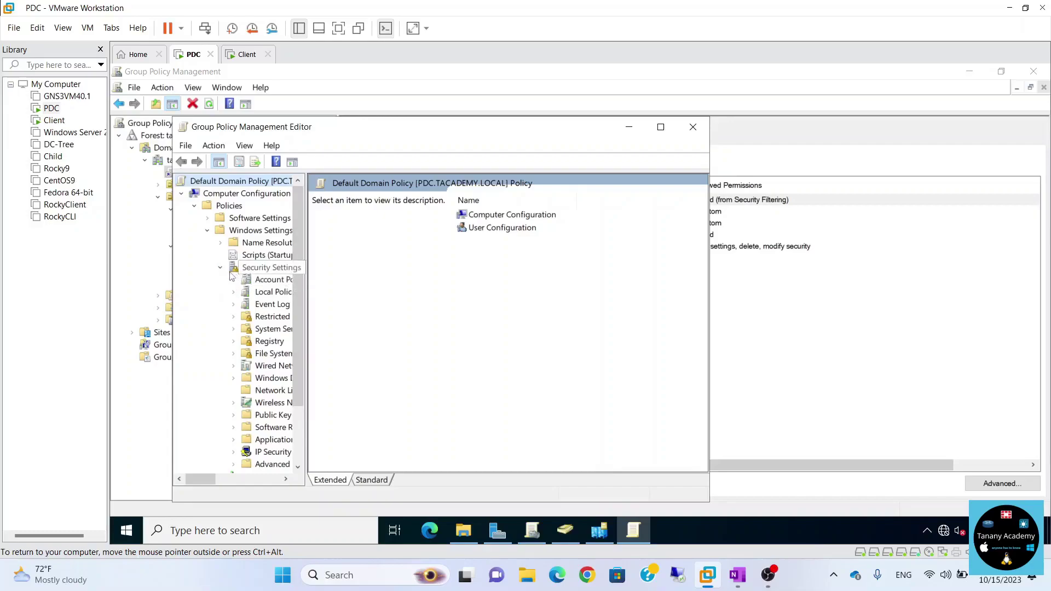
left_click(234, 280)
left_click(272, 292)
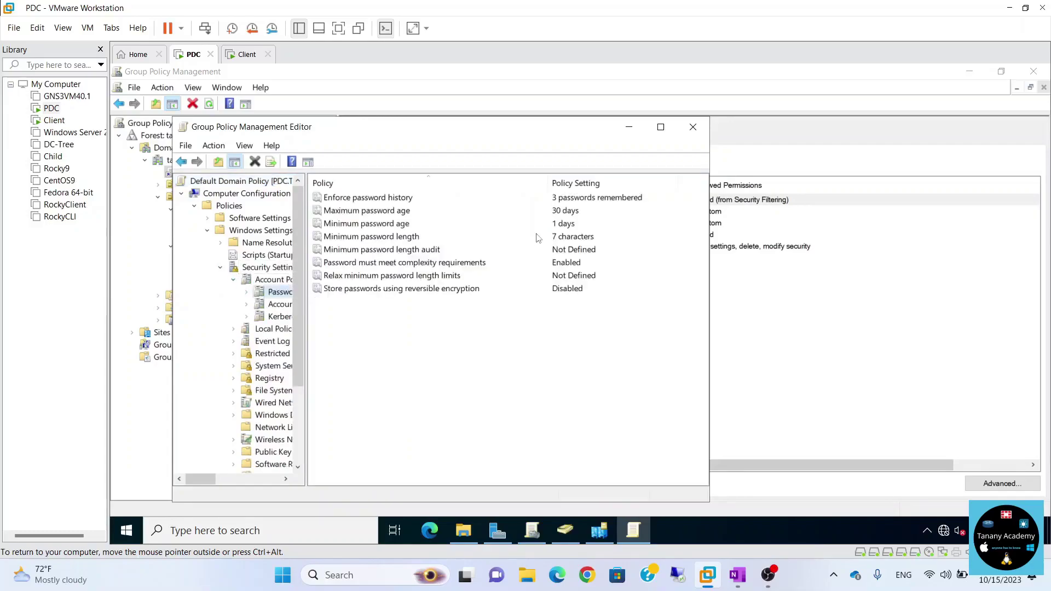
Set Minimum password age to 0 days, confirm it, and close the policy editor.
left_click(395, 225)
double_click(395, 226)
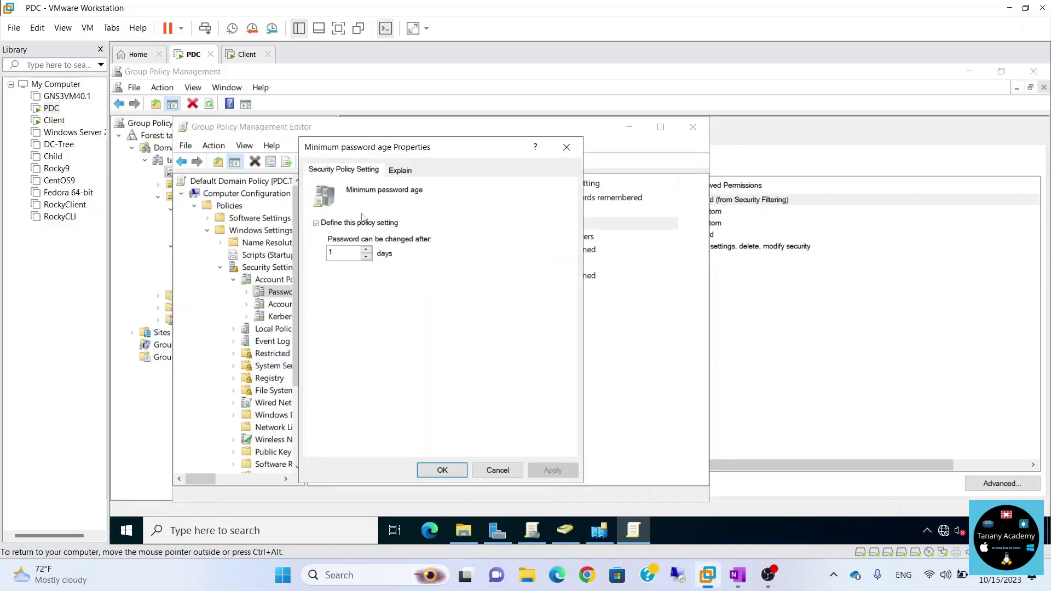
left_click(366, 257)
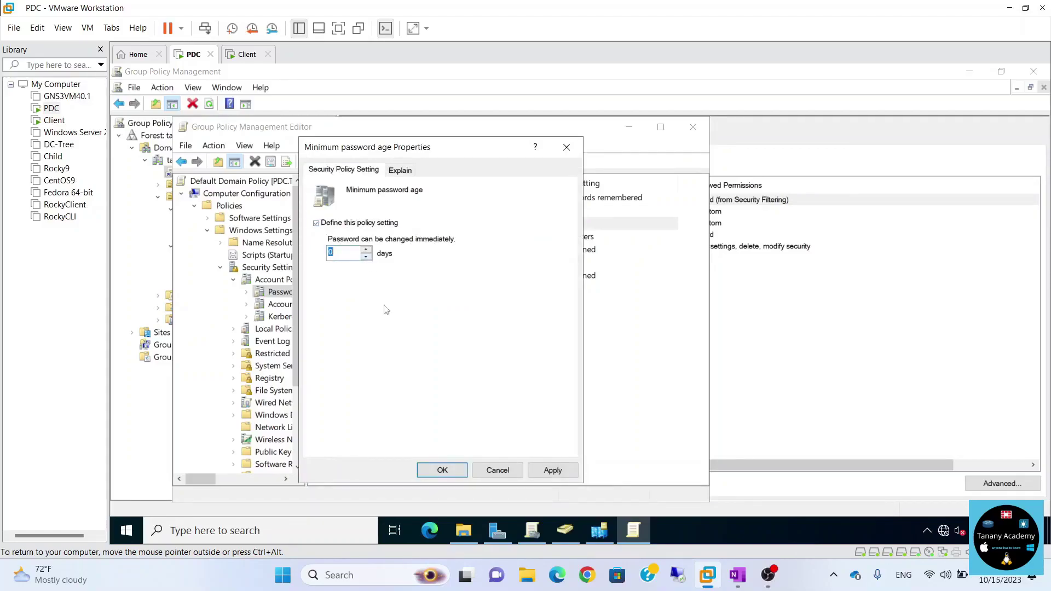
left_click(454, 474)
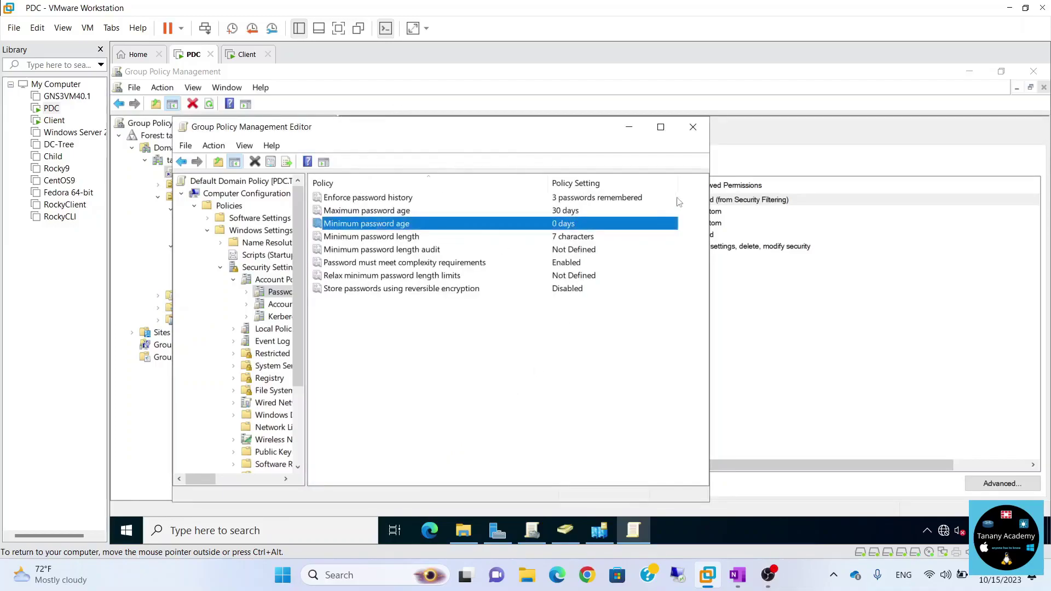
left_click(693, 126)
Restart the Client VM from the Start menu and sign back in.
left_click(246, 55)
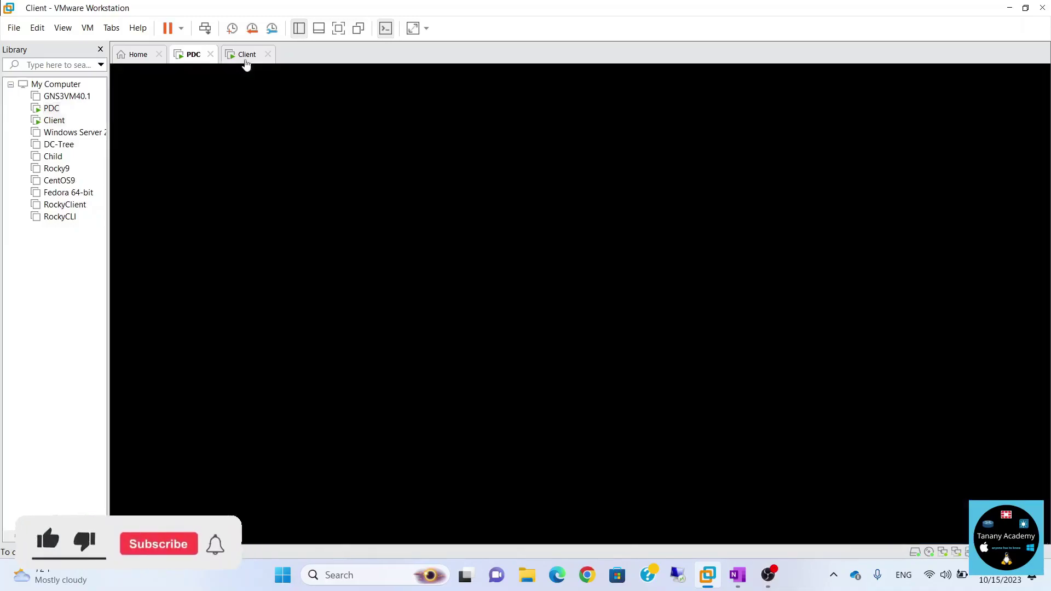
left_click(580, 464)
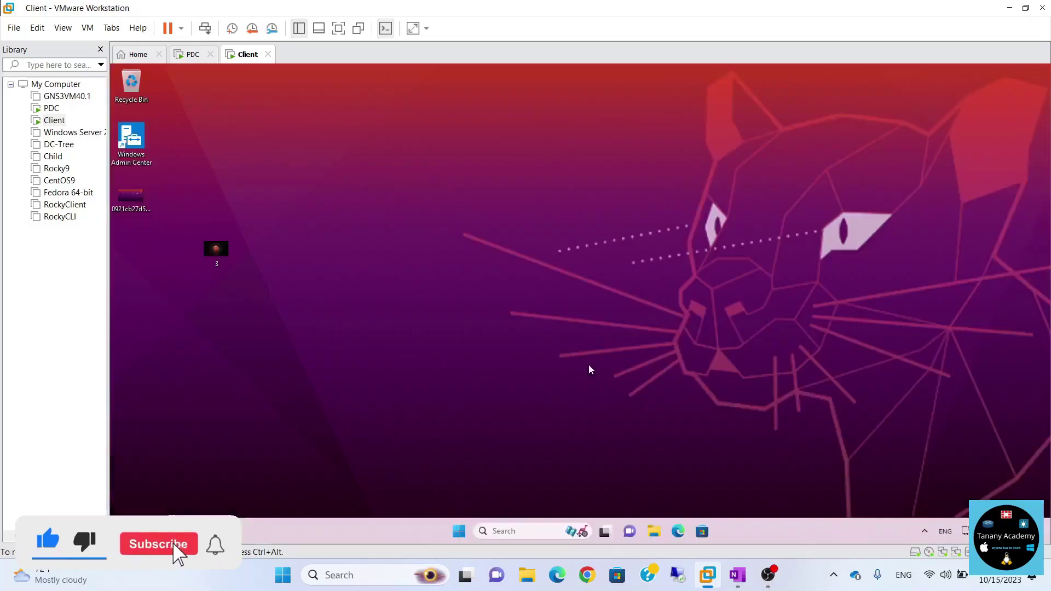
left_click(459, 531)
left_click(731, 496)
left_click(719, 471)
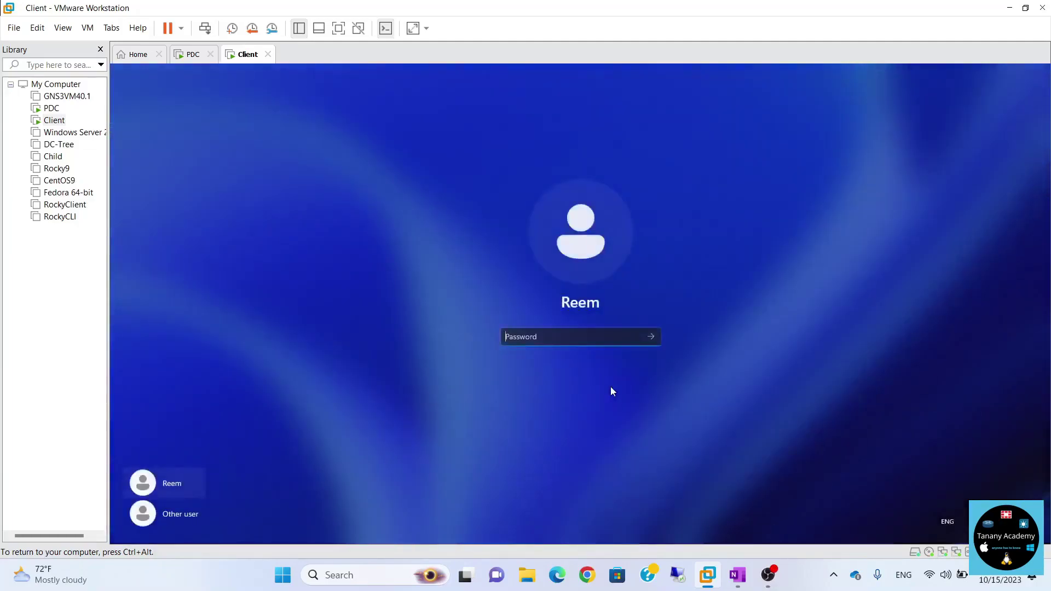
type("Password123")
key("Return")
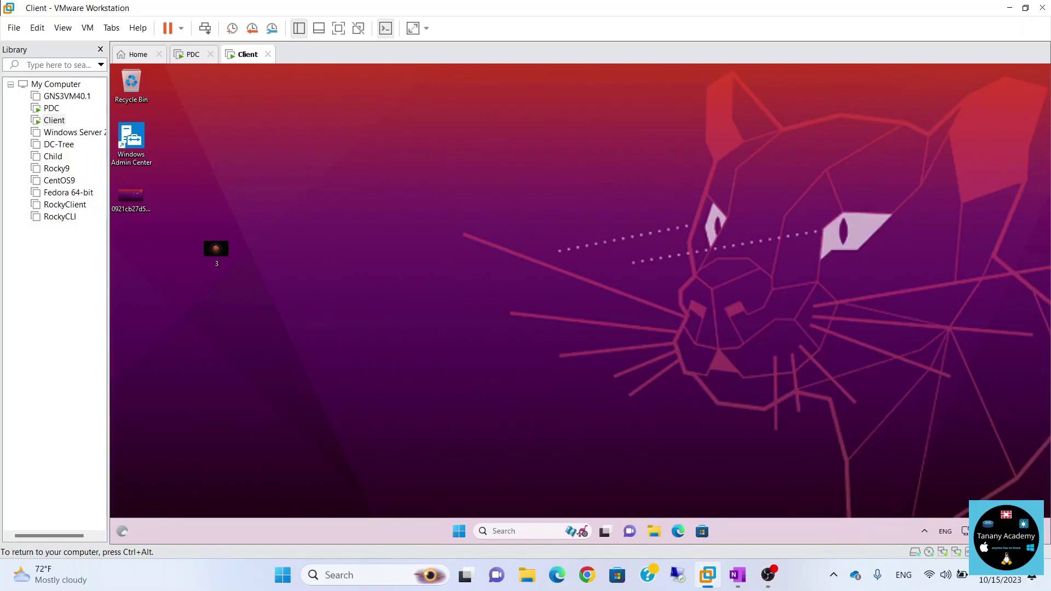
Change the domain user's password by entering the old, new and confirmed passwords.
key("ctrl+alt+Insert")
key("Down")
key("Down")
key("Down")
key("Return")
type("••")
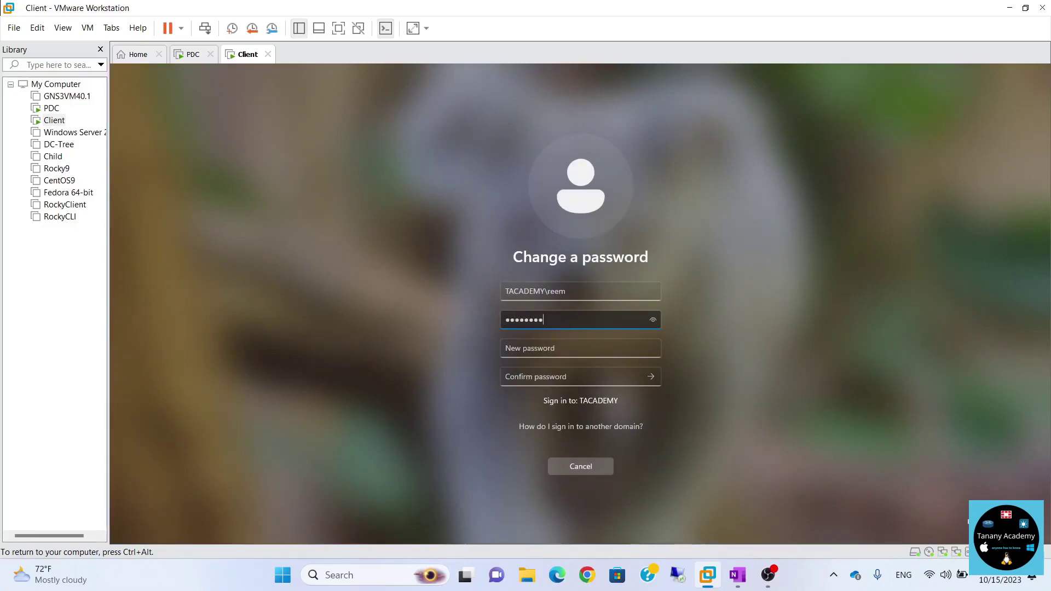
left_click(580, 348)
type("••••••••")
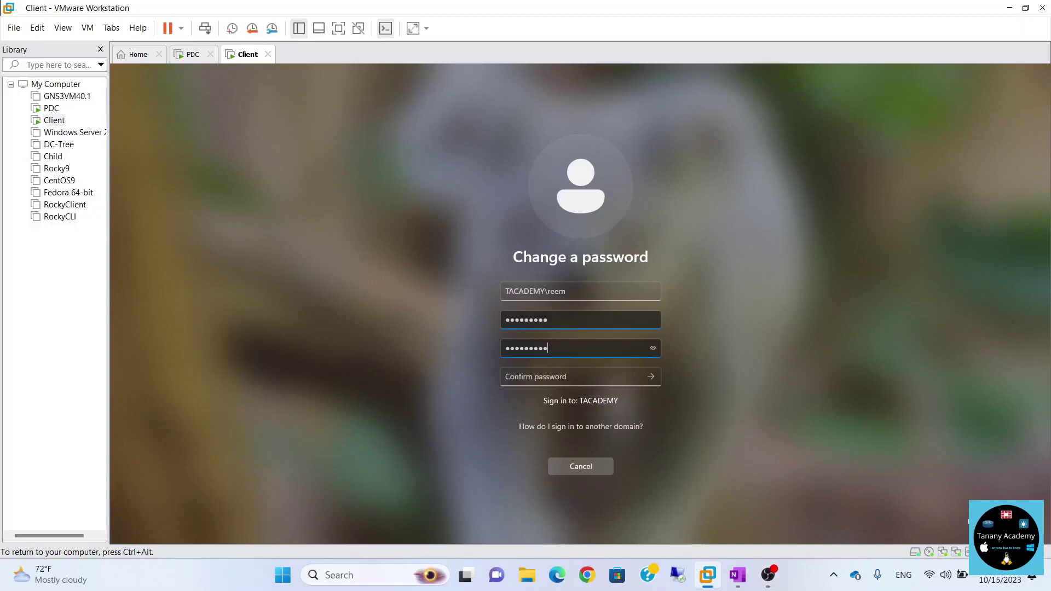
type("•")
key("Tab")
type("••••••••")
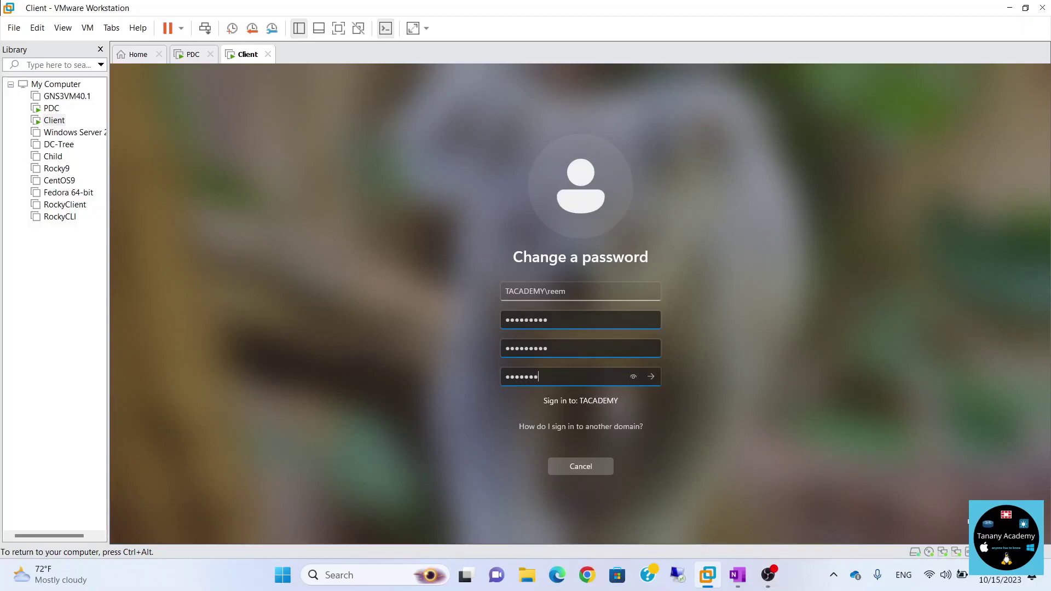
key("Return")
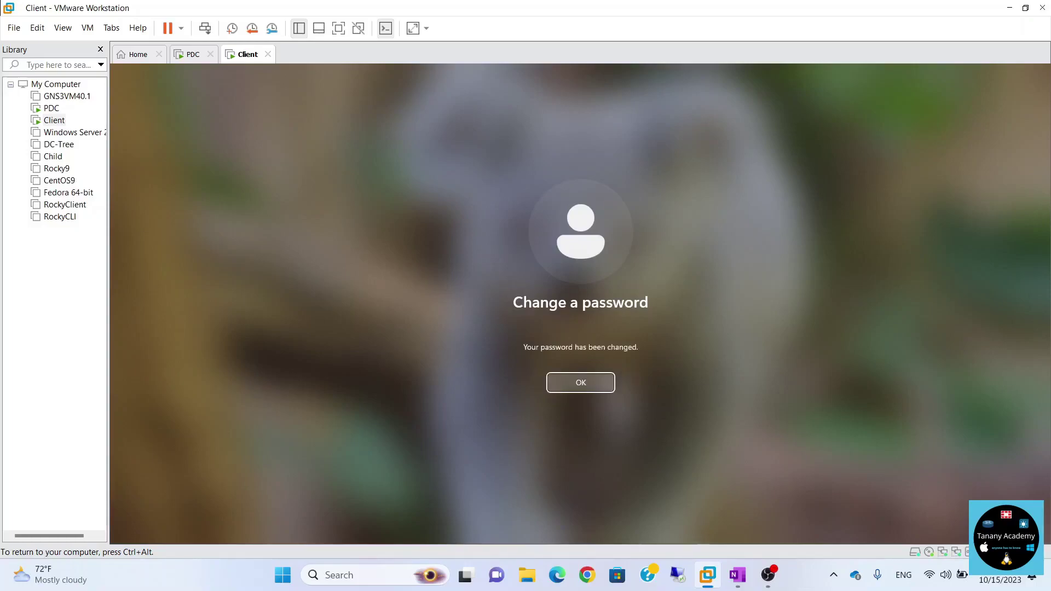
Dismiss the password-changed message and reopen the Default Domain Policy's Password Policy on the PDC.
left_click(586, 385)
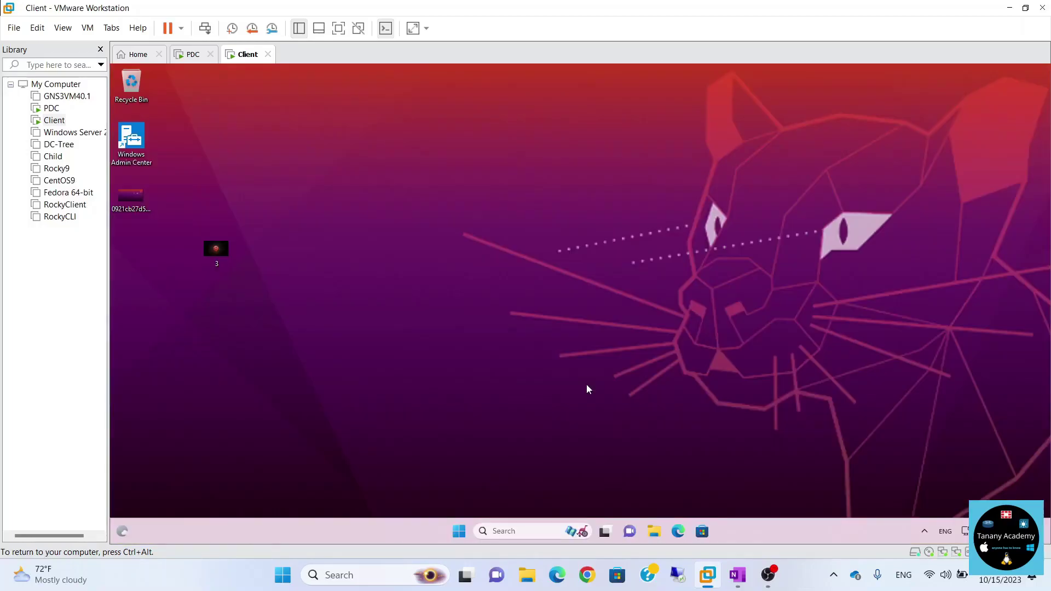
left_click(189, 54)
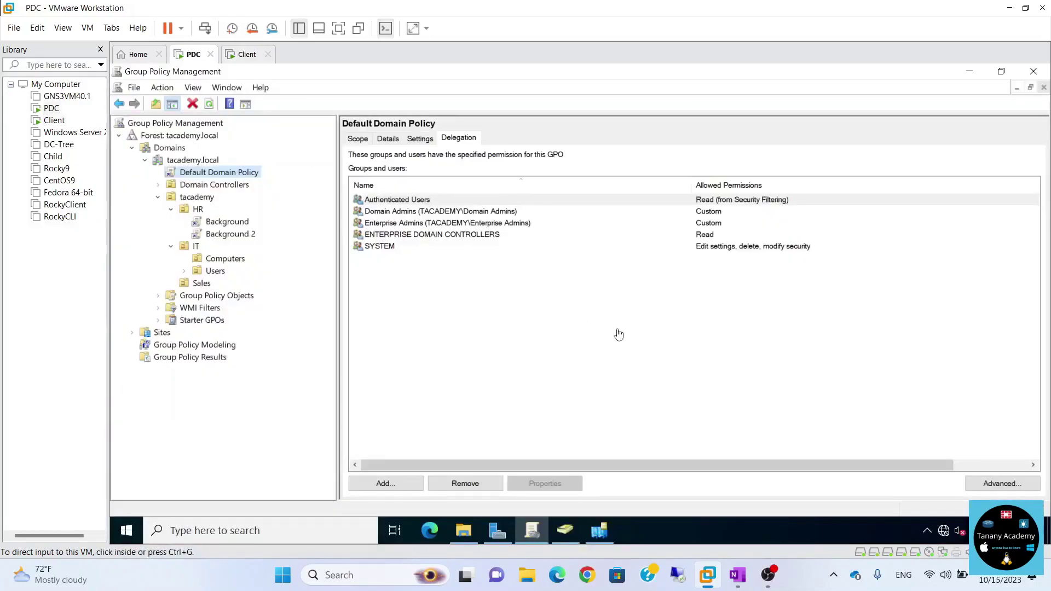
right_click(242, 174)
left_click(258, 182)
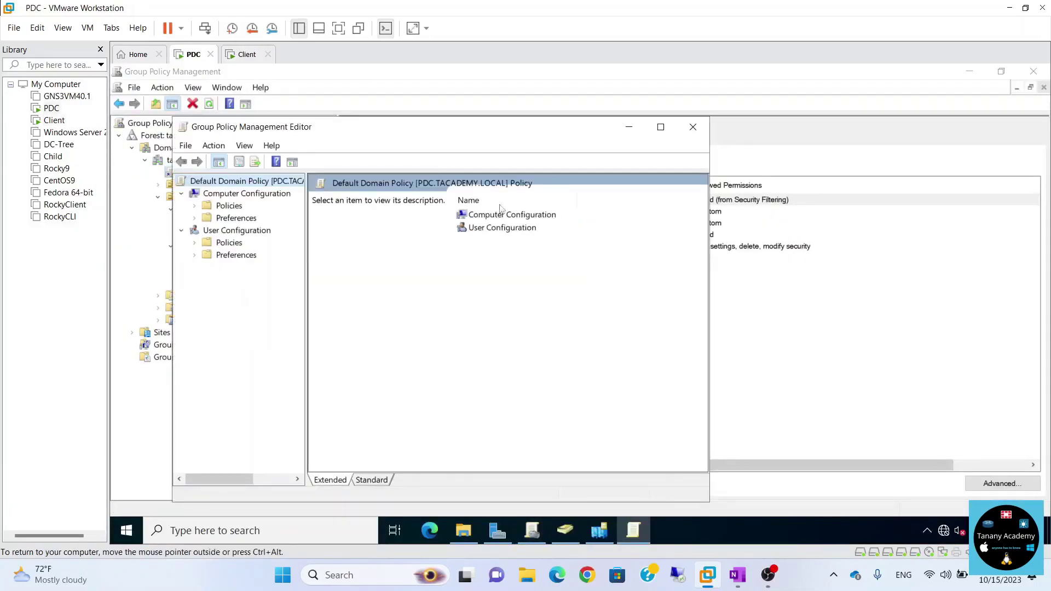
left_click(195, 206)
left_click(209, 231)
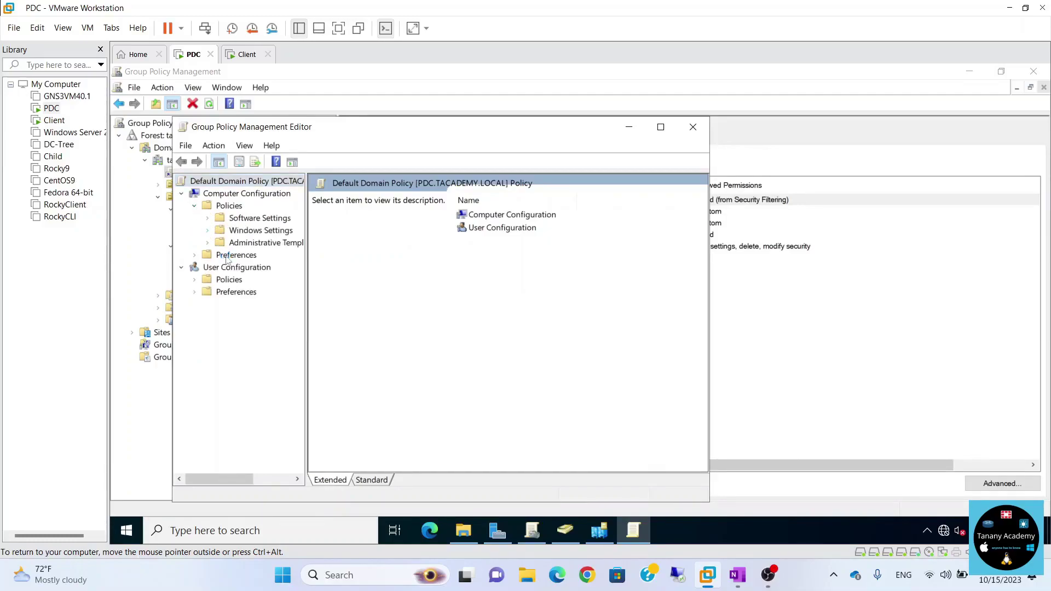
left_click(220, 268)
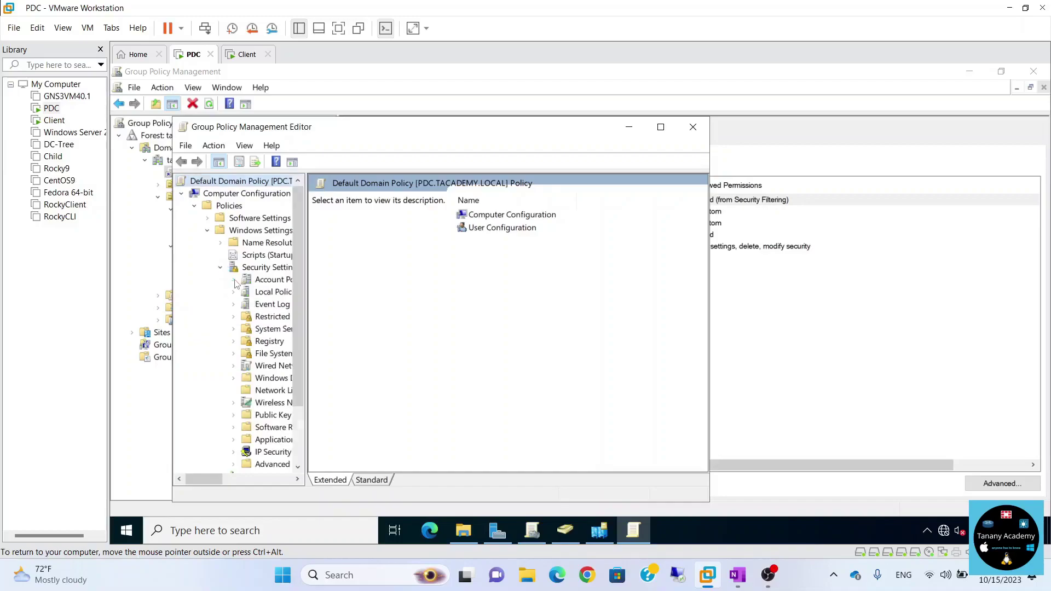
left_click(234, 280)
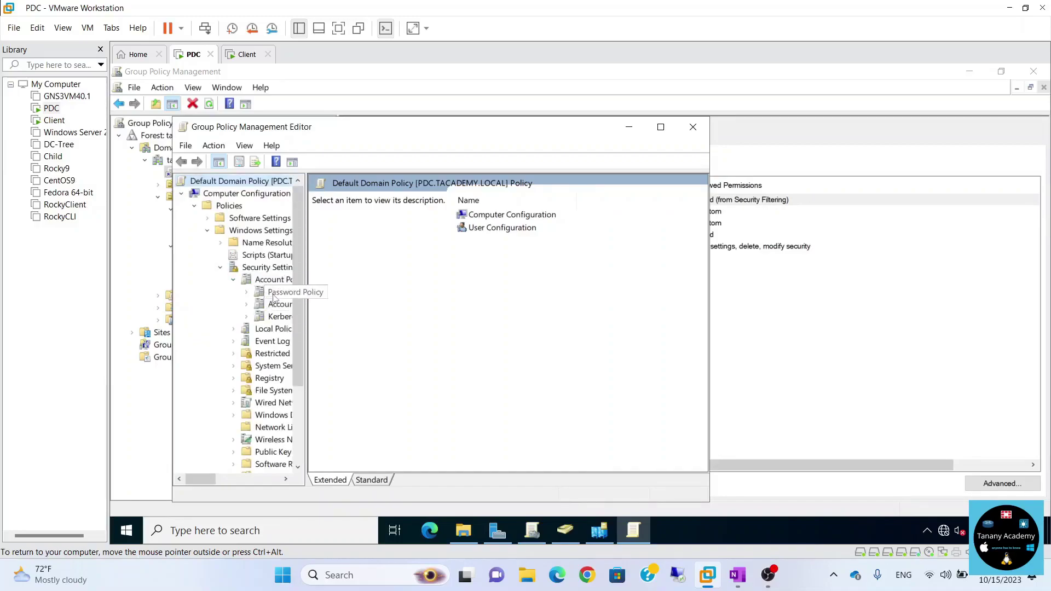
left_click(276, 292)
Maximize the editor, widen the tree pane, and check the 7-character Minimum password length.
left_click(550, 225)
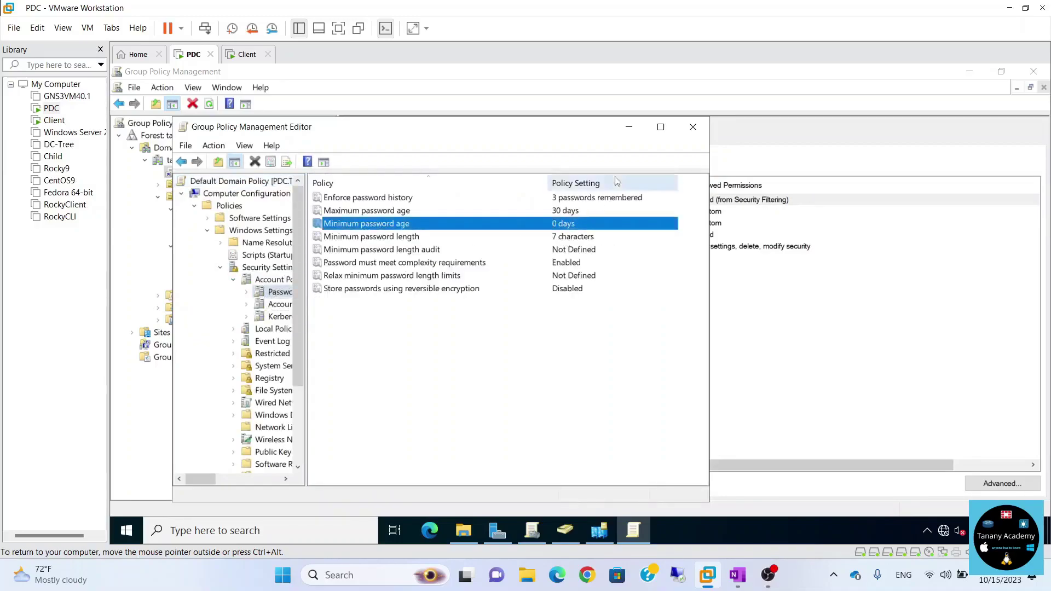
left_click(660, 127)
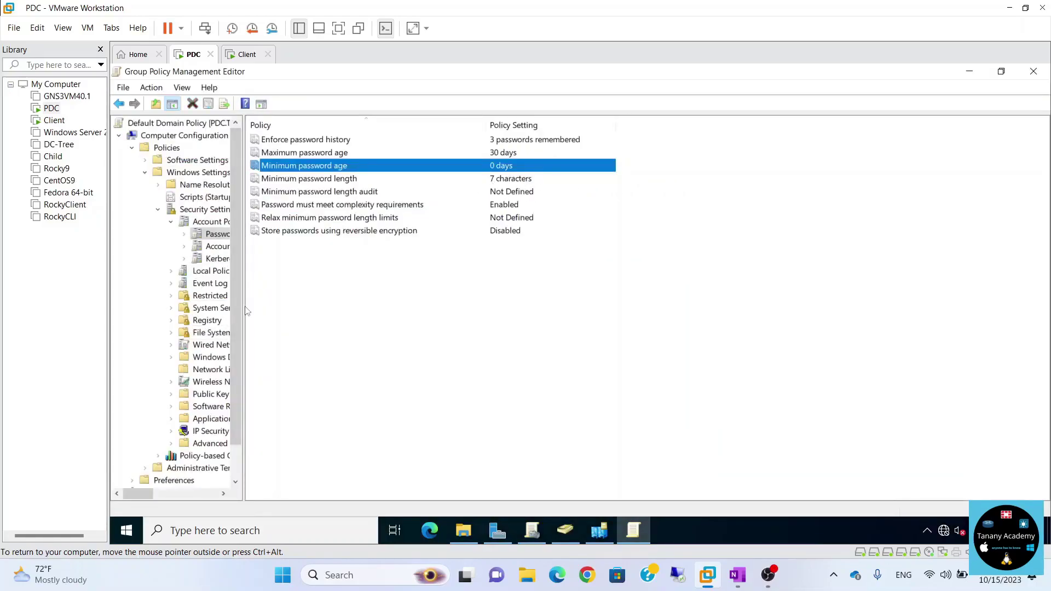
left_click_drag(244, 306, 316, 306)
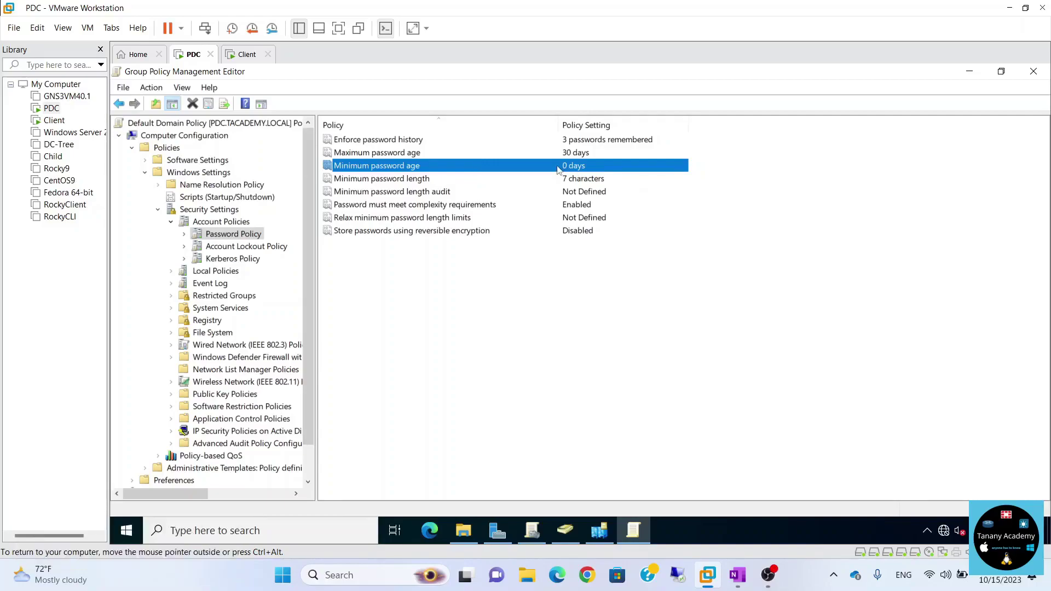
left_click(381, 183)
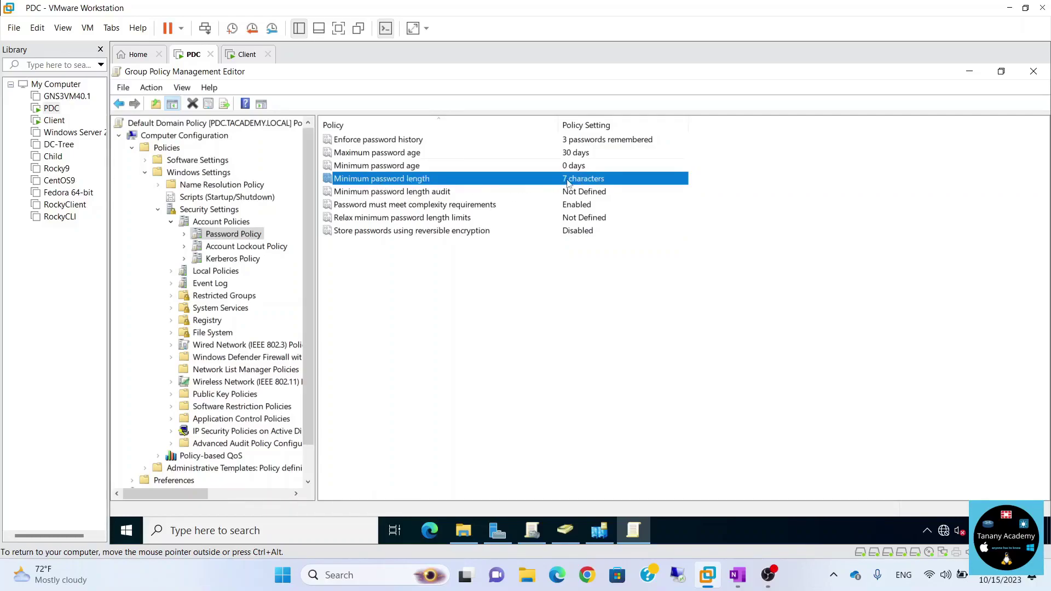
On the client, submit a password change with a too-short new password.
left_click(247, 54)
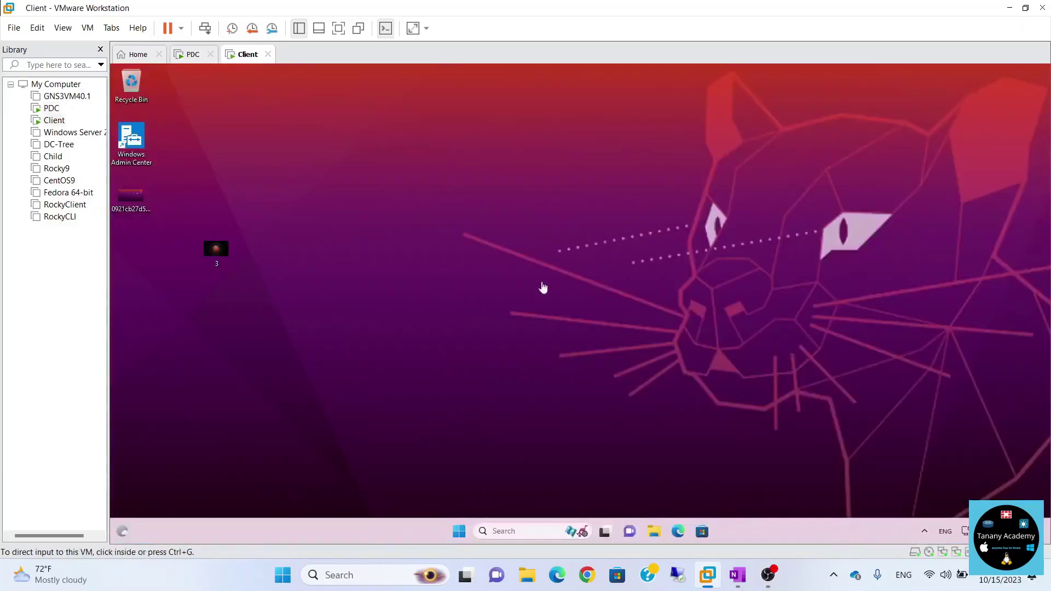
left_click(612, 359)
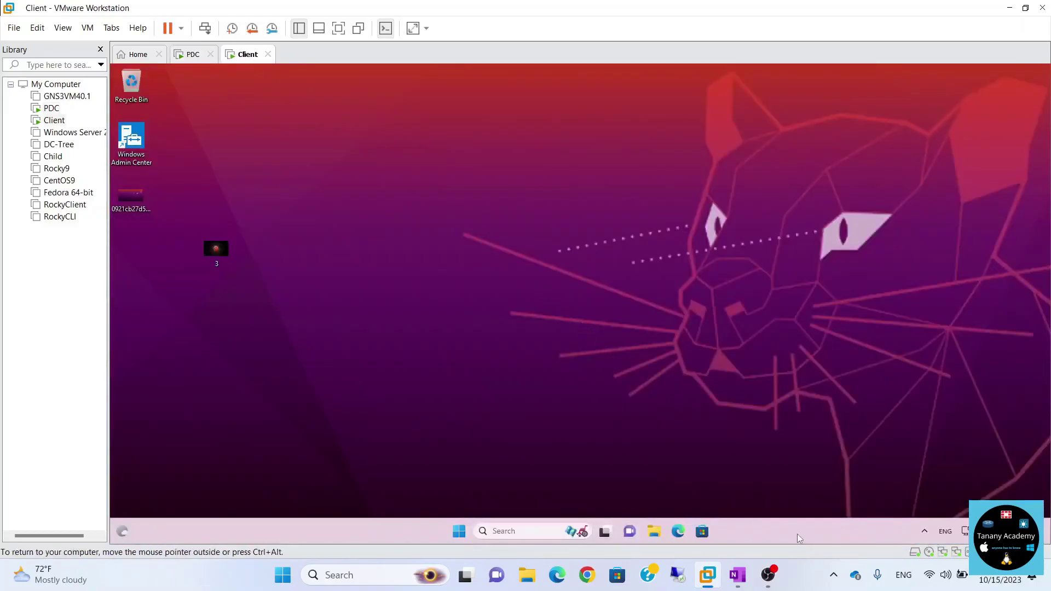
key("ctrl+alt+Insert")
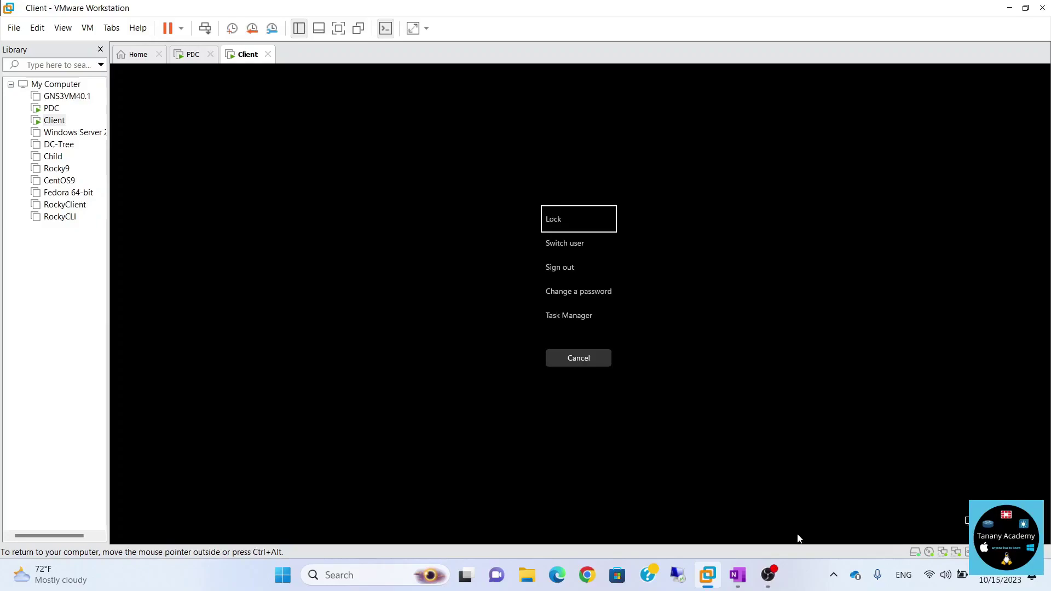
key("Down")
key("Down")
key("Down")
key("Return")
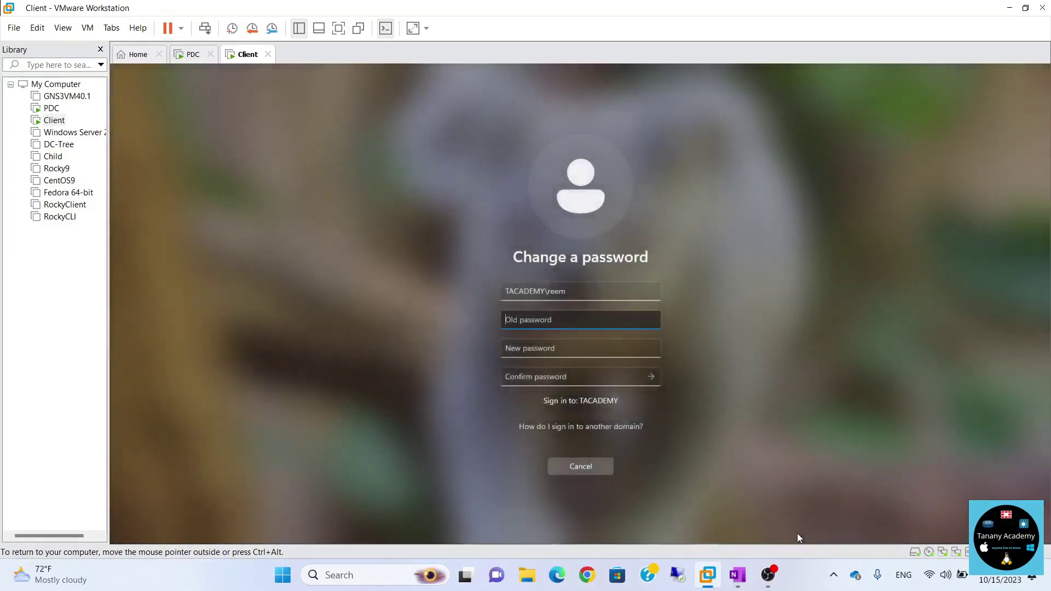
type("P@")
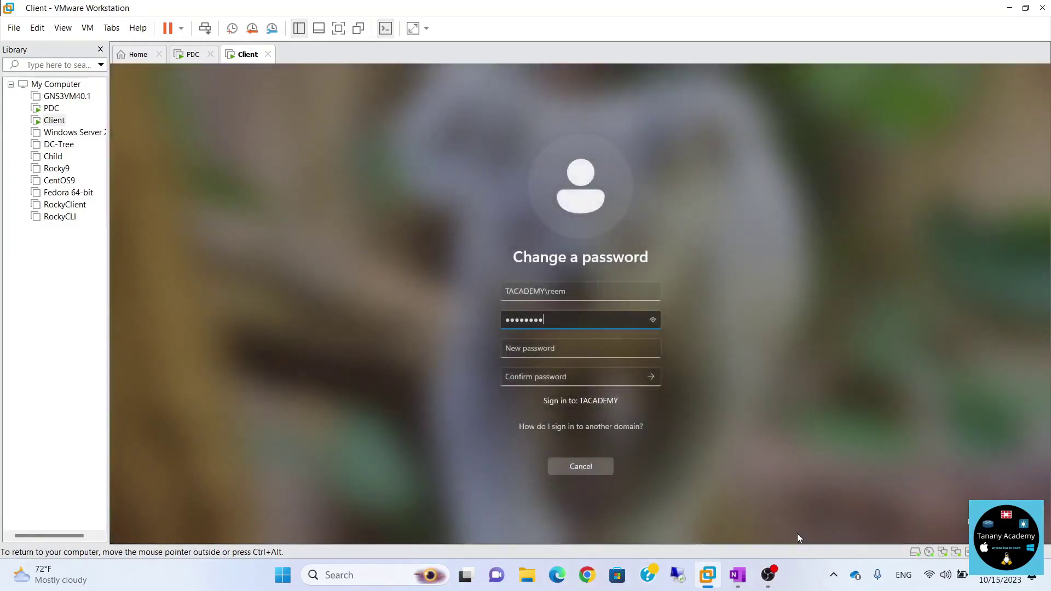
key("Tab")
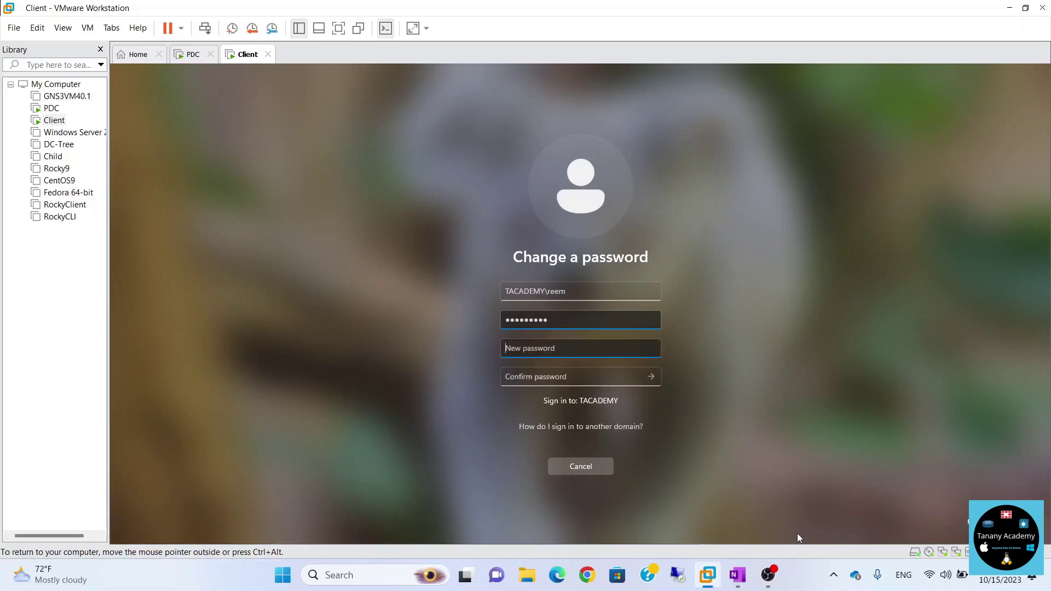
type("P")
key("Tab")
type("P@")
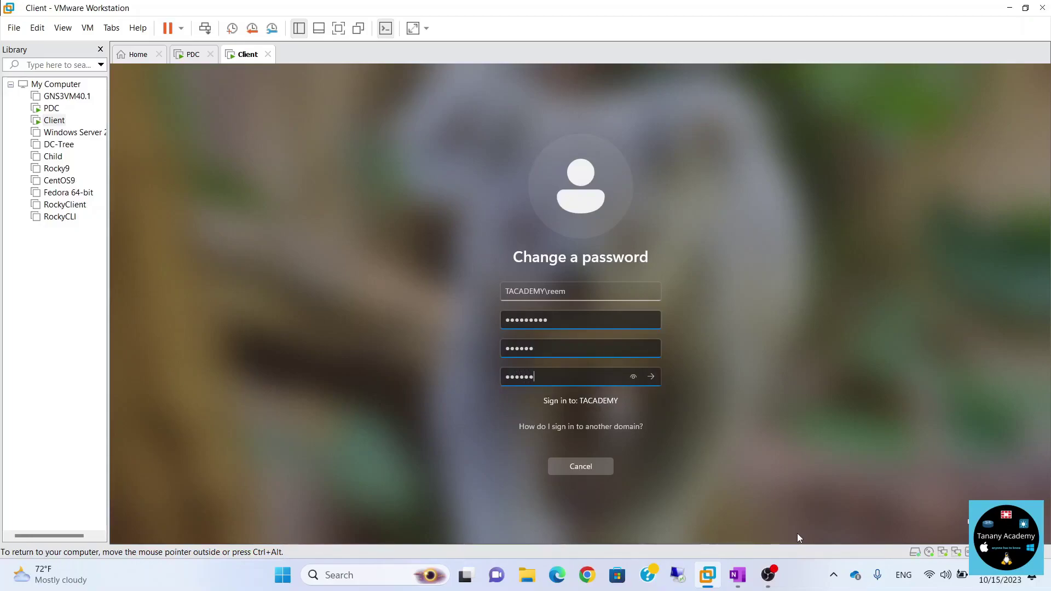
key("Return")
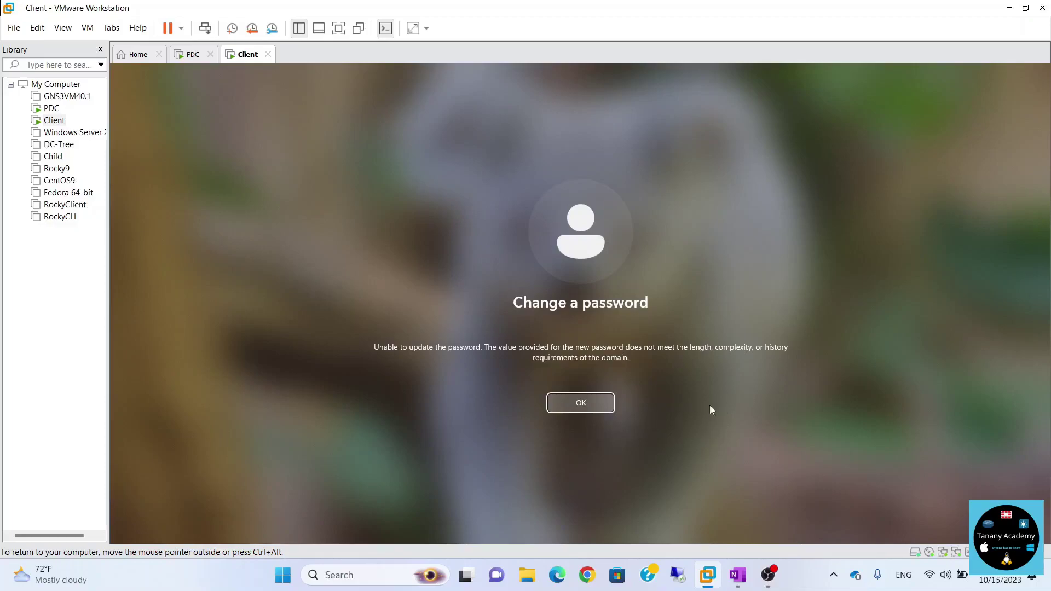
Dismiss the rejection, cancel the password change, and return to the PDC.
left_click(585, 407)
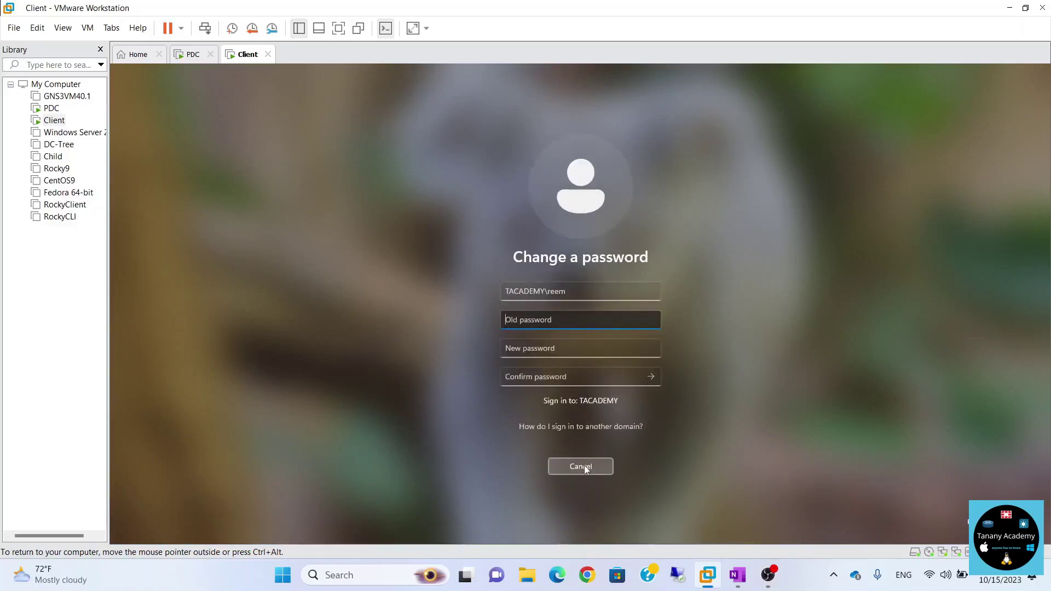
left_click(584, 465)
left_click(190, 55)
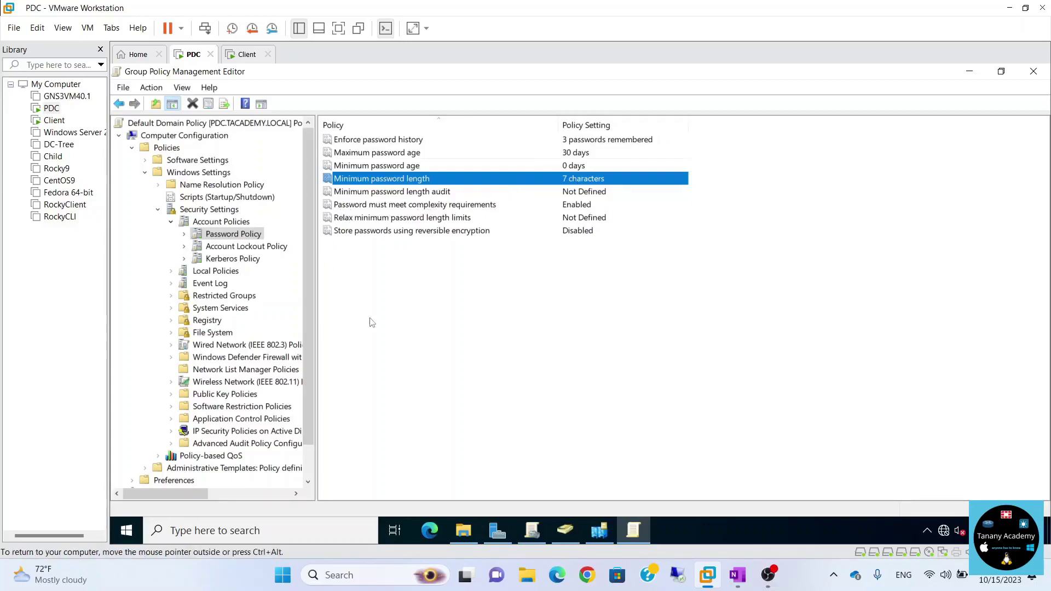
left_click(433, 206)
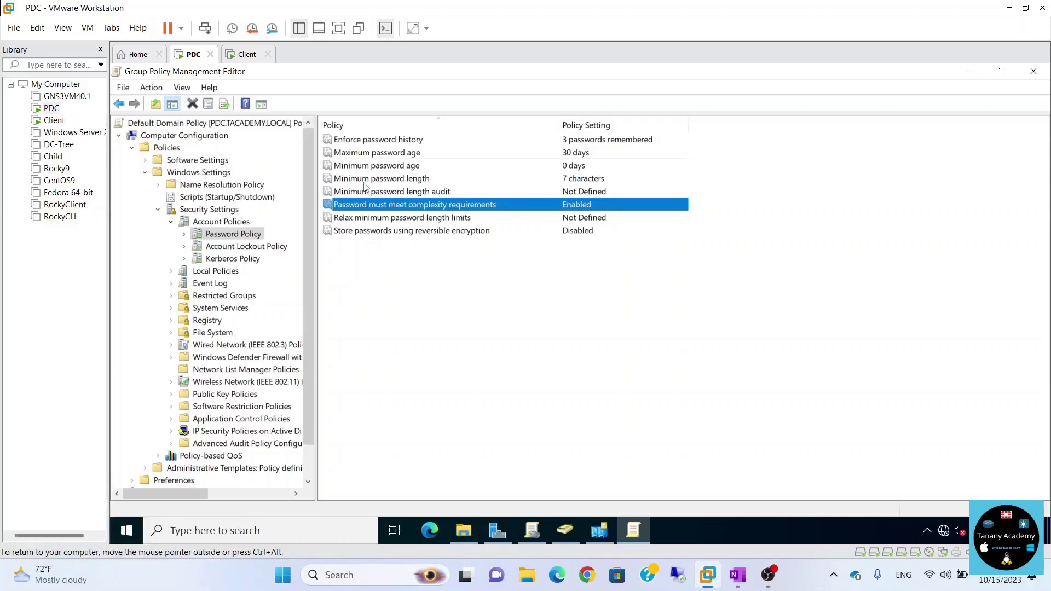
double_click(453, 206)
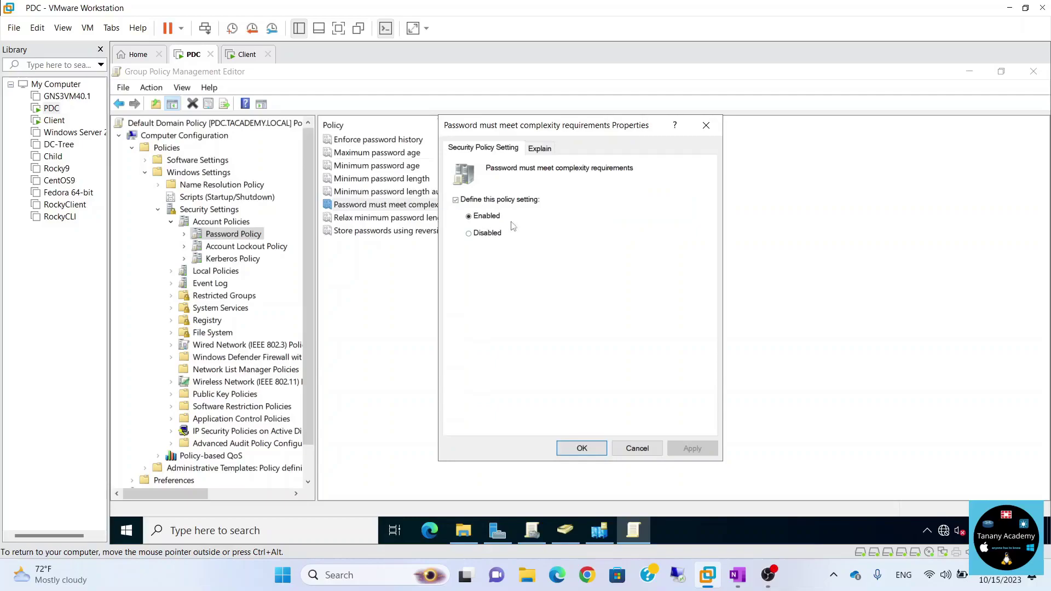
left_click(536, 151)
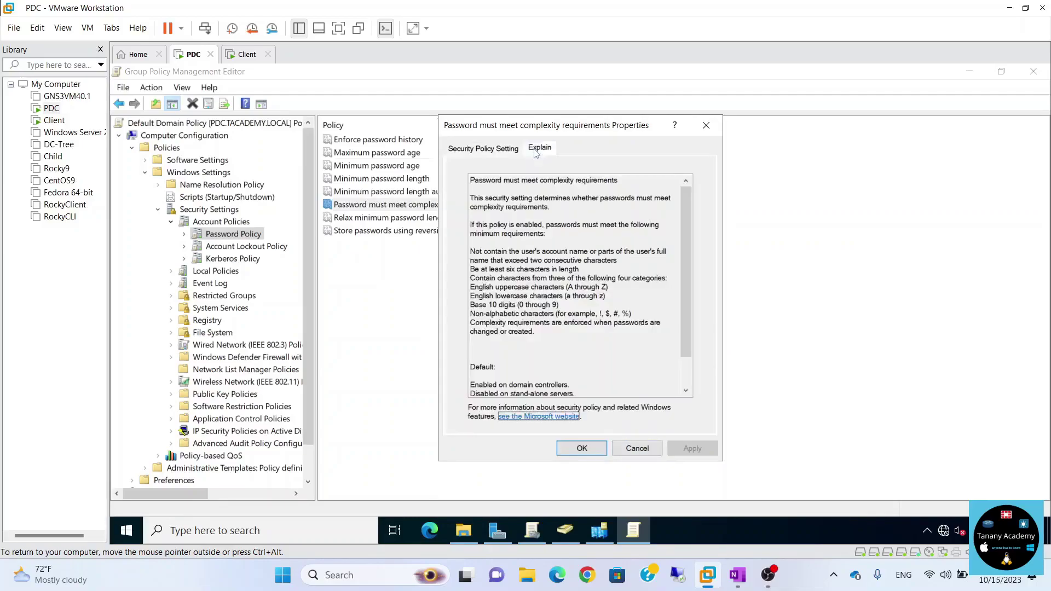
left_click(637, 449)
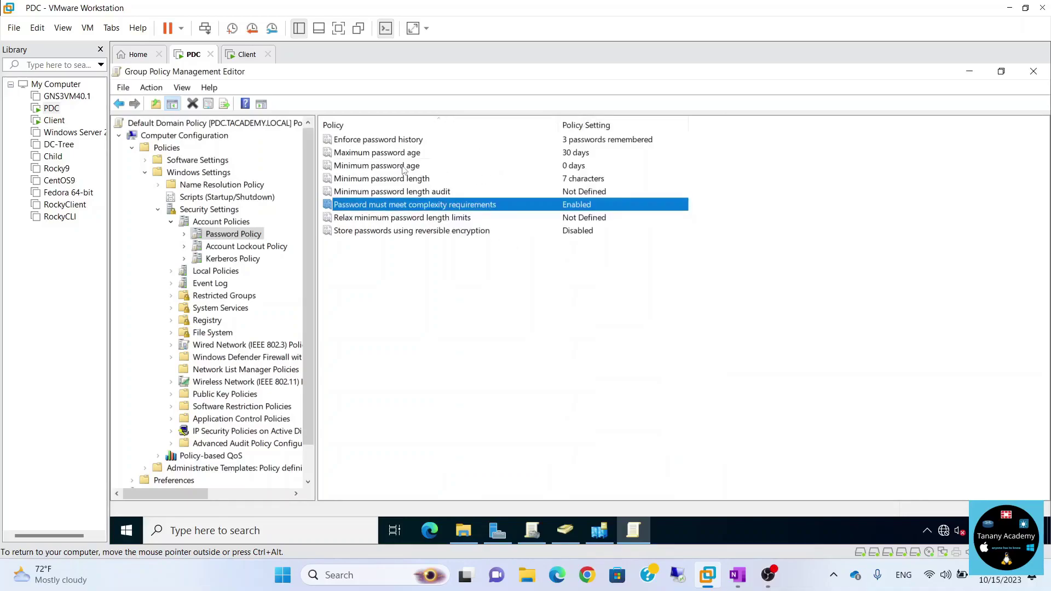
double_click(405, 165)
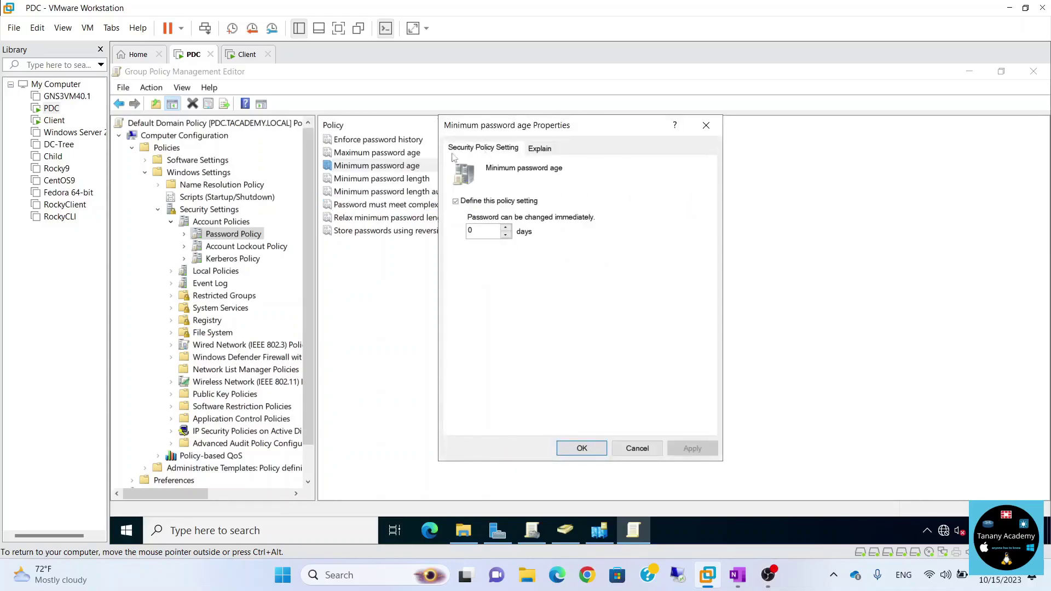
left_click(538, 151)
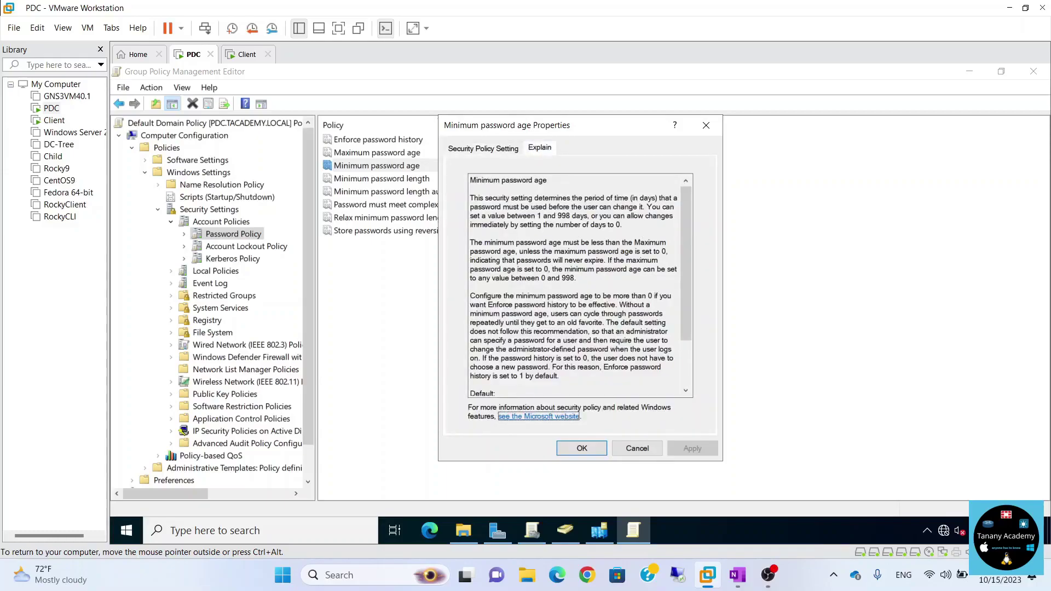
left_click(562, 242)
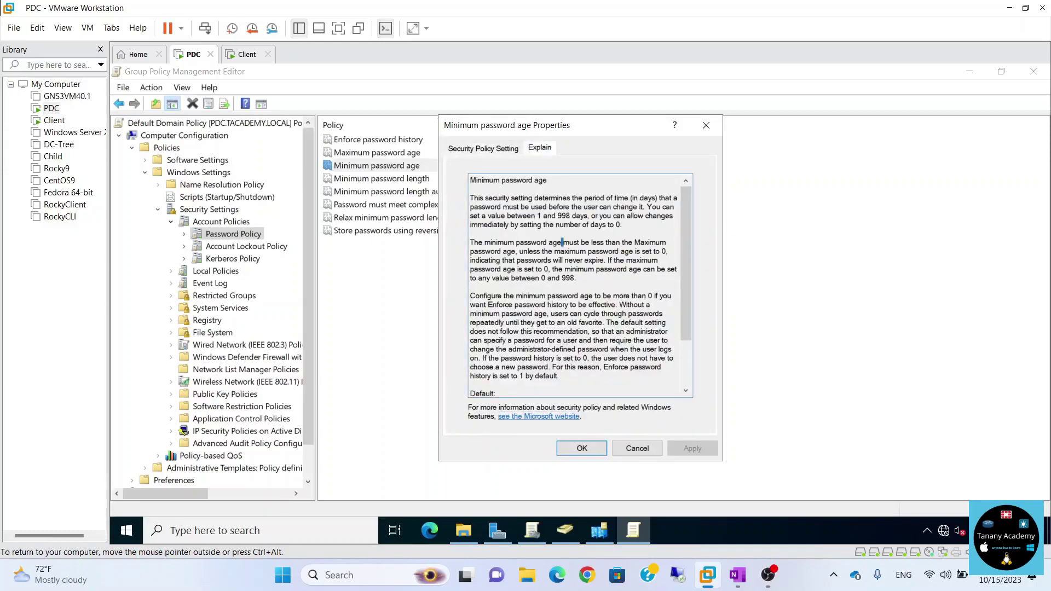
left_click_drag(622, 224, 511, 225)
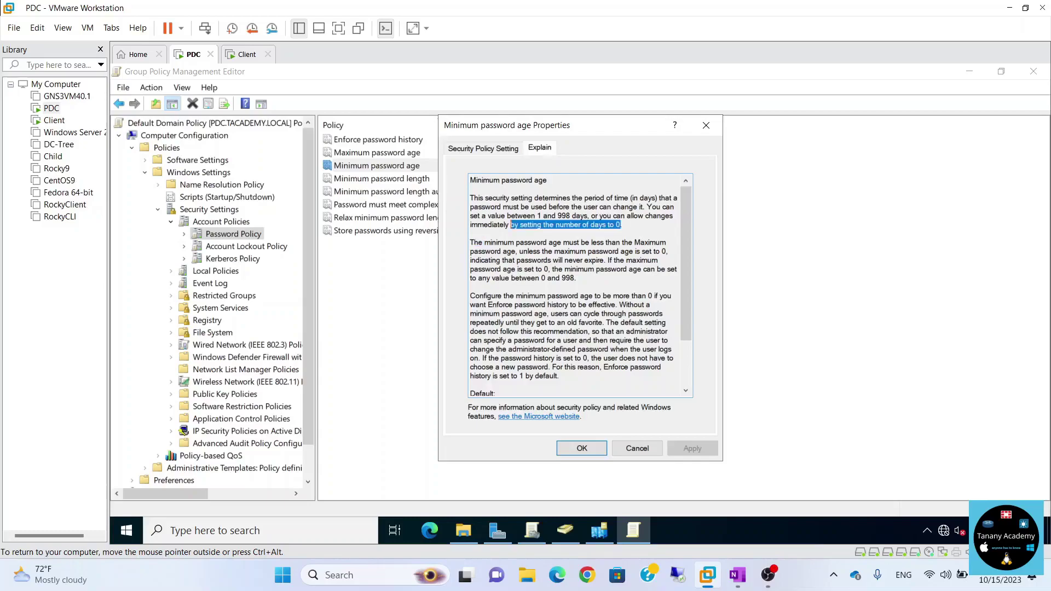
left_click(630, 448)
left_click(431, 206)
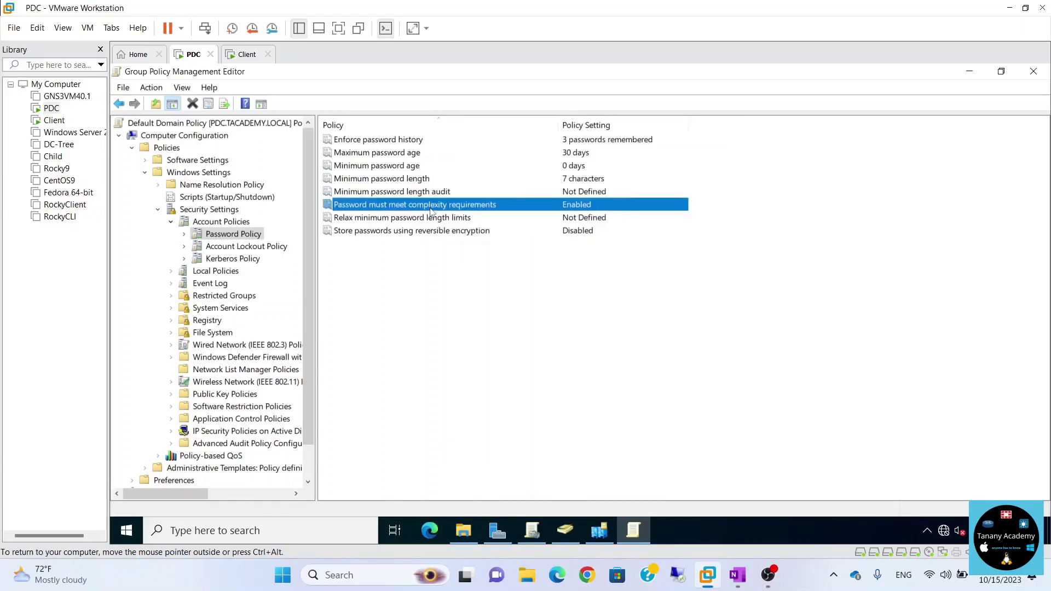
double_click(431, 211)
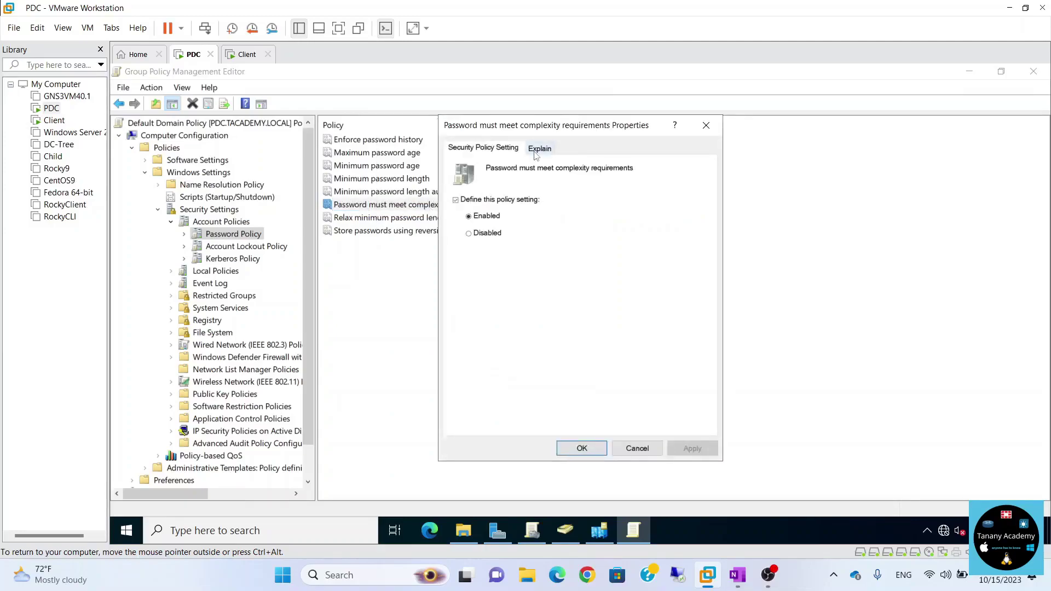
left_click(537, 151)
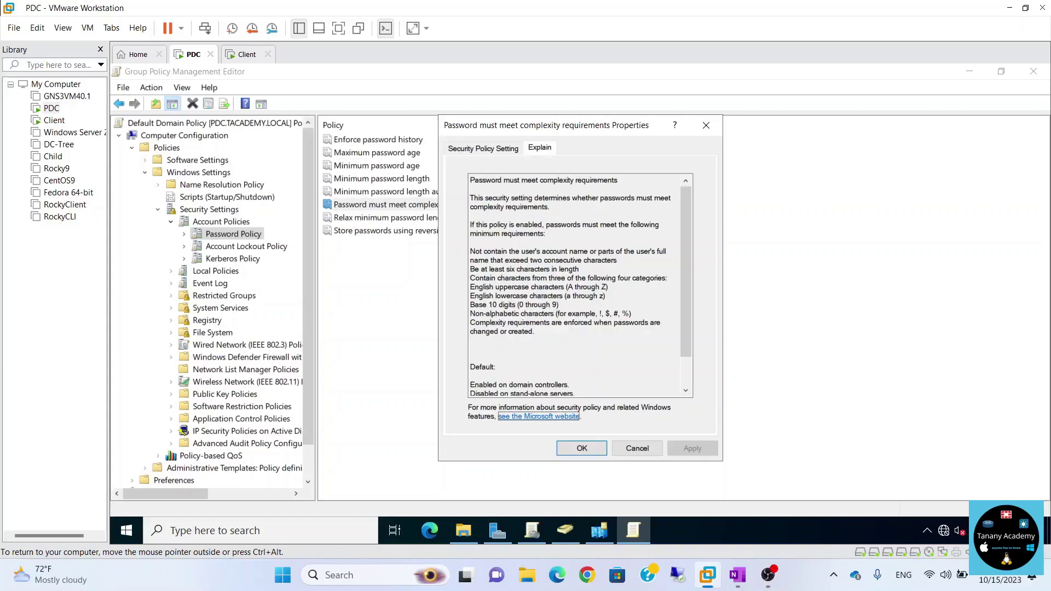
left_click_drag(496, 251, 579, 269)
left_click(564, 260)
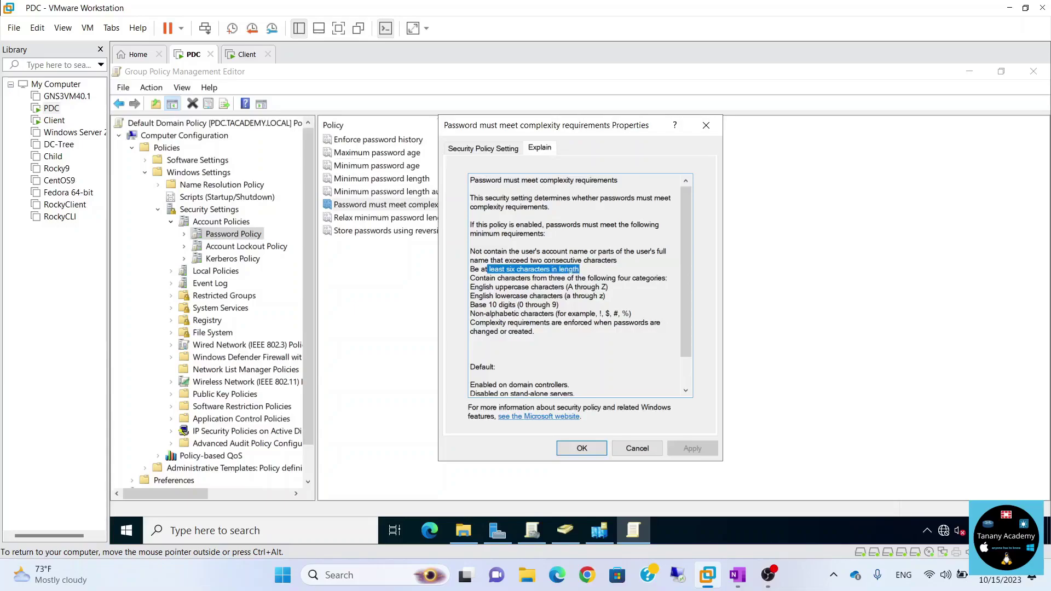
left_click_drag(547, 278, 606, 296)
left_click(595, 278)
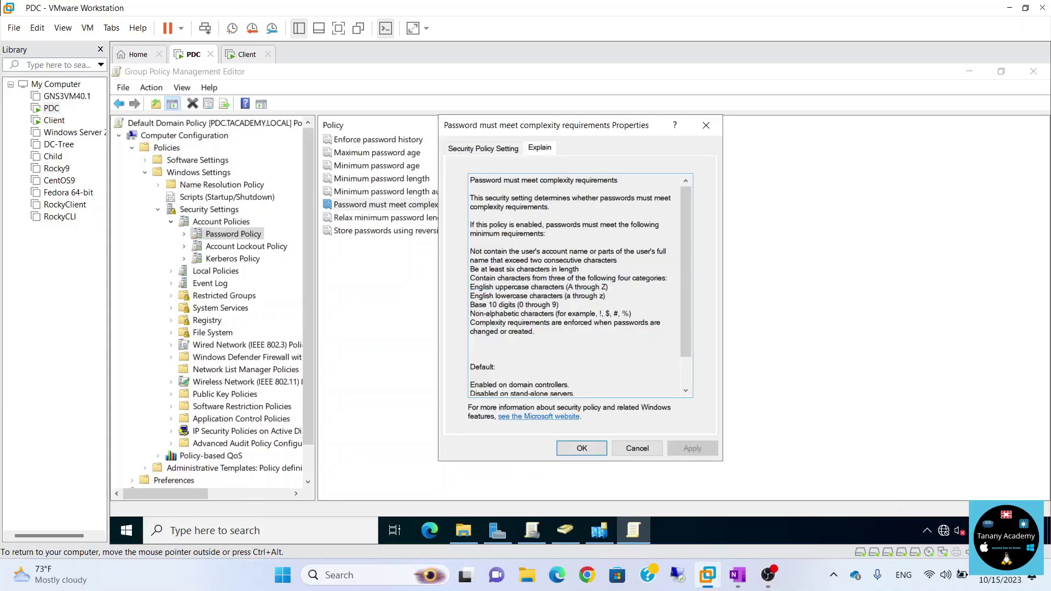
left_click_drag(600, 296, 524, 304)
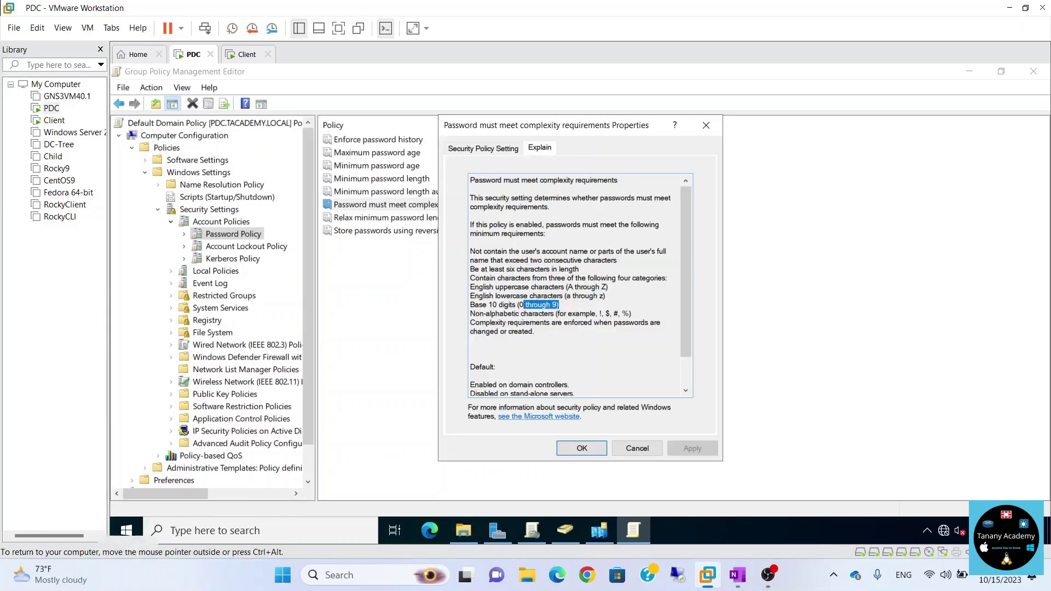
left_click_drag(632, 314, 470, 287)
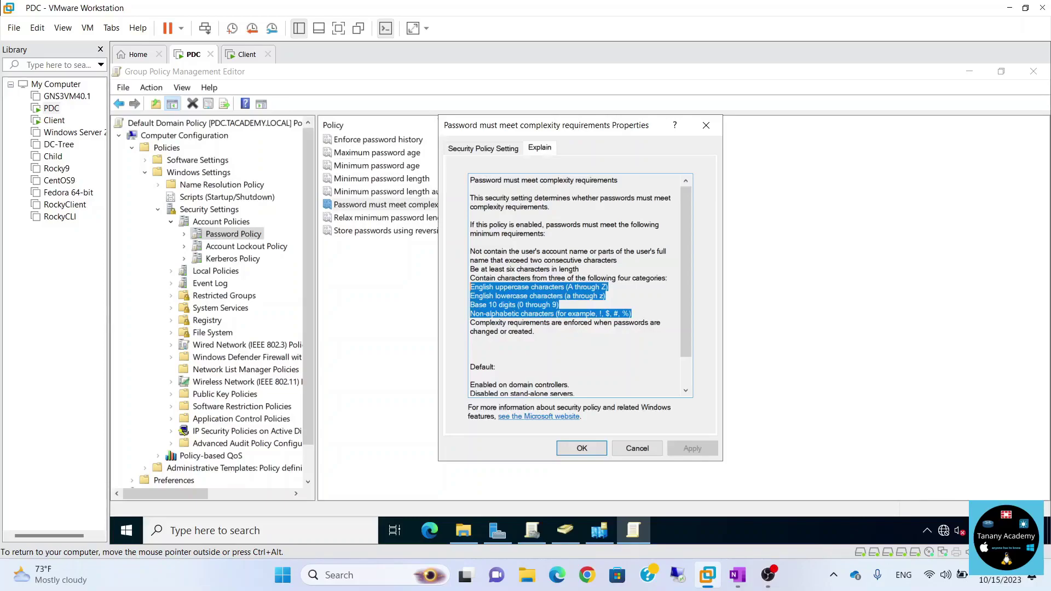
left_click(510, 147)
left_click(496, 233)
left_click(636, 449)
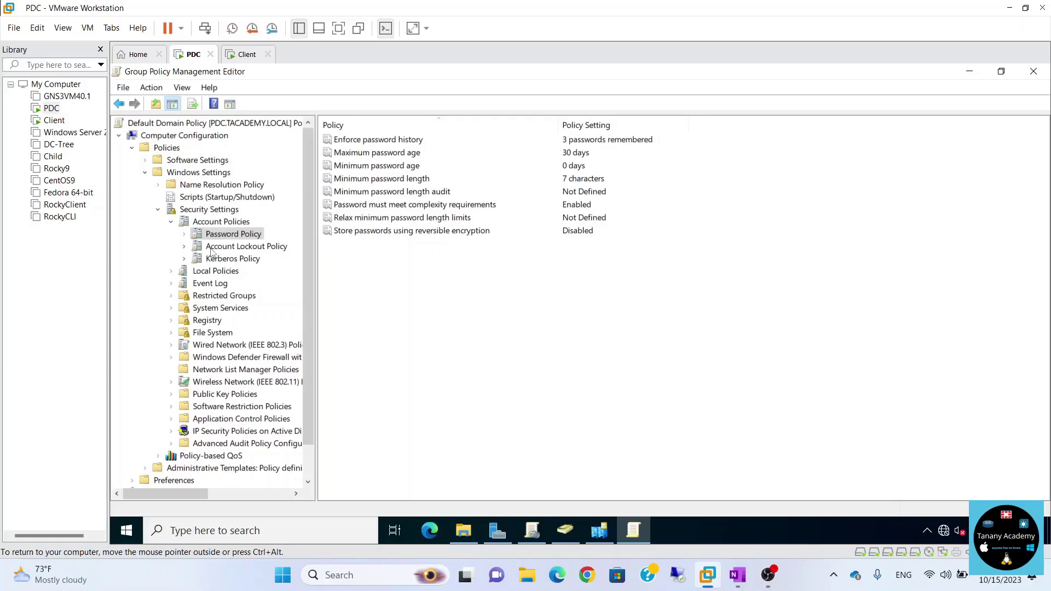
View Account Lockout Policy and Startup/Shutdown scripts, then select User Configuration's Scripts (Logon/Logoff).
left_click(212, 251)
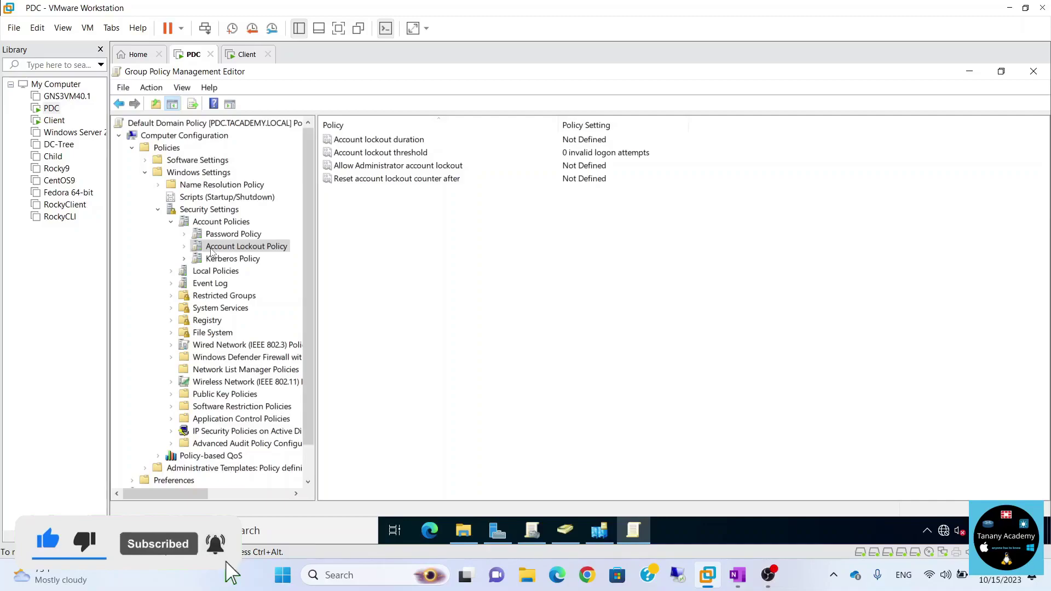
left_click(193, 197)
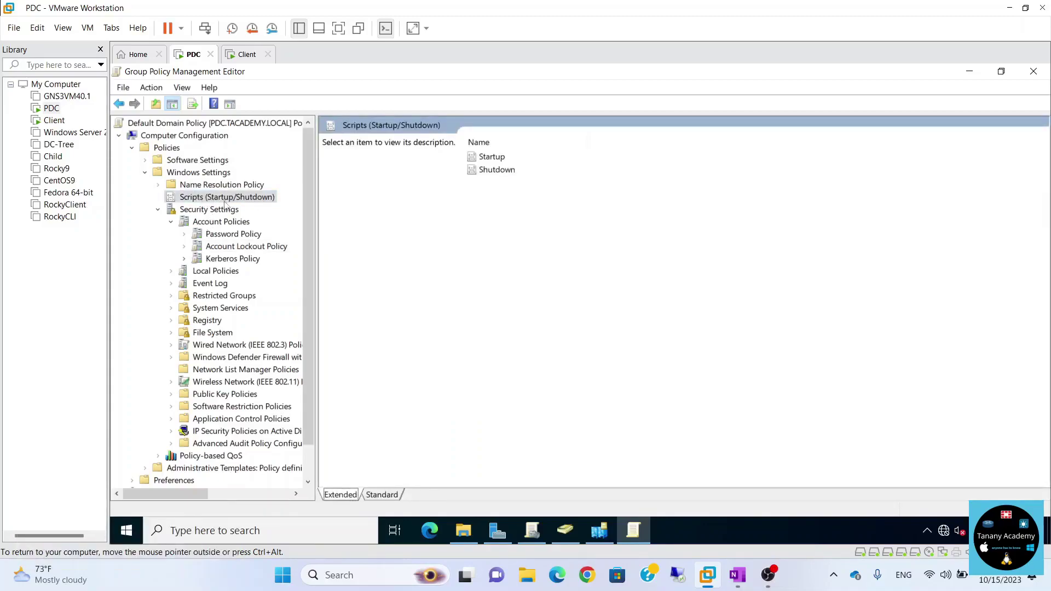
scroll(230, 386, "down", 1)
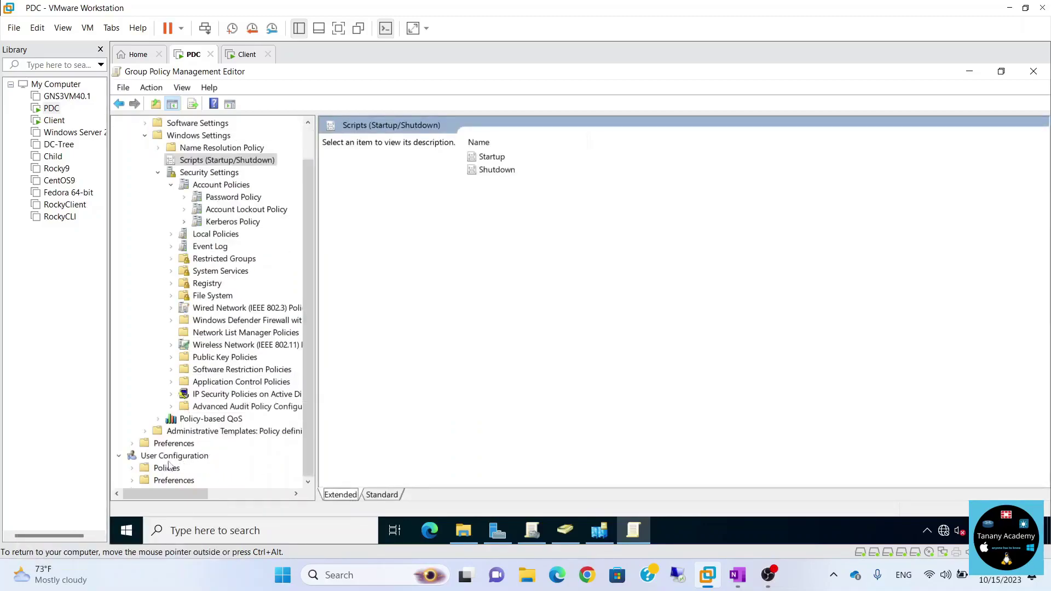
left_click(132, 468)
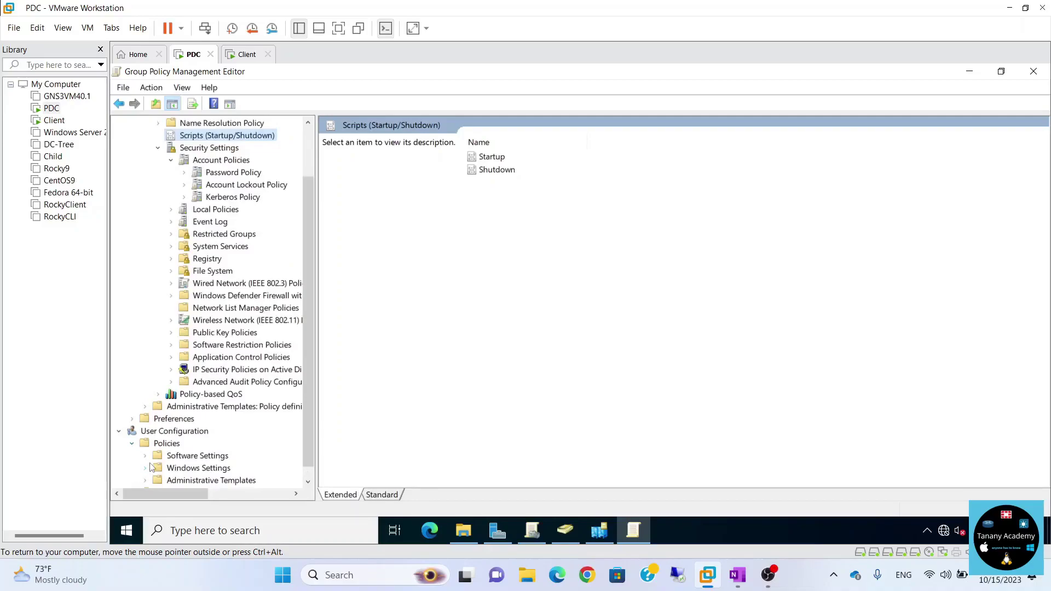
left_click(146, 469)
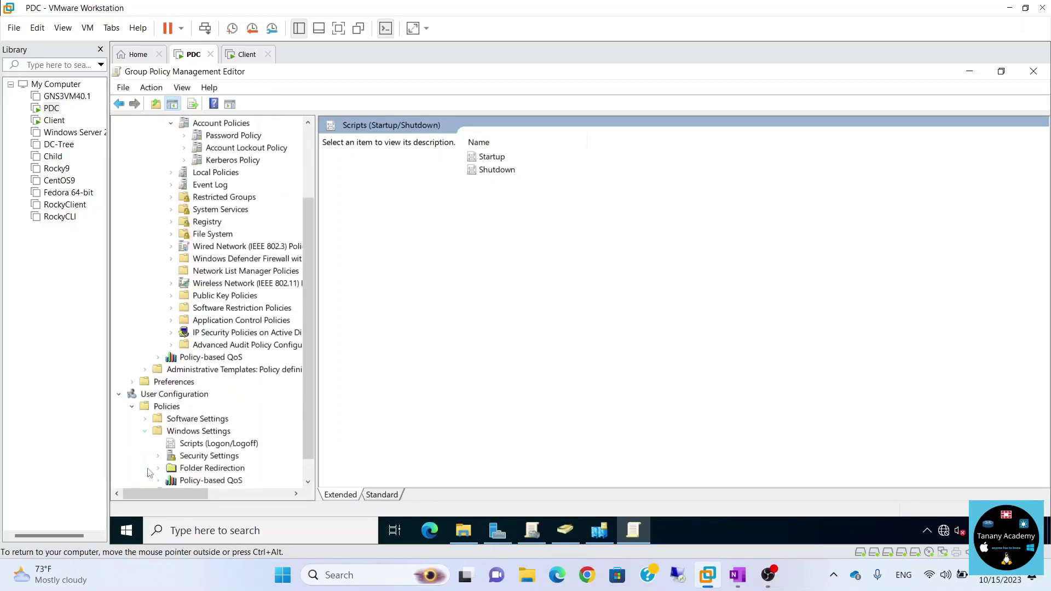
left_click(219, 420)
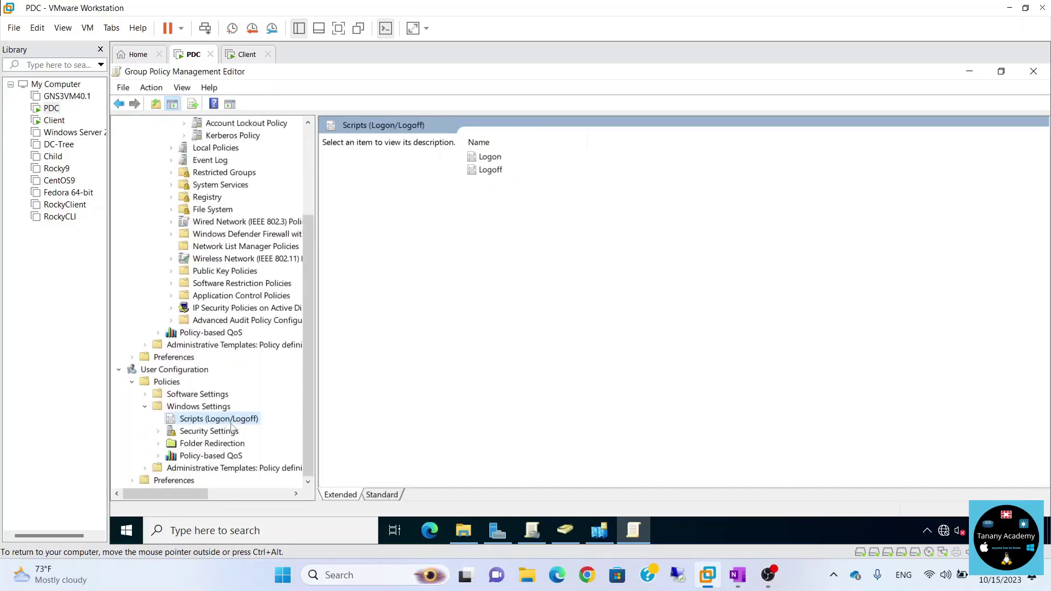